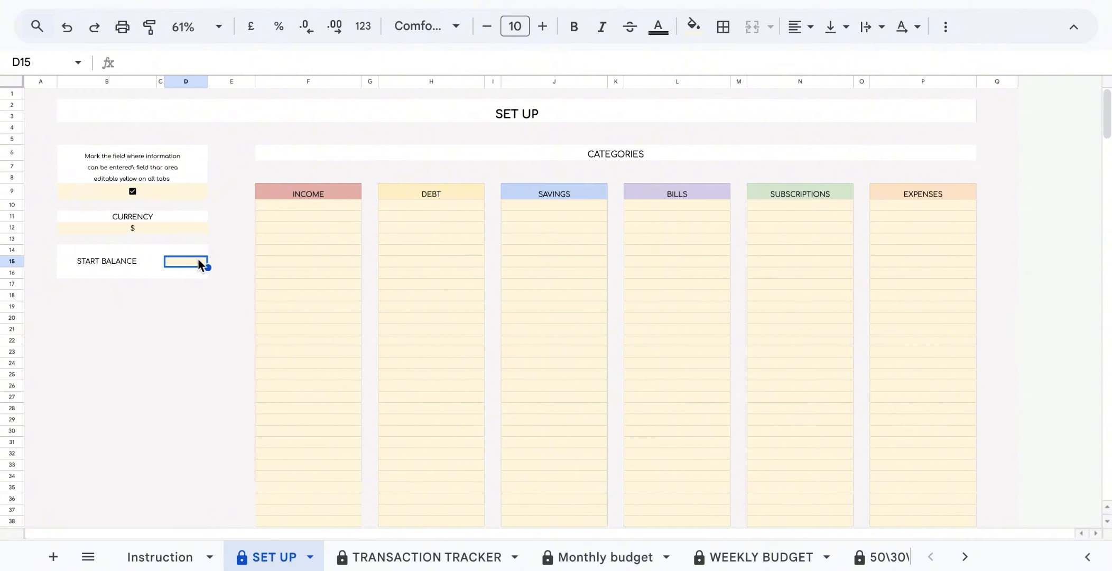
Set the start balance to 100 and try the Monthly budget sheet's rollover option by switching it on and off again
type("100")
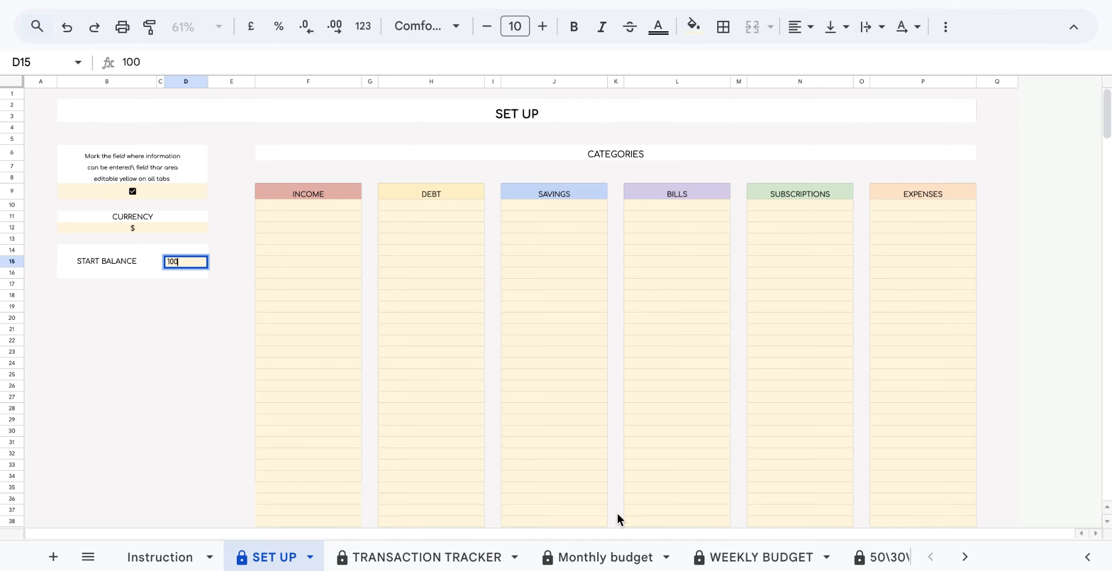
left_click(589, 558)
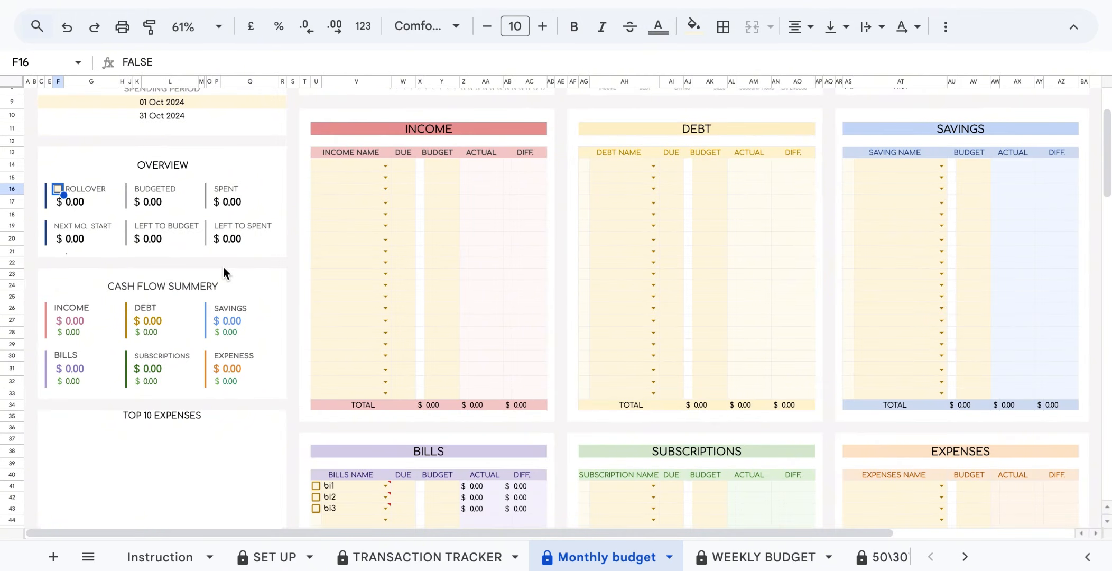
left_click(56, 189)
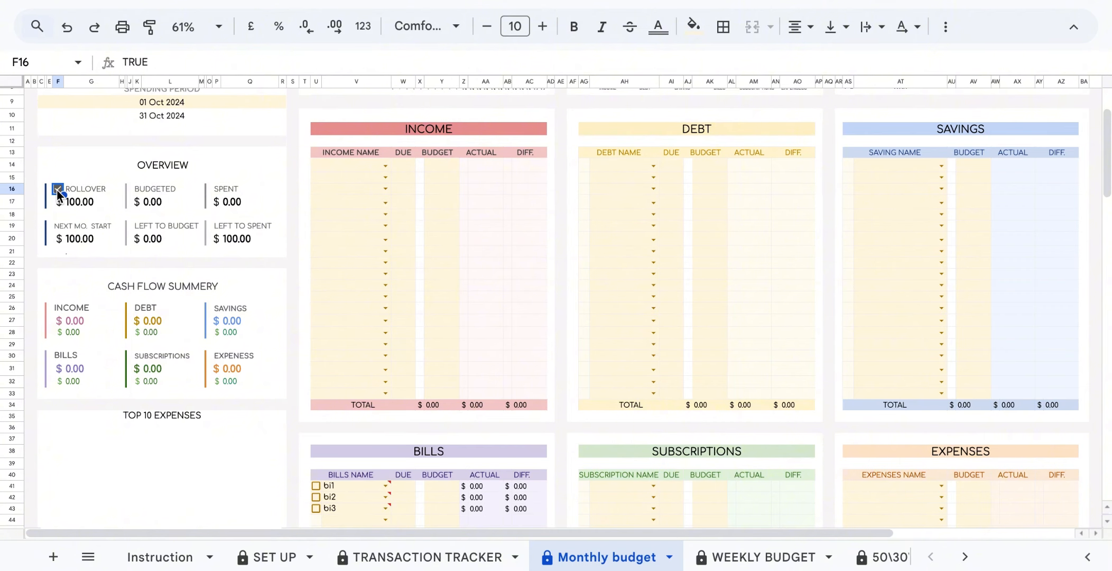
left_click(56, 190)
Enter Main income, Part time job, Extra income, Example 1 and Example 2 as Income categories on the SET UP sheet
left_click(261, 557)
left_click(309, 206)
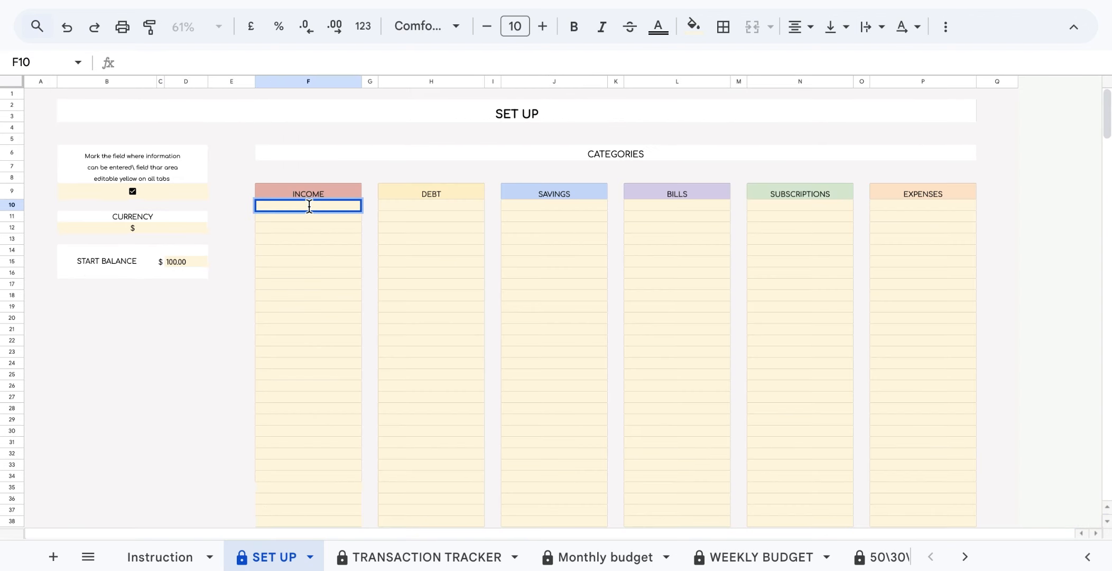
type("Main income")
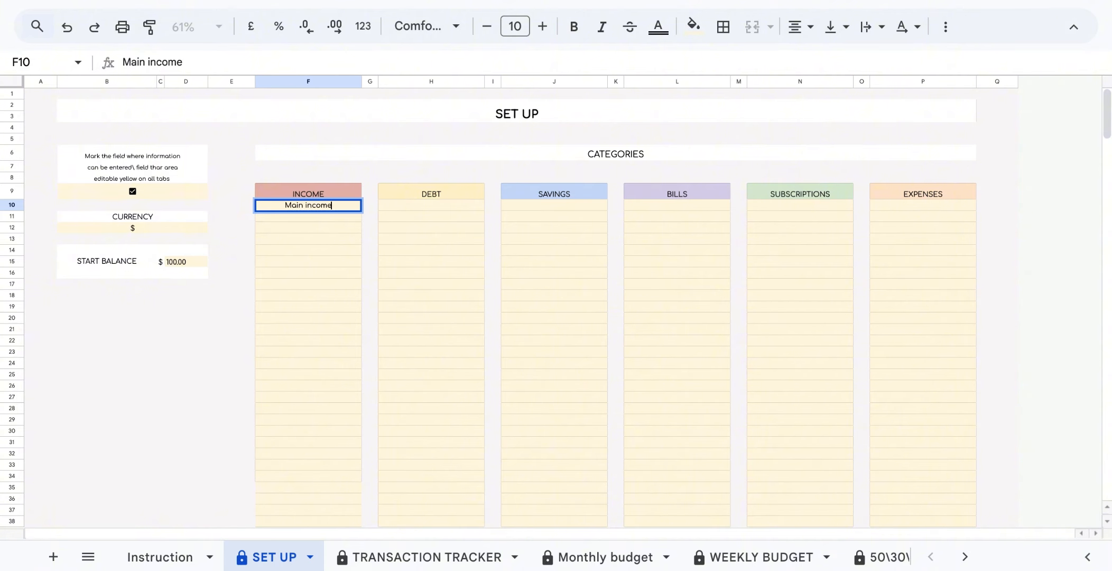
left_click(340, 215)
type("Part time job")
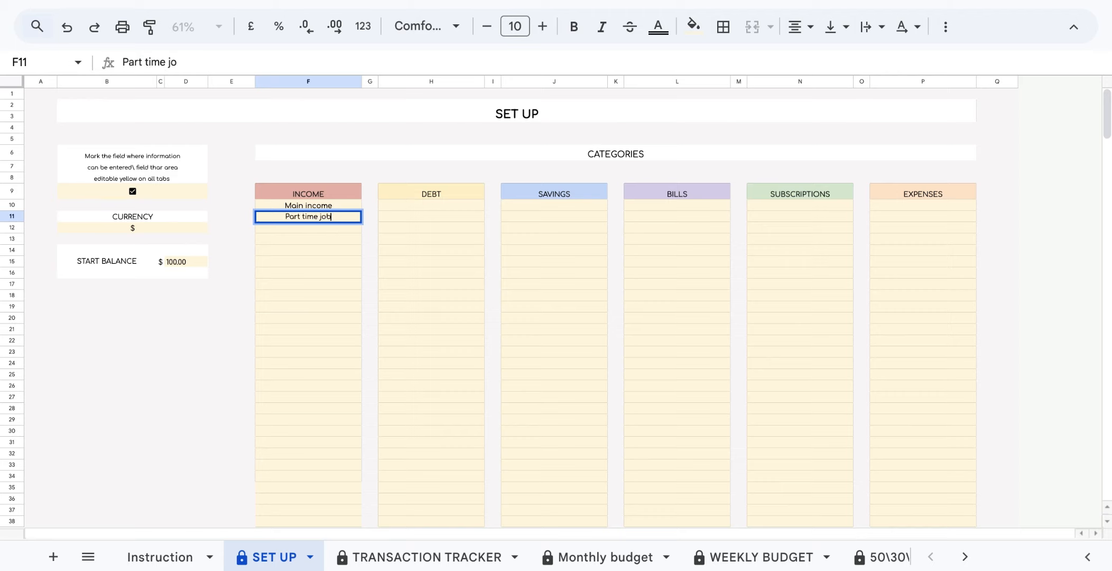
key("Return")
type("Extra income")
key("Return")
type("Example 1")
key("Return")
type("Example 2")
Enter Car, Mortgage, Credit Card 1, Credit Card 2, Kitchen, Example 3 and Example 4 as Debt categories
left_click(431, 205)
type("Car")
key("Return")
type("Mortgage")
key("Return")
type("Credit Card 1")
key("Return")
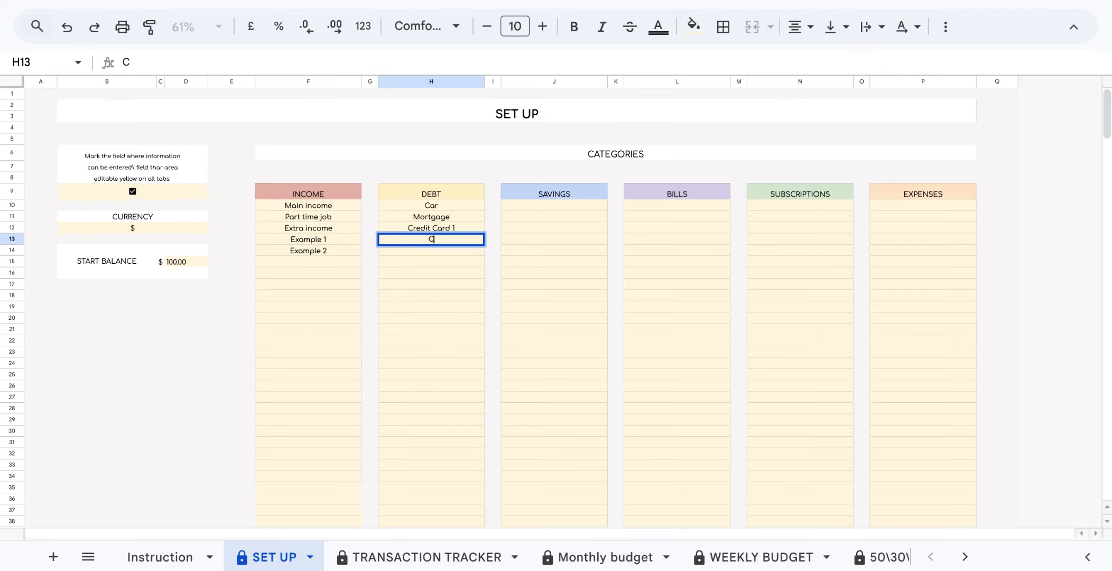
Enter Deposite, New Curniture, Christmas Gifts and New Savings as Savings categories
type("posite")
key("Return")
type("New Curniture")
key("Return")
type("Christmas Gifts")
key("Return")
type("New Savings")
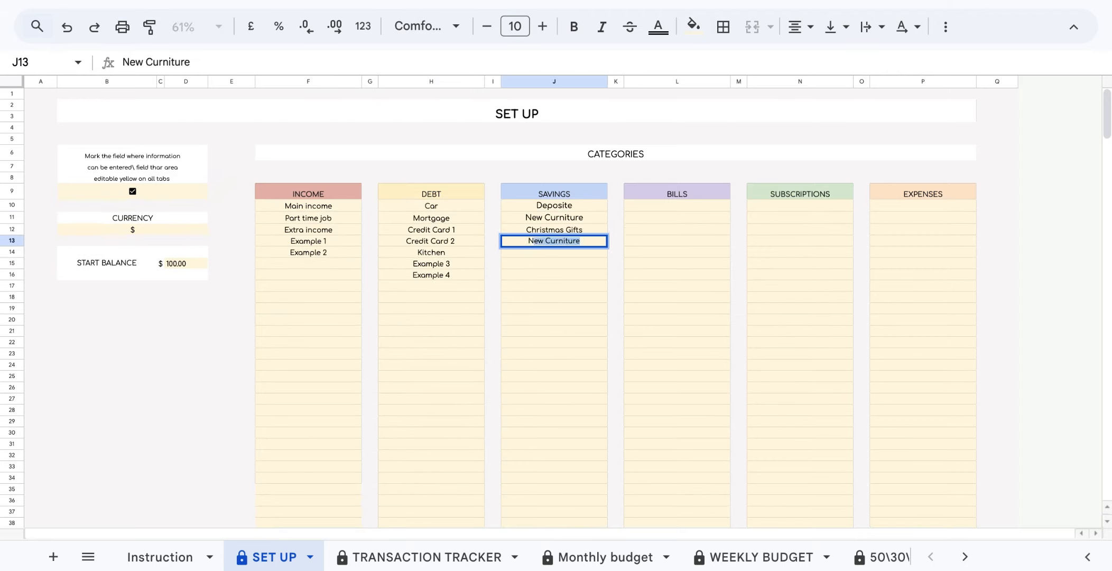
Enter Gas, Electricity, Water, Home Security, Car Insurancw and Phones as Bills categories
left_click(677, 205)
type("Home Security")
key("Return")
type("Car Insurancw")
key("Return")
type("Phones")
Enter Netflix, Disney+, Apple tv, Apple Music, Amazon, Hello Fresh and Now Tv as Subscriptions categories
left_click(800, 205)
type("Netflix")
key("Return")
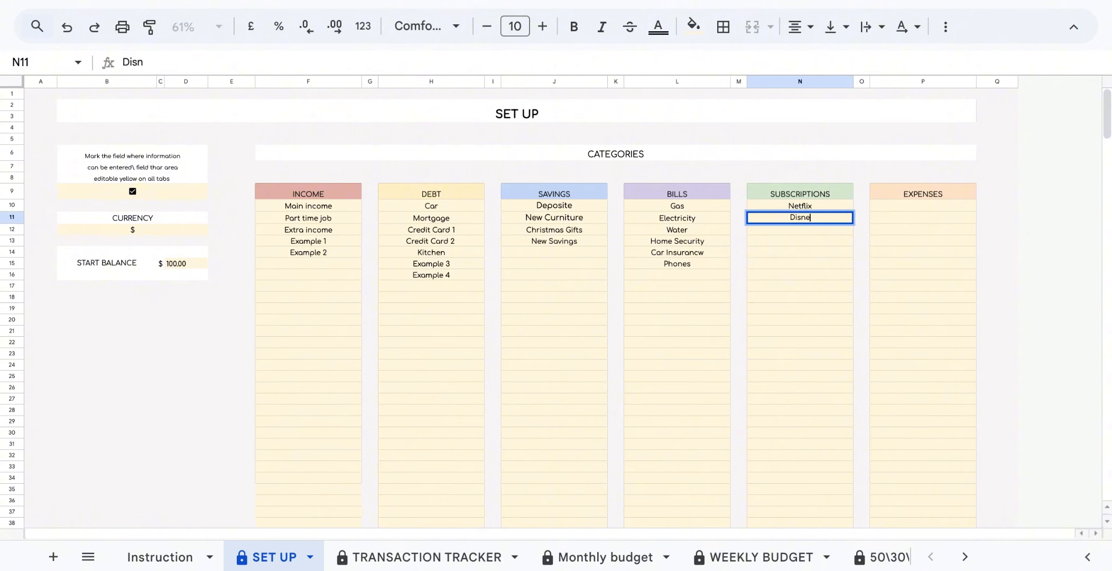
type("h")
key("Return")
type("Now Tv")
Enter Groceries, Shopping, School Uniform, Massage, Fuel, Healt, Pets and Unexpected Expensess as Expenses categories
left_click(923, 206)
type("Groceries")
key("Return")
type("Shopping")
key("Return")
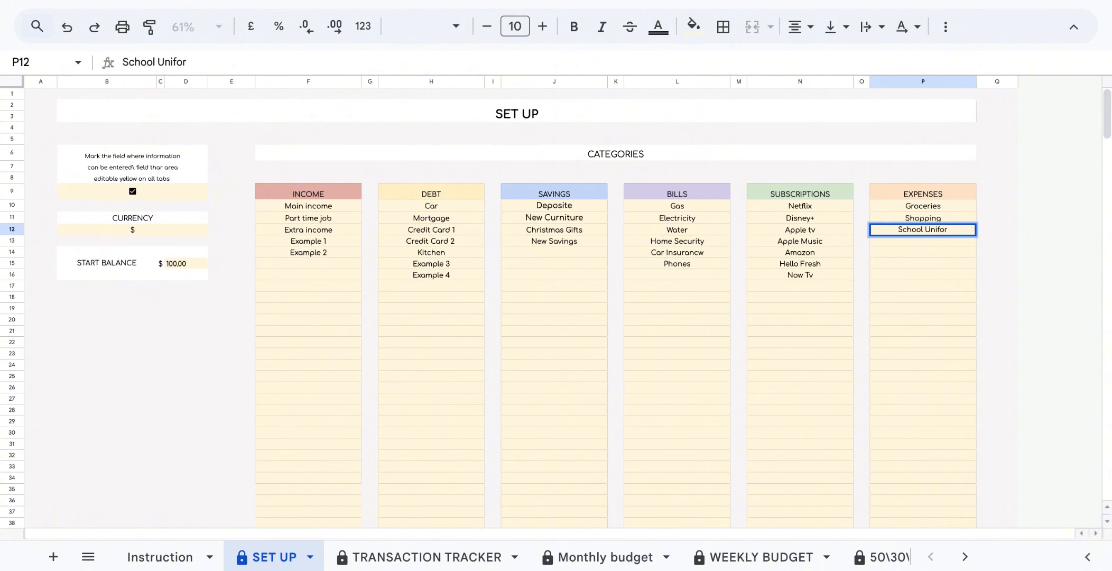
type("xpensess")
Add a duplicate Car category below the last Savings entry and another below the last Debt entry
left_click(554, 252)
type("Car")
left_click(464, 285)
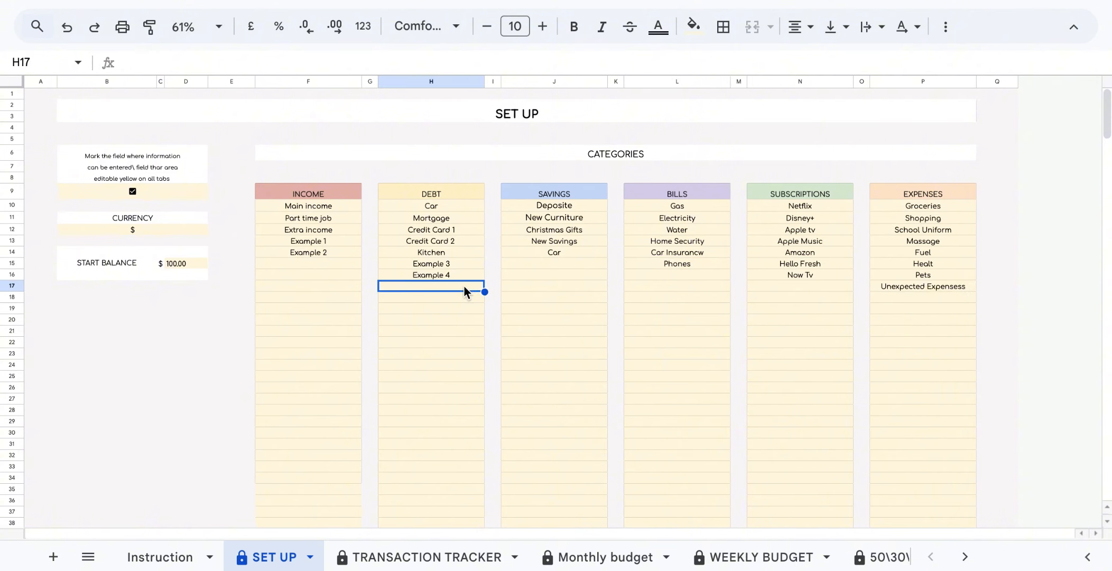
type("Car")
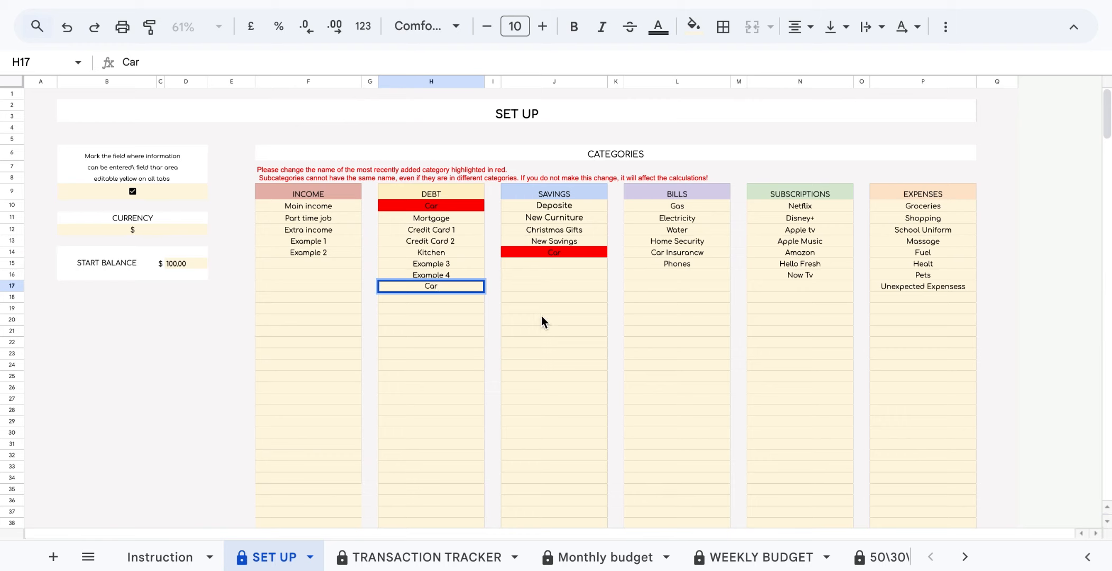
left_click(556, 320)
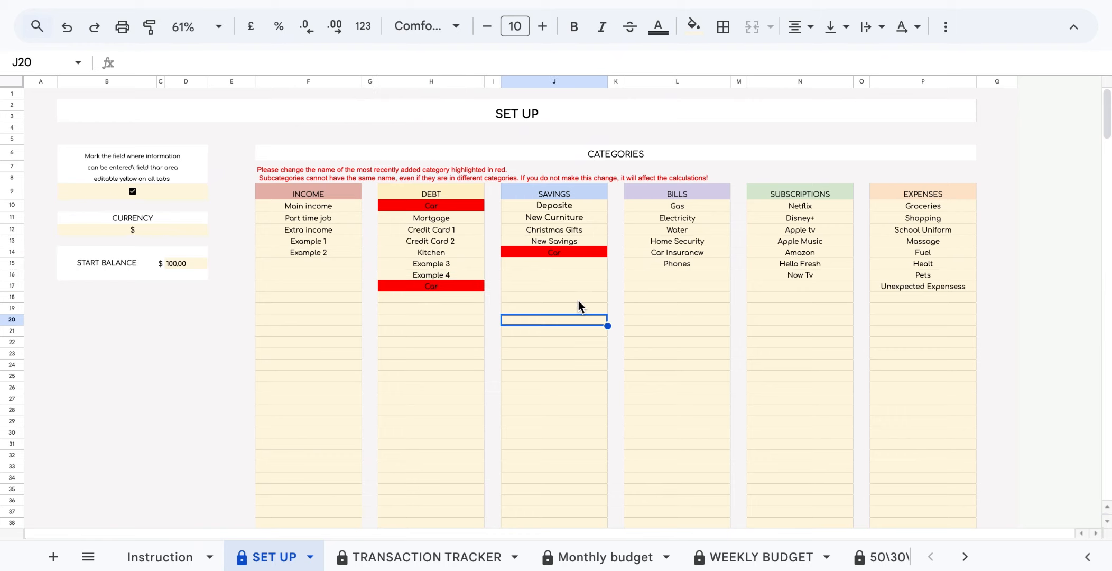
Rename the Savings category Car as Car 1 and the last Debt category as Car Red
double_click(569, 253)
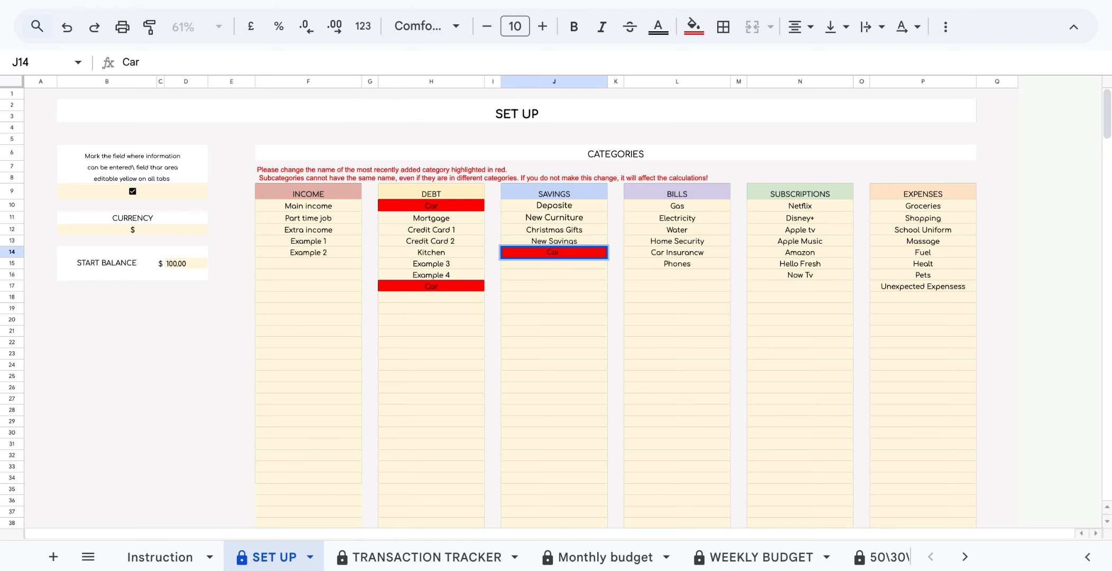
left_click(461, 287)
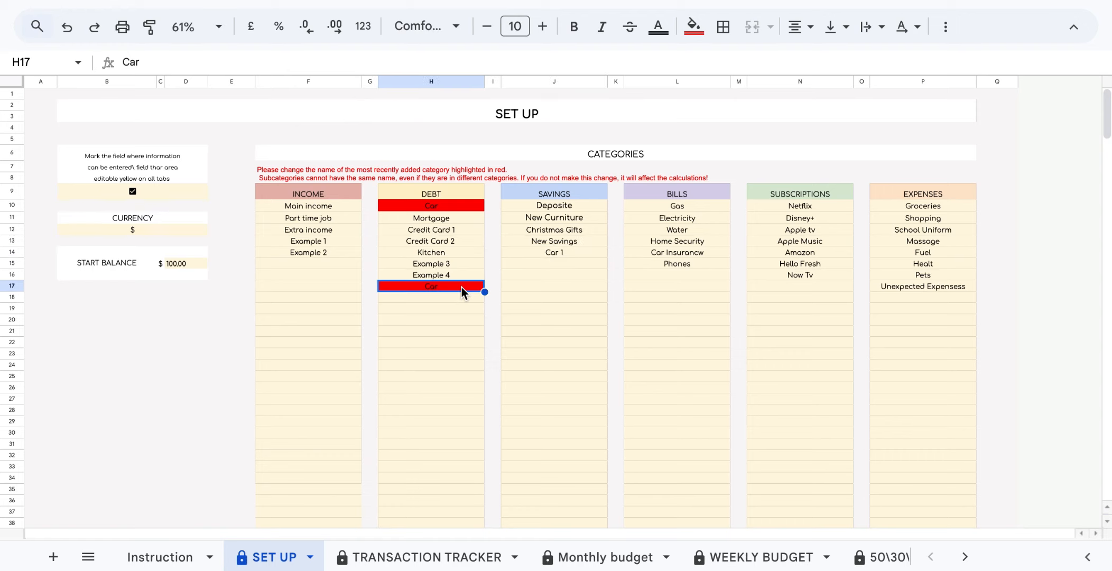
double_click(454, 289)
type("R")
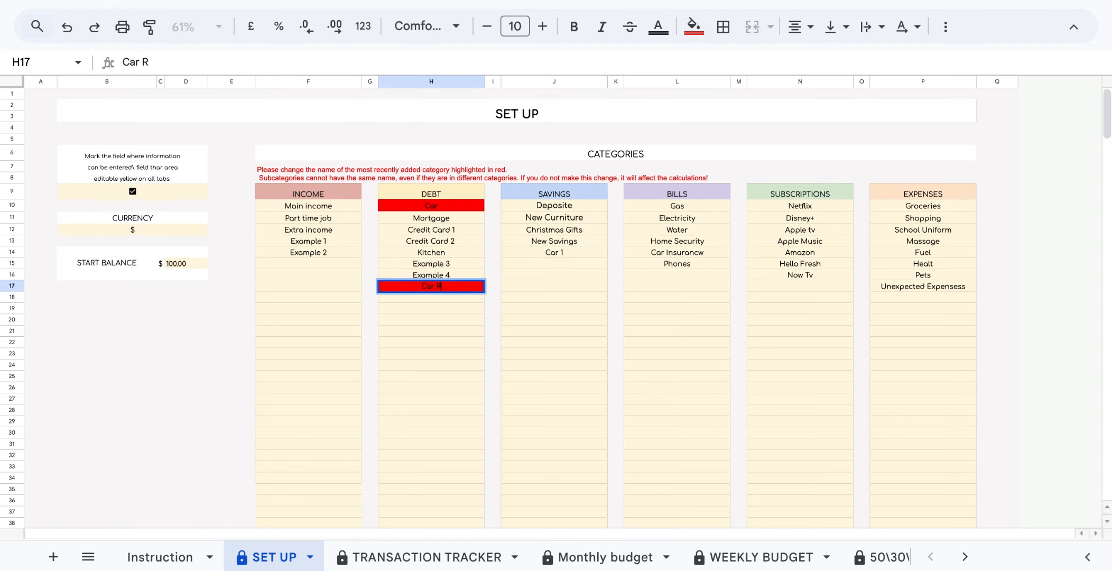
type("ed")
left_click(517, 318)
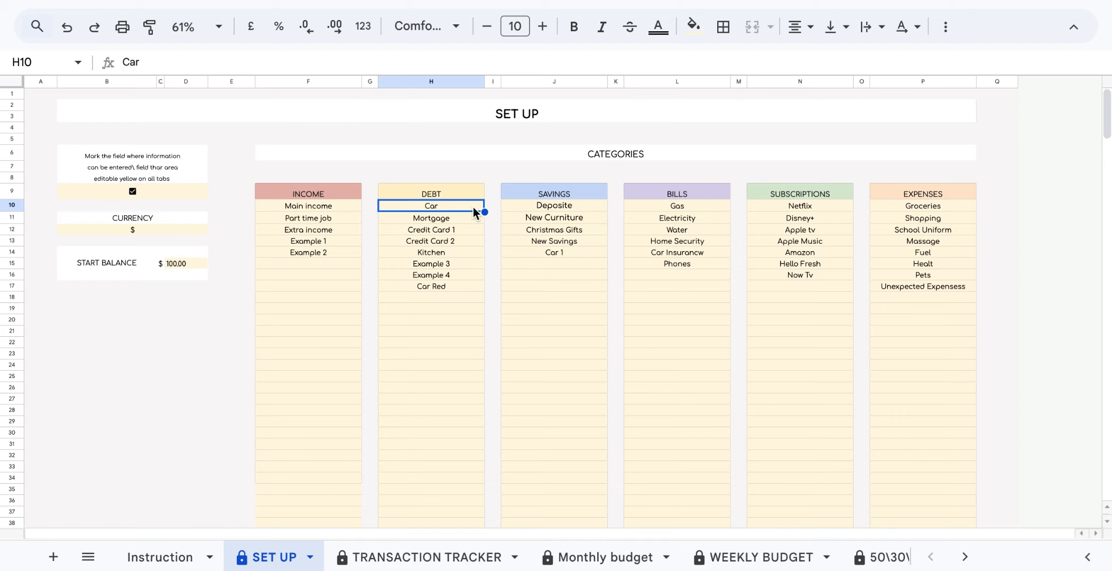
Delete the Car category from the first row of the Debt list
double_click(473, 207)
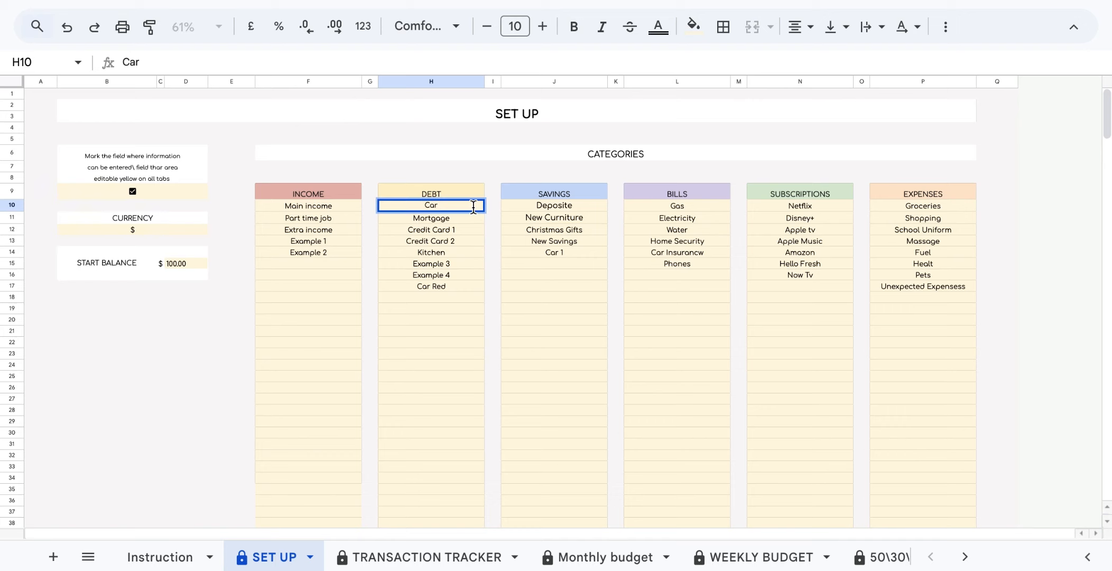
key("BackSpace")
key("BackSpace")
key("BackSpace")
key("BackSpace")
key("BackSpace")
left_click(498, 273)
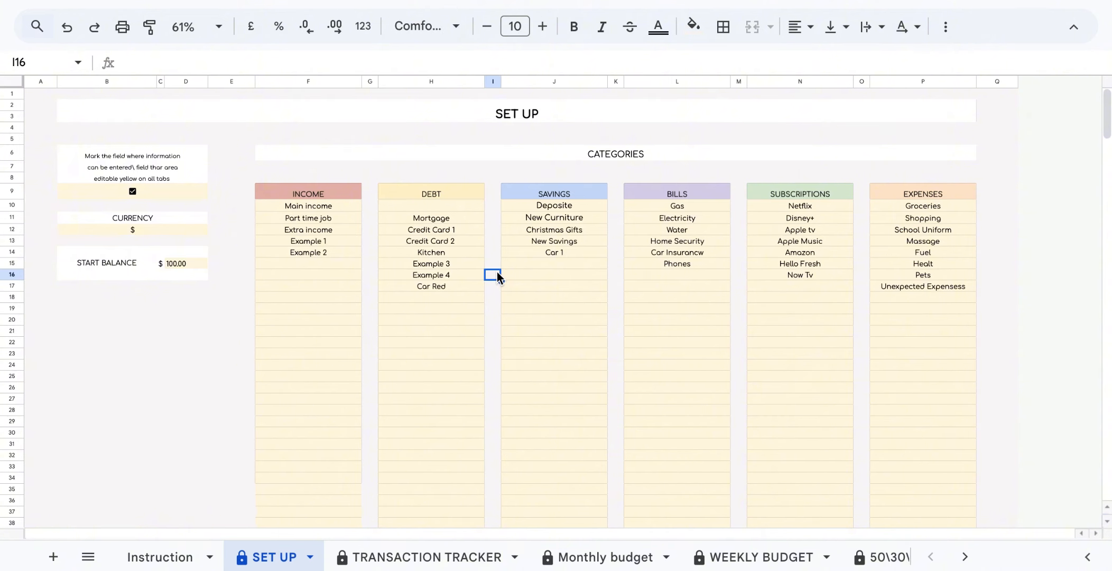
Check how the deleted Car category is flagged in the TRANSACTION TRACKER and in the Monthly budget's debt table
left_click(461, 556)
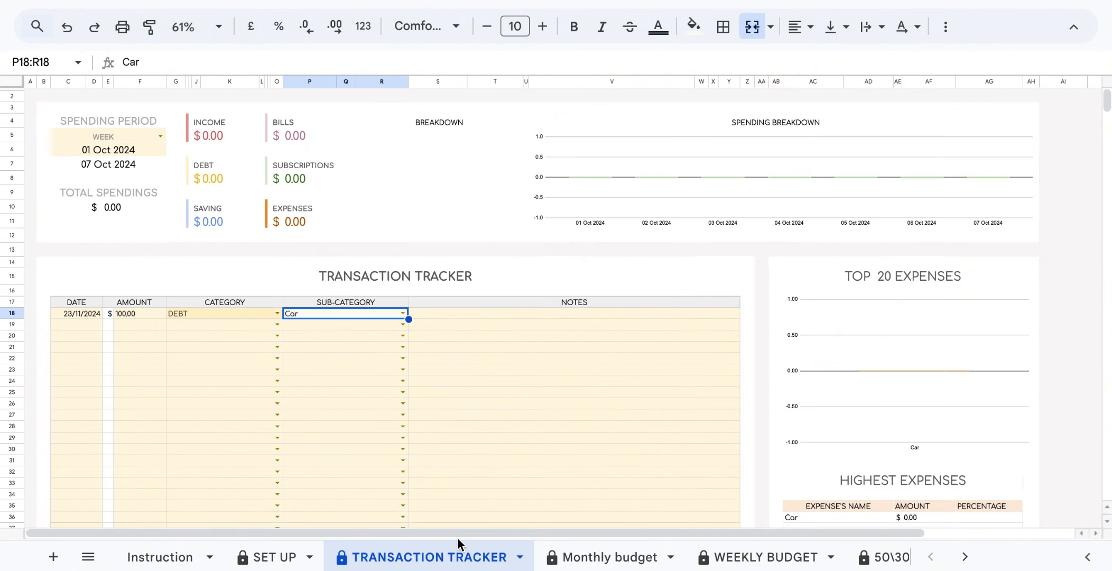
left_click(364, 380)
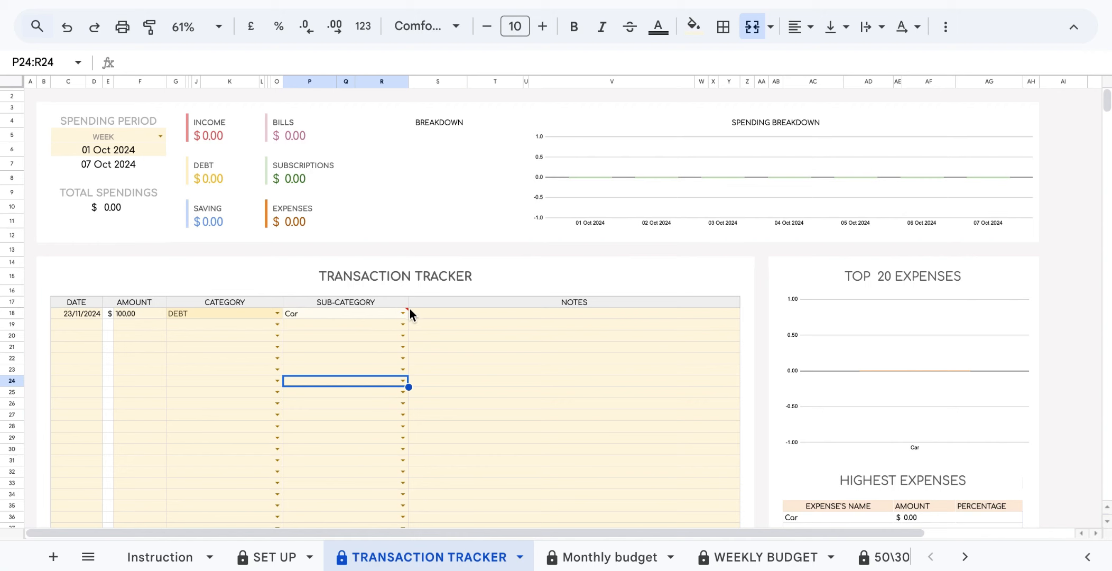
left_click(613, 555)
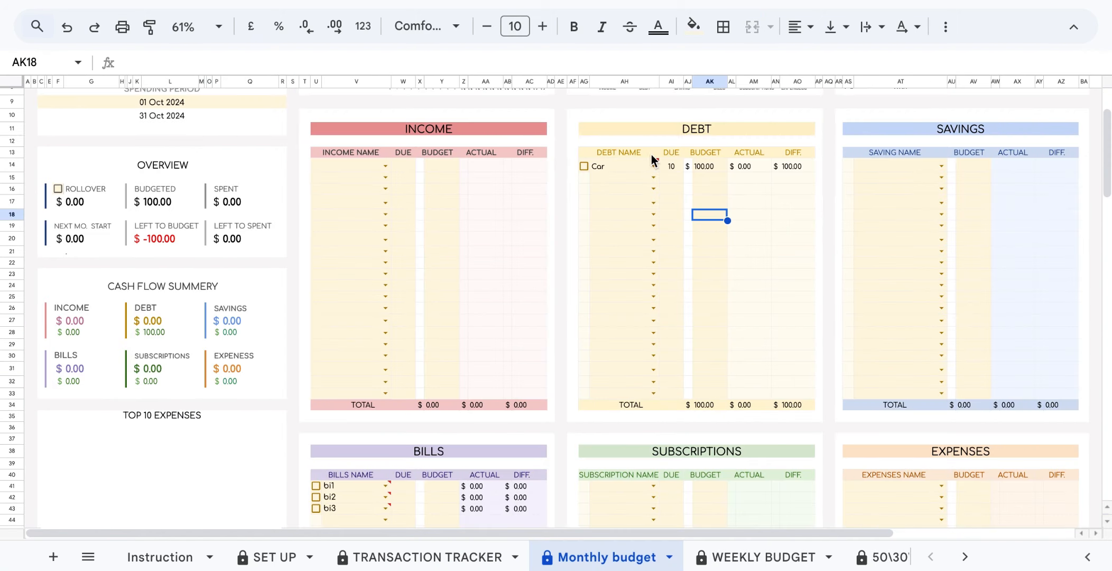
mouse_move(659, 161)
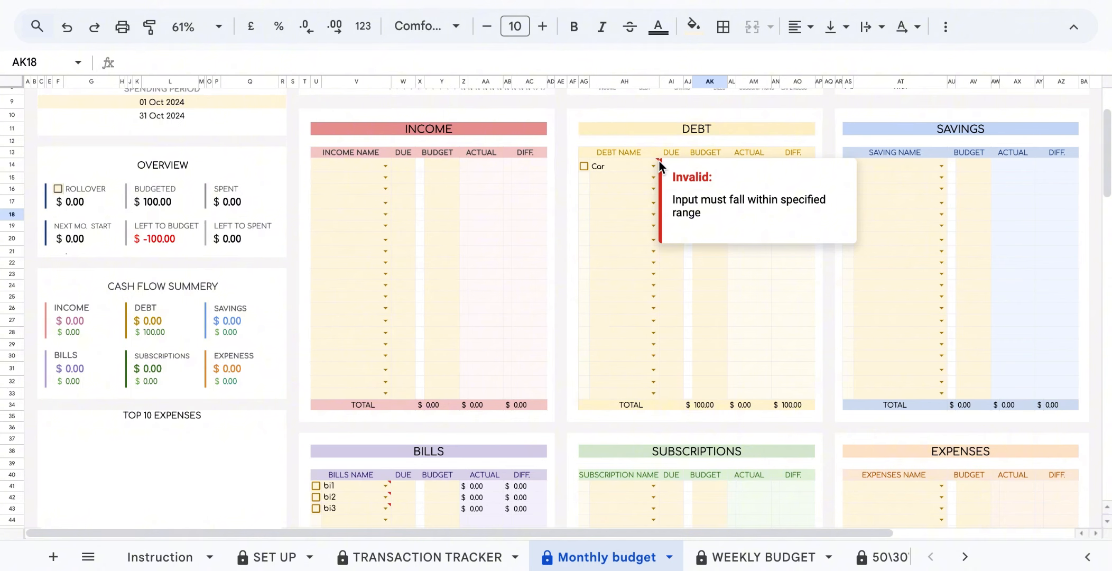
left_click(275, 557)
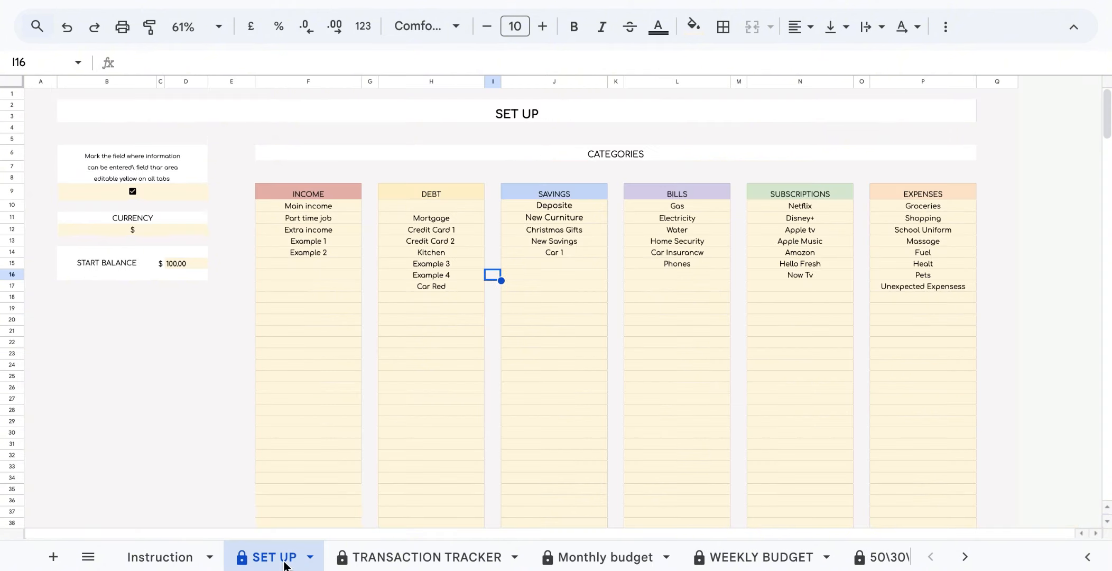
Set the start date of the Monthly budget sheet's spending period to 11 Oct 2024
left_click(563, 556)
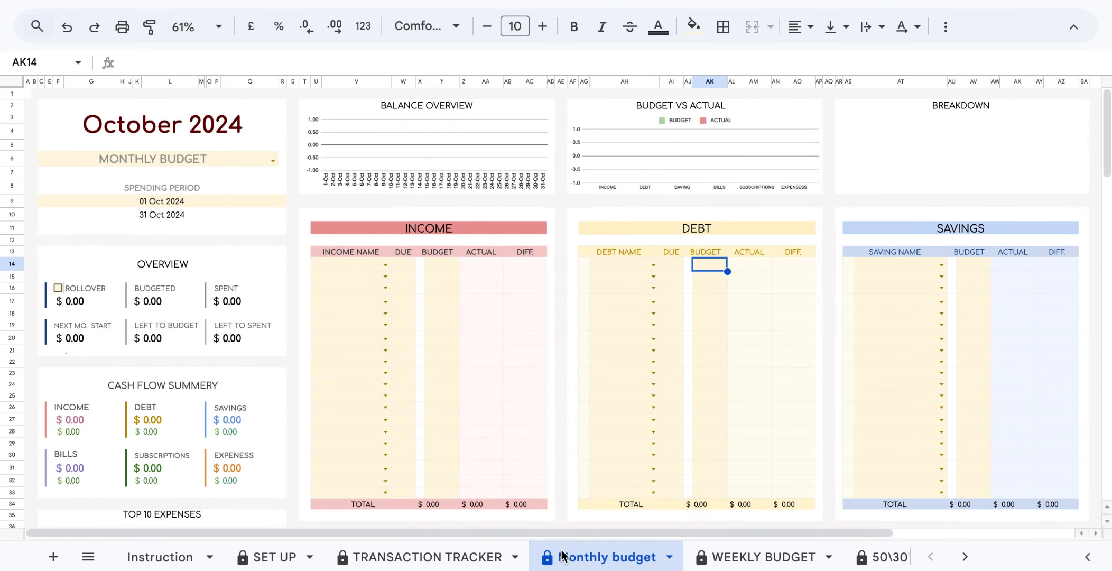
left_click(278, 204)
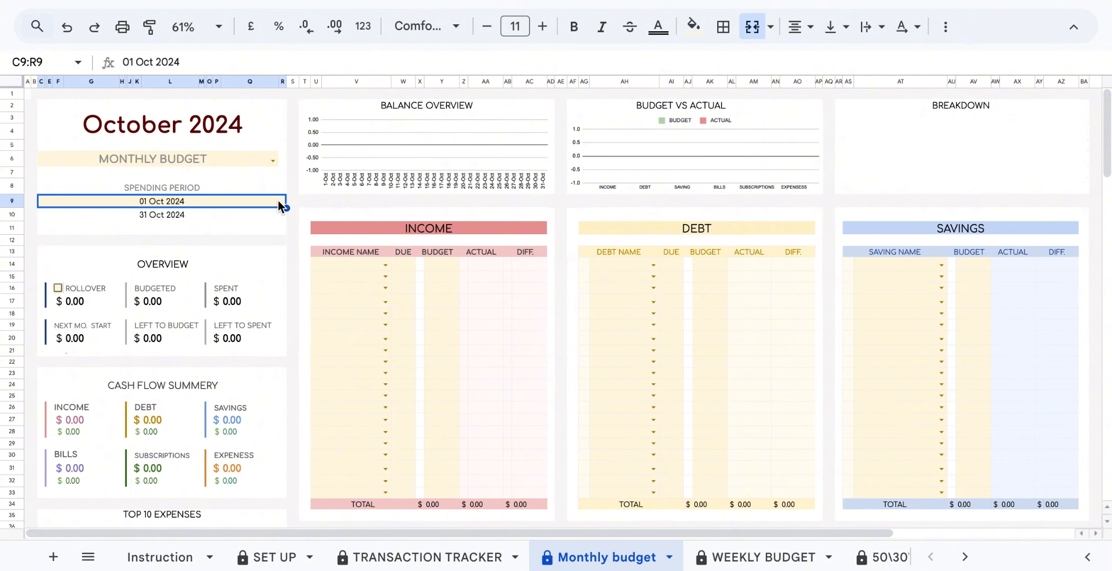
double_click(278, 201)
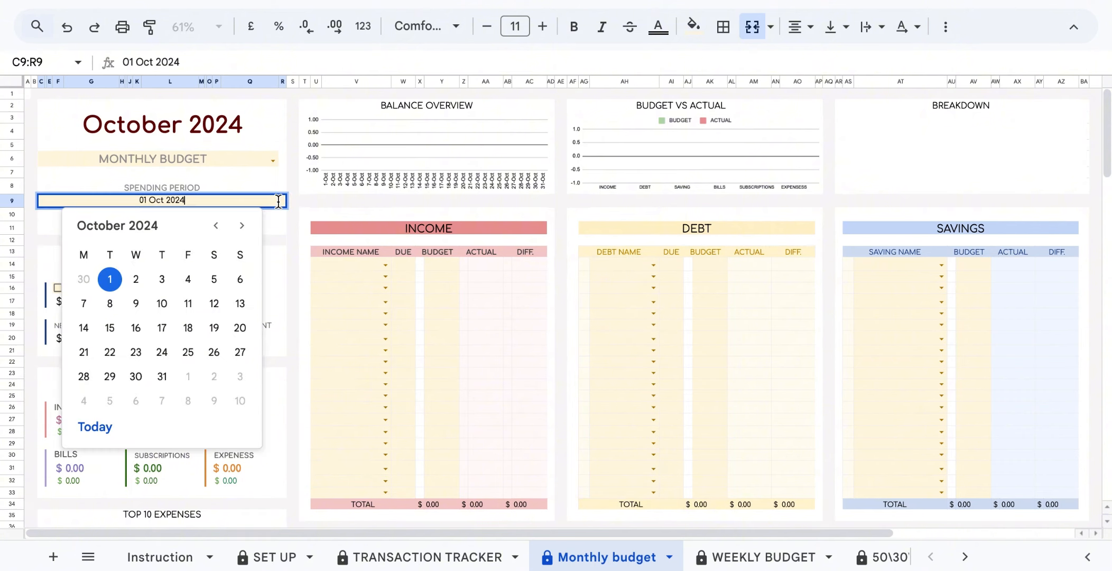
left_click(188, 303)
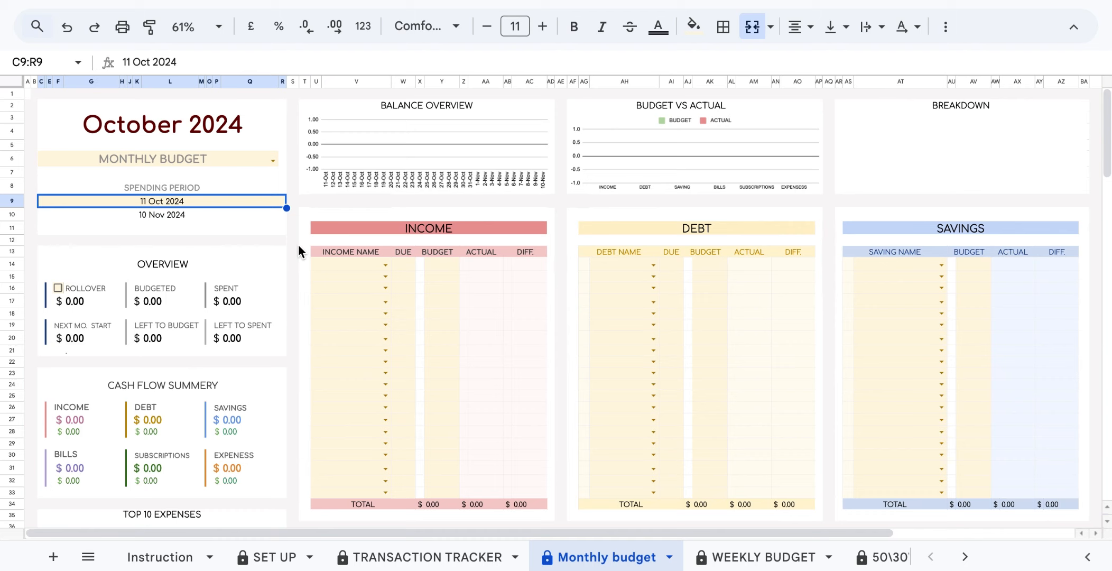
Pick 11 Oct 2024 as the start date of the WEEKLY BUDGET sheet's spending period
left_click(760, 561)
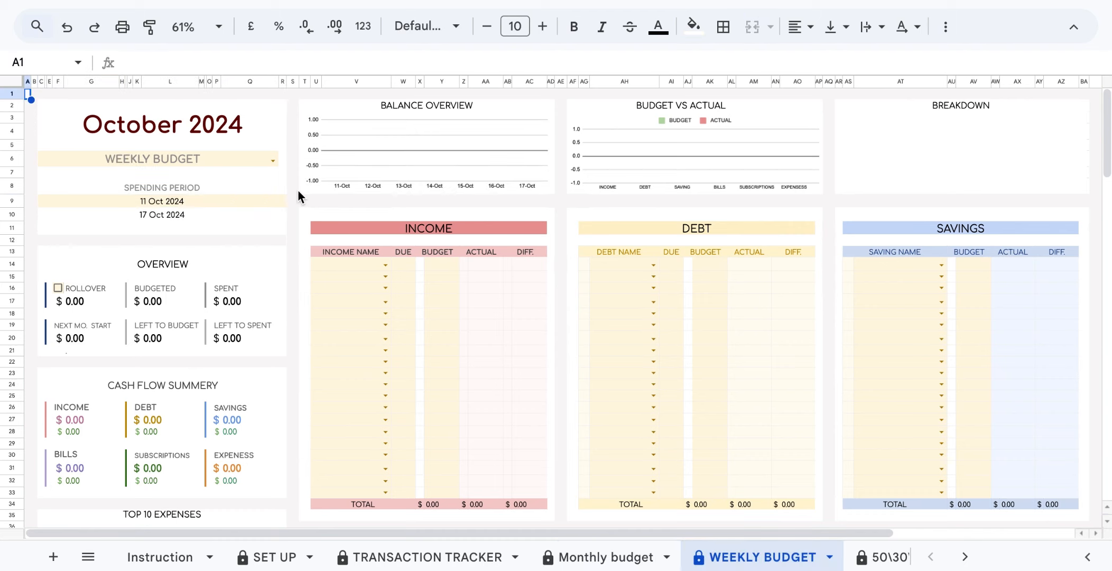
double_click(226, 201)
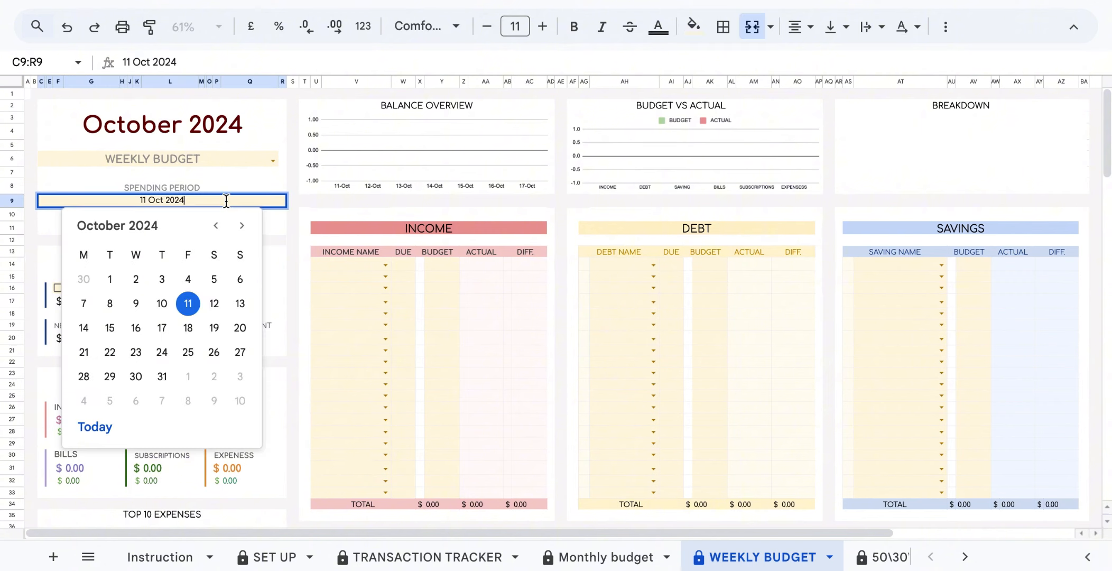
left_click(189, 308)
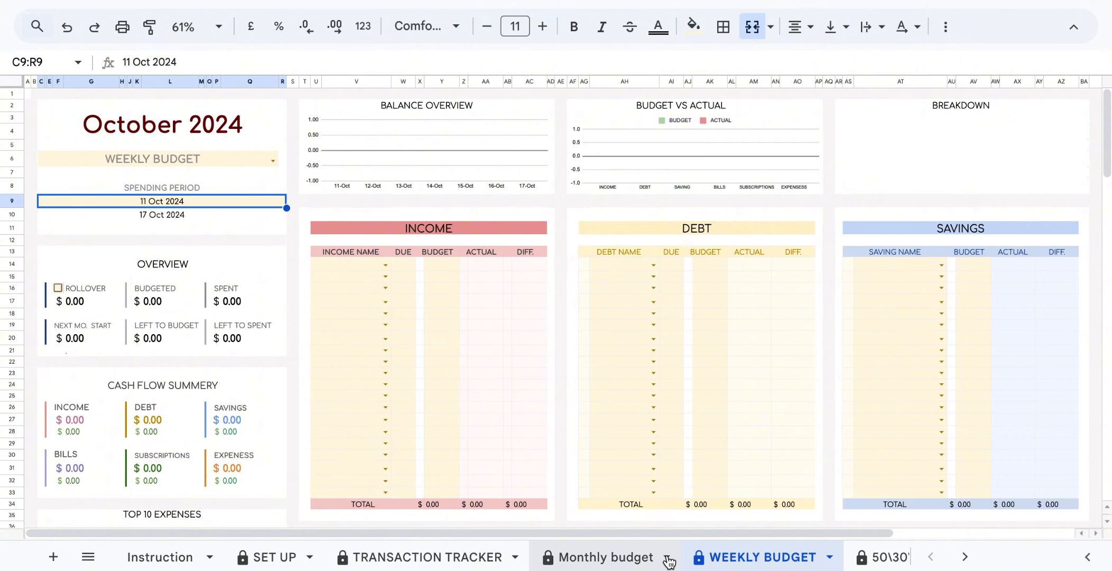
Duplicate the Monthly budget sheet
left_click(651, 559)
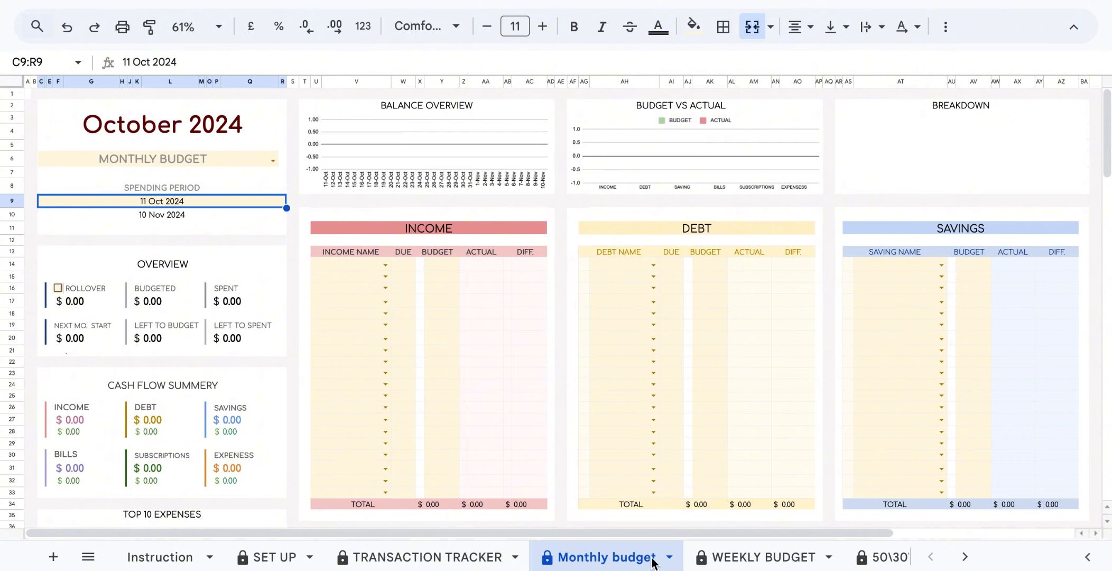
left_click(670, 557)
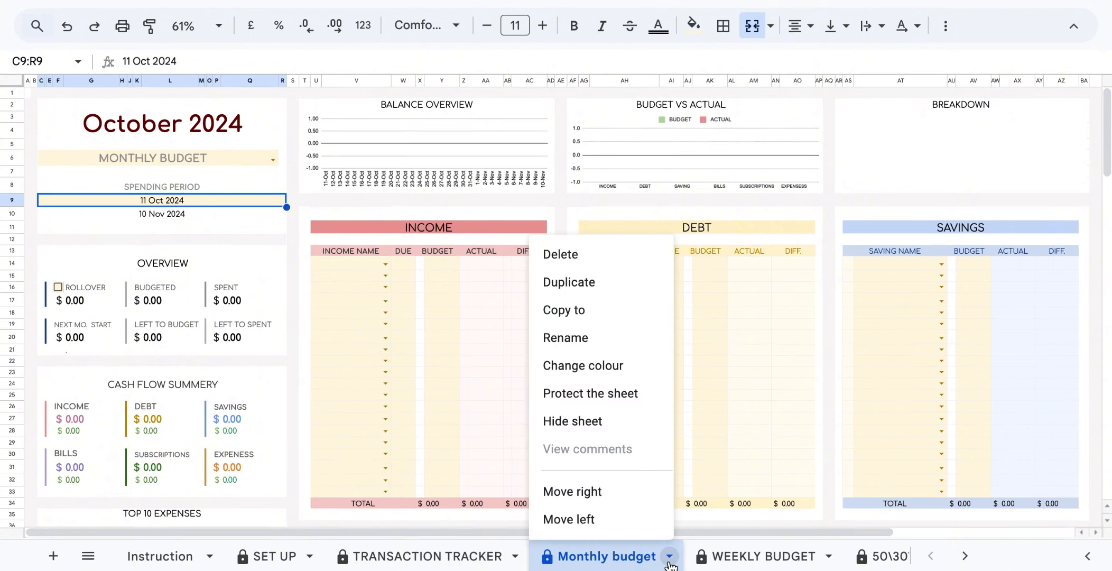
left_click(606, 283)
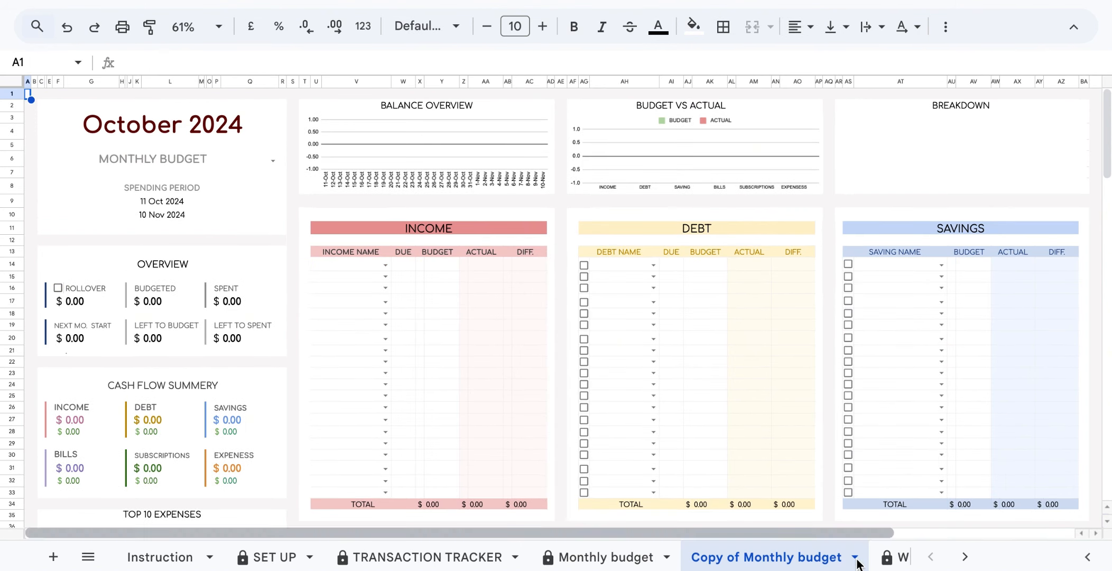
Rename the copied monthly budget sheet as Duplicate
left_click(855, 556)
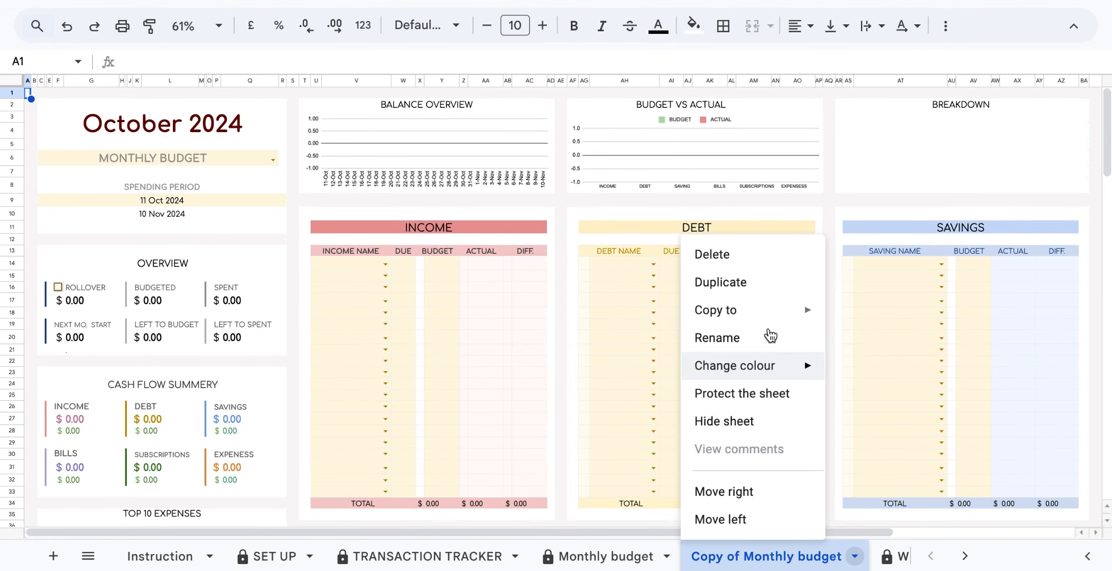
left_click(765, 341)
type("Du")
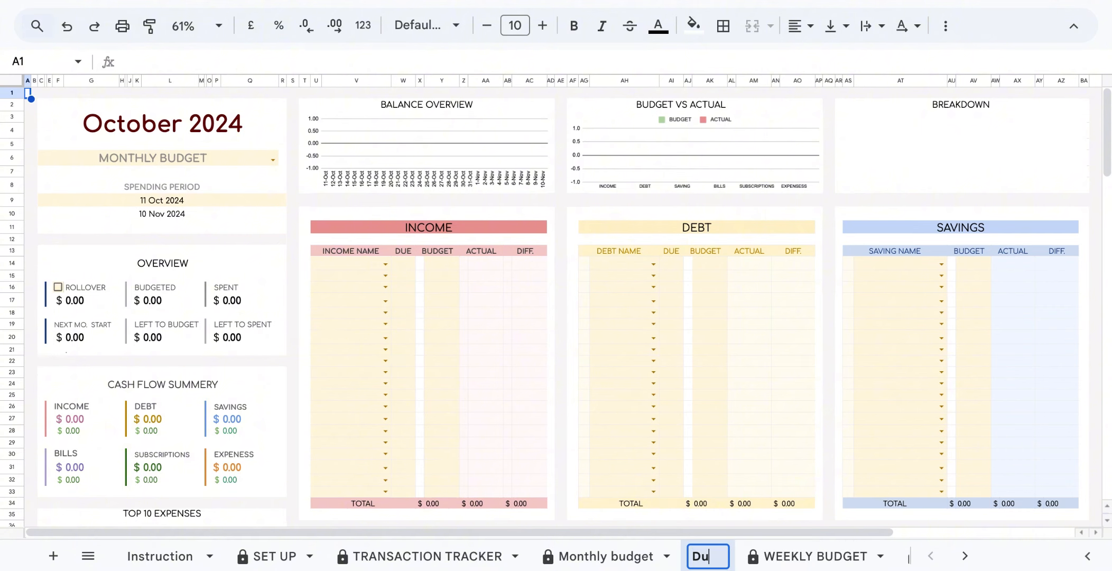
type("plicate")
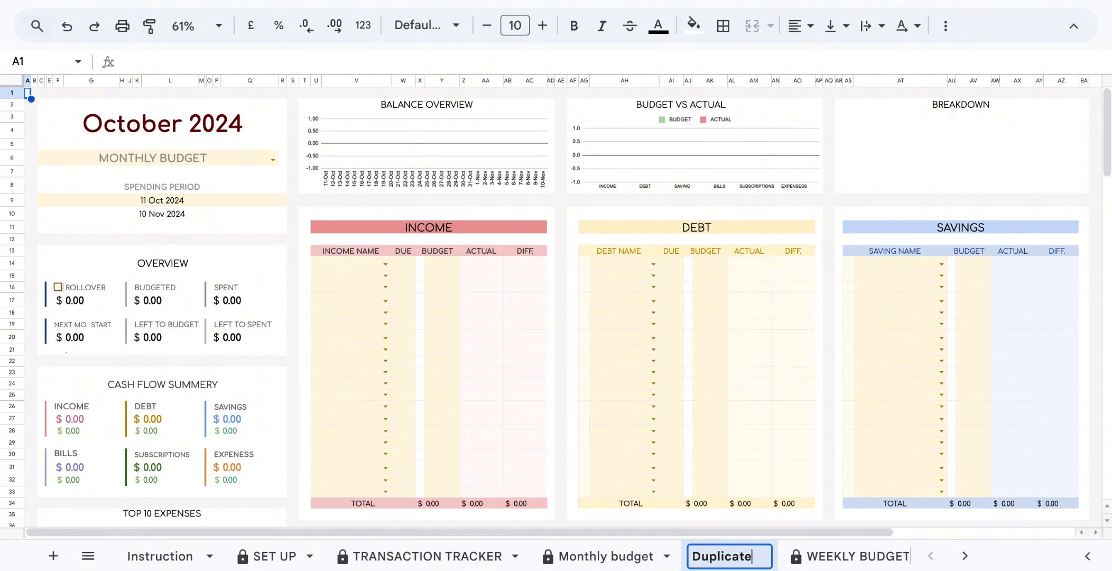
key("Return")
Hide the Duplicate sheet and return to the Monthly budget sheet
left_click(763, 556)
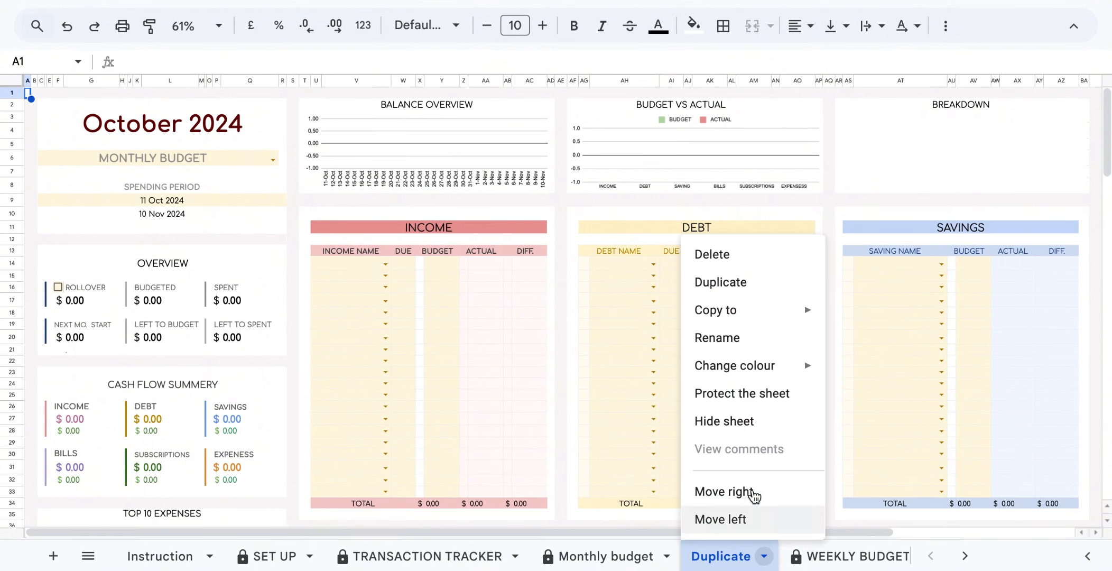
left_click(750, 433)
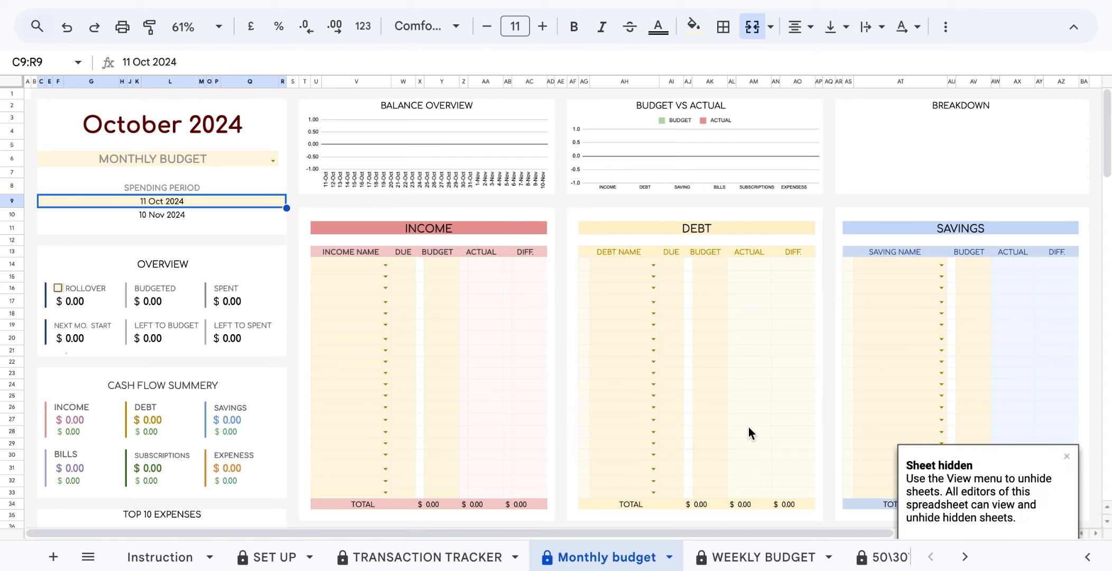
left_click(35, 95)
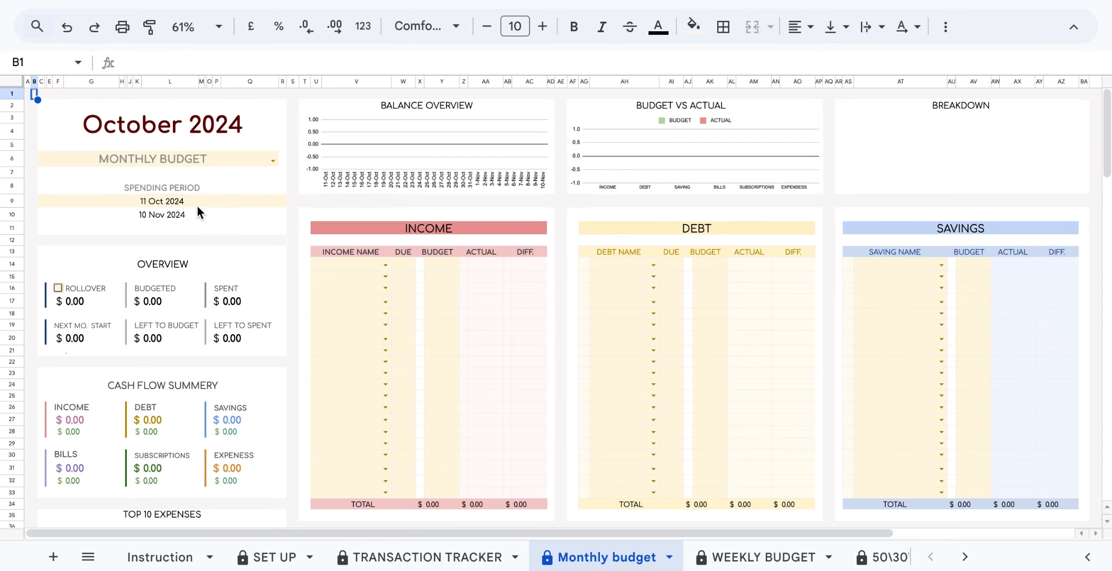
Fill the INCOME table's names with Main income, Part time job, Extra income, Example 1 and Example 2
left_click(384, 265)
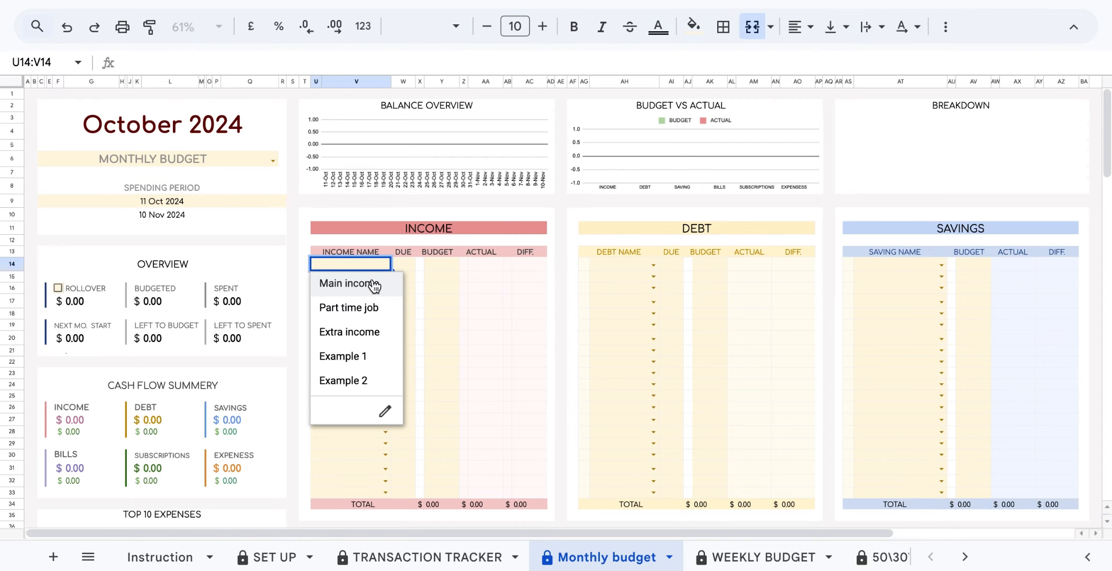
left_click(378, 282)
left_click(384, 276)
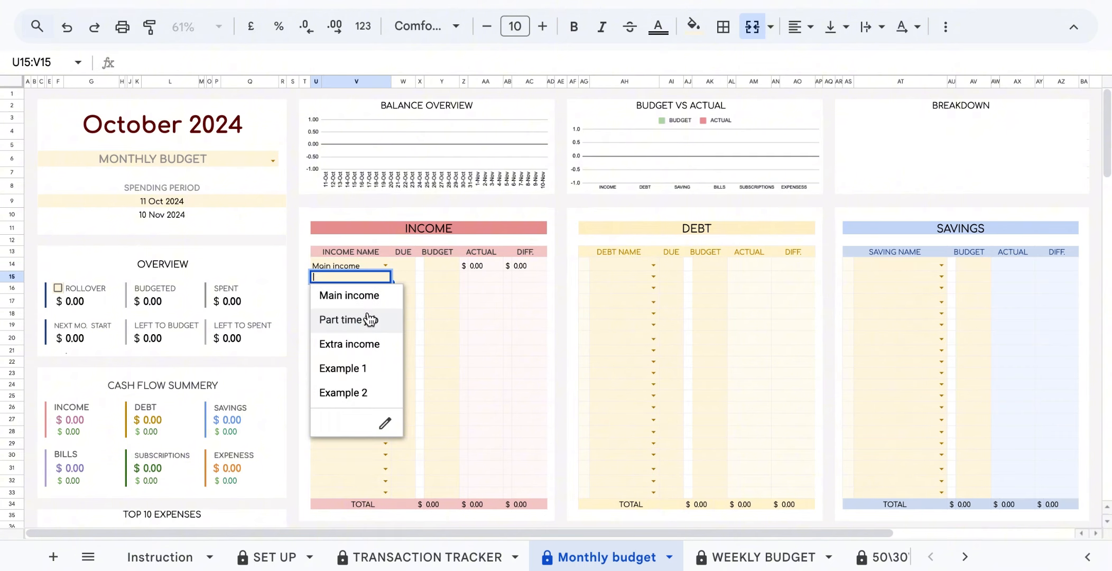
left_click(368, 317)
left_click(384, 288)
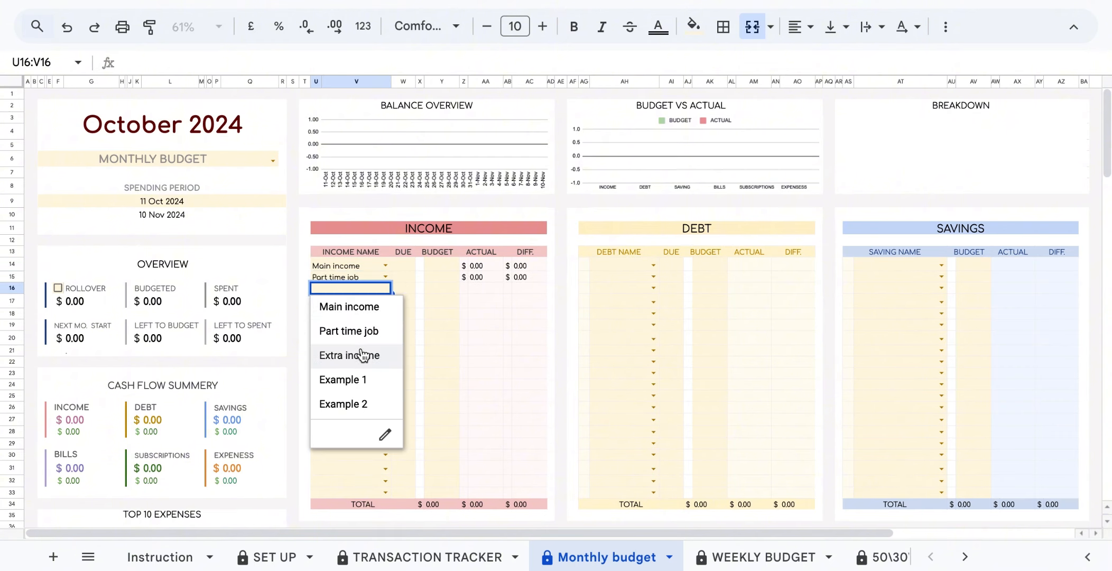
left_click(364, 355)
left_click(385, 302)
left_click(349, 393)
left_click(386, 313)
left_click(349, 430)
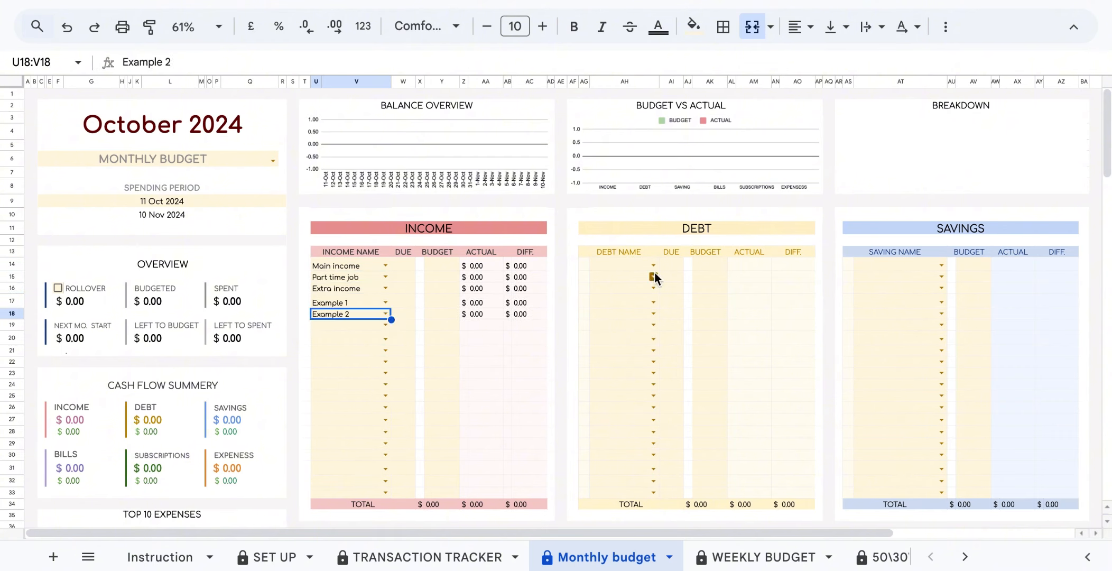
Fill the DEBT table's names with Car, Credit Card 1, Kitchen, Credit Card 2, Mortgage, Example 3 and Example 4
left_click(654, 266)
left_click(623, 285)
left_click(654, 277)
left_click(629, 344)
left_click(622, 357)
left_click(653, 325)
left_click(629, 465)
left_click(653, 340)
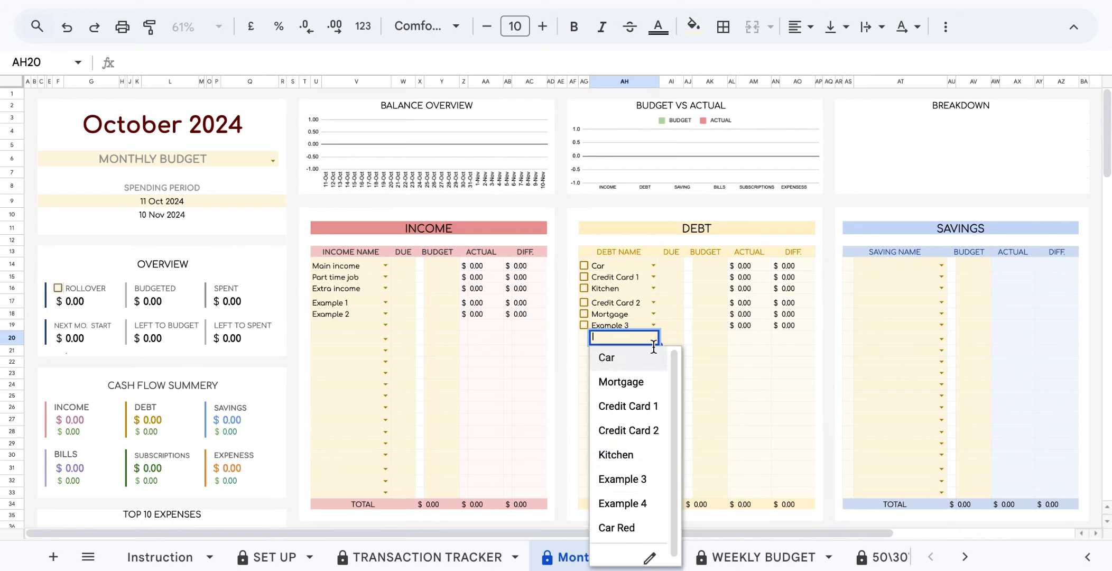
left_click(630, 503)
Fill the SAVINGS table's names with Deposite, New Curniture, Christmas Gifts and New Savings
left_click(942, 266)
left_click(905, 285)
left_click(941, 277)
left_click(901, 303)
Fill the BILLS table's names with Gas, Electricity, Water, Home Security, Car Insurancw and Phones
scroll(901, 304, "down", 6)
left_click(387, 274)
left_click(359, 293)
left_click(385, 284)
left_click(365, 329)
left_click(386, 296)
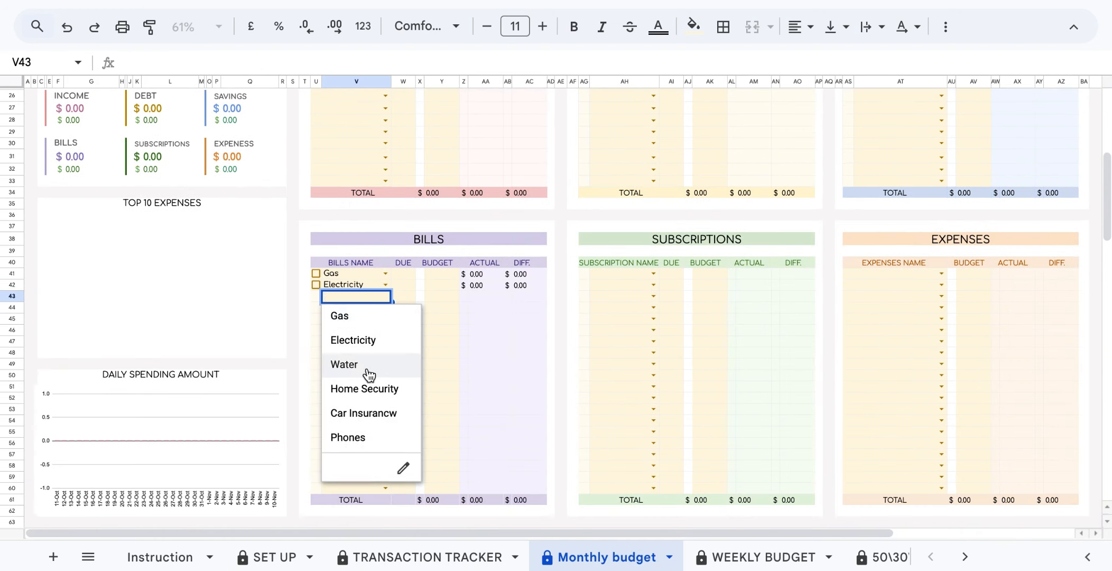
left_click(369, 368)
Fill the SUBSCRIPTIONS table's names with Netflix, Disney+, Apple tv, Apple Music, Amazon, Hello Fresh and Now Tv
left_click(641, 295)
left_click(654, 285)
left_click(629, 328)
left_click(654, 296)
left_click(629, 363)
left_click(654, 308)
left_click(629, 399)
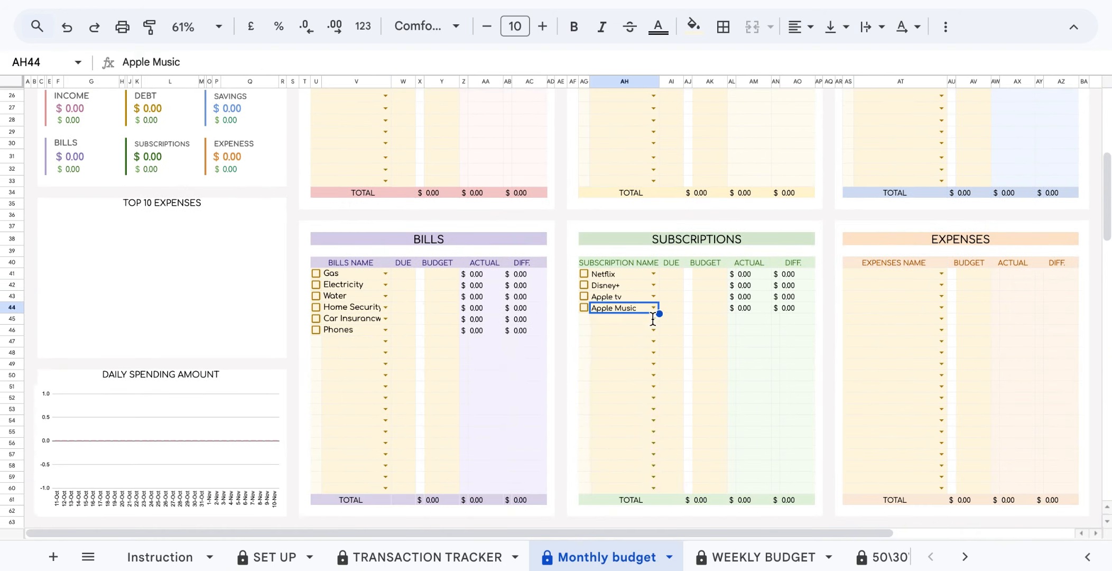
left_click(654, 319)
Fill the EXPENSES table's names with Groceries, Shopping, School Uniform, Massage, Fuel, Healt, Pets and Unexpected Expensess
left_click(942, 297)
left_click(901, 364)
left_click(942, 308)
left_click(902, 399)
left_click(942, 319)
left_click(909, 434)
left_click(941, 330)
left_click(902, 470)
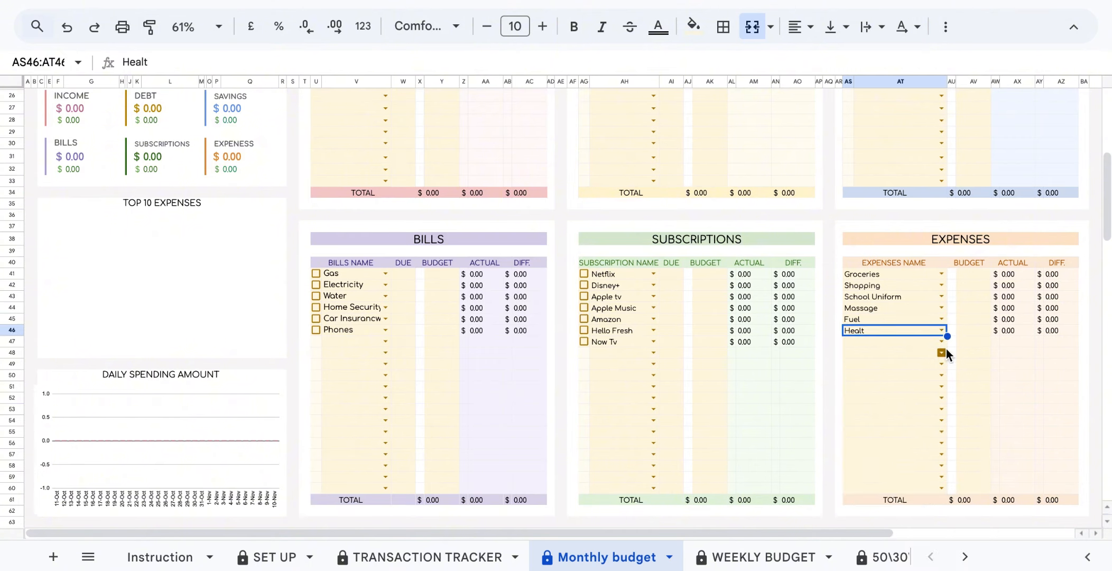
Duplicate the Monthly budget sheet with its filled-in category names
left_click(157, 159)
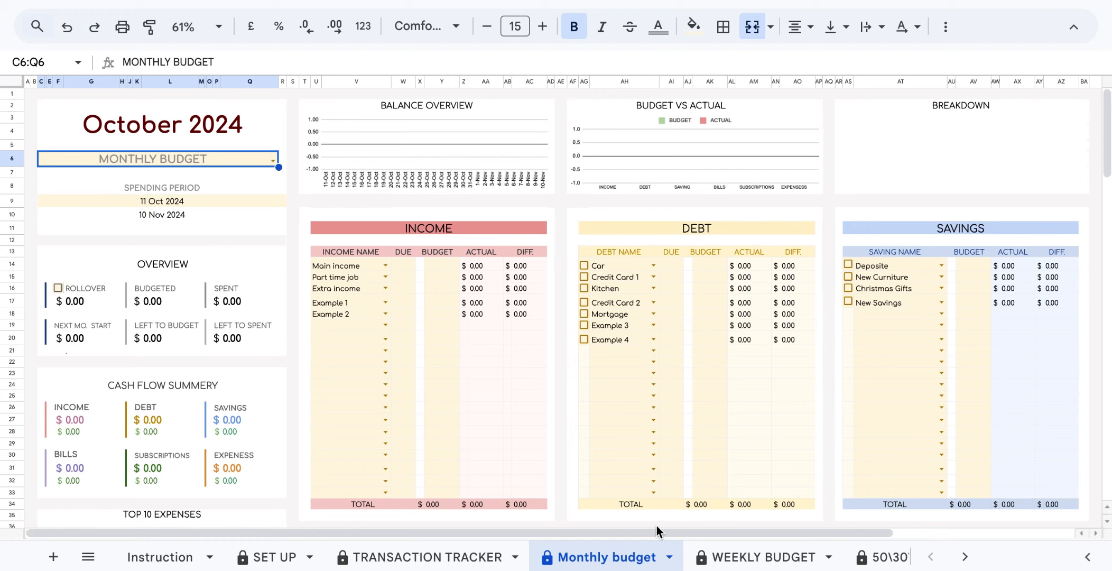
left_click(670, 559)
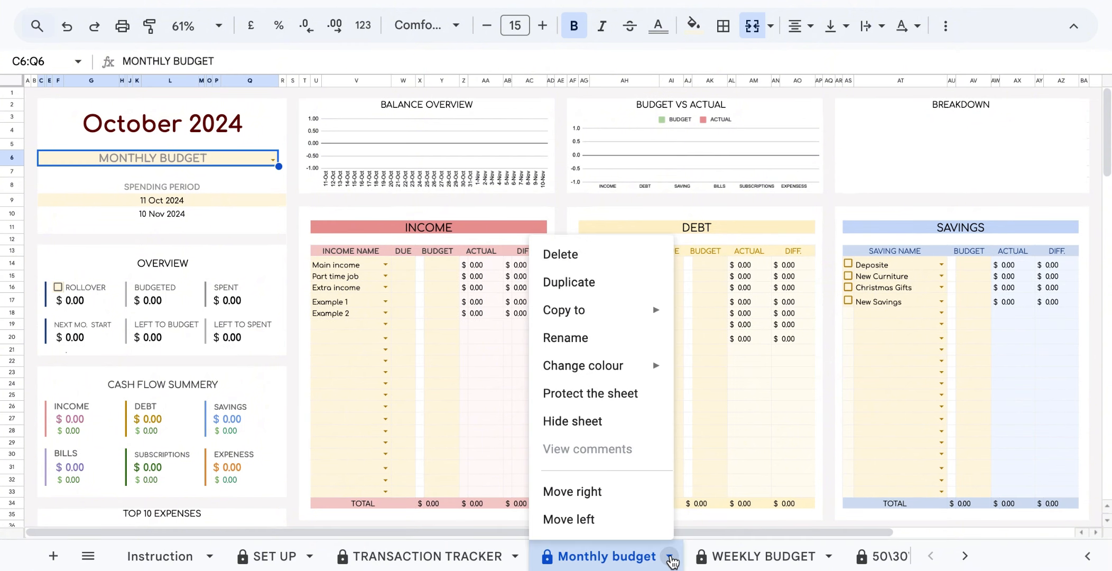
left_click(609, 291)
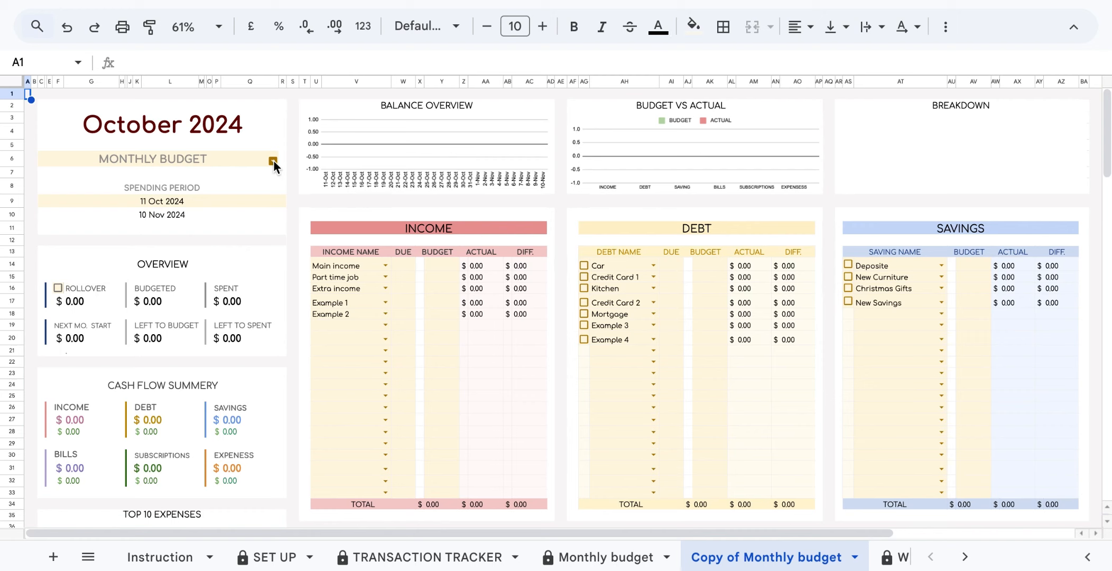
Set the copied sheet's budget type to WEEKLY BUDGET and rename the sheet as Weekly October 11
left_click(273, 161)
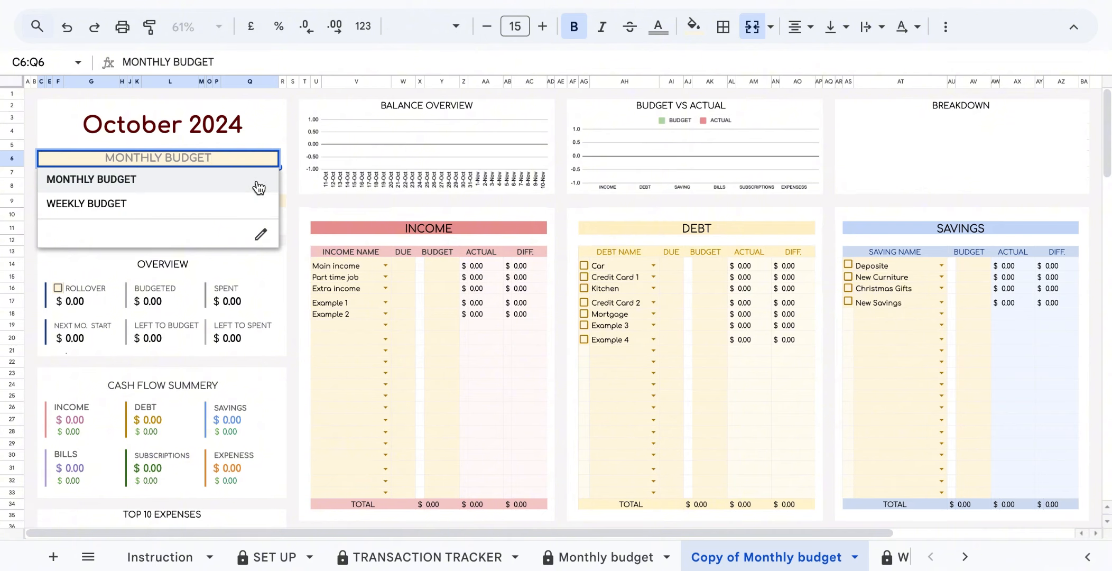
left_click(252, 208)
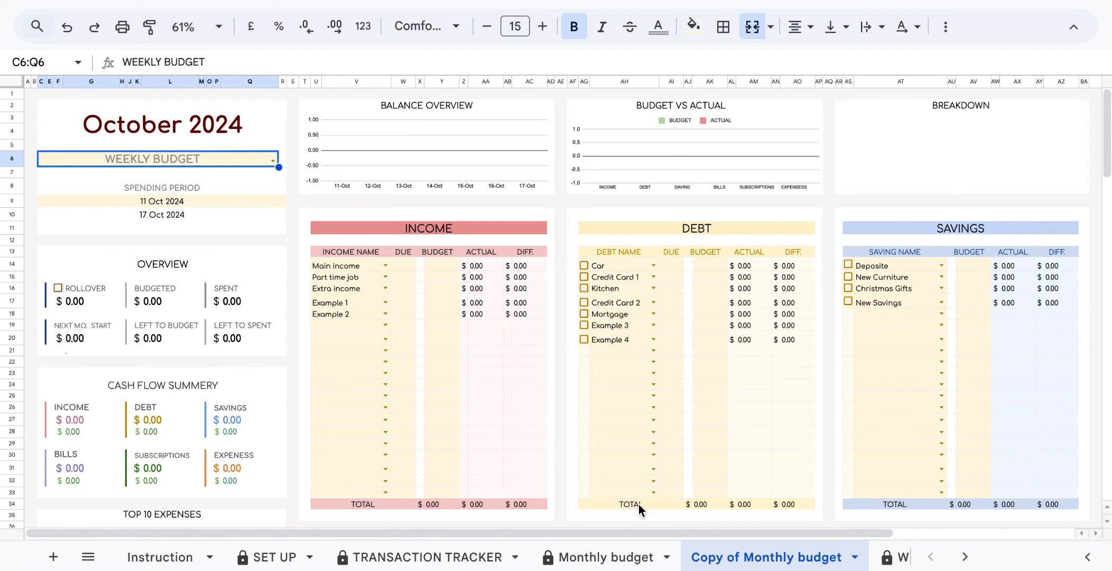
double_click(852, 556)
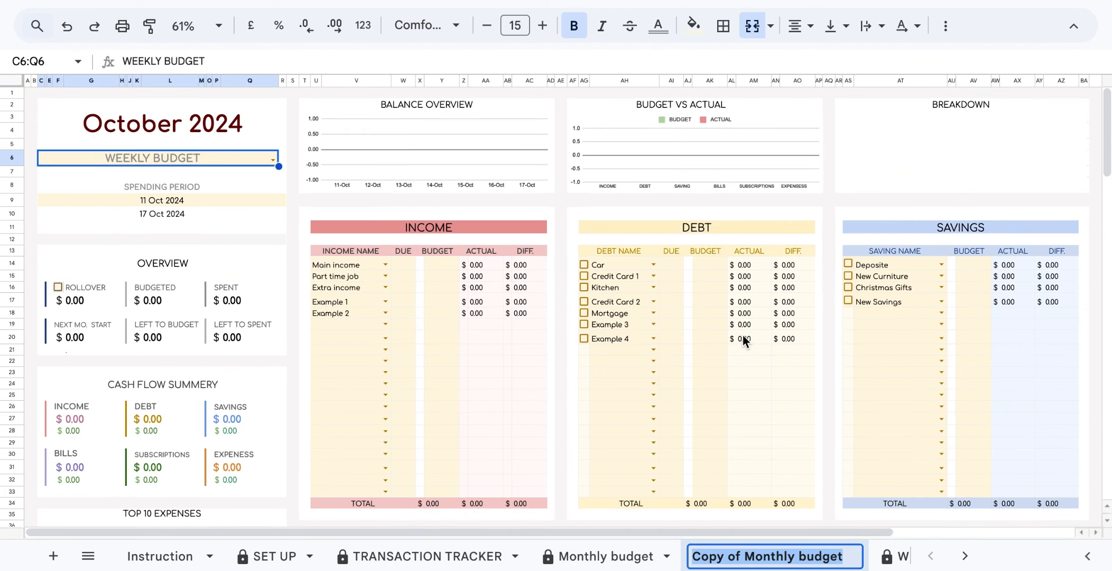
type("Weekly October 11")
On the Monthly budget sheet, enter the due days 11, 12, 17, 10 and 10 for the five INCOME rows
left_click(398, 262)
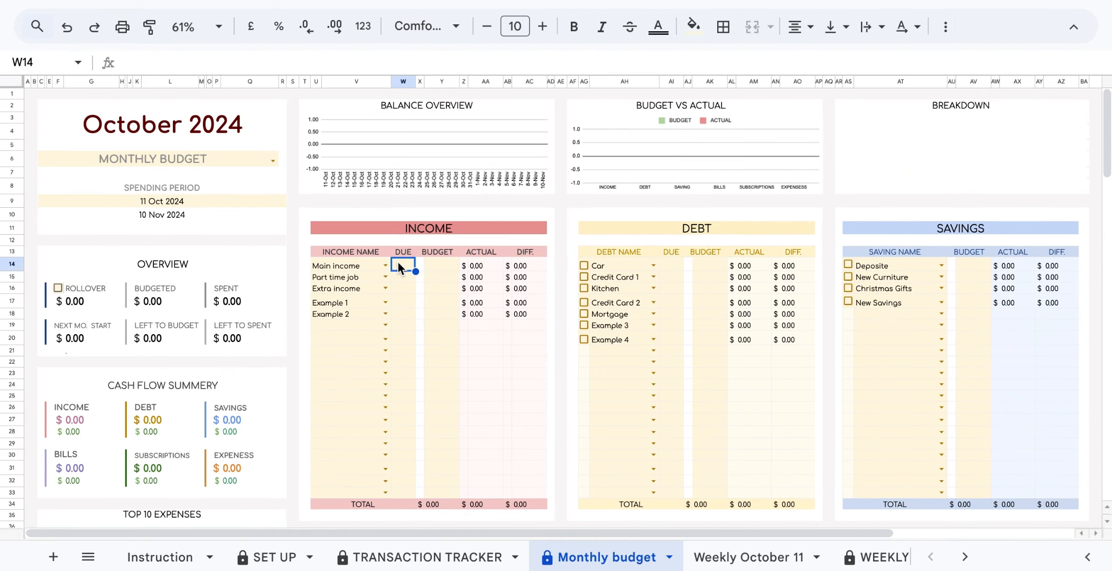
type("11")
left_click(399, 274)
type("12")
left_click(402, 287)
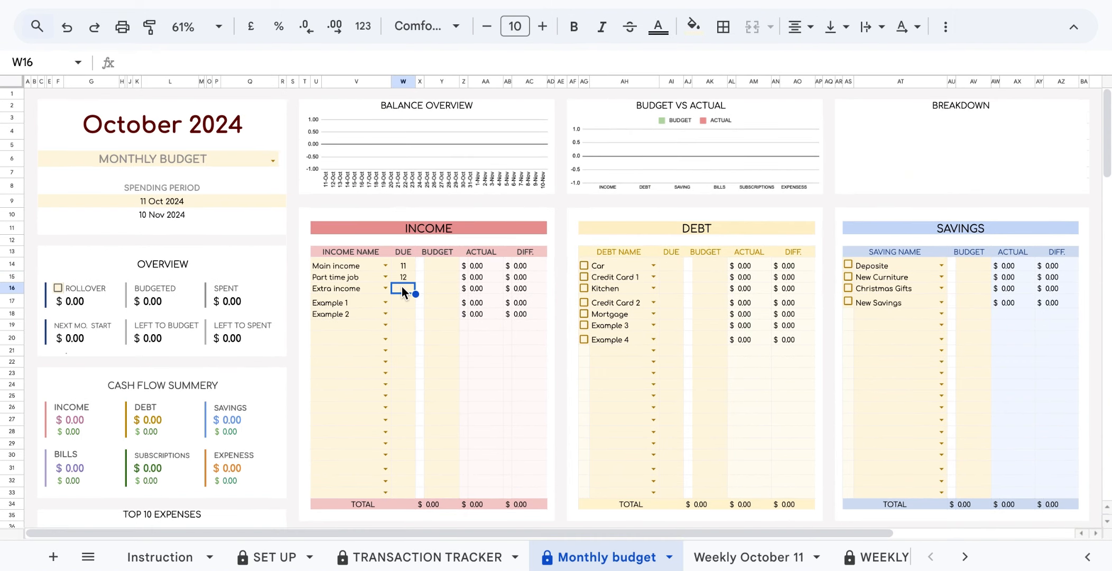
type("17")
left_click(403, 301)
type("10")
left_click(403, 313)
type("10")
Enter the due days 12, 23, 31, 19, 15, 17 and 12 for the DEBT rows from Car to Example 4
left_click(669, 262)
type("12")
left_click(671, 277)
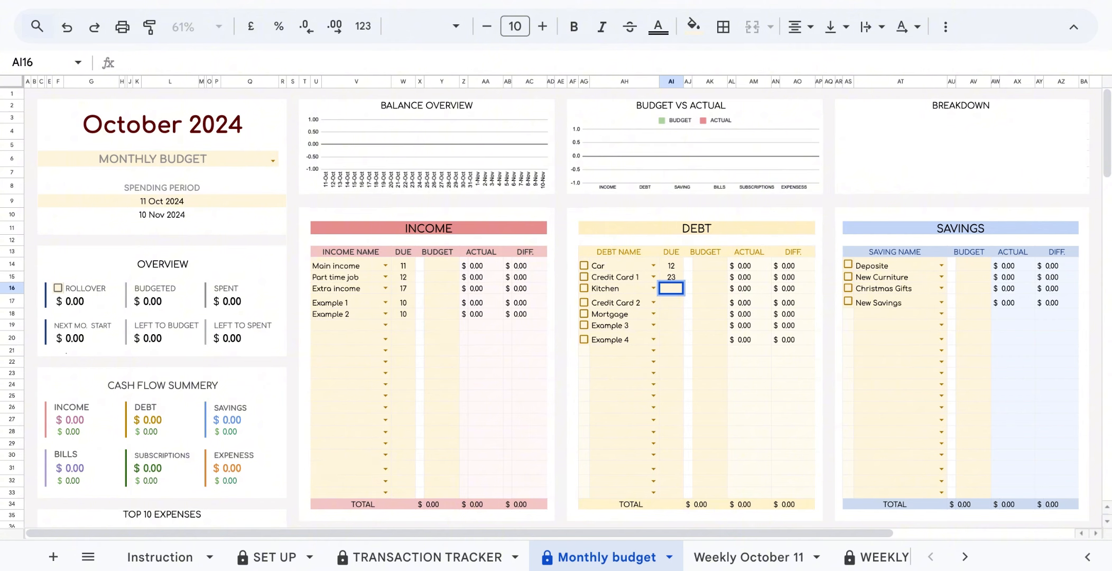
left_click(672, 300)
type("19")
left_click(671, 314)
type("15")
left_click(671, 326)
type("17")
left_click(670, 340)
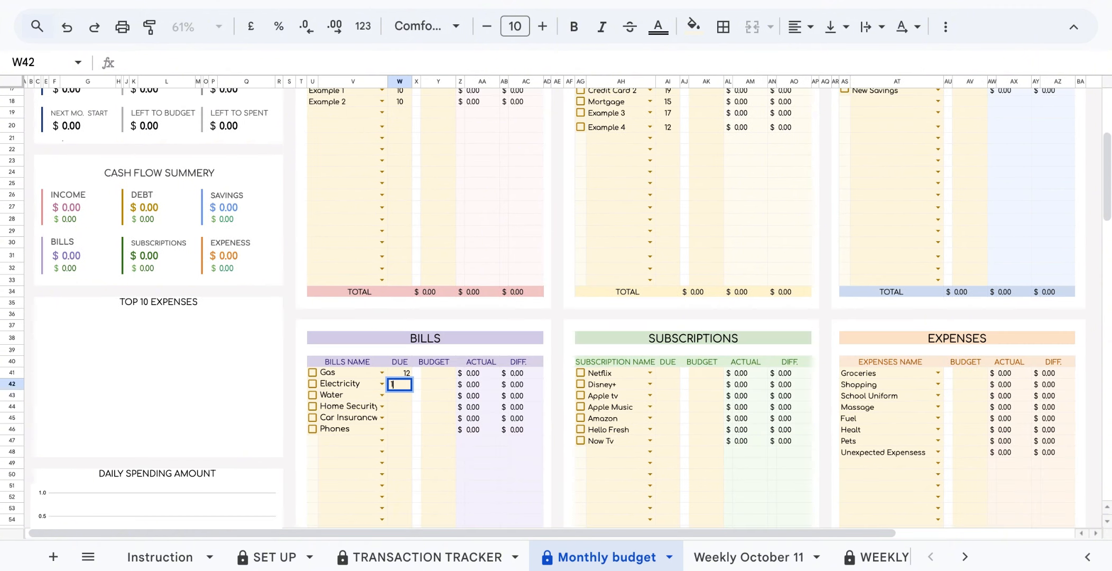
Enter the due days 12, 14, 16, 28, 1 and 4 for the BILLS rows from Gas to Phones
type("4")
left_click(400, 395)
type("16")
left_click(400, 407)
type("28")
left_click(400, 418)
type("1")
left_click(401, 429)
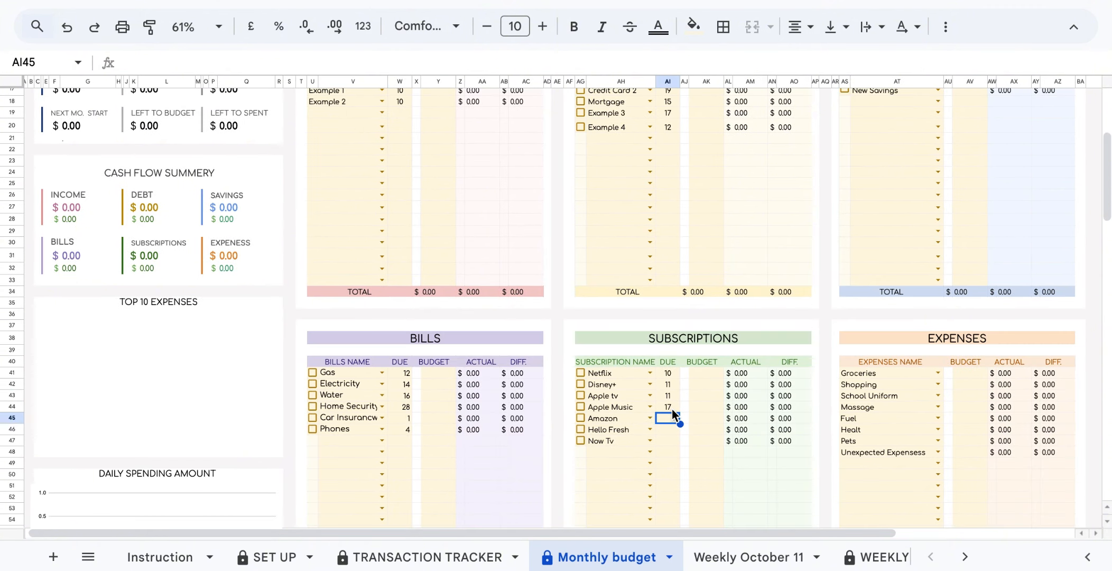
Enter the due days 10, 11, 11, 17, 29, 4 and 1 for the SUBSCRIPTIONS rows from Netflix to Now Tv
type("12")
key("Return")
type("4")
On the Weekly October 11 sheet, enter due days 11, 12, 15 and 12 for the first four incomes and 17 for the Car debt
left_click(749, 556)
left_click(400, 266)
type("11")
key("Return")
type("12")
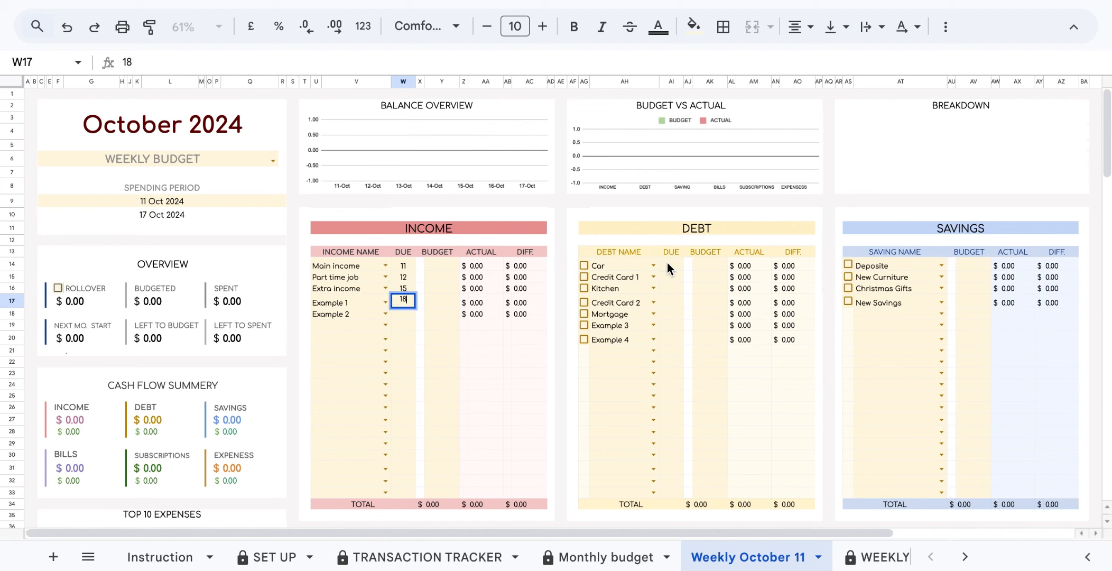
left_click(667, 265)
type("17")
left_click(403, 303)
type("17")
Enter weekly due days 13 for Credit Card 1, 17 for Credit Card 2, and 11, 11, 12, 14, 11 and 12 for the BILLS rows
left_click(668, 277)
type("13")
left_click(668, 303)
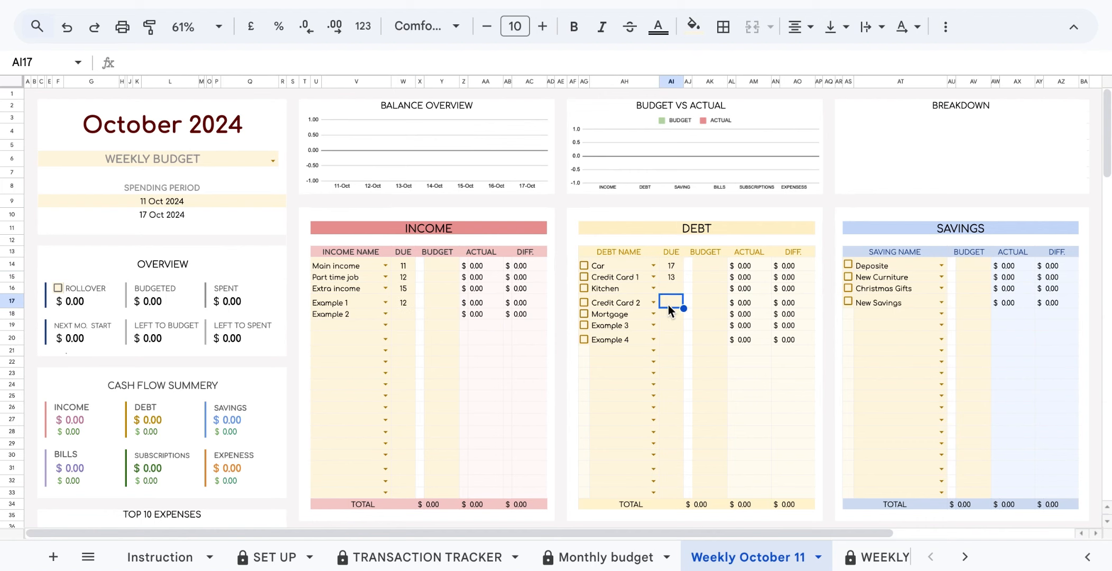
type("17")
left_click(668, 325)
key("Return")
type("12")
Enter the weekly SUBSCRIPTIONS due days, with 14 for Netflix, 11 for Disney+ and 14 for Apple Music
left_click(671, 247)
type("14")
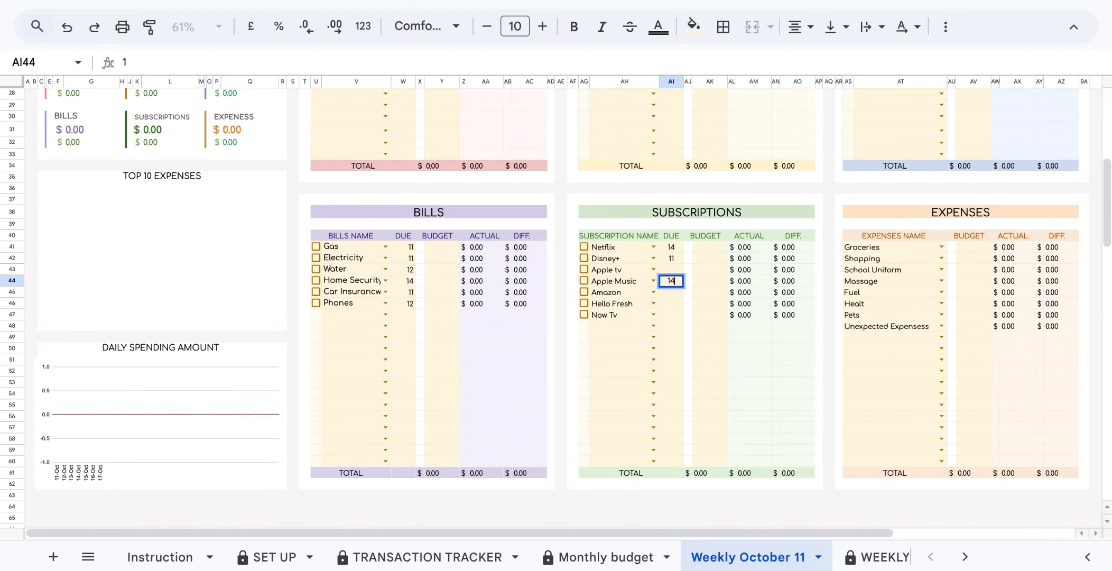
left_click(671, 315)
Check the currency-symbol formula cells beside the INCOME budget amounts on the Monthly budget sheet
left_click(606, 557)
left_click(449, 263)
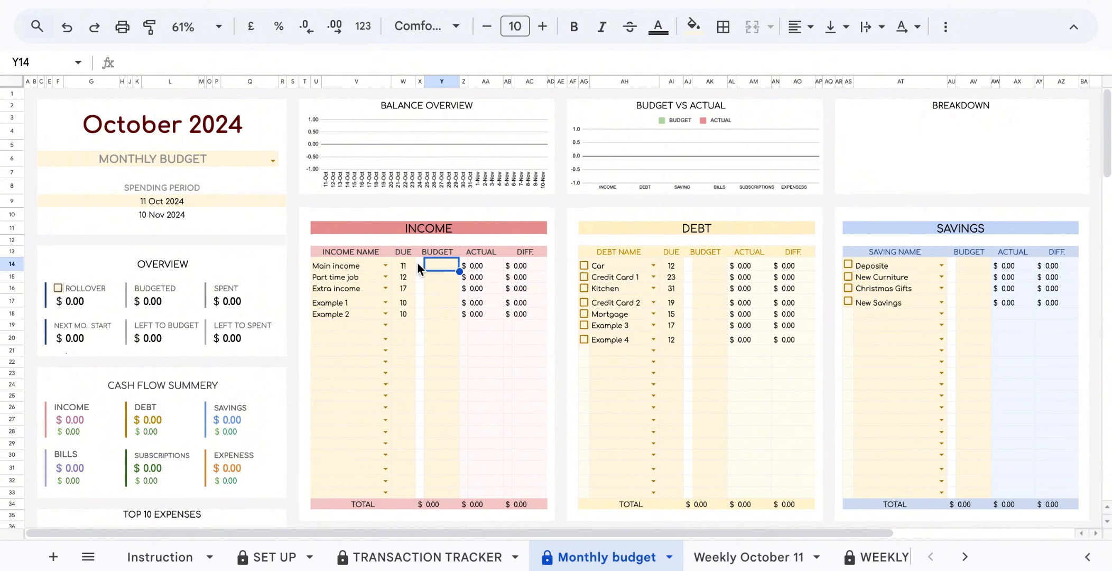
left_click_drag(421, 262, 421, 494)
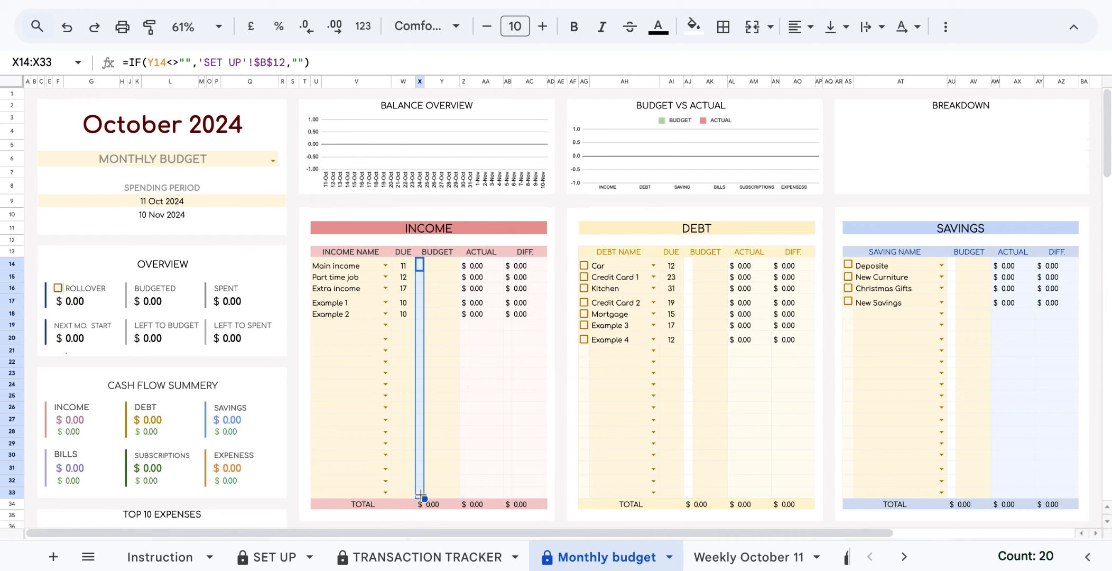
Enter the INCOME budgets: 2400 for Main income, 600 for Part time job and 200 for Extra income
left_click(437, 267)
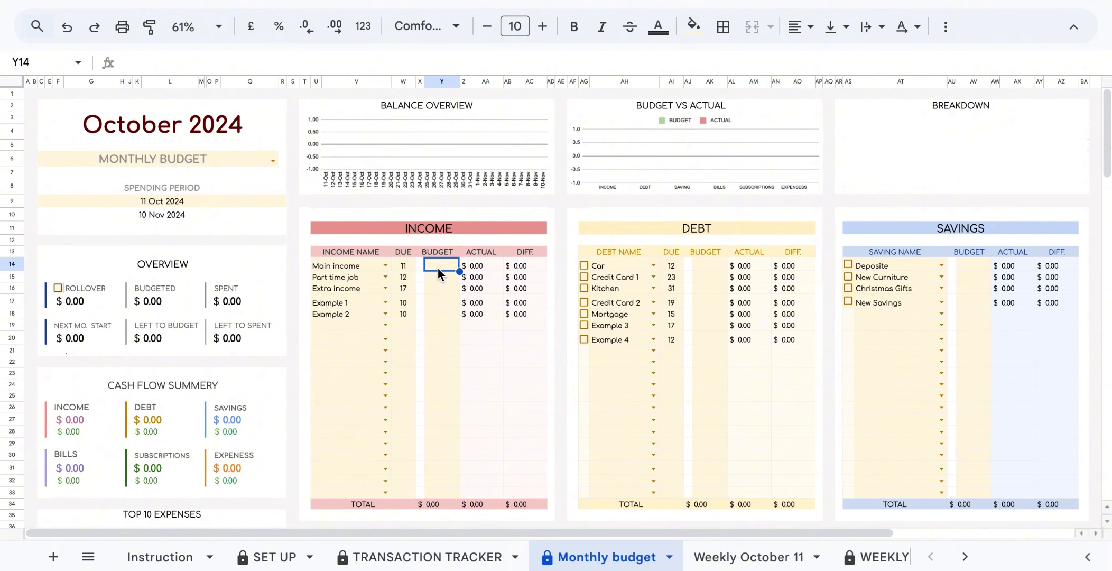
type("2400")
key("Return")
type("600")
key("Return")
type("200")
key("Return")
Enter the DEBT budgets 100, 100, 60, 100, 600, 12 and 10 for the rows from Car to Example 4
left_click(710, 265)
type("100")
key("Return")
type("100")
key("Return")
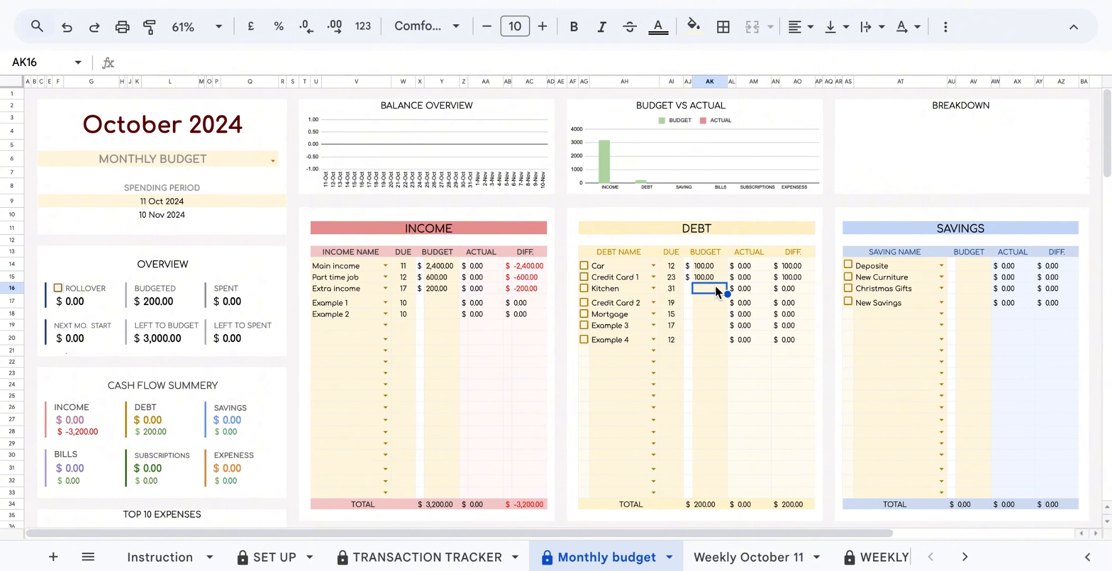
type("60")
key("Return")
type("100")
key("Return")
type("60012")
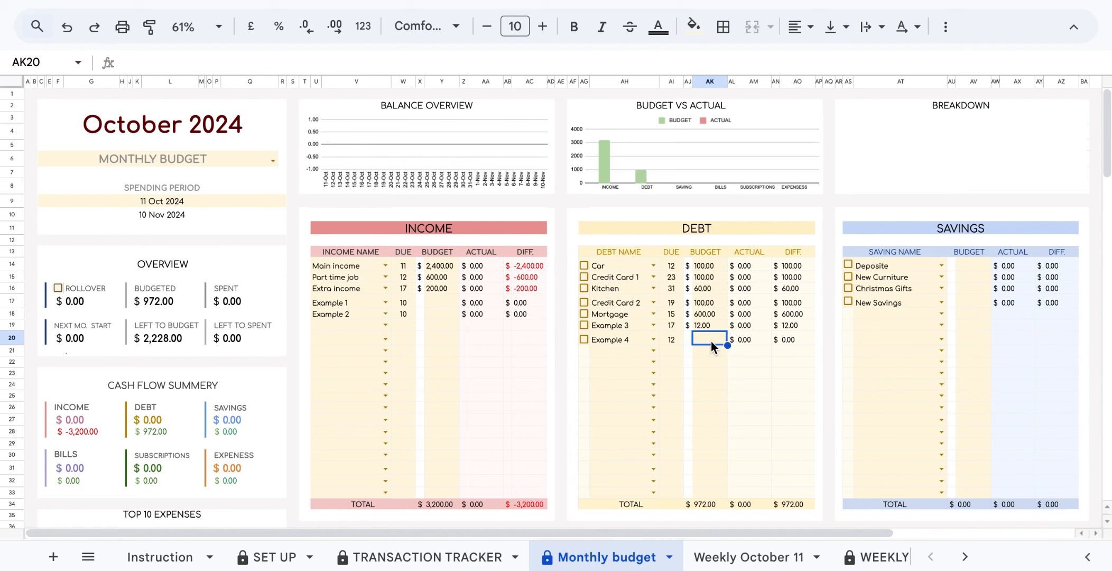
type("10")
Enter the SAVINGS budgets, with 30 for Deposite, 50 for New Curniture and 60 for Christmas Gifts
left_click(973, 266)
type("30")
key("Return")
type("50")
key("Return")
type("60")
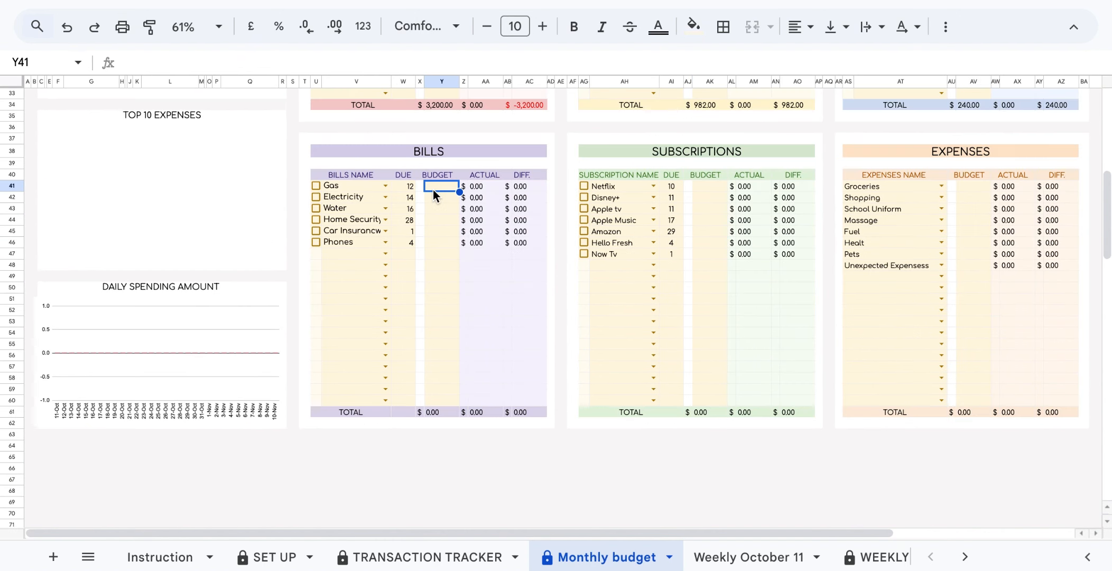
Enter the BILLS budgets 100, 60, 60, 50, 20 and 100 for the rows from Gas to Phones
key("Return")
type("60")
key("Return")
type("60")
key("Return")
type("50")
key("Return")
type("20")
key("Return")
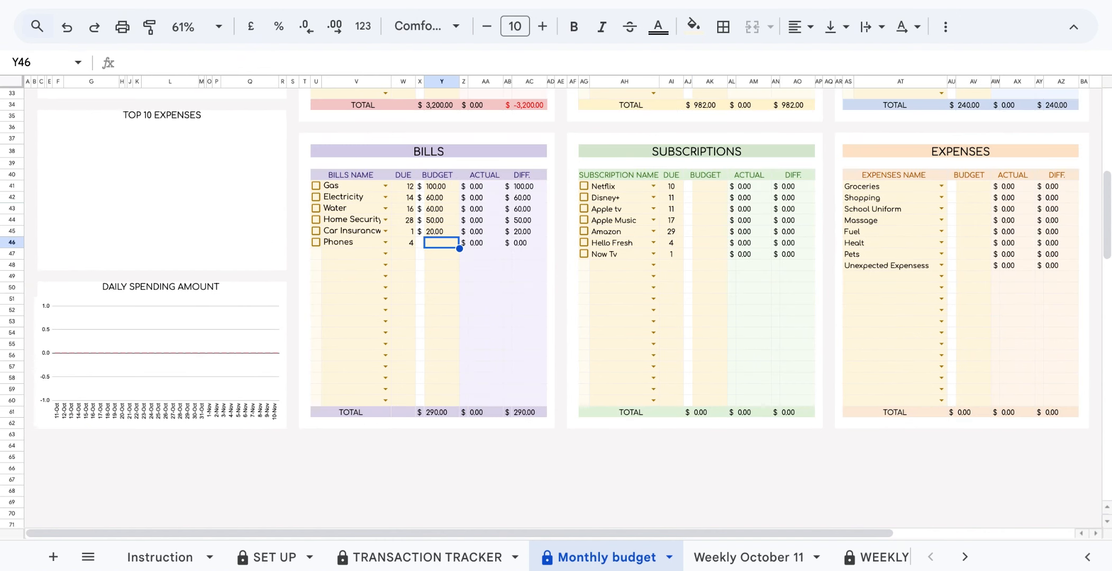
type("100")
Enter the SUBSCRIPTIONS budgets 15, 9, 9, 15, 9, 40 and 12 for the rows from Netflix to Now Tv
left_click(709, 186)
type("15")
key("Return")
type("9")
type("40")
key("Return")
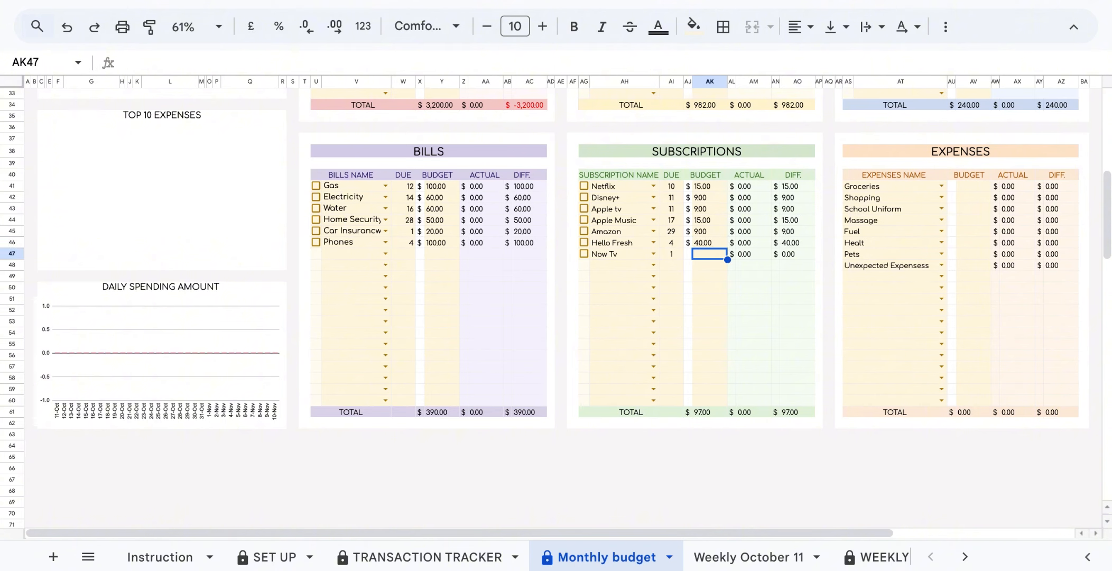
type("12")
Enter the EXPENSES budgets 400, 150, 10, 100, 100, 50, 40 and 100 for the rows from Groceries to Unexpected Expensess
left_click(970, 187)
type("400")
key("Return")
type("150.00 $ 10.00")
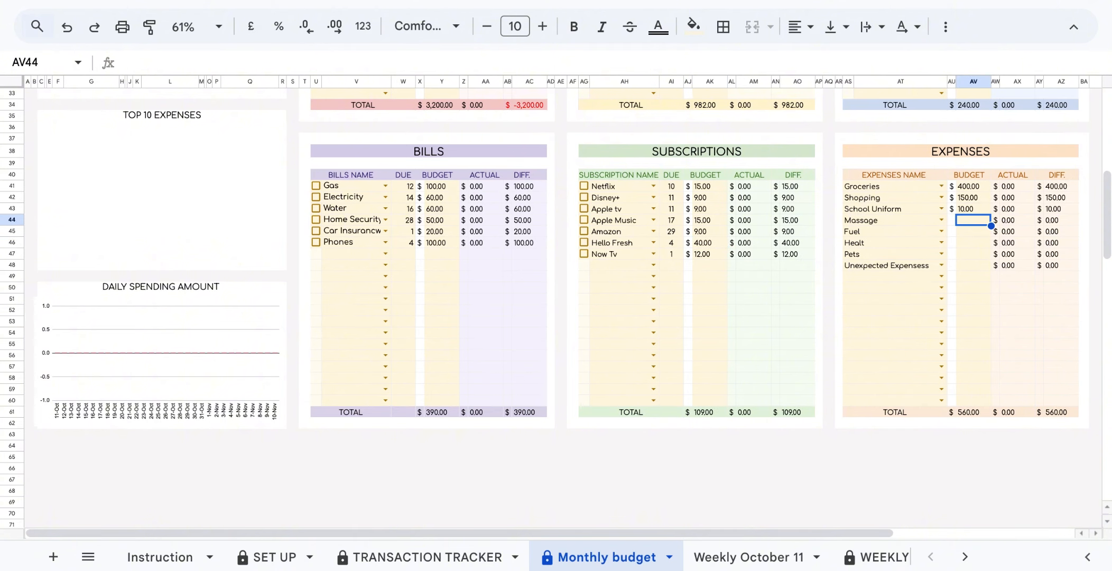
type(" $ 100")
key("Return")
type("100 50 40 100")
left_click(765, 468)
On the Weekly October 11 sheet, enter the INCOME budgets 600, 200 and 50 for Main income, Part time job and Extra income
scroll(766, 469, "up", 10)
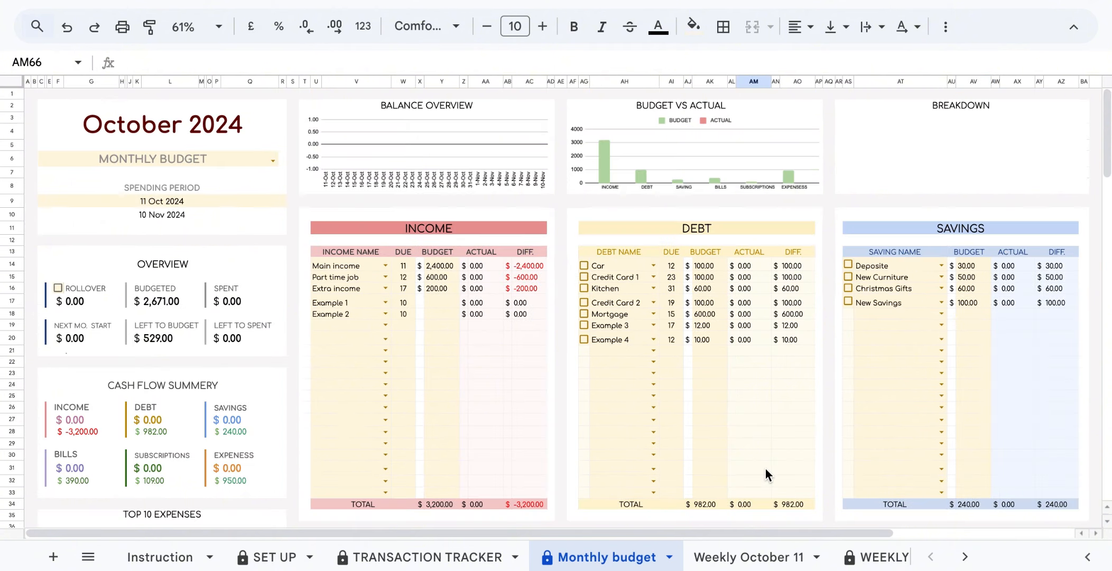
left_click(749, 557)
left_click(441, 266)
type("600")
key("Return")
type("200 50")
Enter the weekly DEBT budgets 25, 25, 15, 25, 3 and 2.50 for the rows from Car to Example 3
left_click(709, 266)
type("25 25 15 25 3 4")
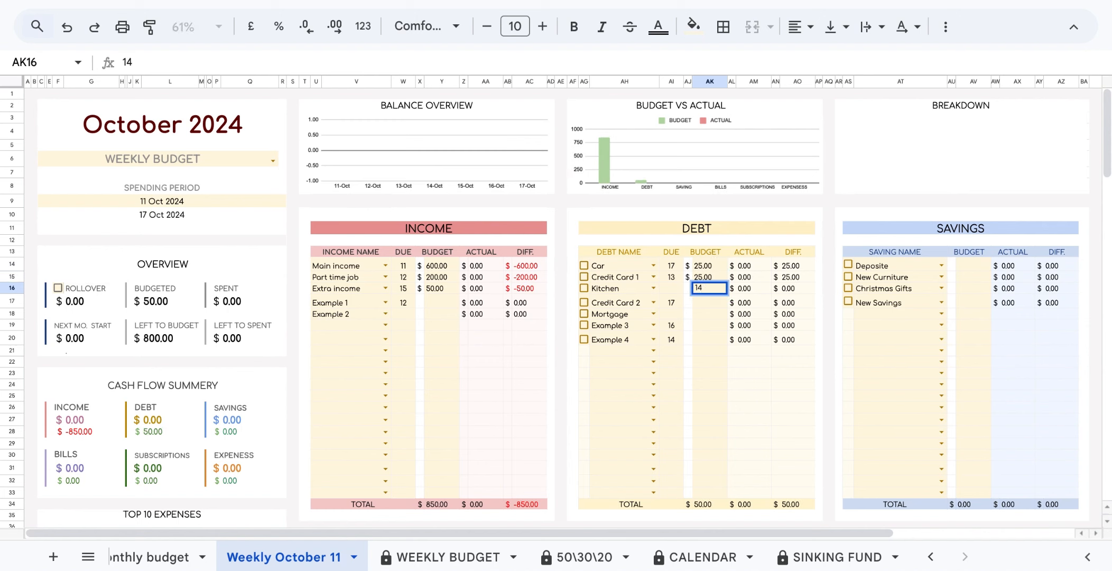
key("BackSpace")
type("2.50")
Enter the weekly SAVINGS budgets 8, 15, 15 and 25 for the rows from Deposite to New Savings
left_click(978, 267)
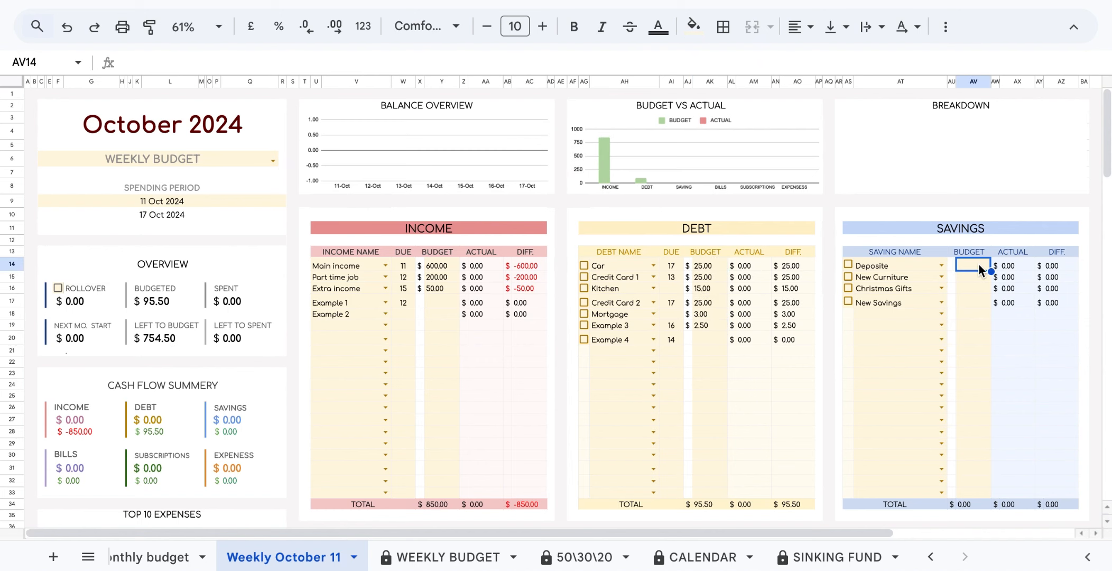
type("8")
key("Return")
type("15 15 25")
Enter the weekly BILLS budgets 25, 15, 4, 7, 5 and 25 for the rows from Gas to Phones
scroll(437, 297, "down", 5)
left_click(437, 297)
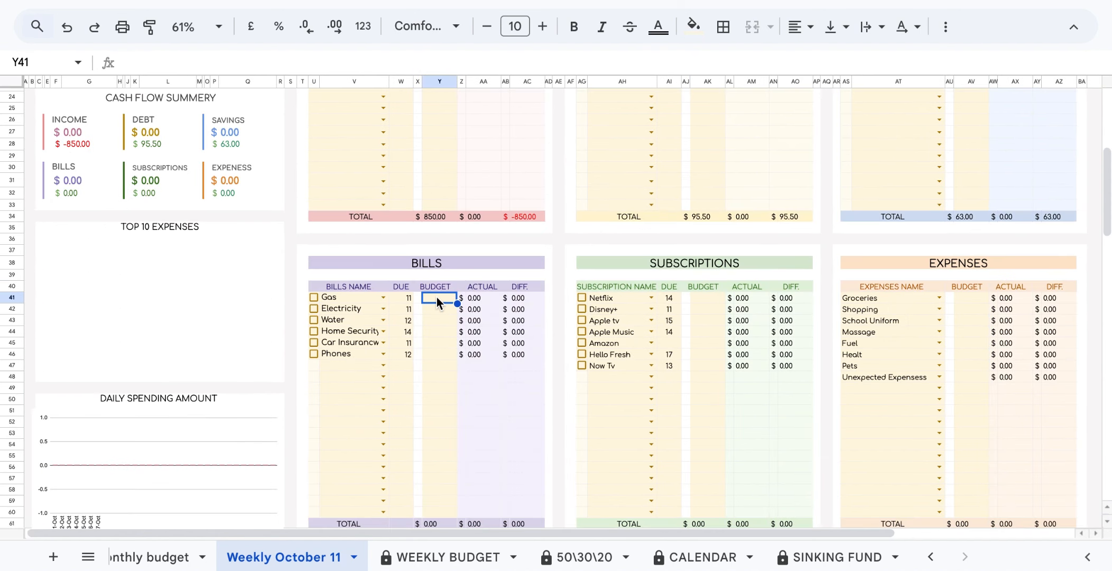
type("25 15 4 7 10 ")
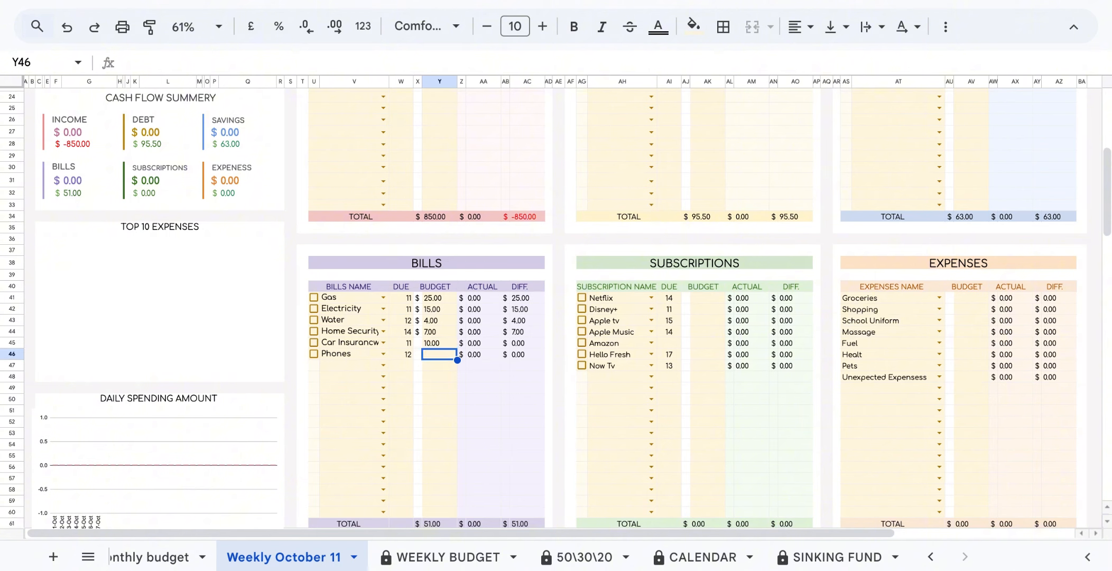
type("25")
left_click(715, 298)
left_click(443, 343)
type("5")
Enter the weekly SUBSCRIPTIONS budgets 115, 9, 9, 15, 9, 40 and 12 for the rows from Netflix to Now Tv
left_click(706, 298)
type("115")
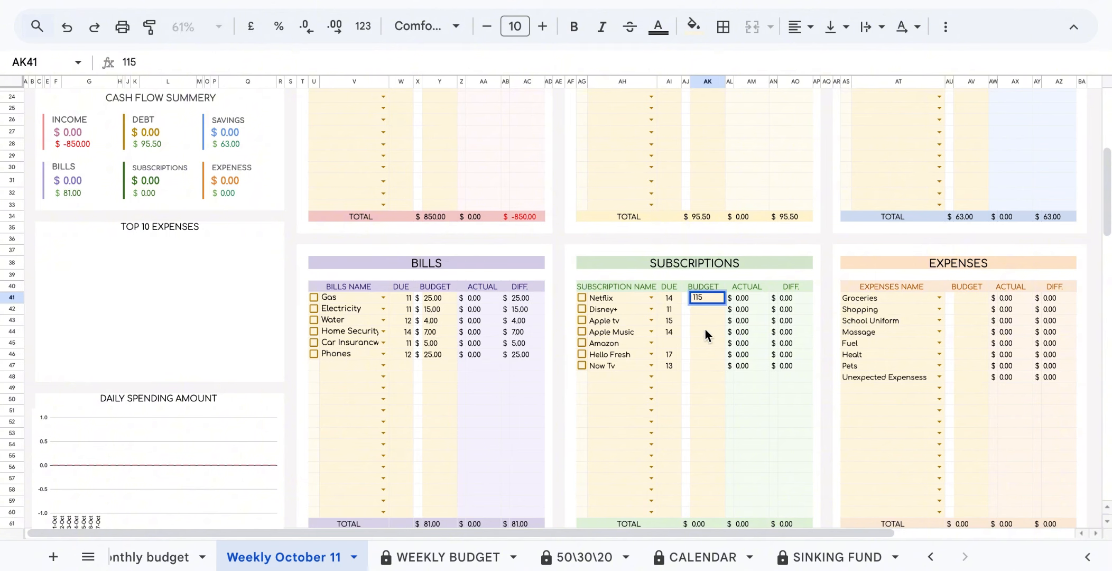
key("Return")
type("9 9 15 9 40 12")
Enter the weekly EXPENSES budgets 100, 37, 2.50 and 25 for the rows from Groceries to Massage
left_click(971, 299)
type("100")
key("Up")
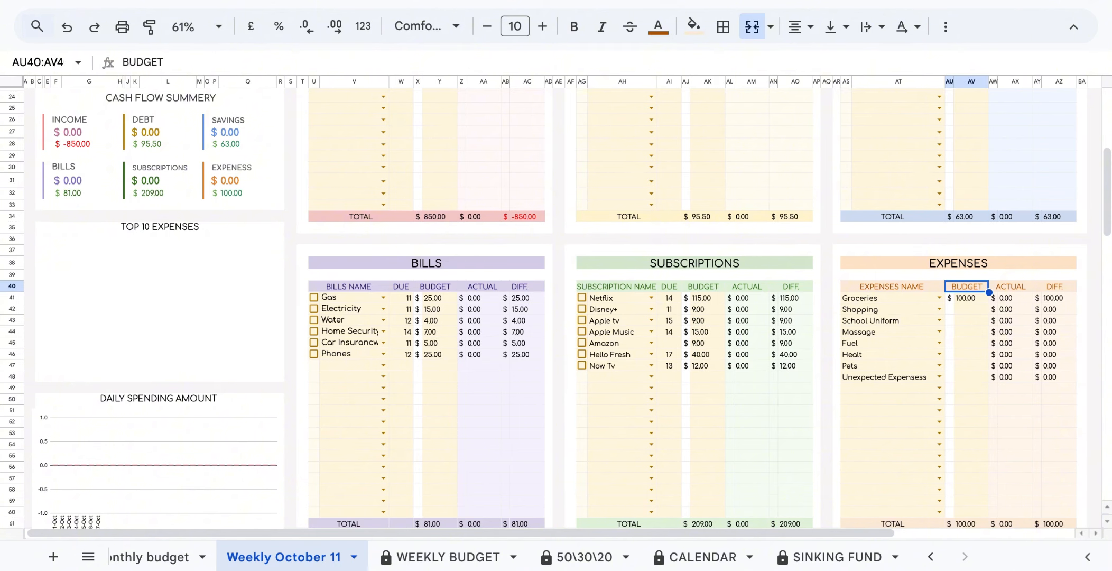
key("Down")
key("Down")
type("37")
key("Return")
type("2.50")
key("Return")
type("25")
key("Return")
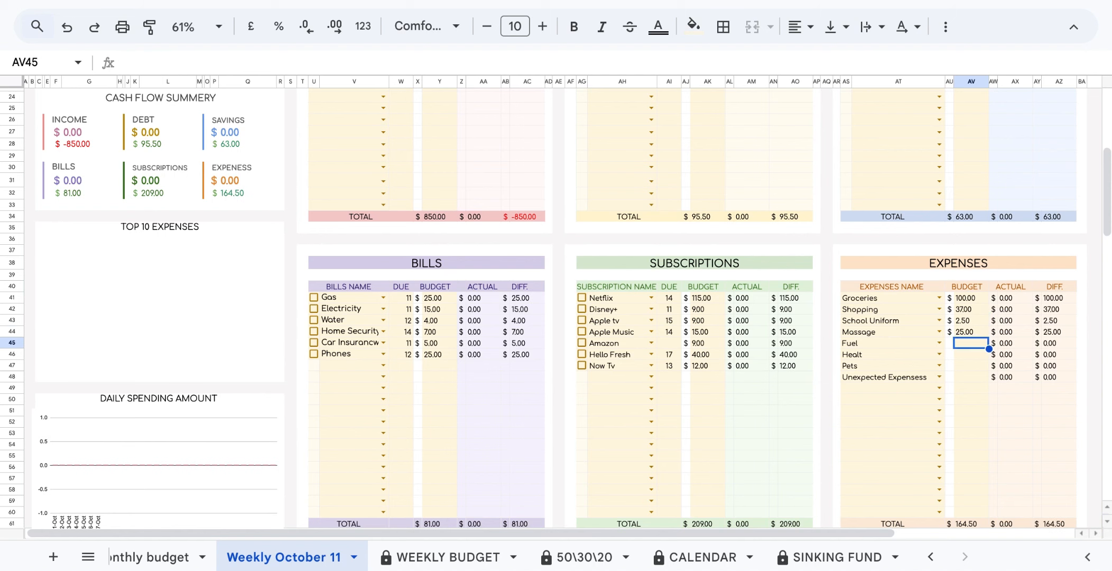
Enter the weekly EXPENSES budgets 12.50, 25, 10 and 25 for the rows from Fuel to Unexpected Expensess
type("12.50")
key("Return")
type("25")
key("Return")
type("10 25")
left_click(827, 239)
Review the ACTUAL and DIFF. columns of the INCOME table on the Monthly budget sheet by selecting them
scroll(827, 239, "up", 6)
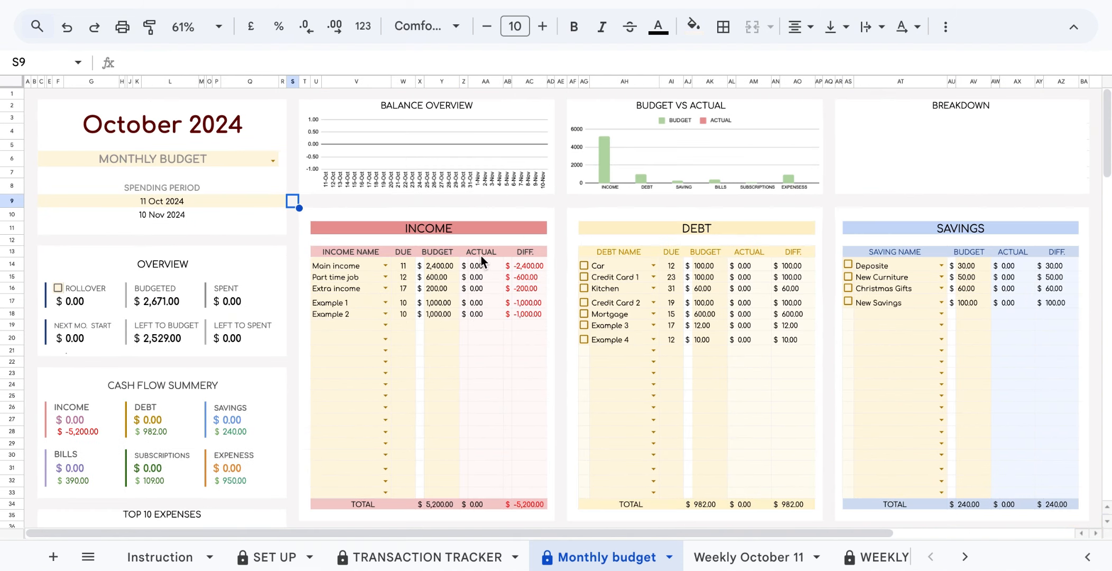
left_click(482, 253)
left_click(525, 252)
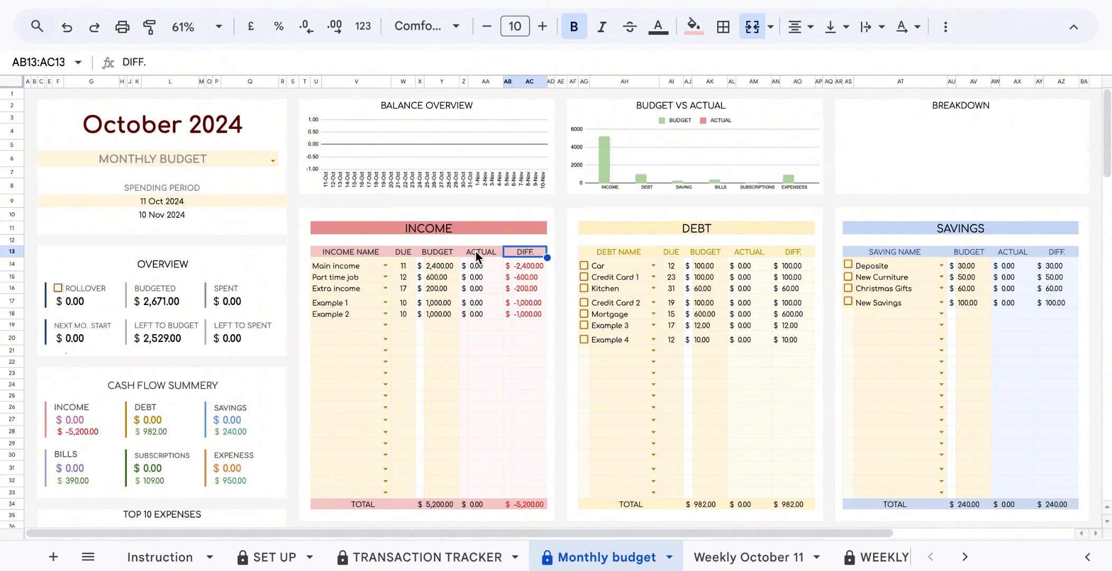
left_click_drag(477, 251, 522, 489)
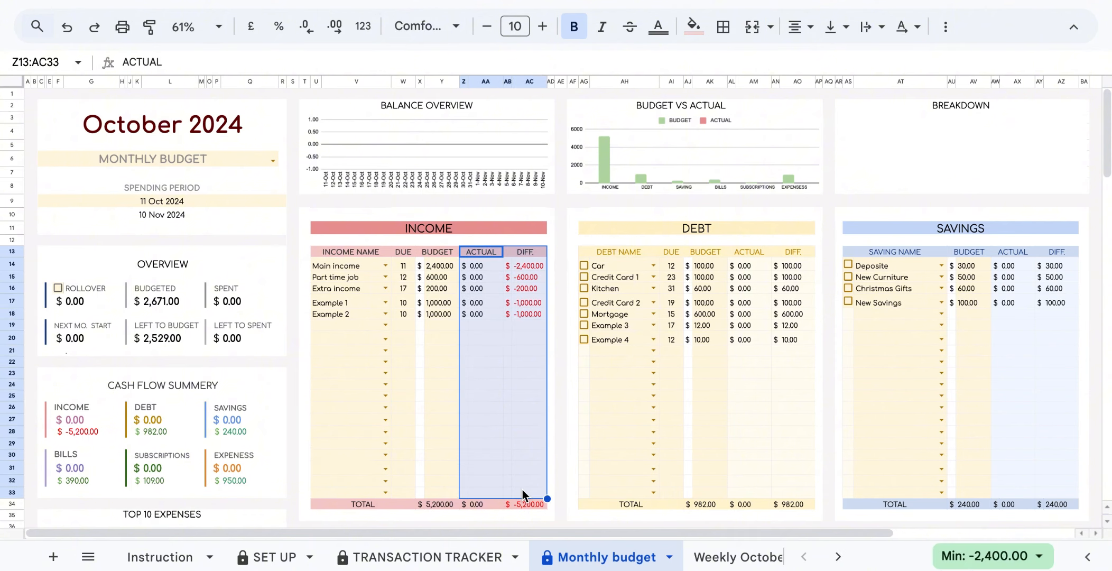
In the TRANSACTION TRACKER, log 2,400 Main income on 11/10/2024, and 15 for Netflix, 100 for Groceries and 25 for Deposite on 12/10/2024
left_click(445, 557)
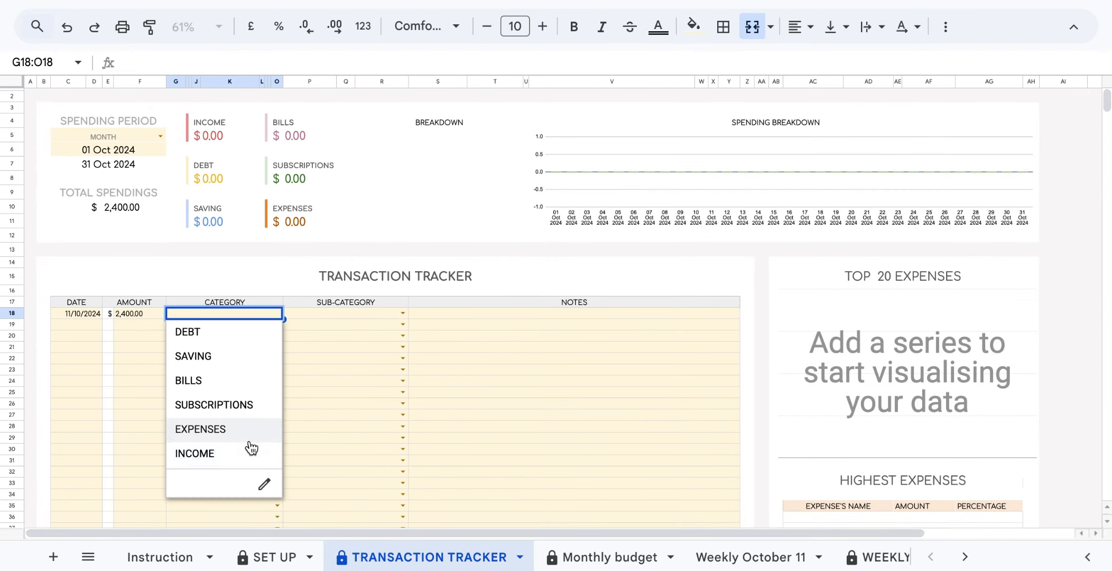
left_click(248, 455)
double_click(85, 324)
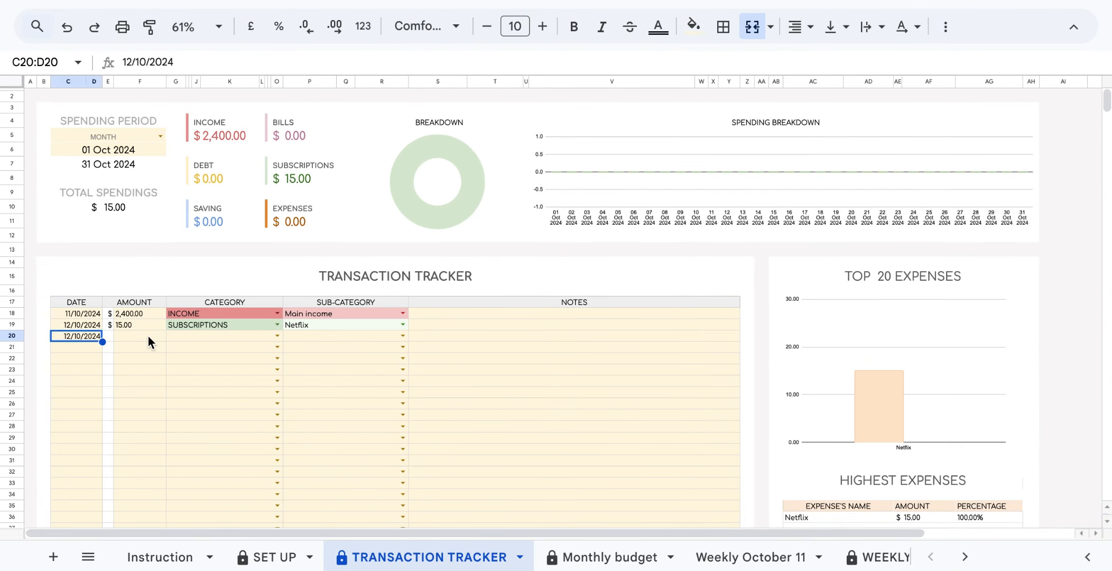
left_click(315, 355)
Log 60 for Gas on 13/10/2024, 15 for Apple Music on 14/10/2024 and 40 for Home Security on 15/10/2024
left_click(141, 353)
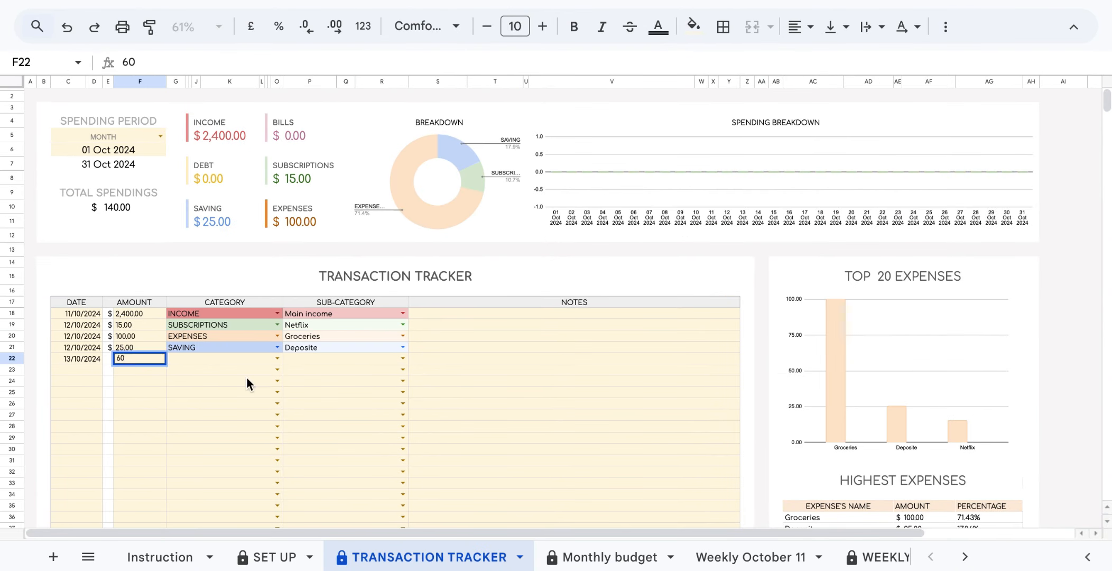
left_click(277, 369)
left_click(254, 461)
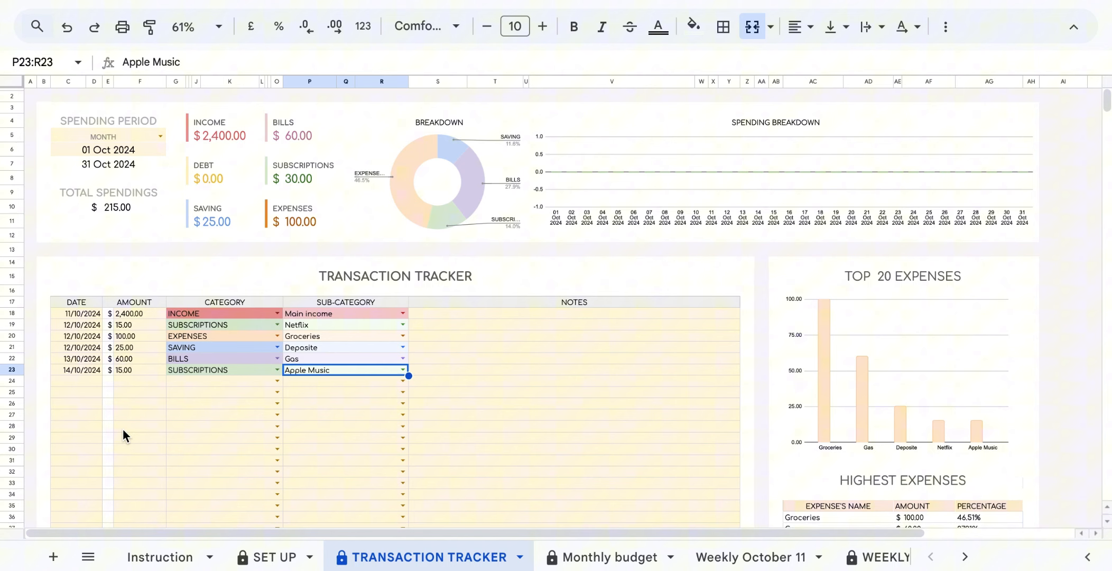
left_click(139, 381)
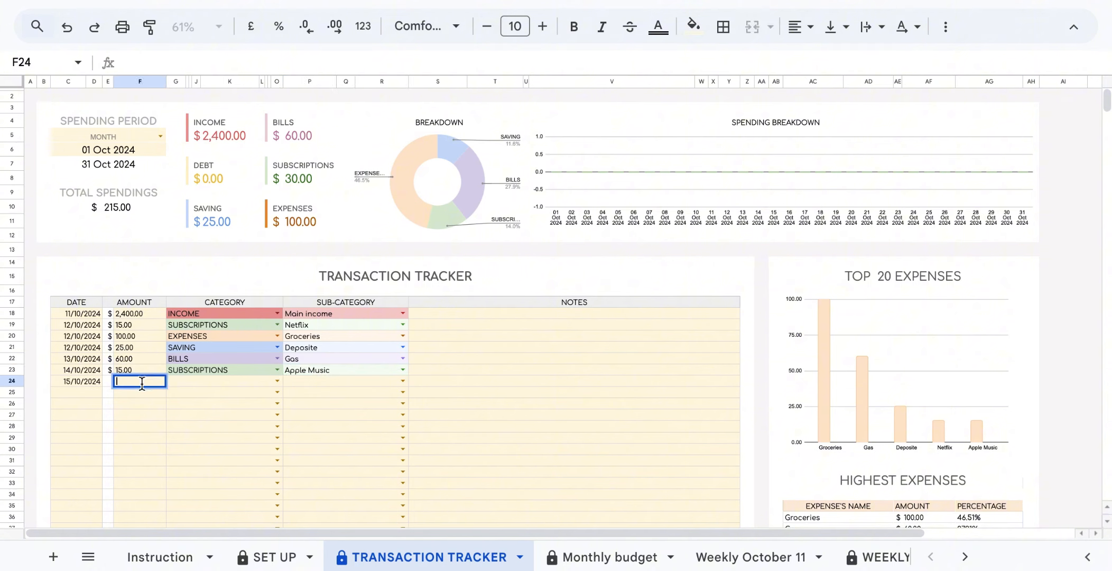
left_click(360, 472)
Log two transactions on 15/10/2024: 25 as SAVING for New Curniture and 600 as INCOME from Part time job
double_click(130, 392)
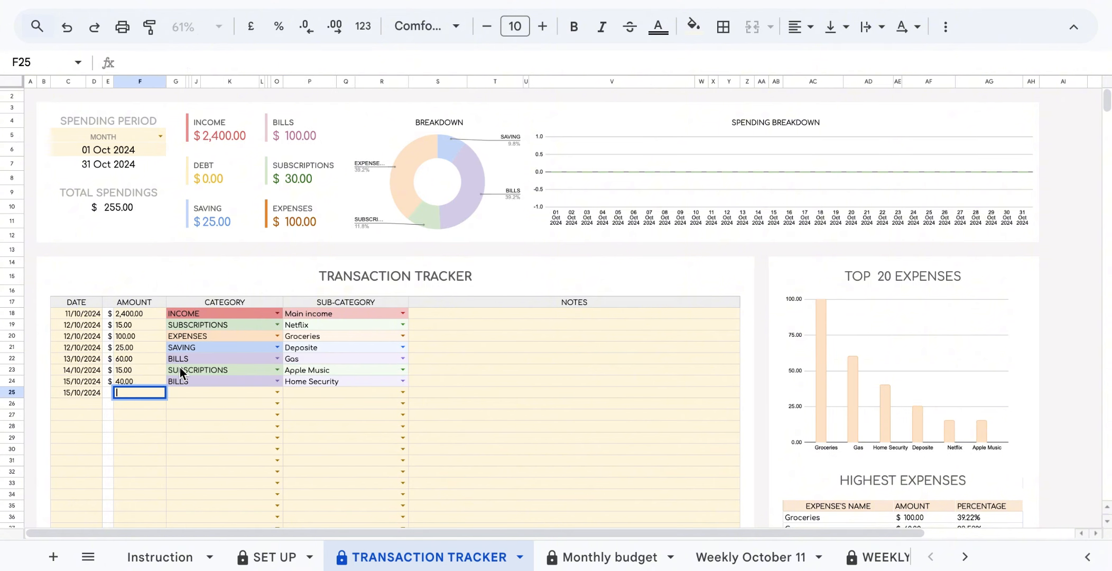
left_click(402, 393)
left_click(326, 435)
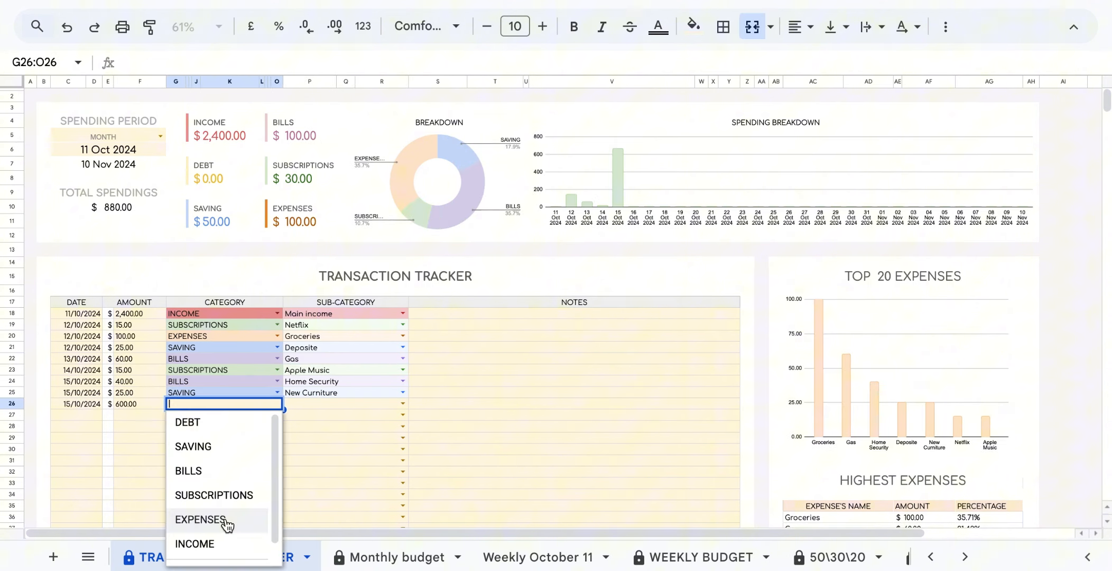
left_click(199, 541)
left_click(403, 404)
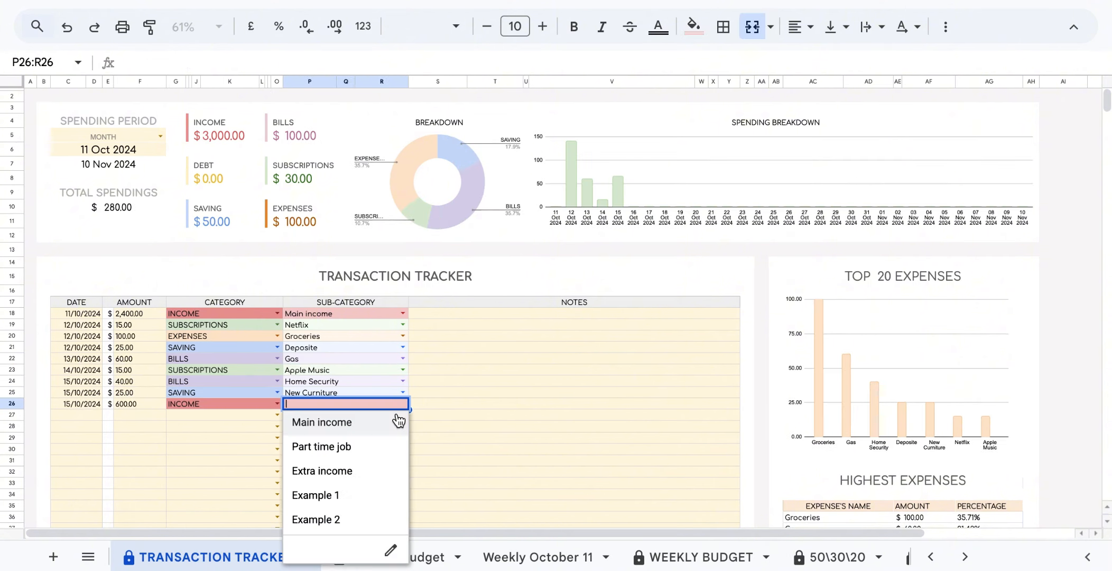
left_click(333, 444)
Log two transactions on 16/10/2024: 25 as DEBT for Car and 10 as SUBSCRIPTIONS for Apple tv
left_click(277, 415)
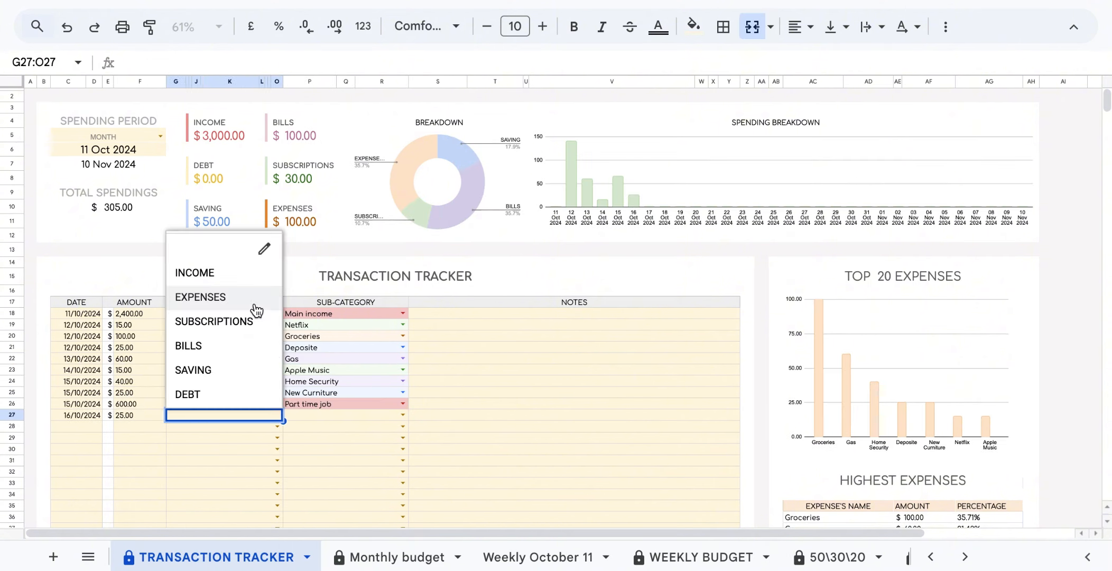
left_click(187, 394)
left_click(403, 415)
left_click(300, 392)
left_click(77, 426)
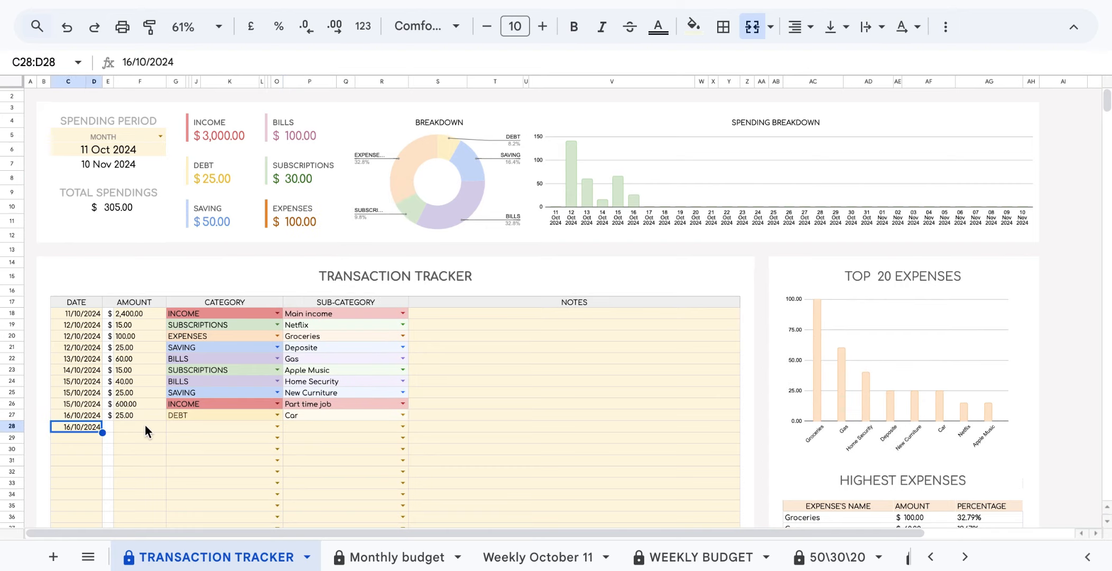
left_click(277, 426)
left_click(240, 330)
left_click(403, 426)
Log two EXPENSES transactions on 17/10/2024: 25 for Massage and 25 for Shopping
double_click(75, 437)
left_click(100, 311)
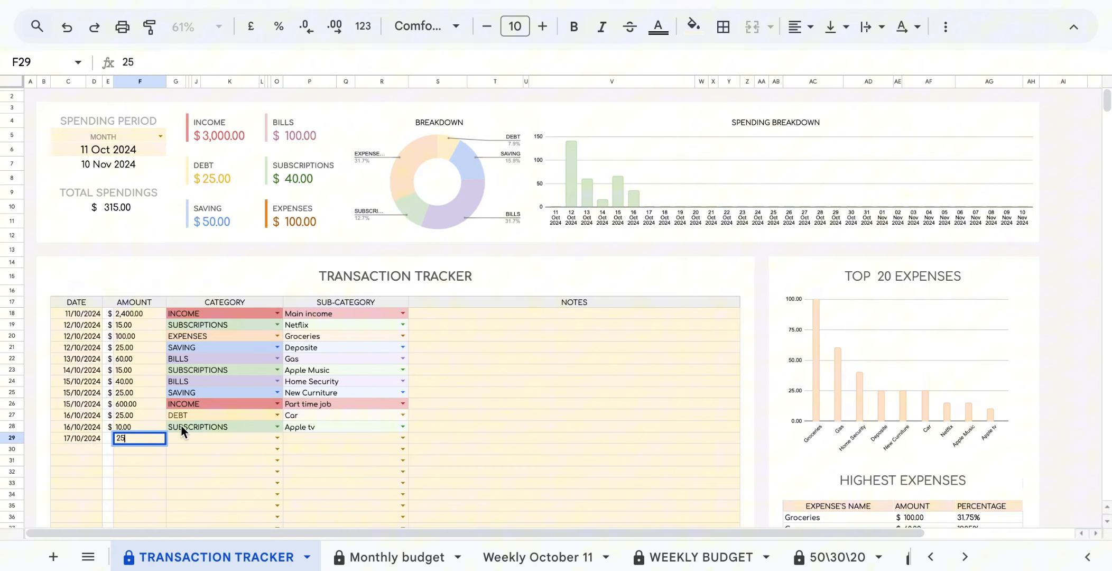
left_click(403, 438)
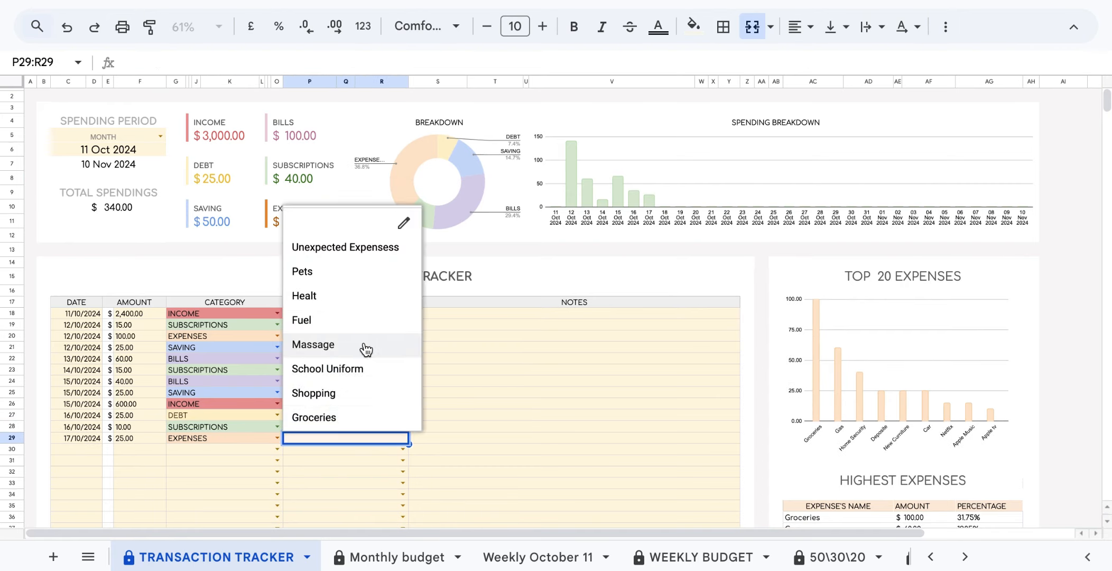
left_click(360, 347)
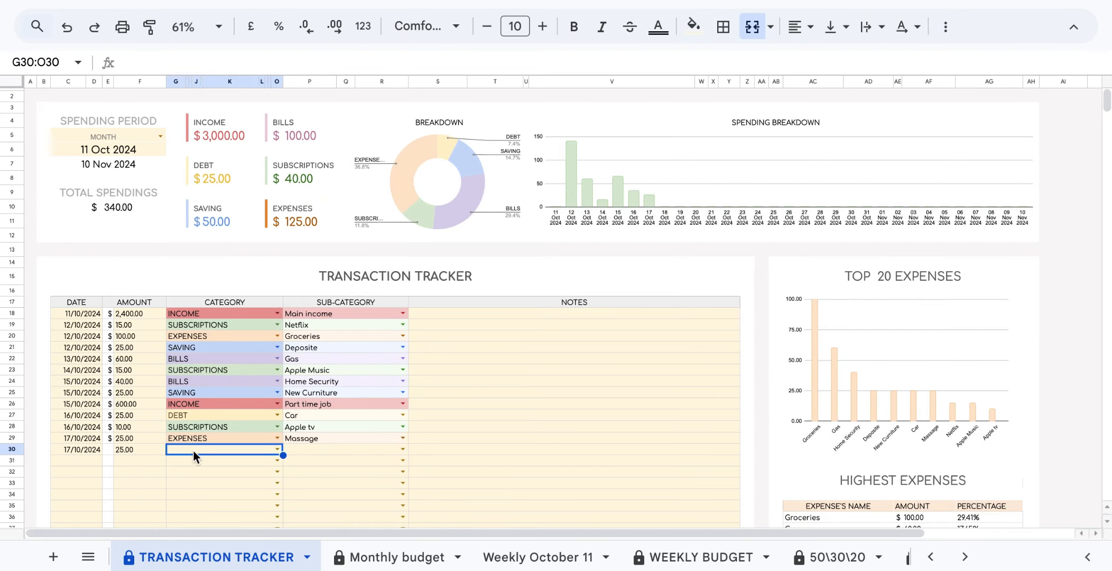
left_click(277, 449)
left_click(403, 449)
left_click(313, 404)
Log 25 as BILLS for Phones on 17/10/2024 and review the Monthly budget sheet
left_click(139, 460)
left_click(277, 460)
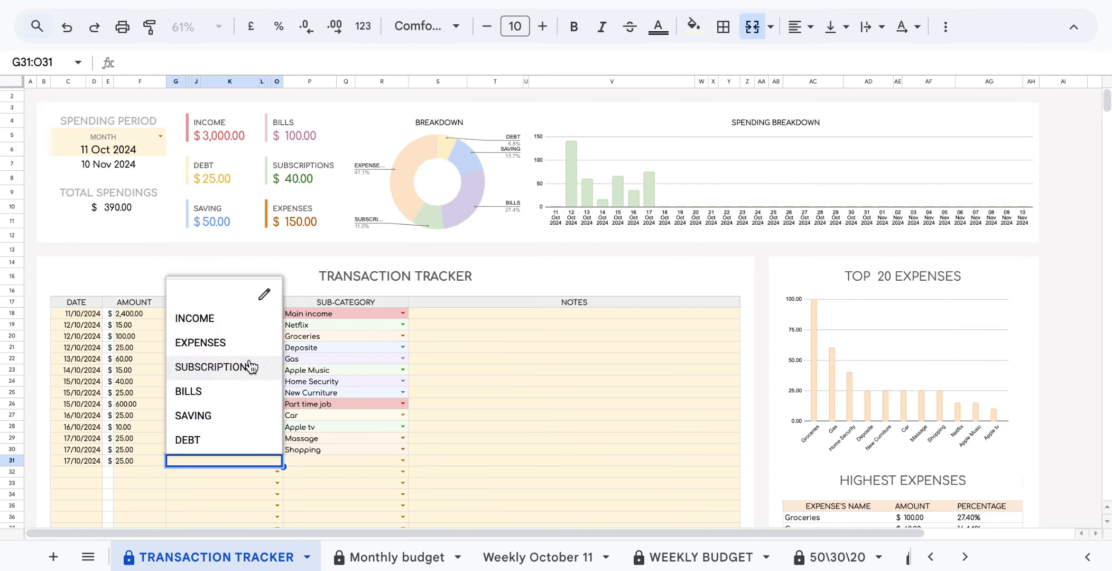
left_click(249, 390)
left_click(403, 460)
left_click(383, 328)
left_click(394, 557)
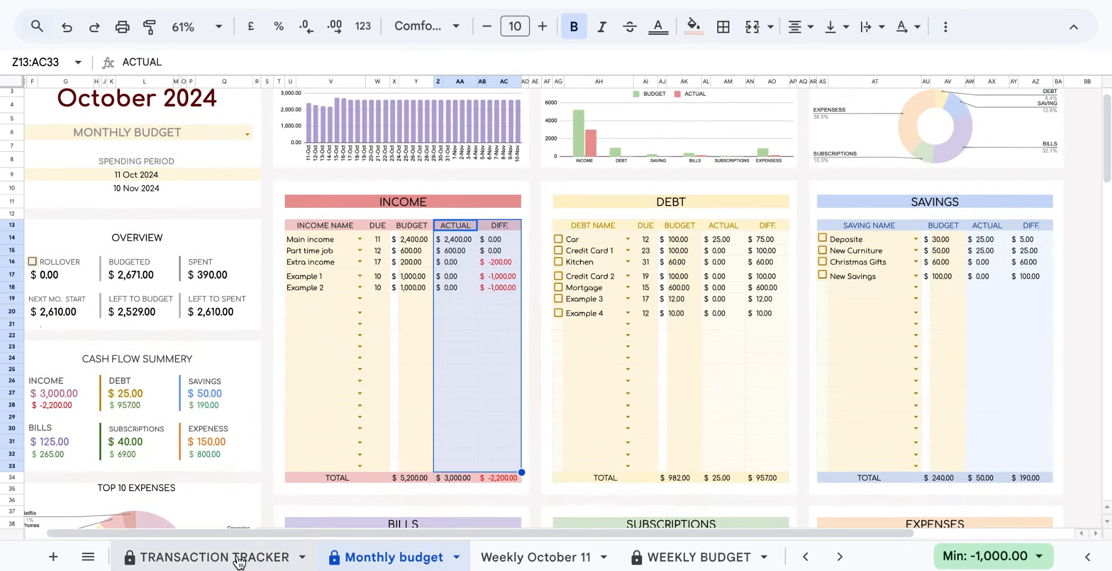
Back in the TRANSACTION TRACKER, log INCOME on 17/10/2024: 200 for Extra income and 1200 for Example 1
left_click(238, 557)
double_click(74, 472)
type("200")
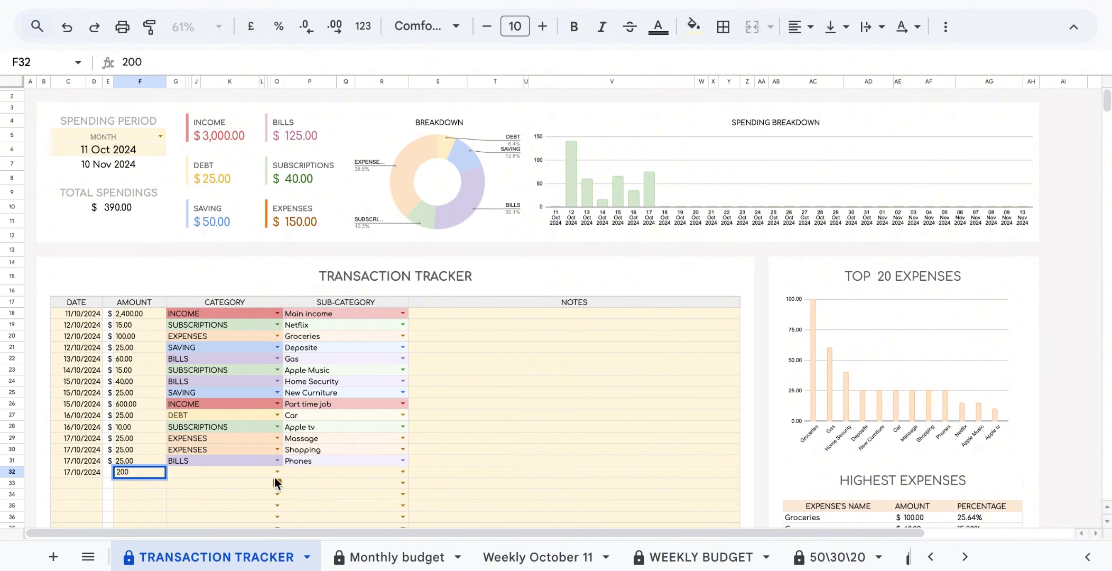
left_click(277, 471)
left_click(403, 472)
double_click(75, 482)
double_click(139, 483)
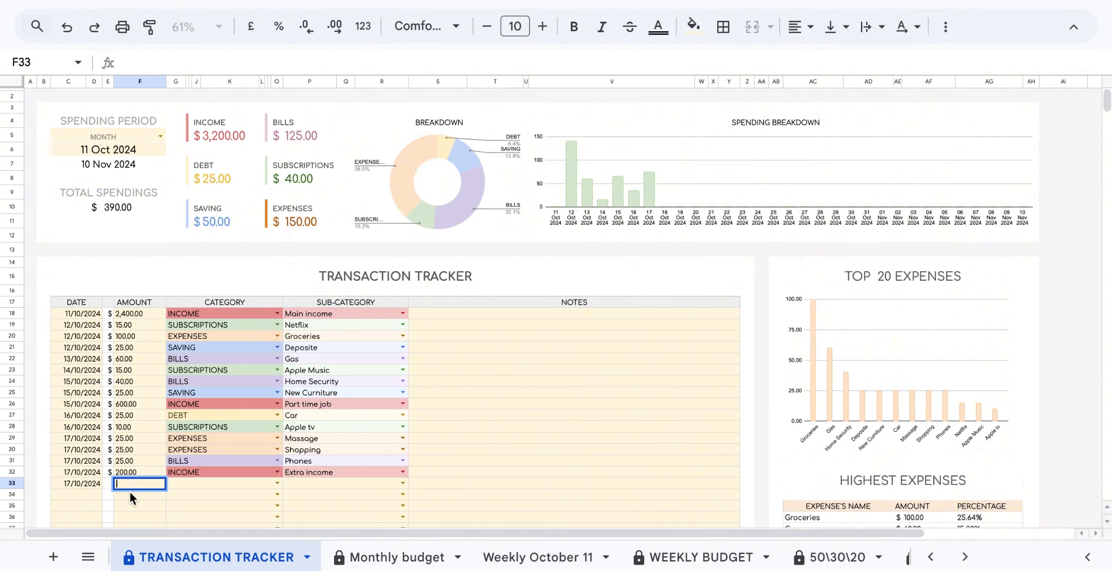
type("1200")
left_click(277, 483)
left_click(403, 482)
Log DEBT payments of 10 for Example 3 on 18/10/2024 and 10 for Example 4 on 19/10/2024
double_click(140, 494)
type("10/2024")
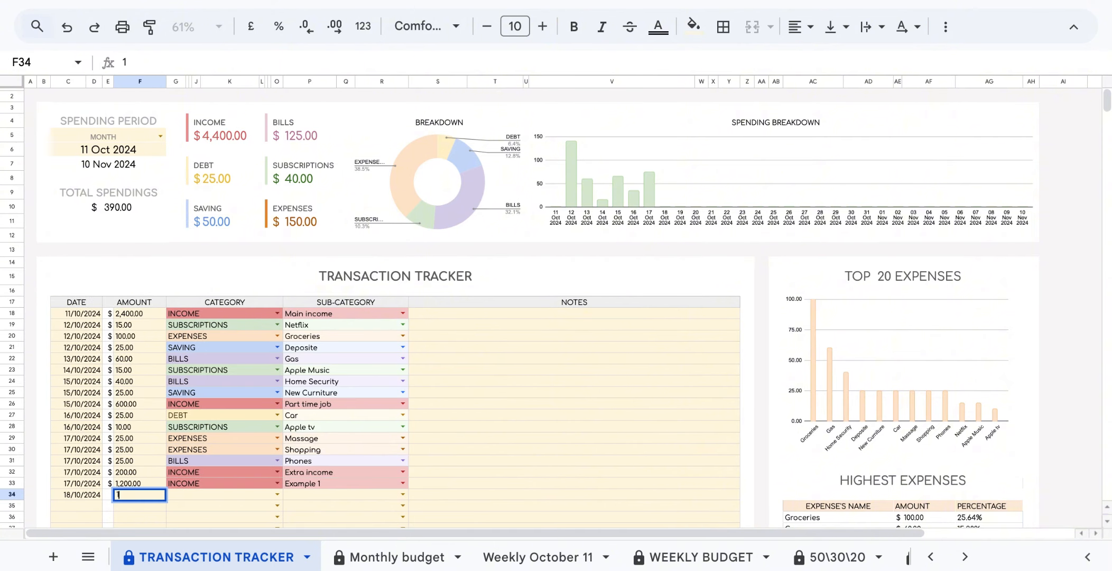
left_click(403, 494)
left_click(375, 360)
type("10")
left_click(277, 506)
Log 800 as INCOME for Example 2 on 19/10/2024
double_click(73, 500)
type("800")
left_click(277, 497)
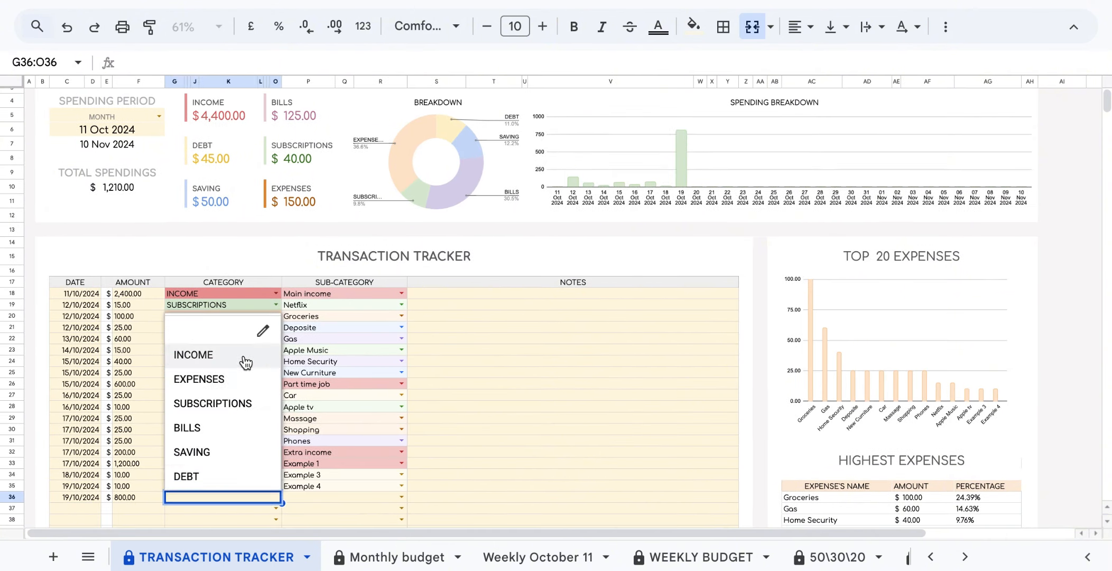
left_click(243, 358)
left_click(403, 498)
left_click(351, 380)
Compare the BUDGET and ACTUAL columns of the INCOME table on the Monthly budget sheet
left_click(372, 555)
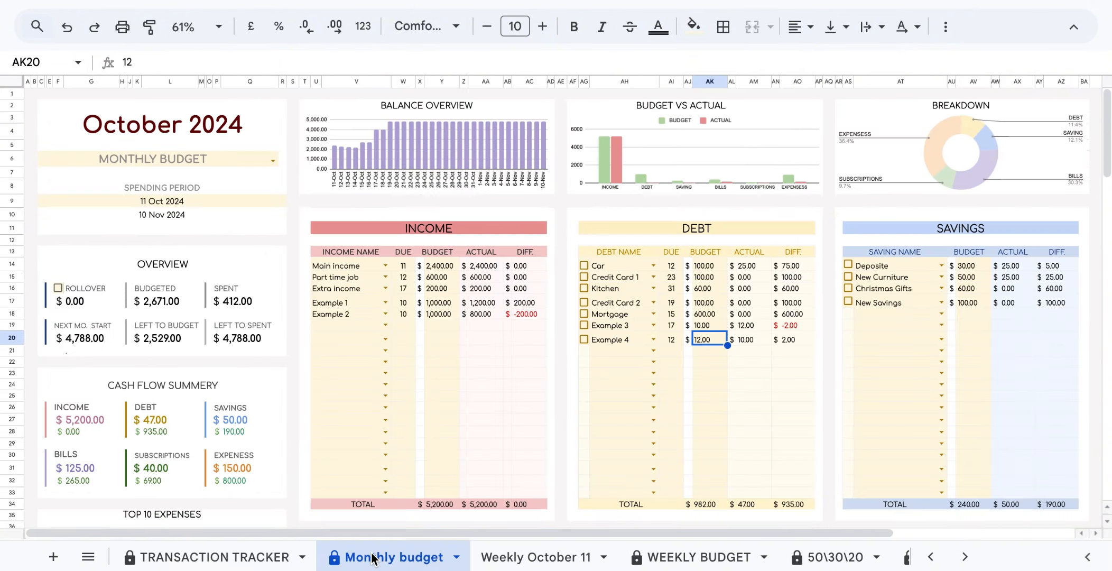
left_click(440, 254)
left_click(479, 255)
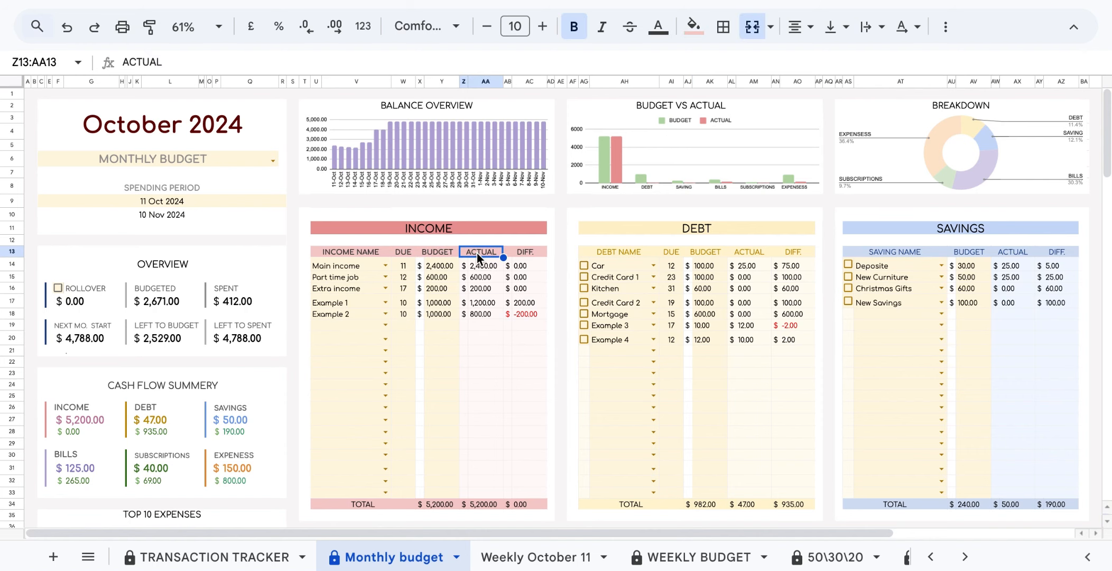
Compare BUDGET, ACTUAL and DIFF. for Example 1 and Example 2 in the INCOME table
left_click(441, 254)
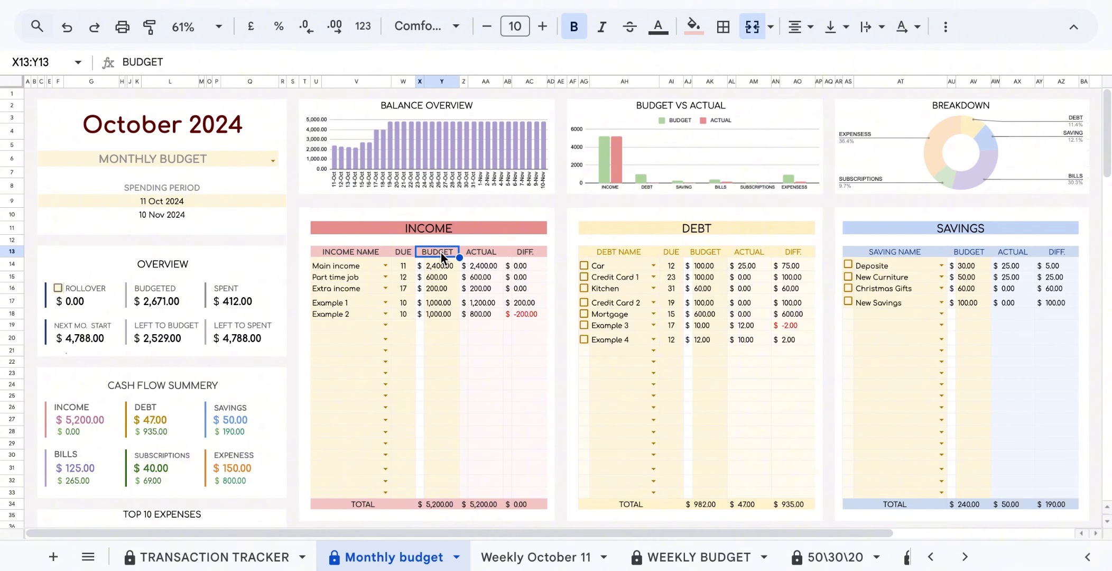
left_click(532, 256)
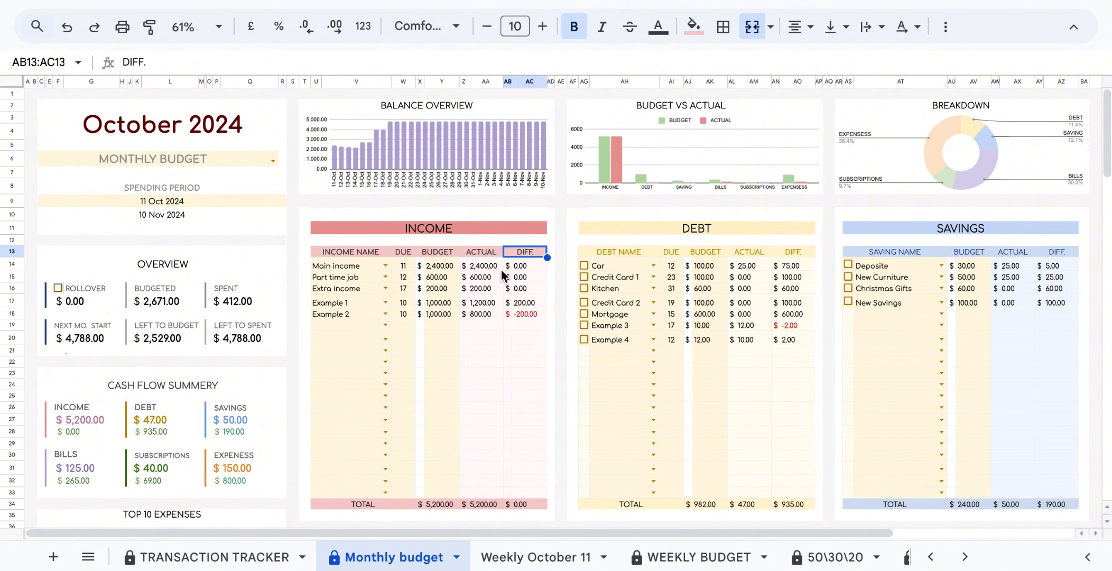
left_click(455, 304)
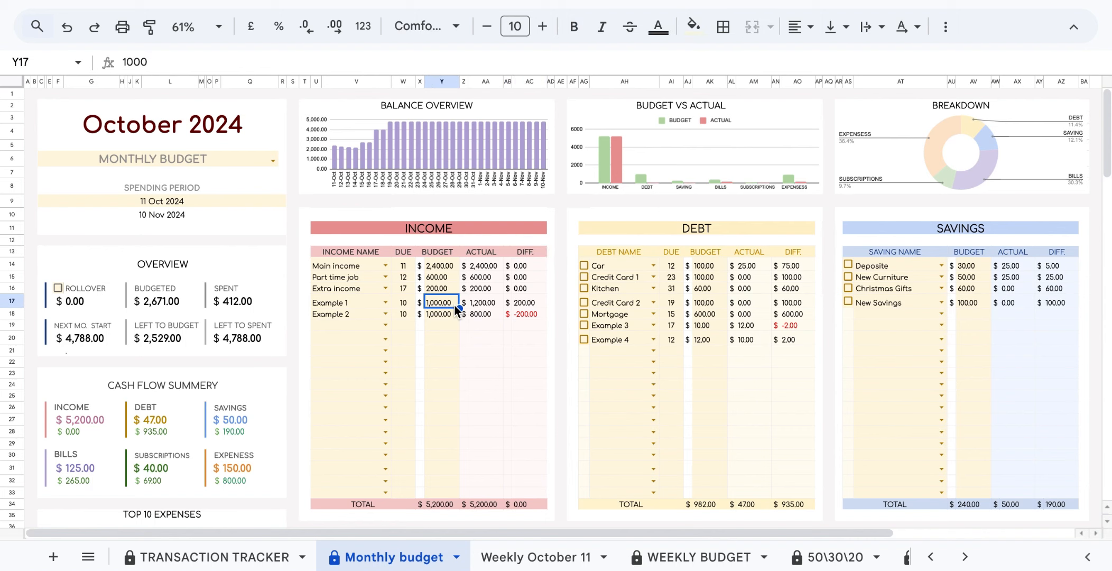
left_click(499, 304)
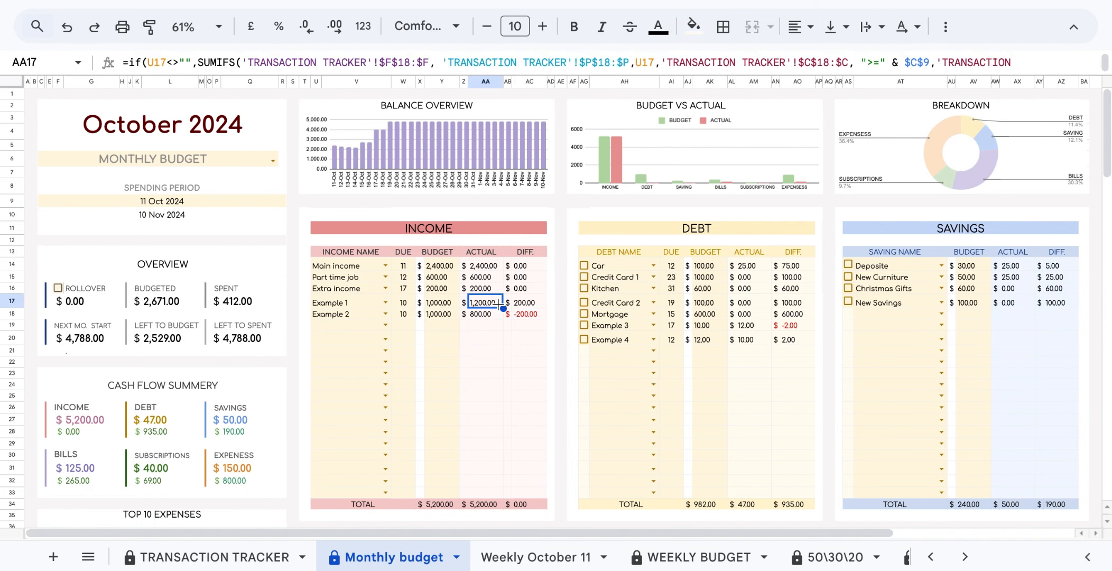
left_click(540, 303)
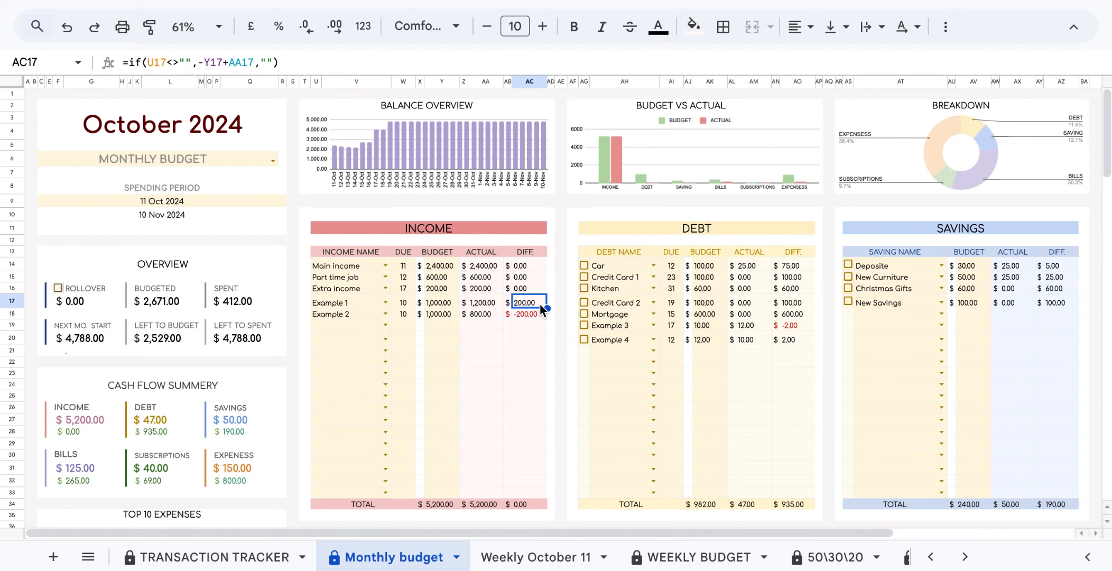
left_click(494, 316)
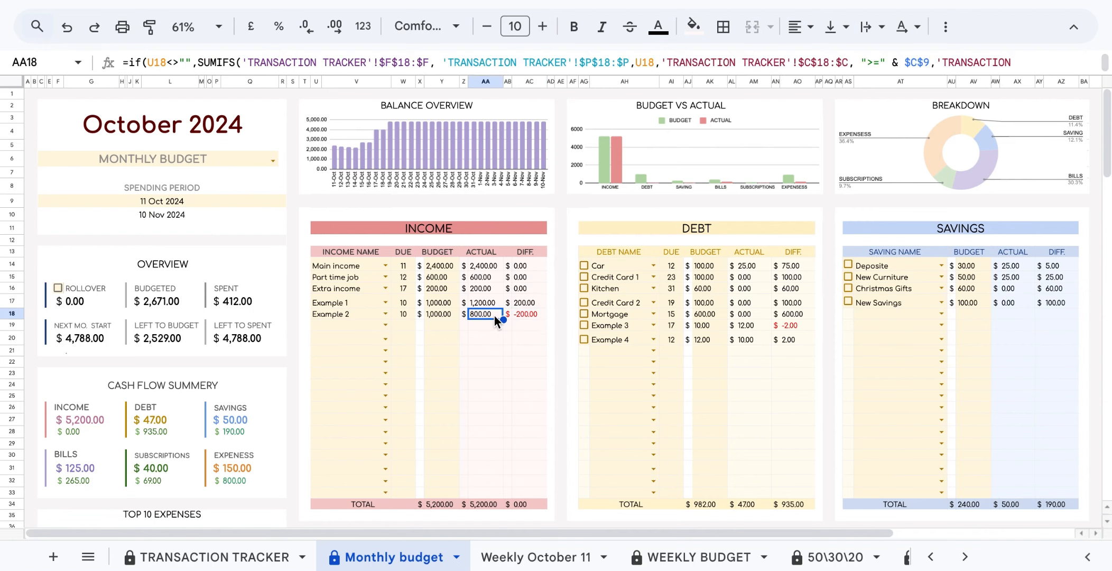
left_click(545, 316)
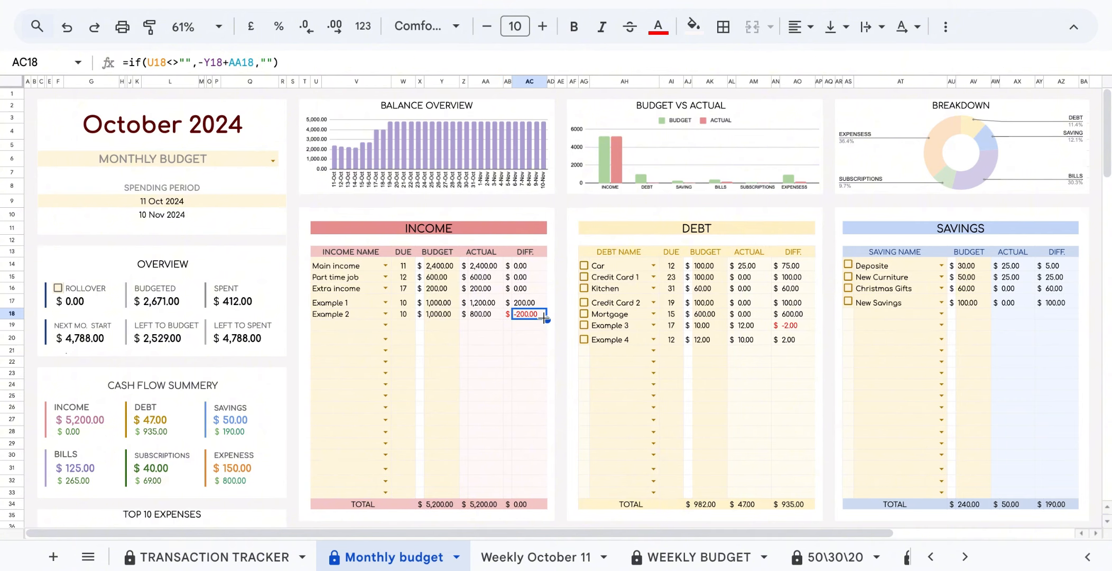
Compare BUDGET, ACTUAL and DIFF. for Example 3 and Example 4 in the DEBT table
left_click(718, 326)
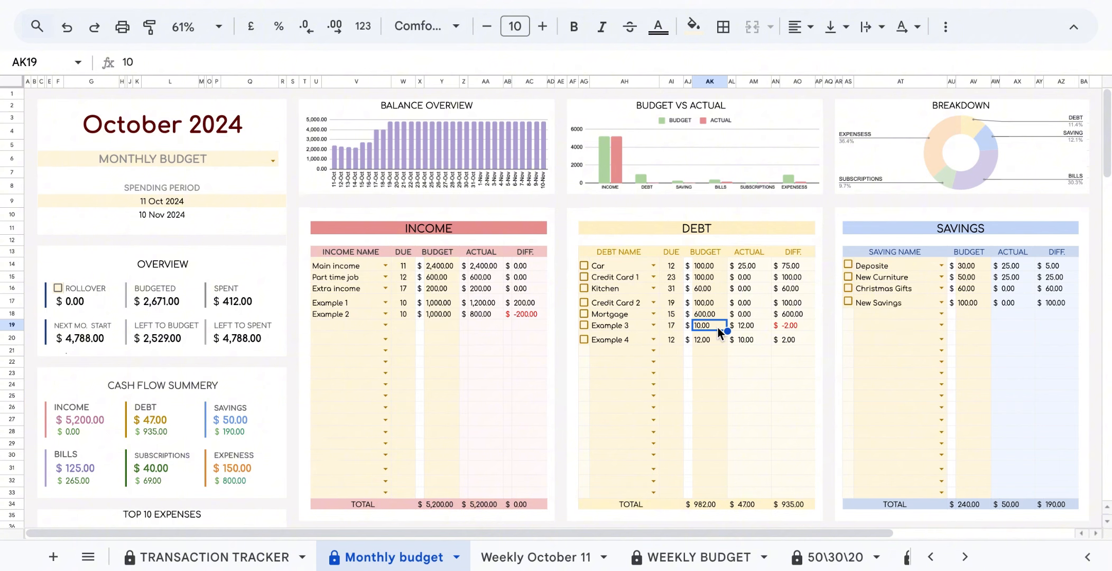
left_click(764, 328)
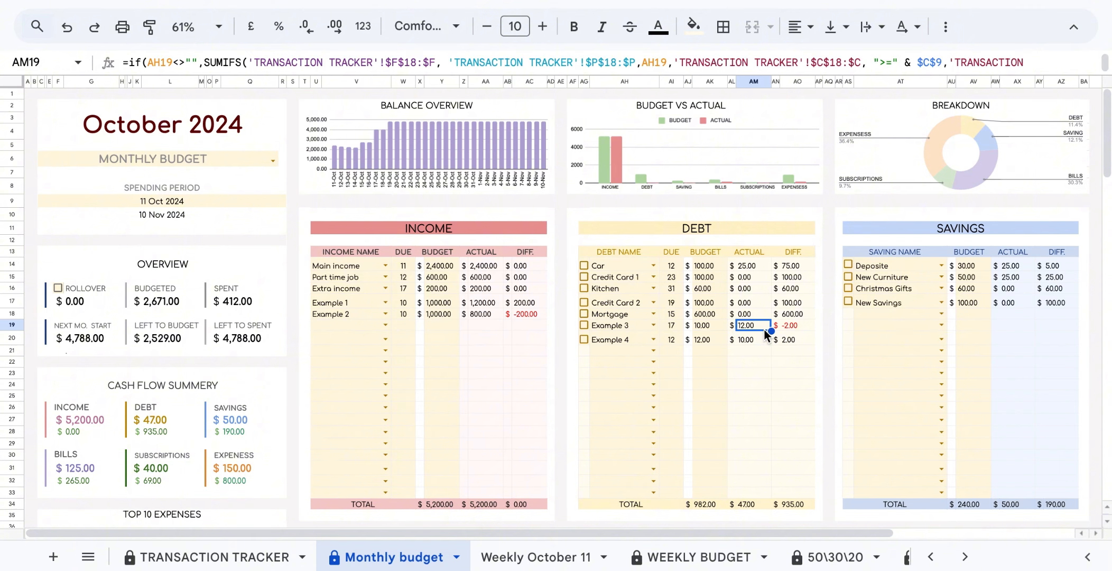
left_click(807, 328)
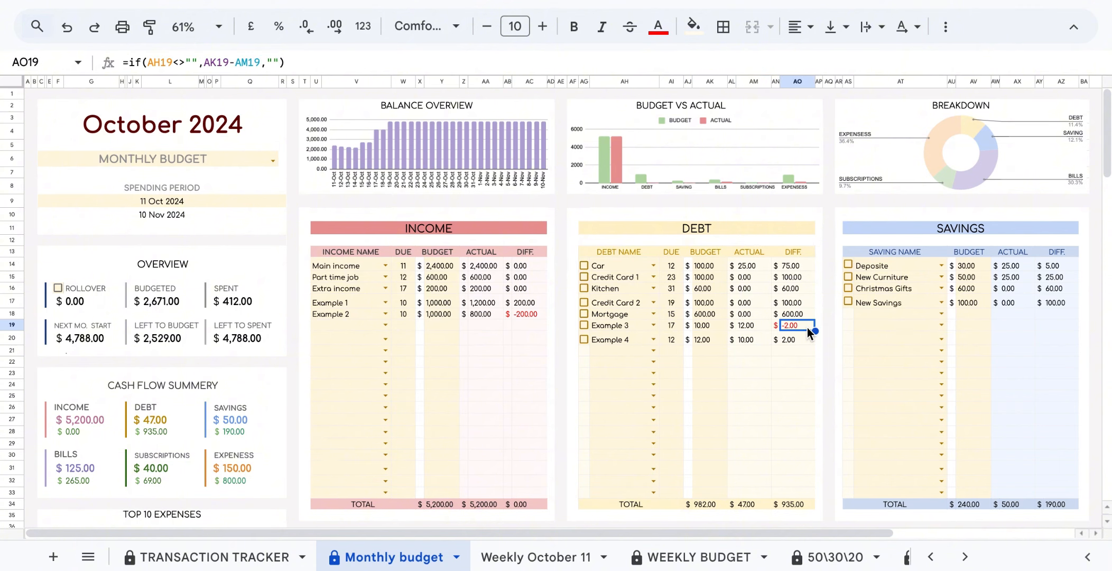
left_click(721, 341)
left_click(763, 338)
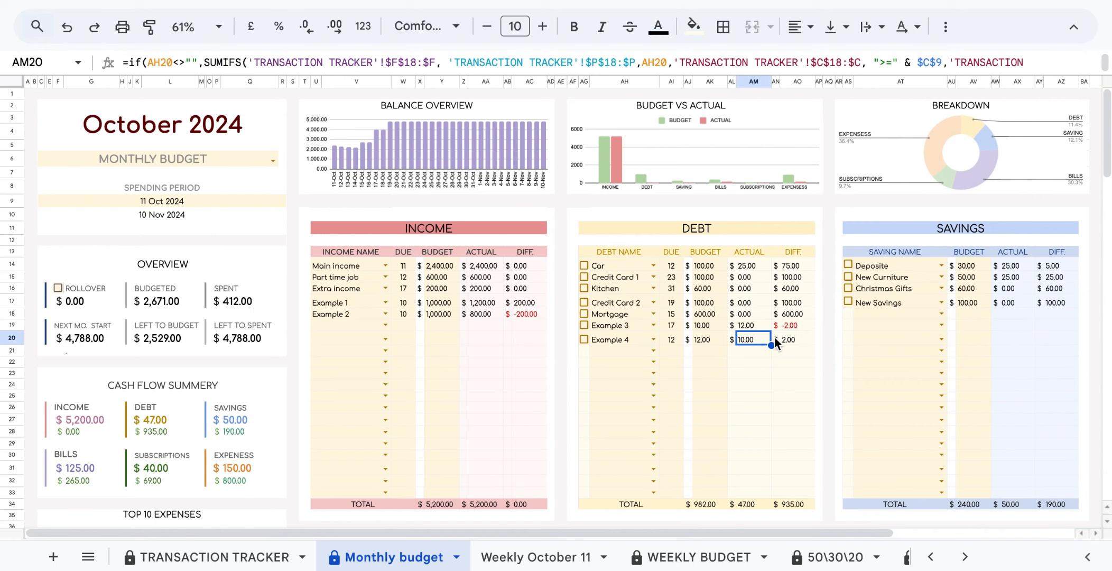
left_click(808, 340)
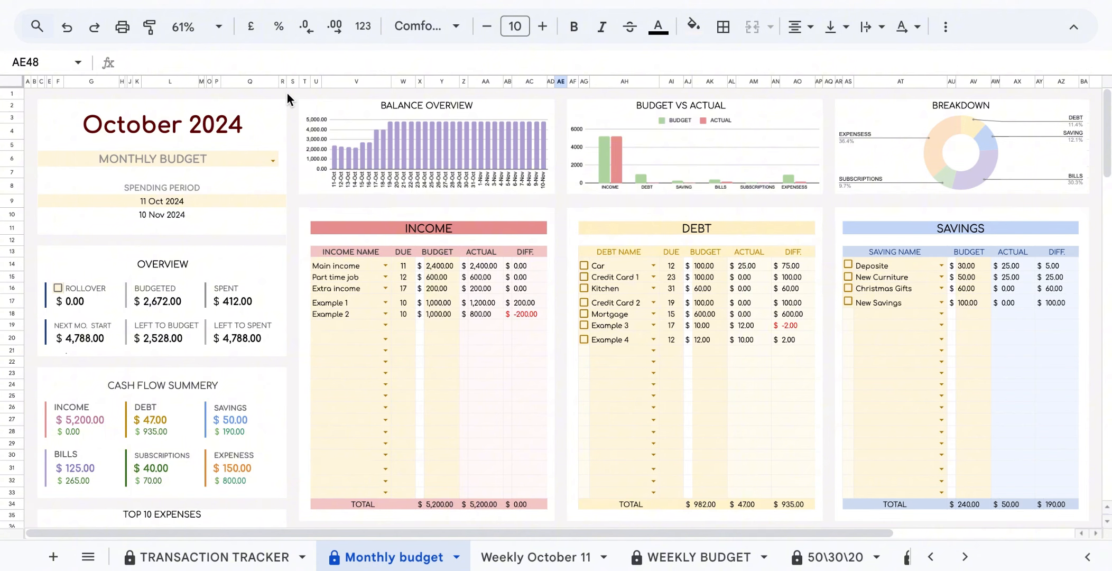
Tick the checkbox of every listed debt in the DEBT table, from Car down to Example 4
left_click(584, 266)
left_click(584, 277)
left_click(584, 288)
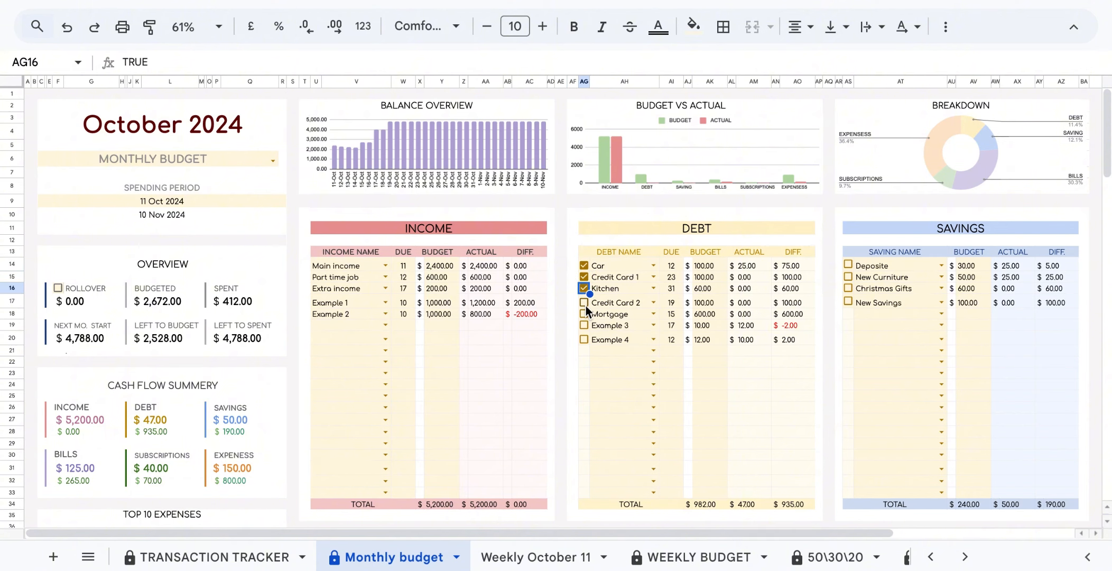
left_click(584, 303)
left_click(586, 314)
left_click(586, 325)
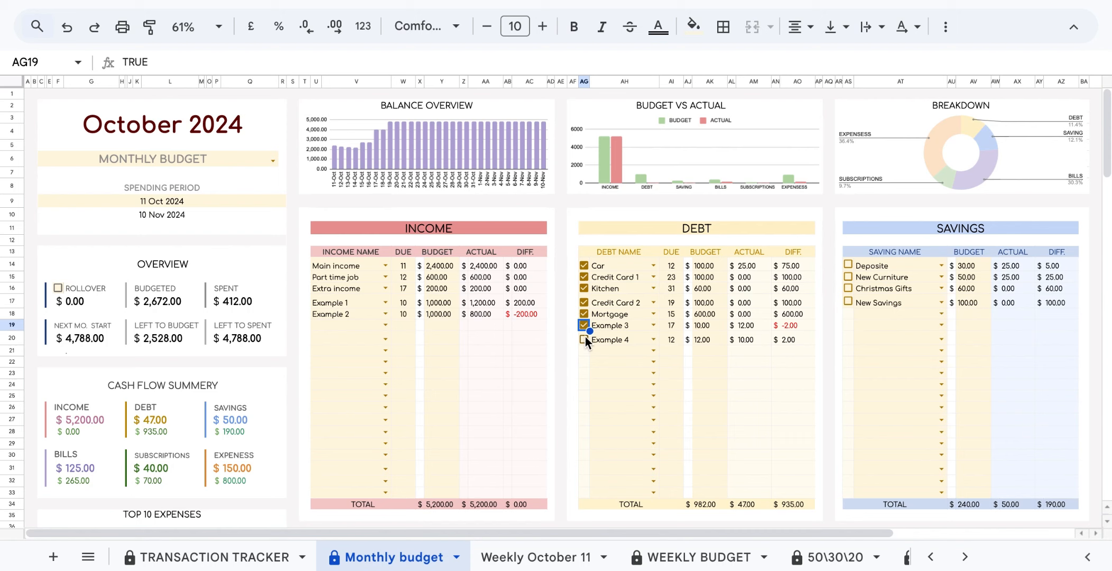
left_click(585, 339)
Tick the checkboxes of Deposite, New Curniture, Christmas Gifts and New Savings in the SAVINGS table
left_click(848, 265)
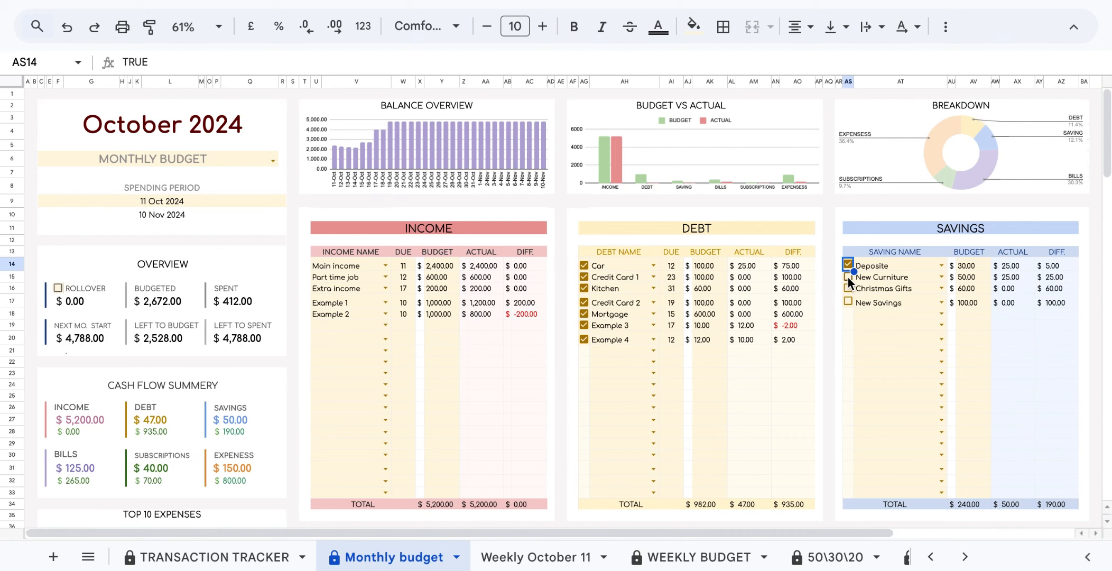
left_click(848, 278)
left_click(848, 290)
left_click(848, 299)
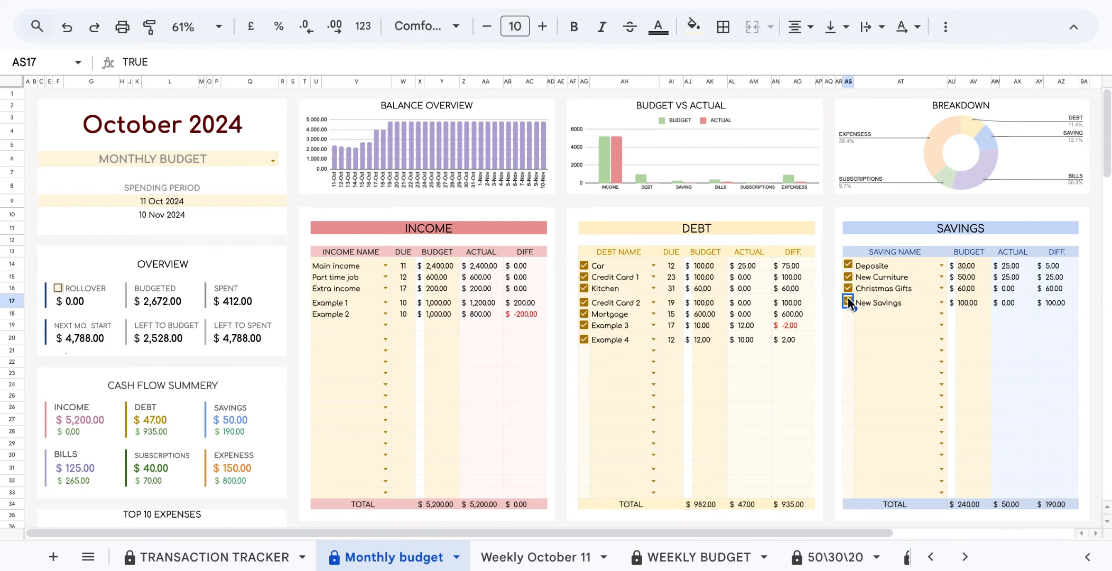
Untick all four savings in the SAVINGS table, from New Savings up to Deposite
scroll(833, 316, "down", 1)
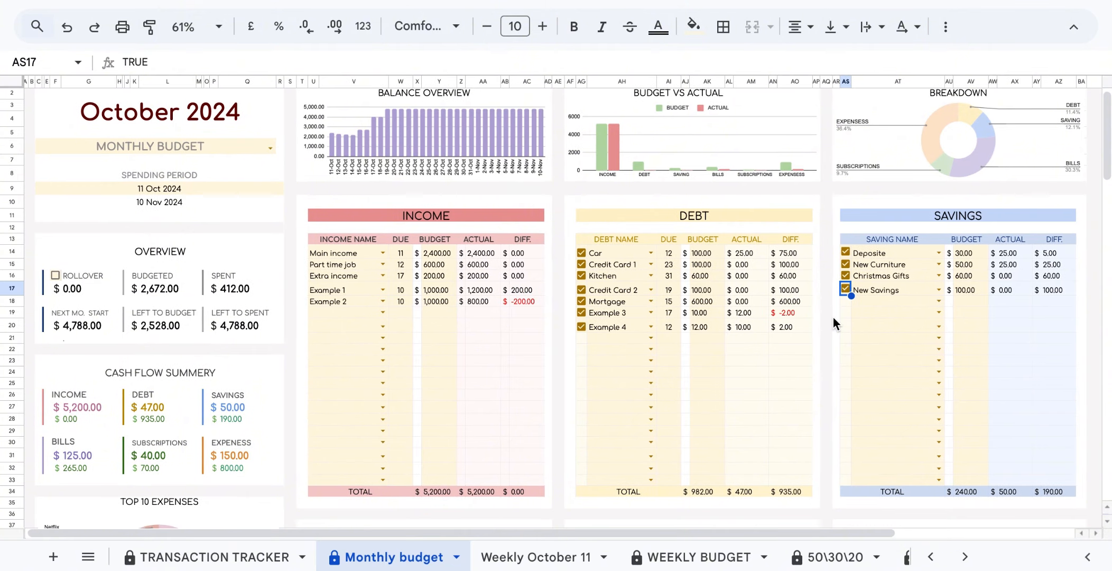
scroll(834, 316, "down", 3)
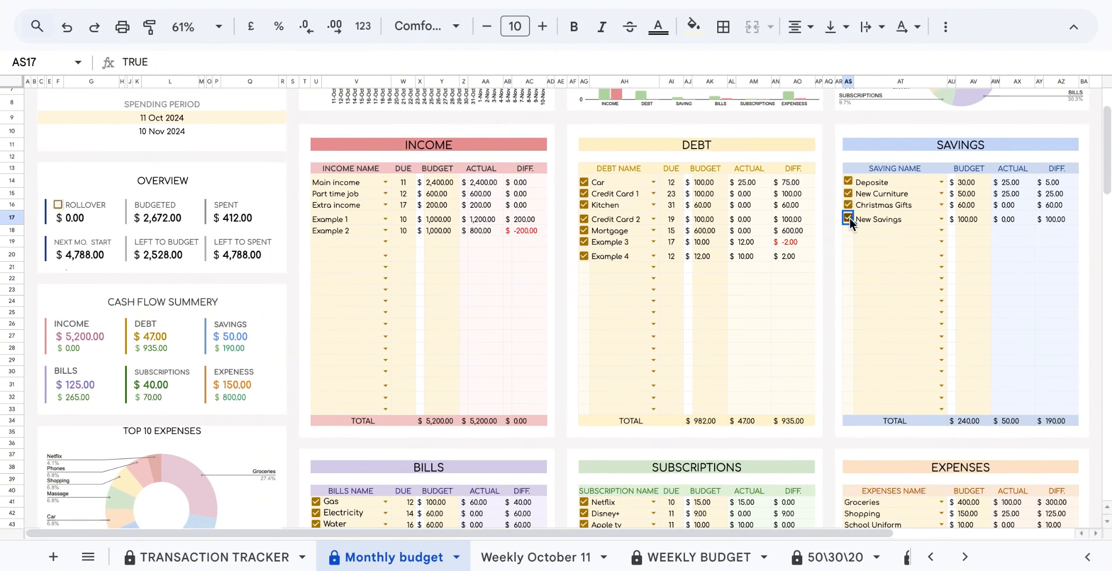
left_click(849, 217)
left_click(848, 202)
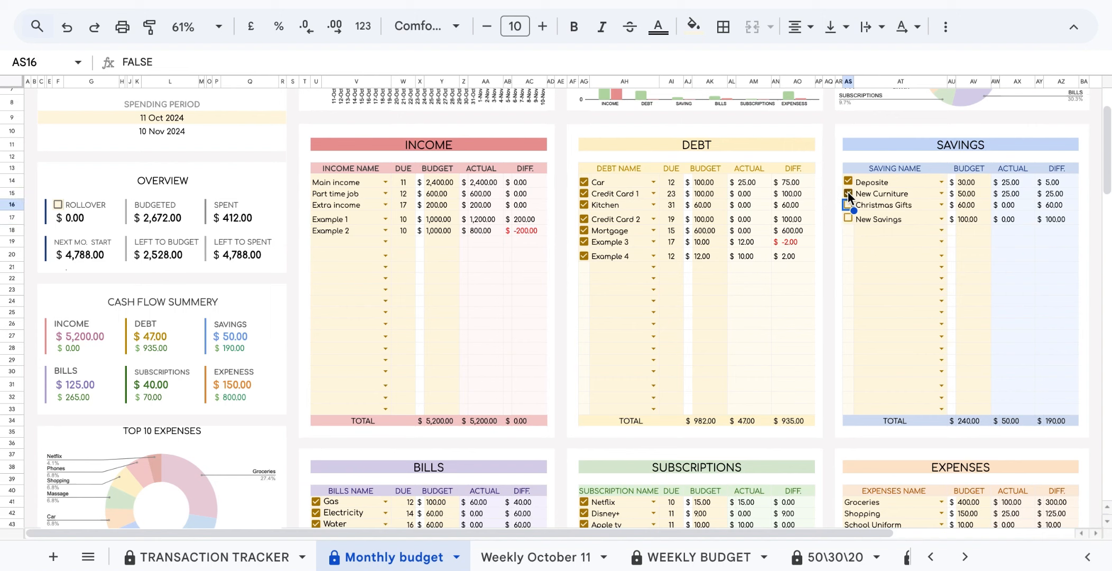
left_click(848, 192)
left_click(848, 182)
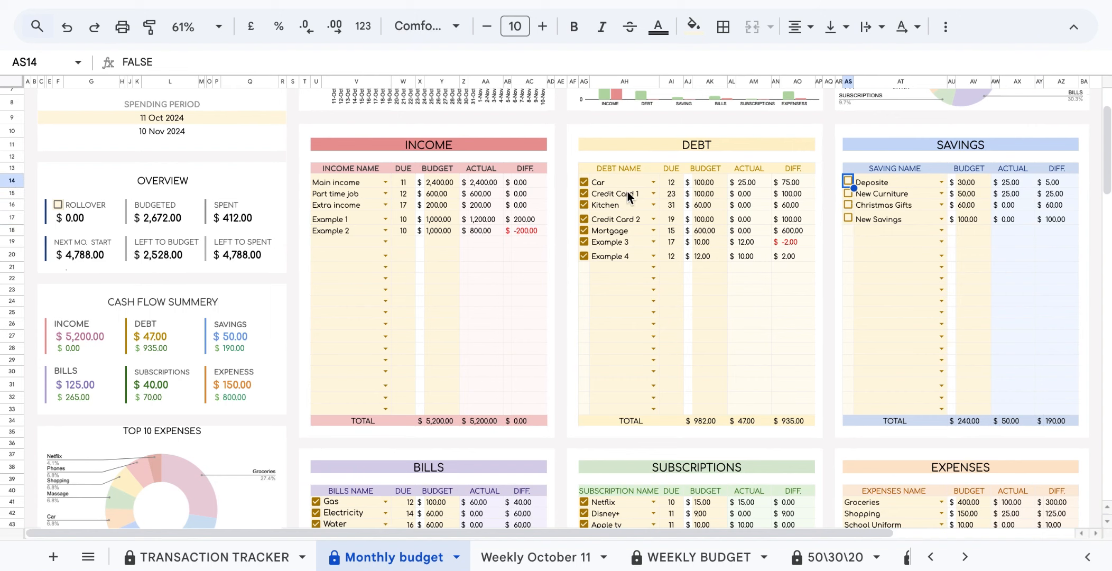
Untick Car in the DEBT table and fill the unticked state down the checkbox column to row 33
left_click(584, 182)
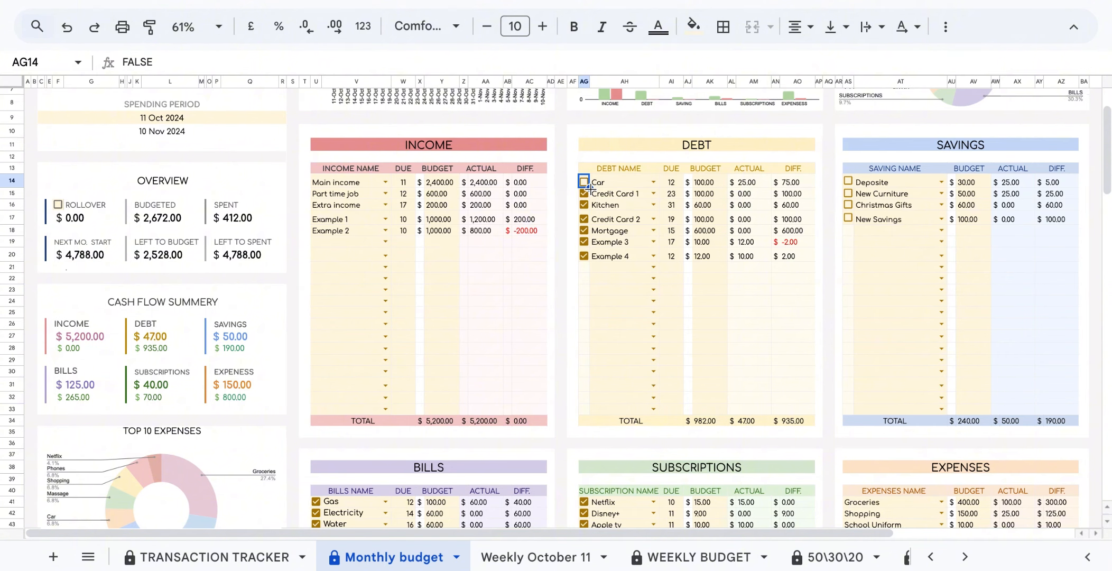
left_click_drag(590, 187, 591, 421)
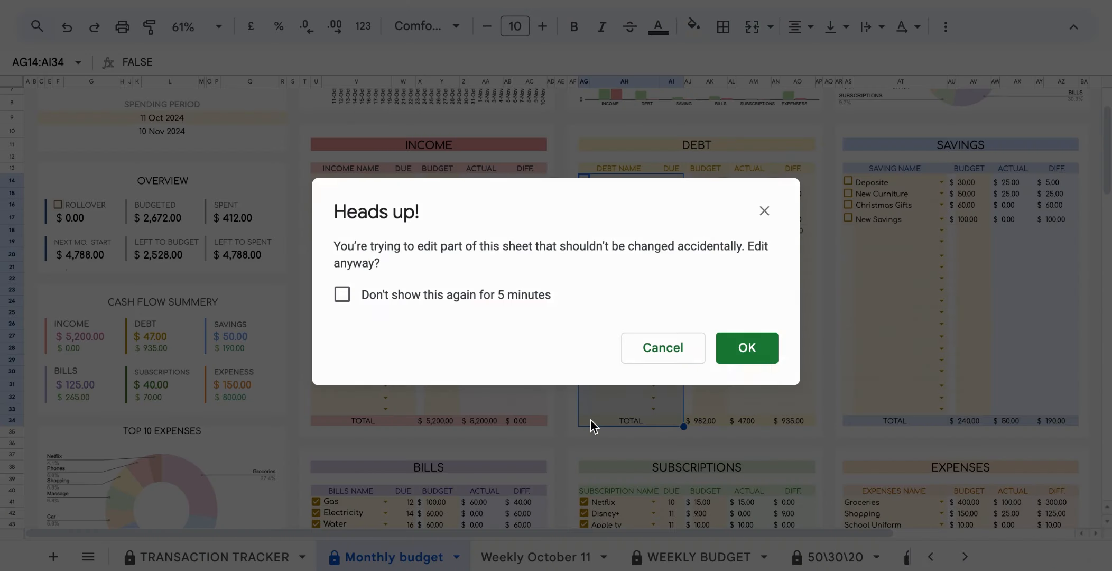
left_click(687, 358)
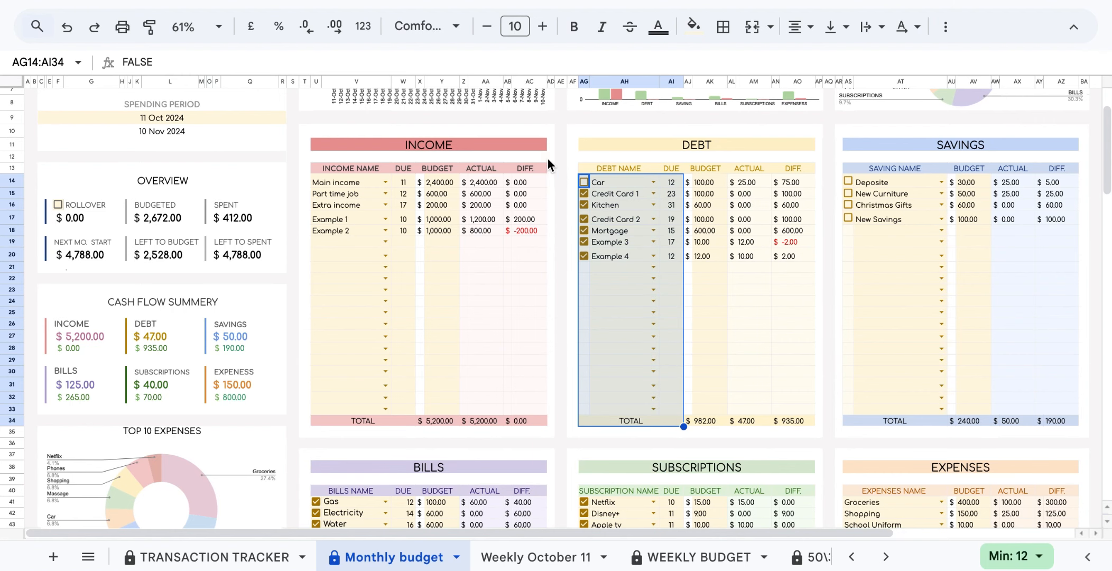
left_click(585, 181)
left_click(584, 181)
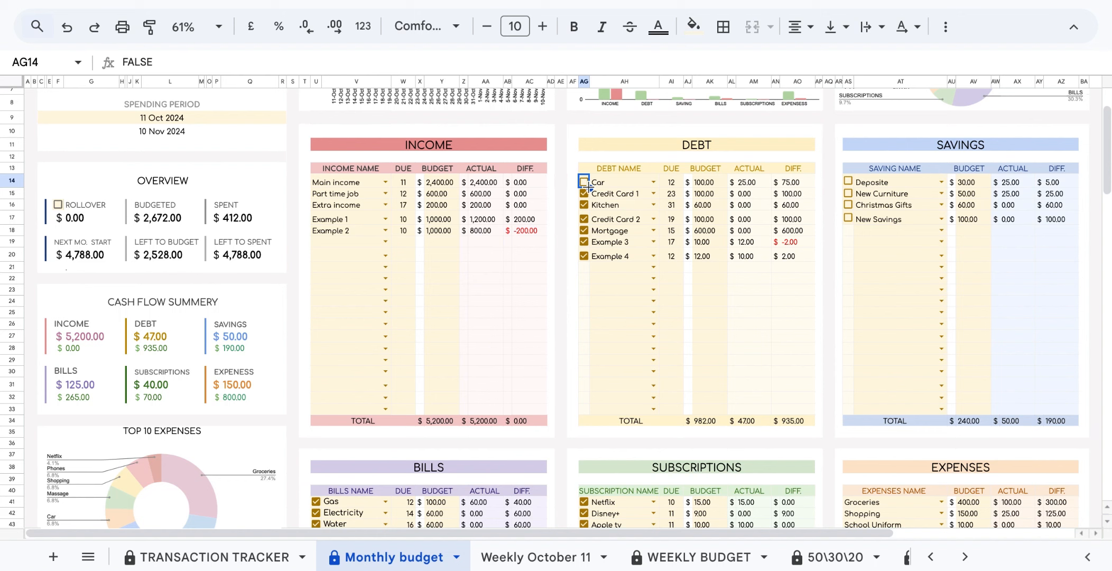
left_click_drag(588, 200, 589, 414)
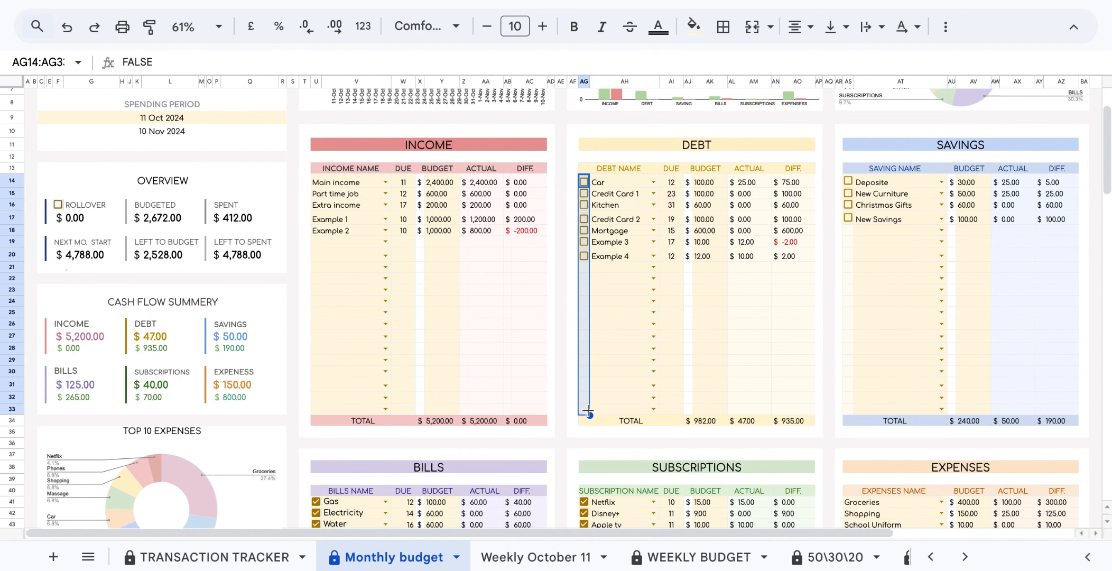
Untick the first row of the SUBSCRIPTIONS and BILLS tables and fill each unticked state down its checkbox column to row 60
scroll(601, 401, "down", 1)
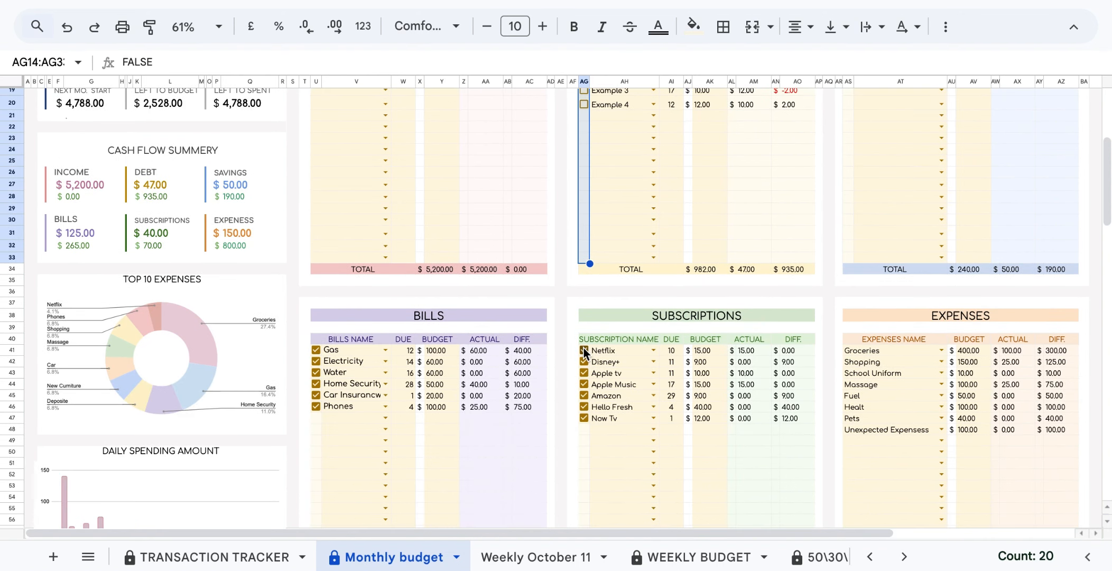
left_click(584, 349)
scroll(587, 423, "down", 2)
left_click_drag(599, 569, 588, 474)
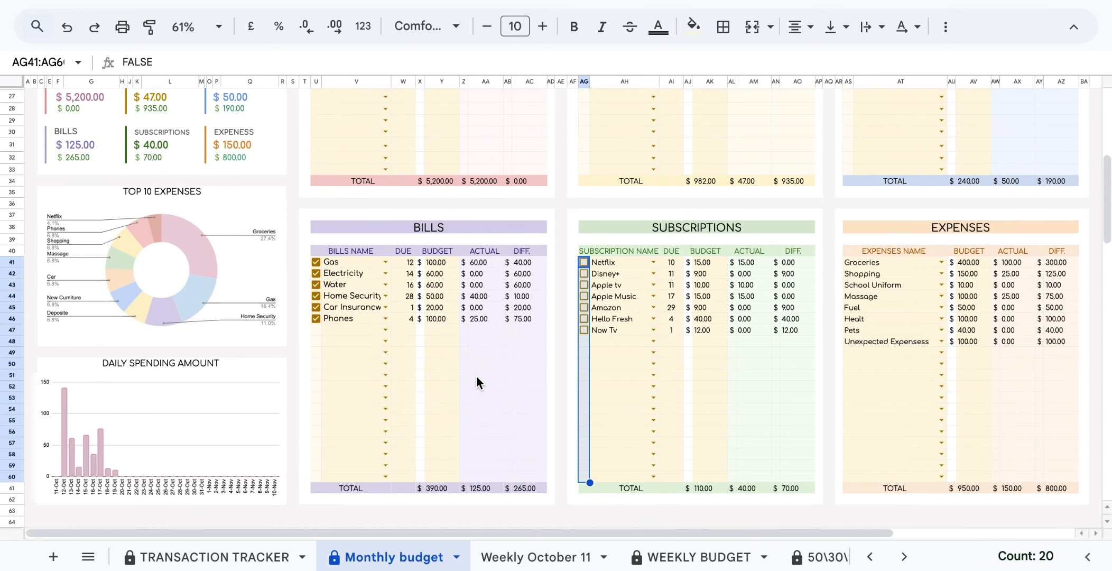
left_click(315, 262)
left_click_drag(322, 268, 318, 477)
Enable ROLLOVER in the OVERVIEW section of the Monthly budget sheet
scroll(438, 370, "up", 1)
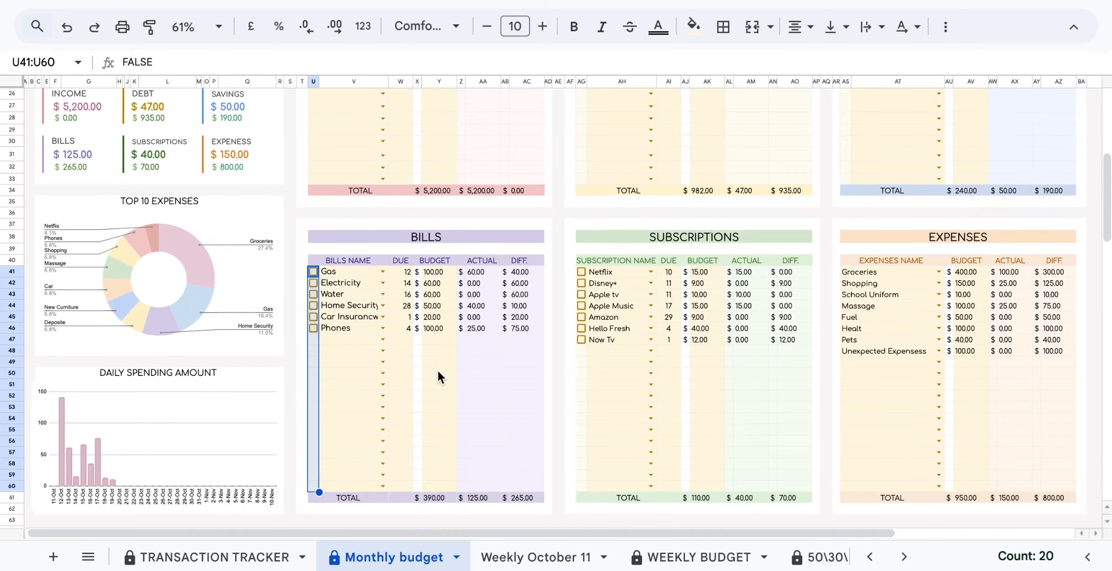
key("ctrl+Home")
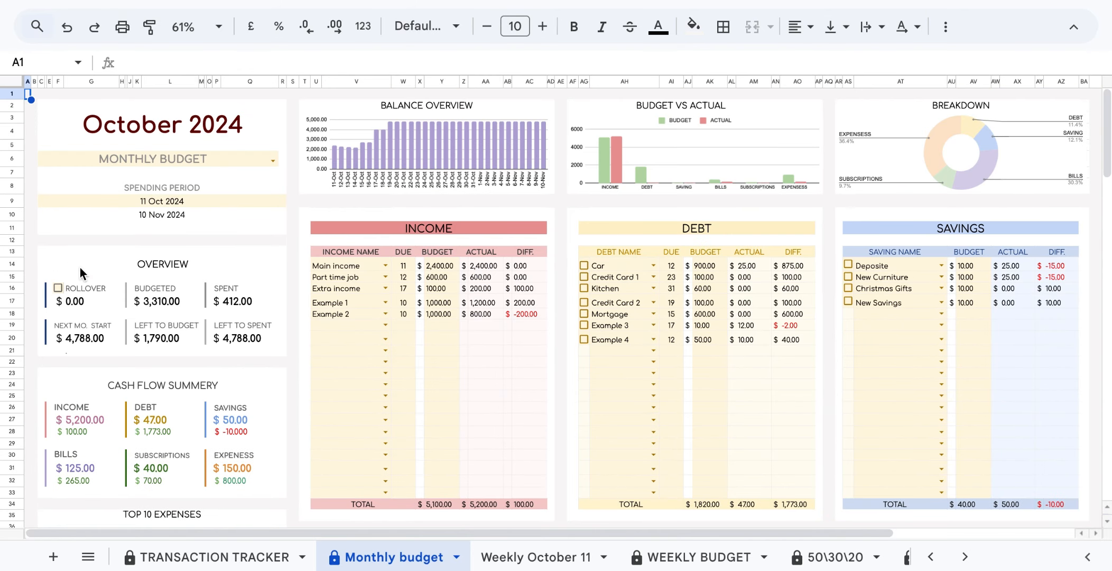
left_click(95, 287)
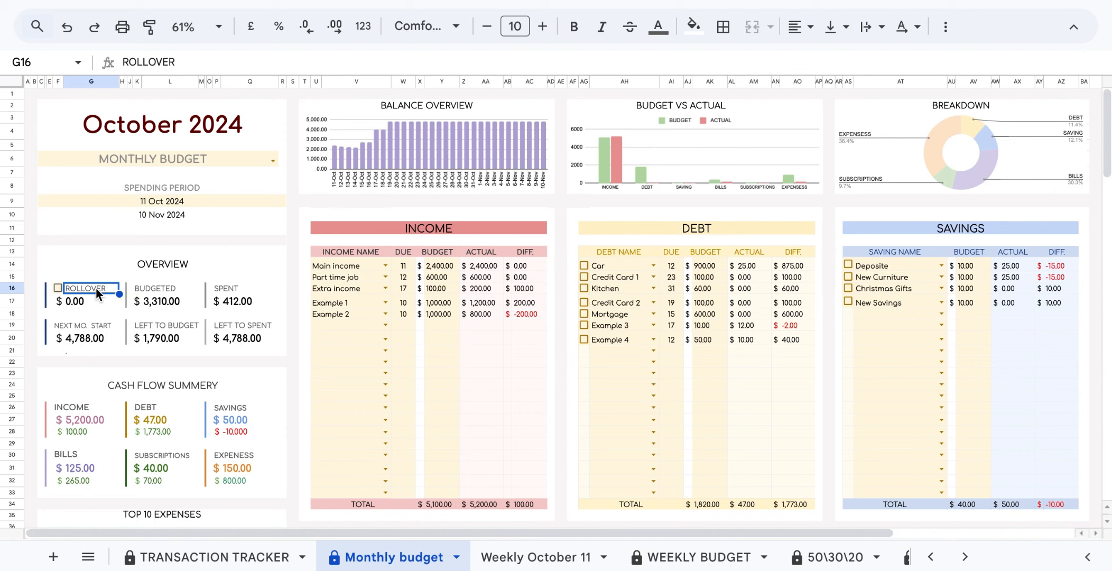
left_click(58, 289)
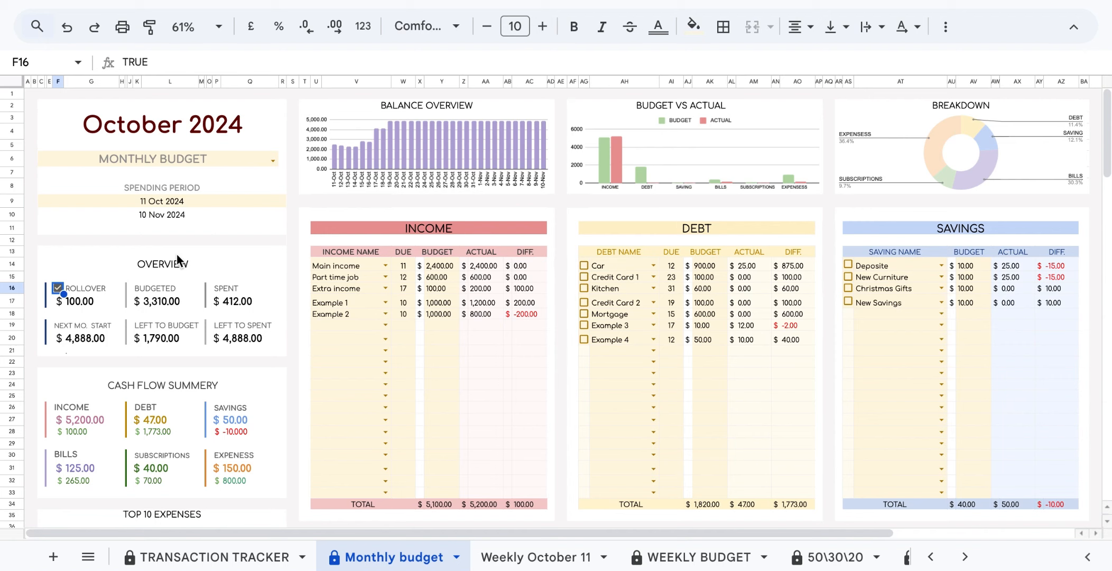
Review the OVERVIEW figures for BUDGETED, SPENT, NEXT MO. START, LEFT TO BUDGET and LEFT TO SPENT
left_click(179, 289)
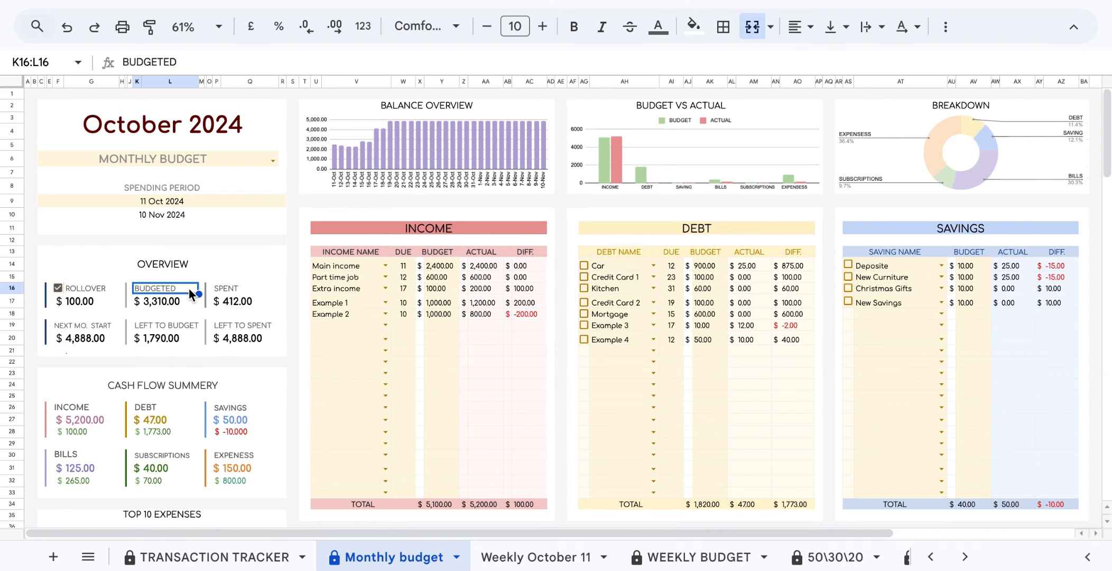
left_click(246, 290)
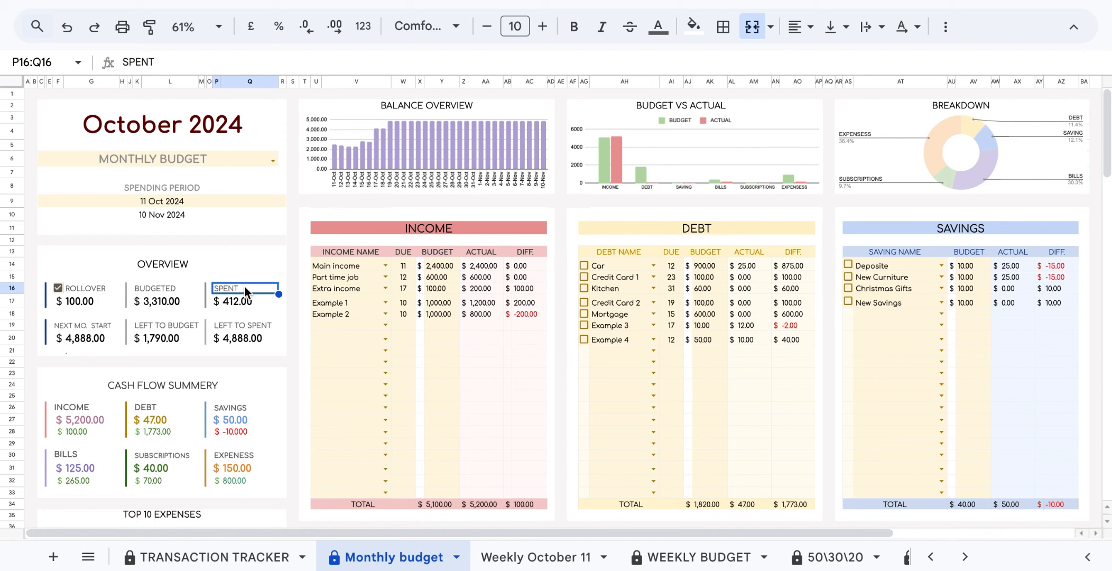
left_click(106, 329)
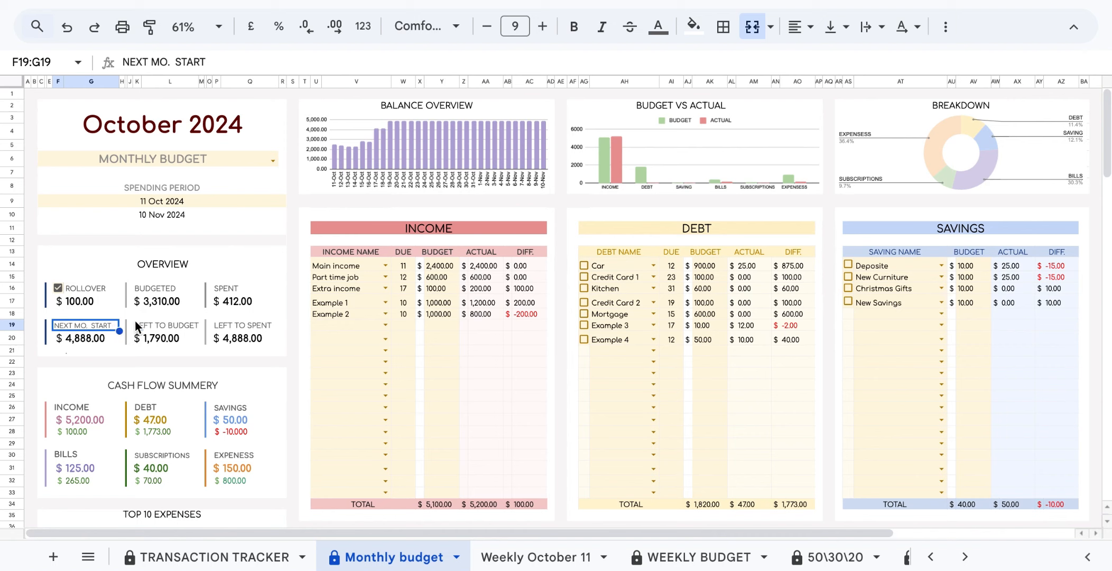
left_click(190, 327)
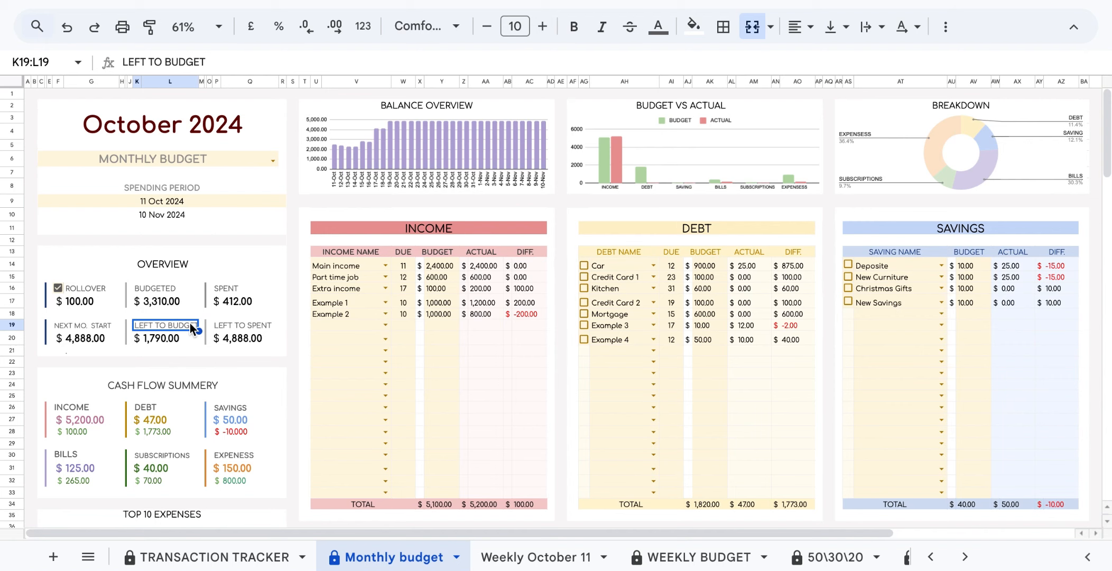
left_click(262, 324)
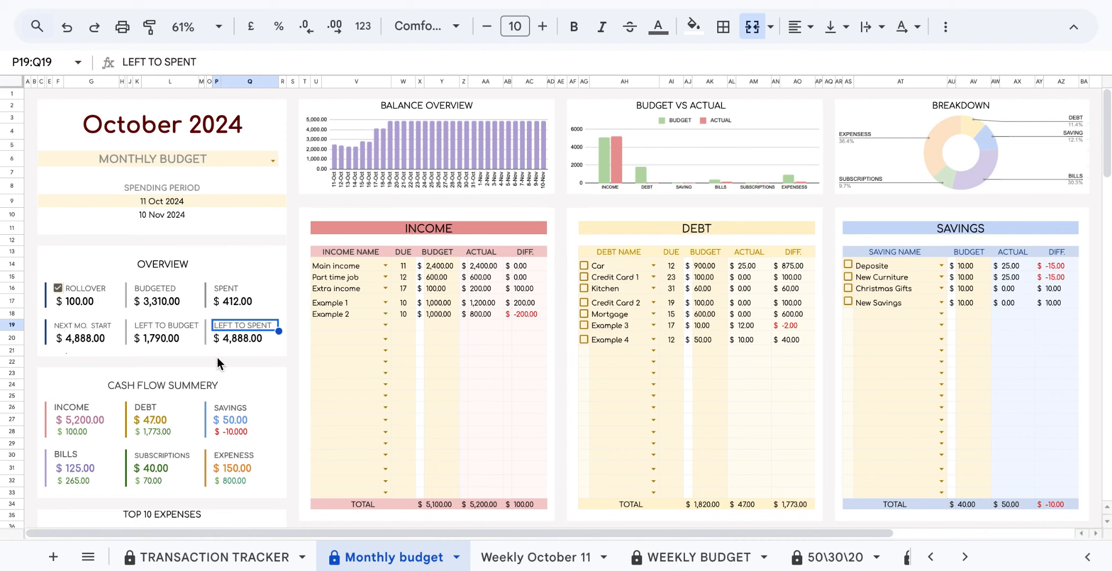
Examine the CASH FLOW SUMMERY section, checking the actual and difference amounts for DEBT, SAVINGS and INCOME
left_click(195, 389)
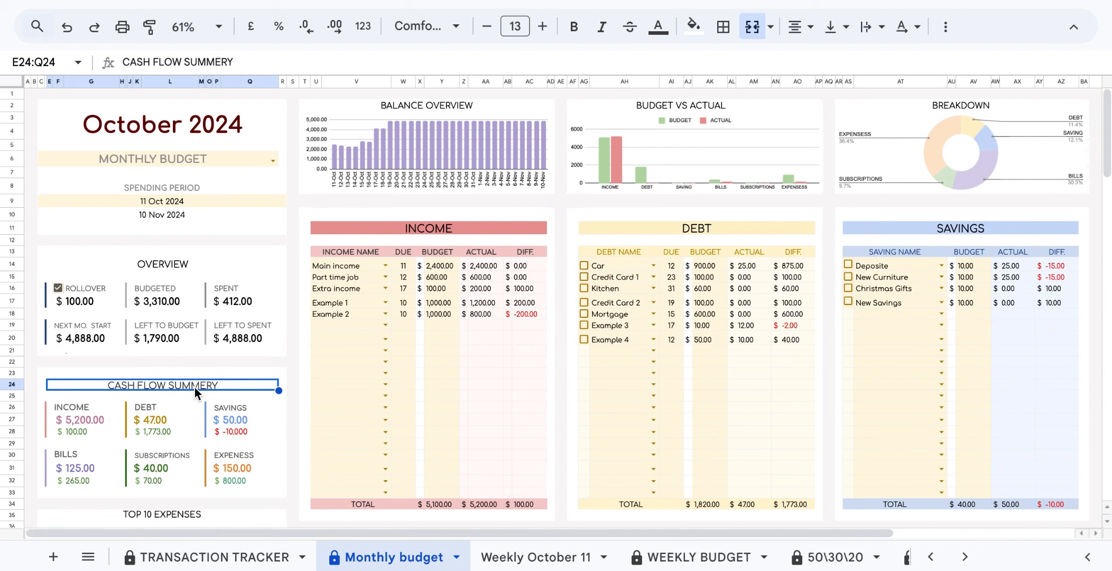
left_click(165, 419)
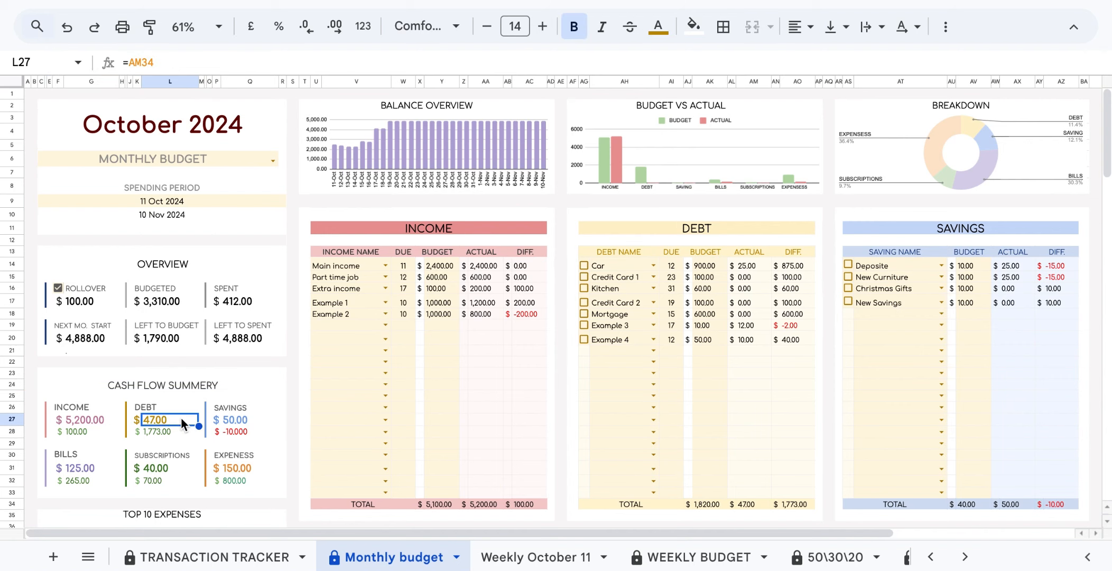
left_click(174, 431)
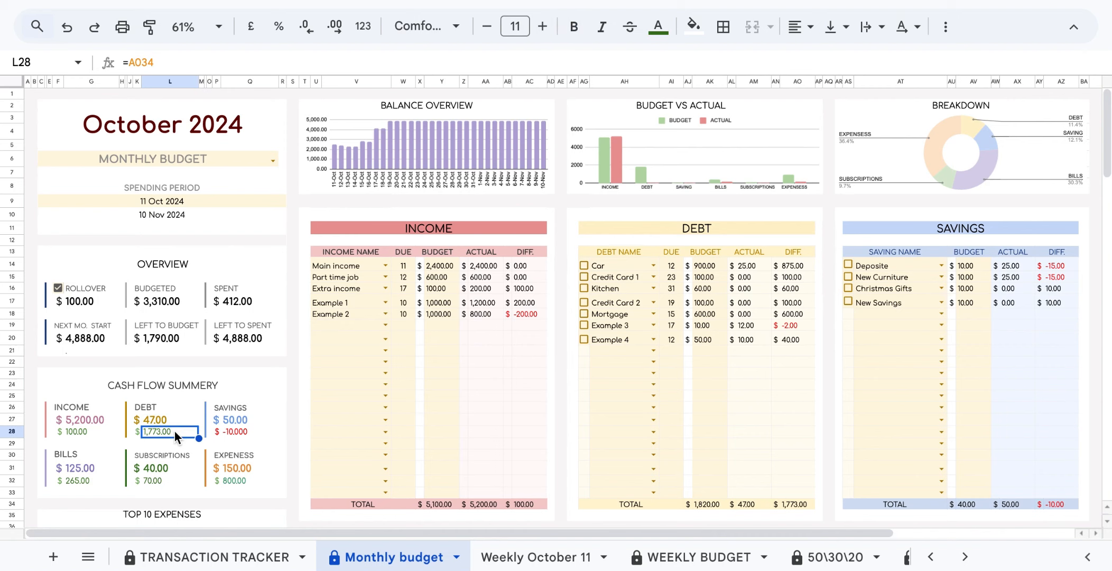
left_click(227, 430)
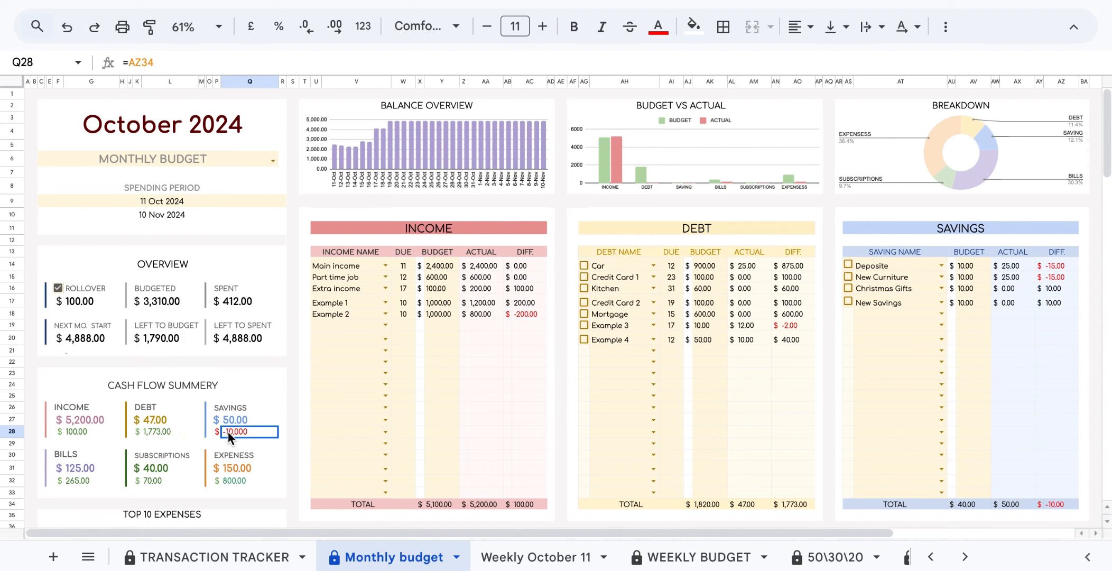
left_click(96, 419)
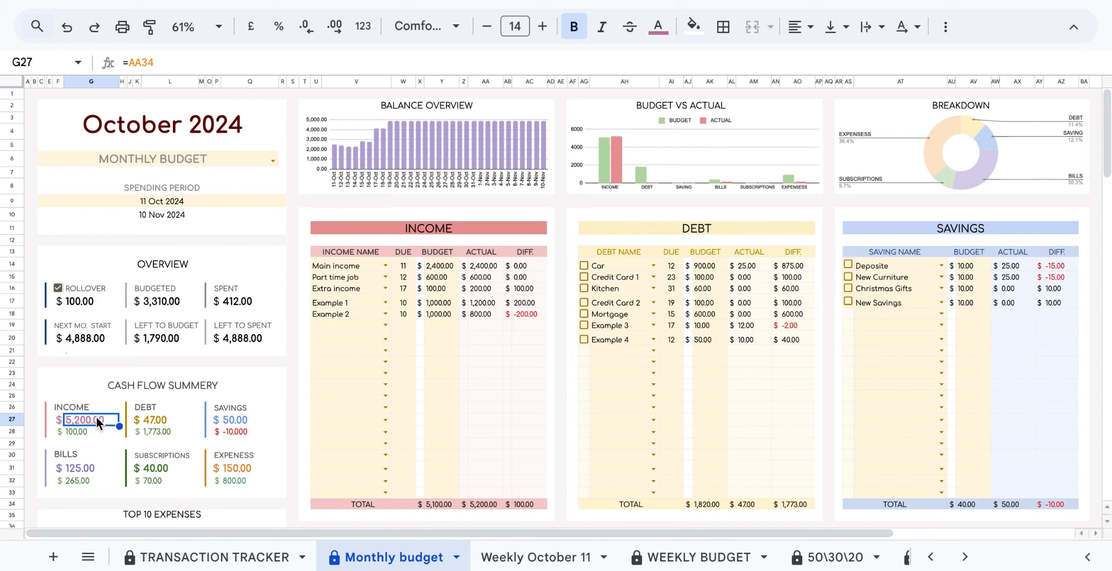
left_click(89, 430)
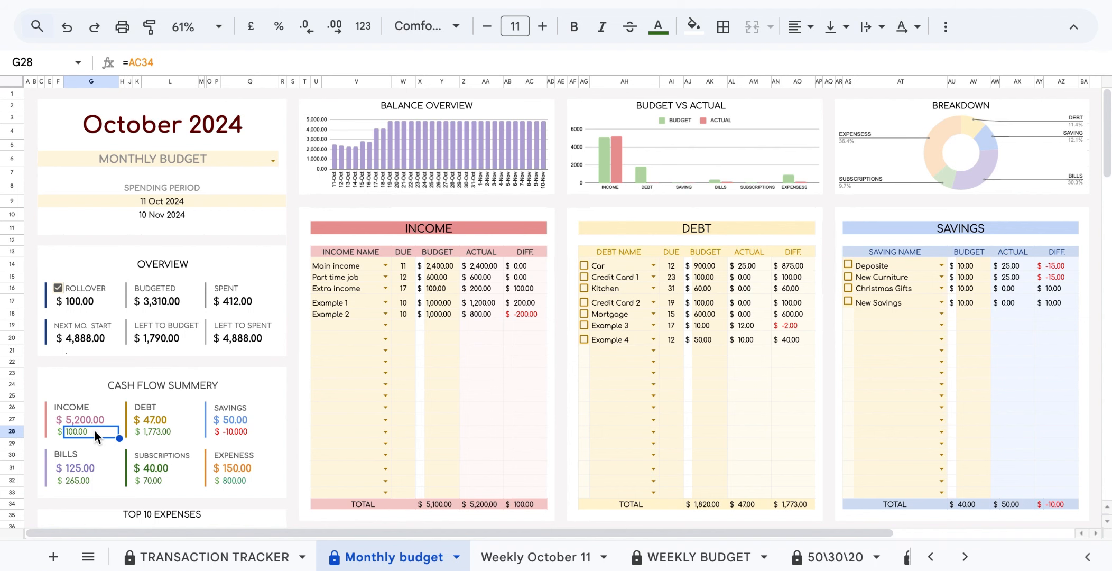
Inspect the TOP 10 EXPENSES, DAILY SPENDING AMOUNT, BALANCE OVERVIEW, BUDGET VS ACTUAL and BREAKDOWN charts
scroll(95, 431, "down", 5)
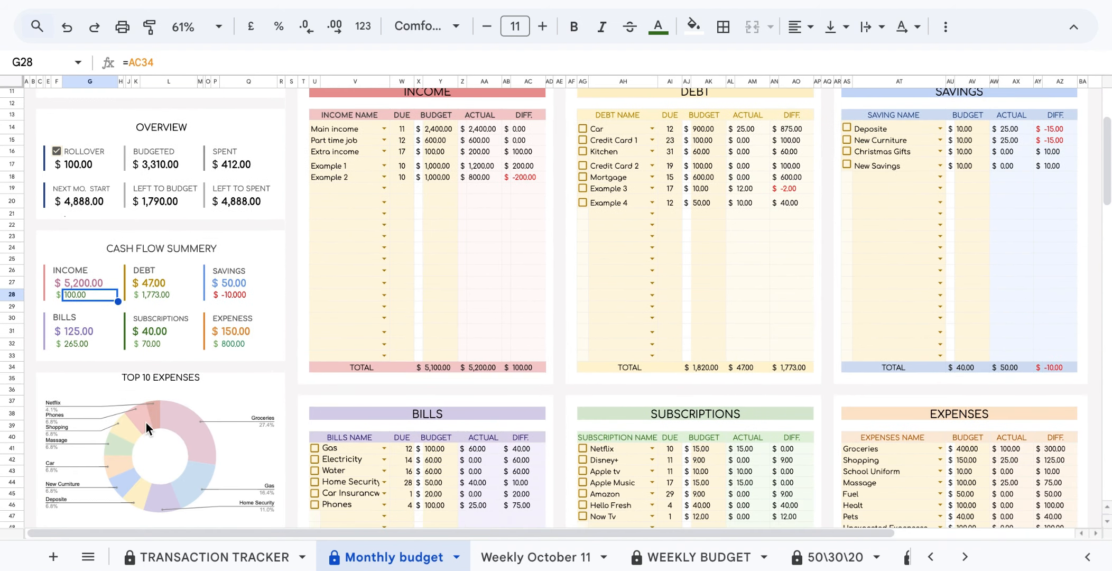
left_click(154, 427)
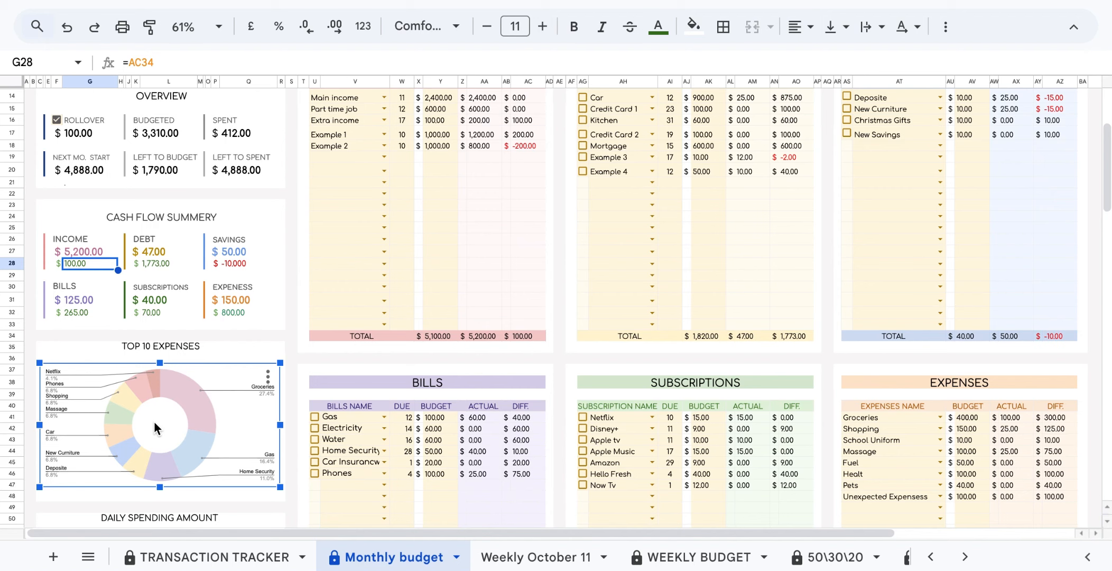
scroll(154, 421, "down", 4)
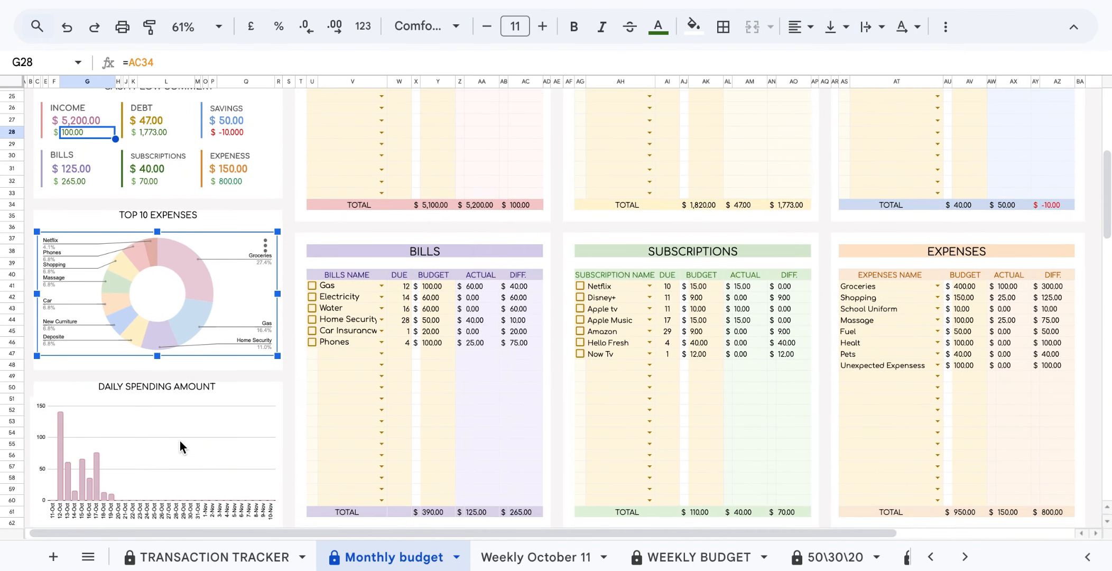
left_click(180, 442)
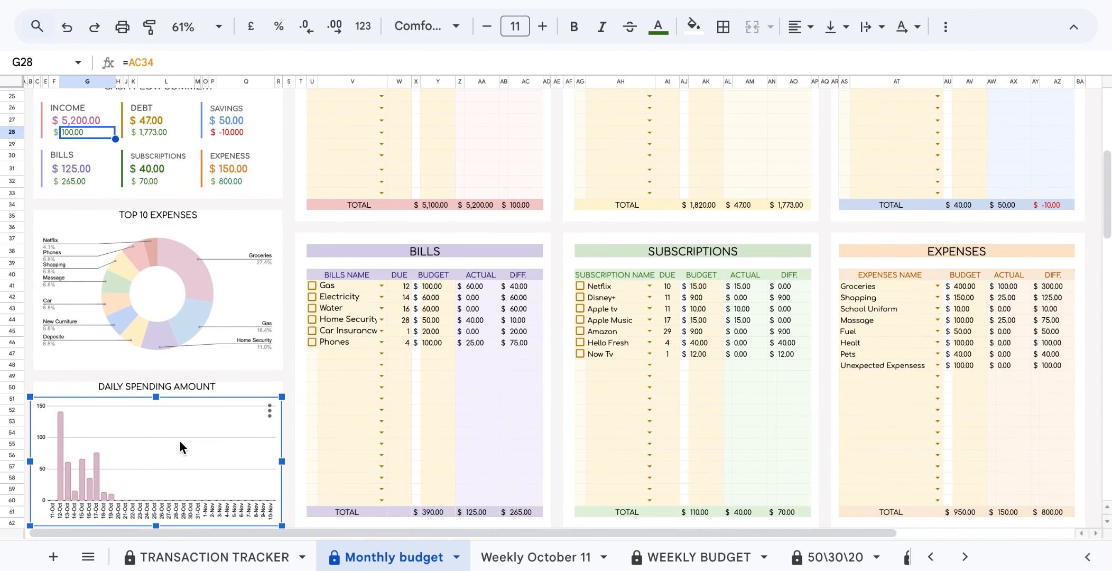
scroll(267, 394, "up", 8)
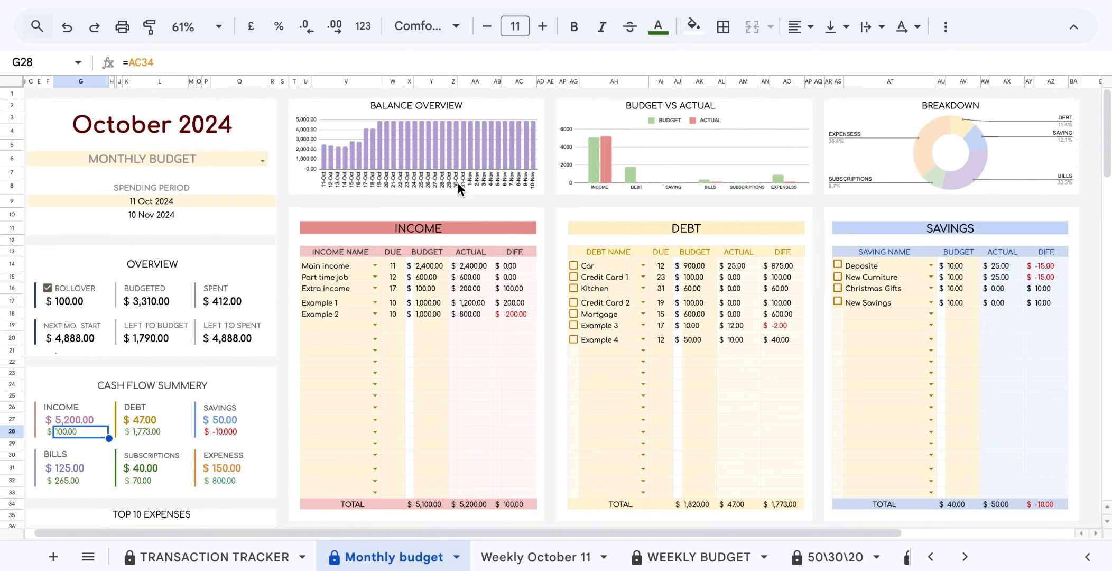
left_click(443, 180)
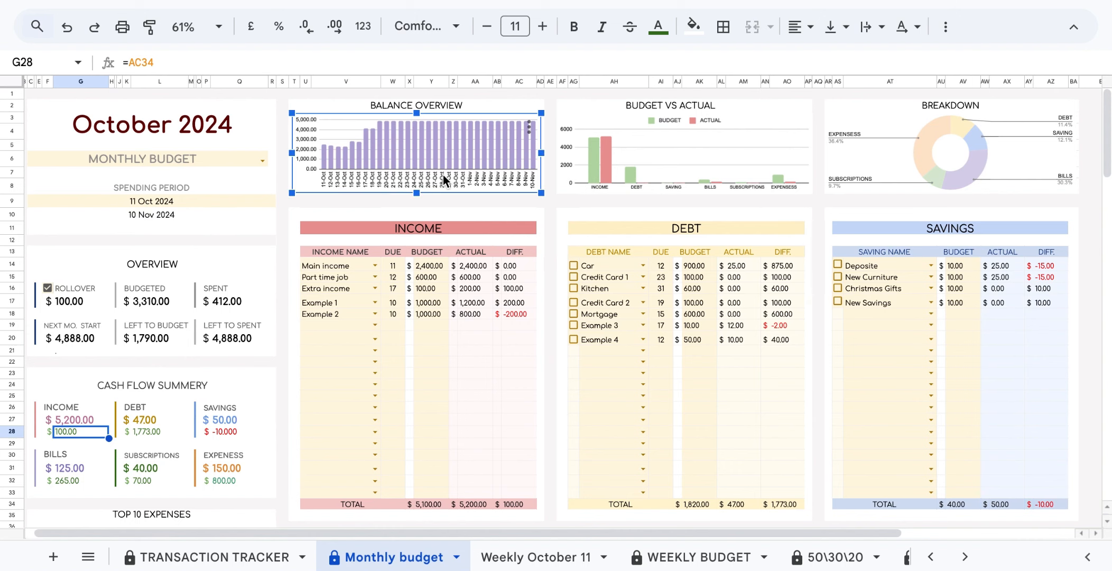
left_click(592, 168)
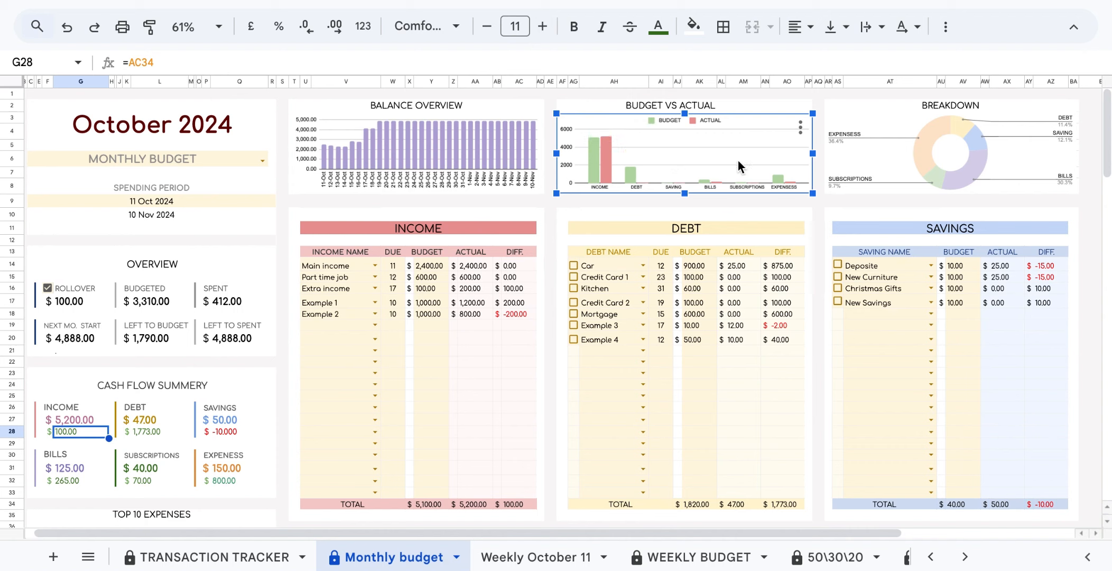
left_click(841, 154)
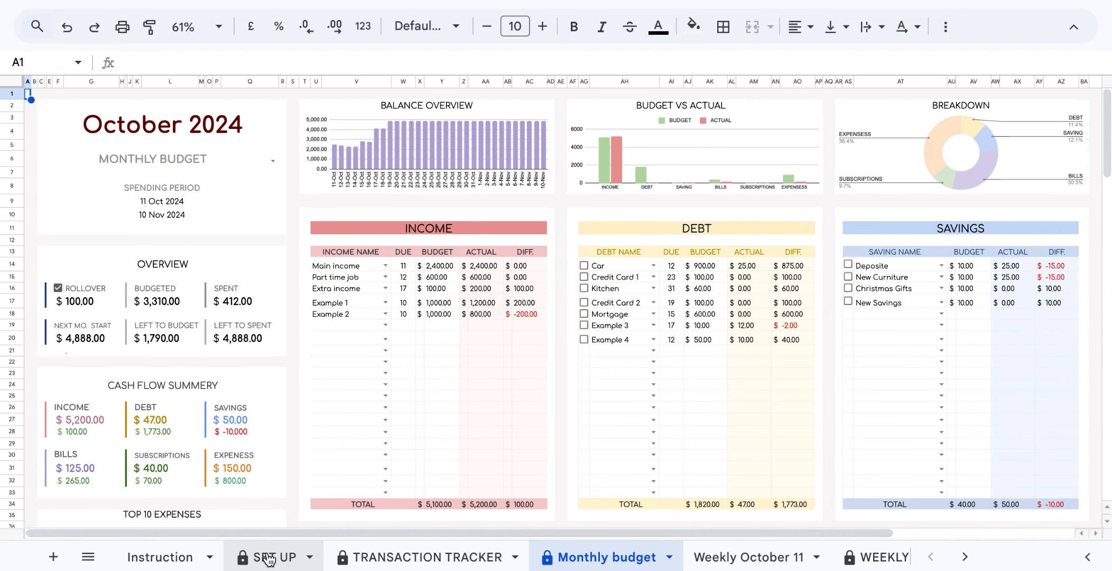
Enable the yellow marking of editable fields on the SET UP sheet and return to the Monthly budget sheet
left_click(269, 557)
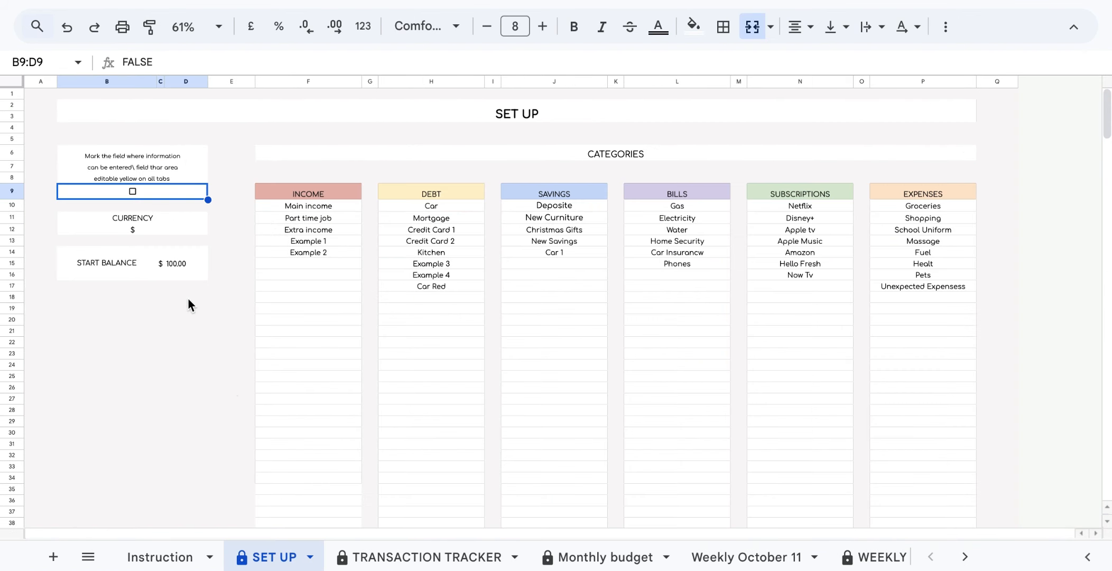
left_click(132, 194)
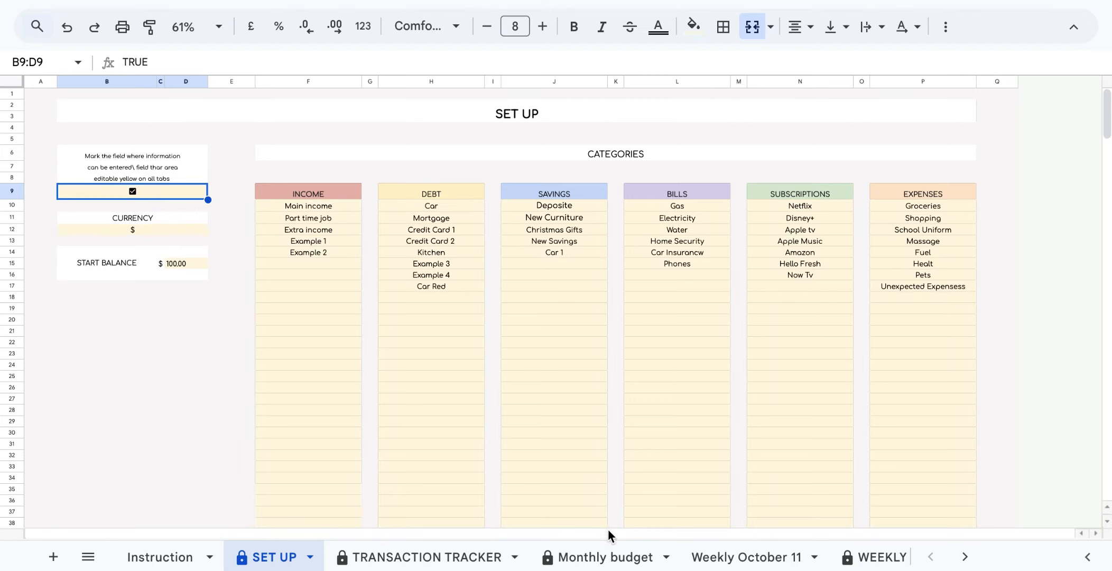
left_click(596, 560)
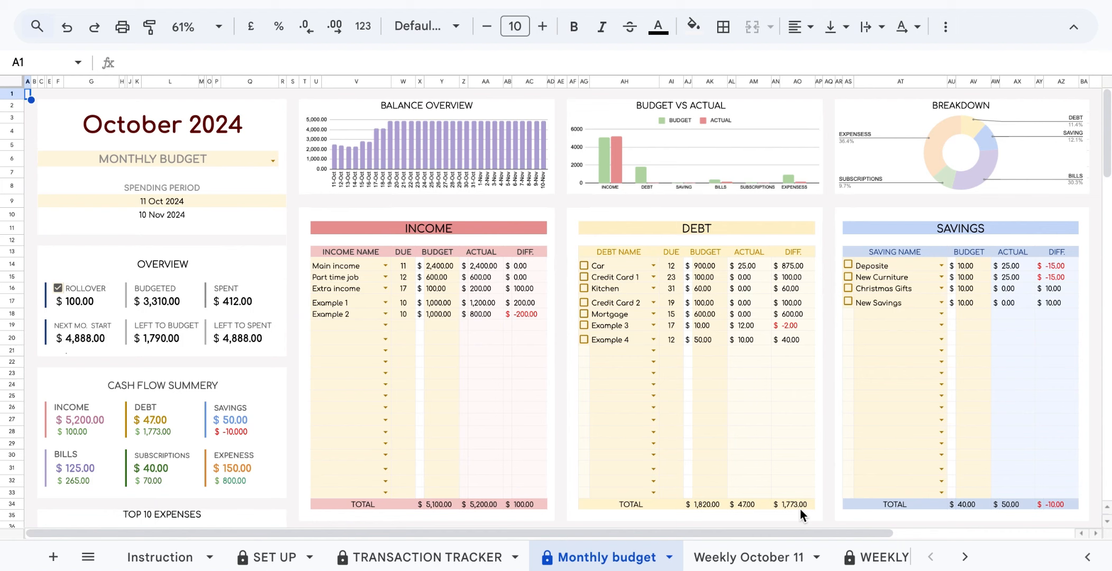
Examine the DEBT table's full range and its calculated ACTUAL and DIFF. columns
left_click_drag(800, 509, 596, 229)
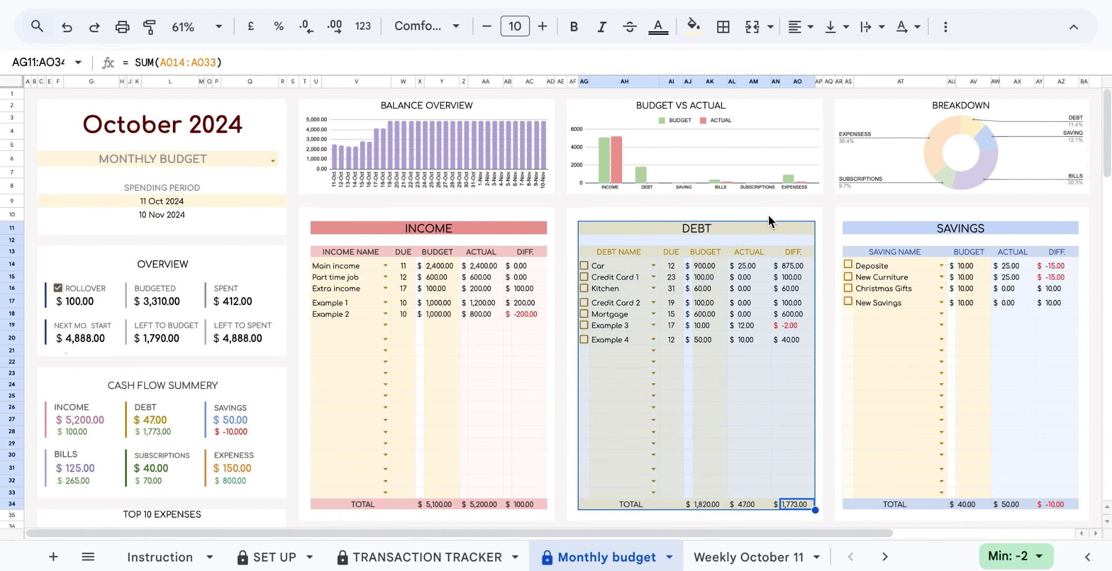
left_click(769, 216)
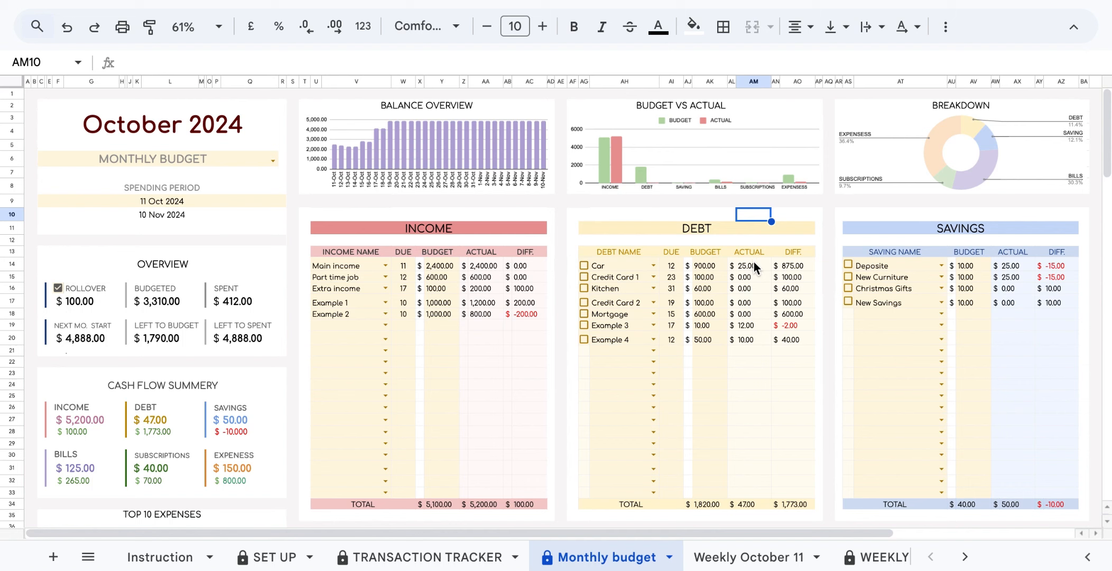
left_click_drag(755, 262, 794, 492)
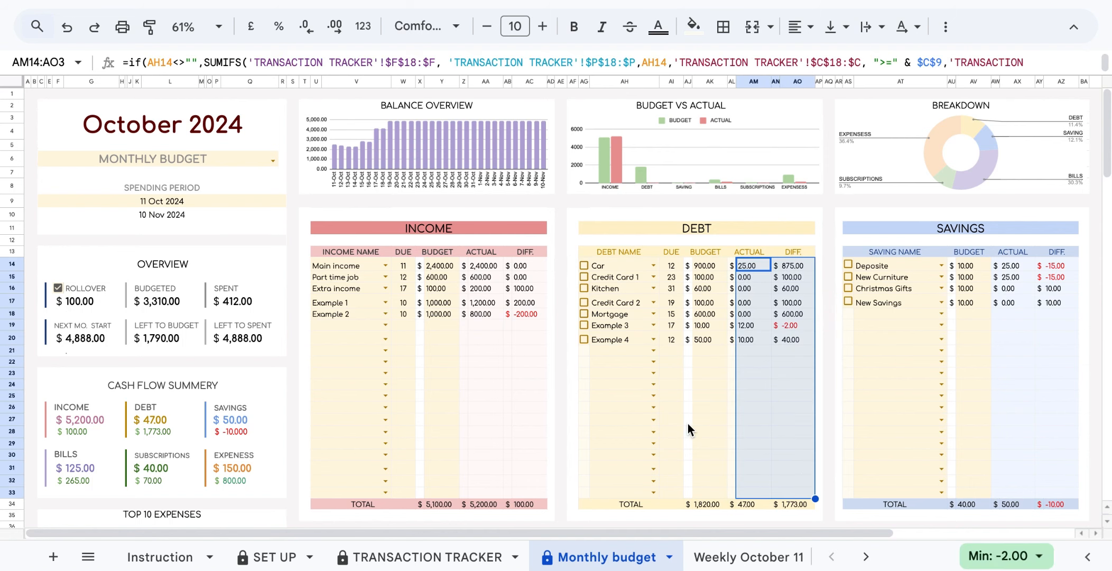
Clear the name, due day and budget amount of Example 4 in the DEBT table
left_click(624, 341)
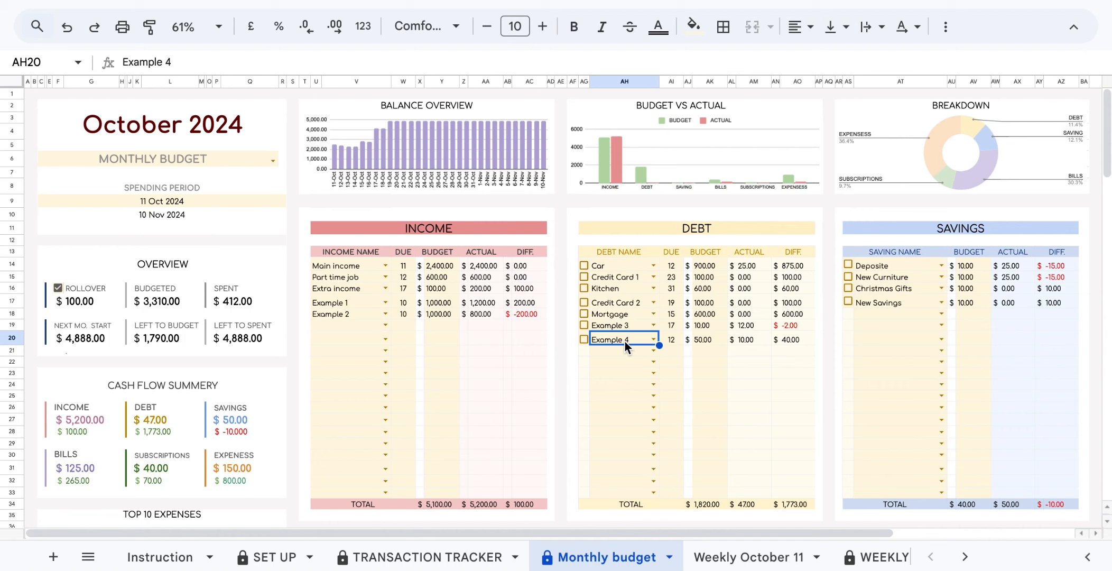
key("Delete")
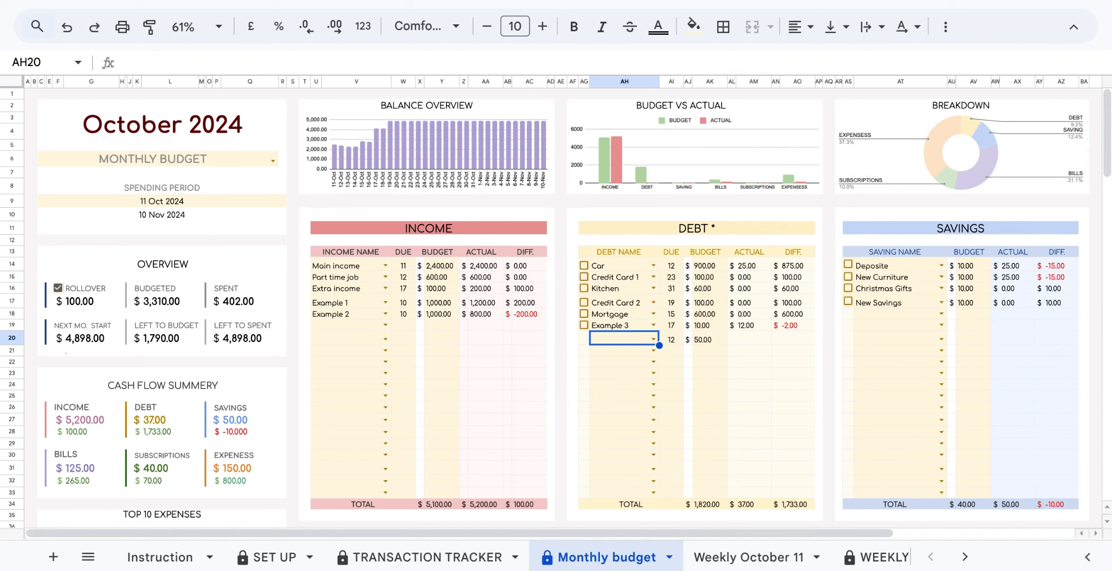
left_click(672, 342)
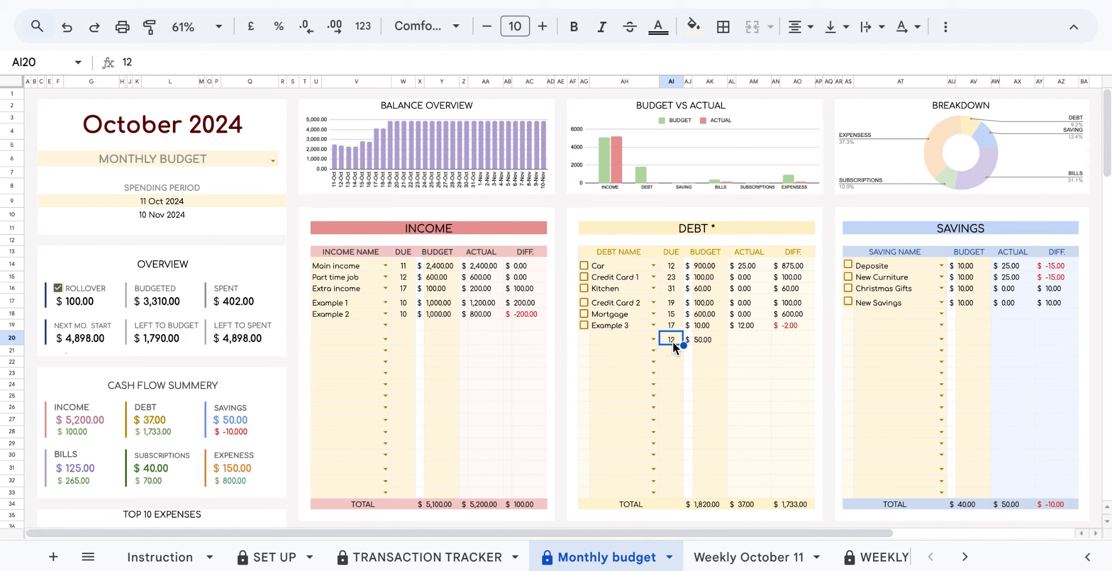
key("Delete")
left_click(711, 340)
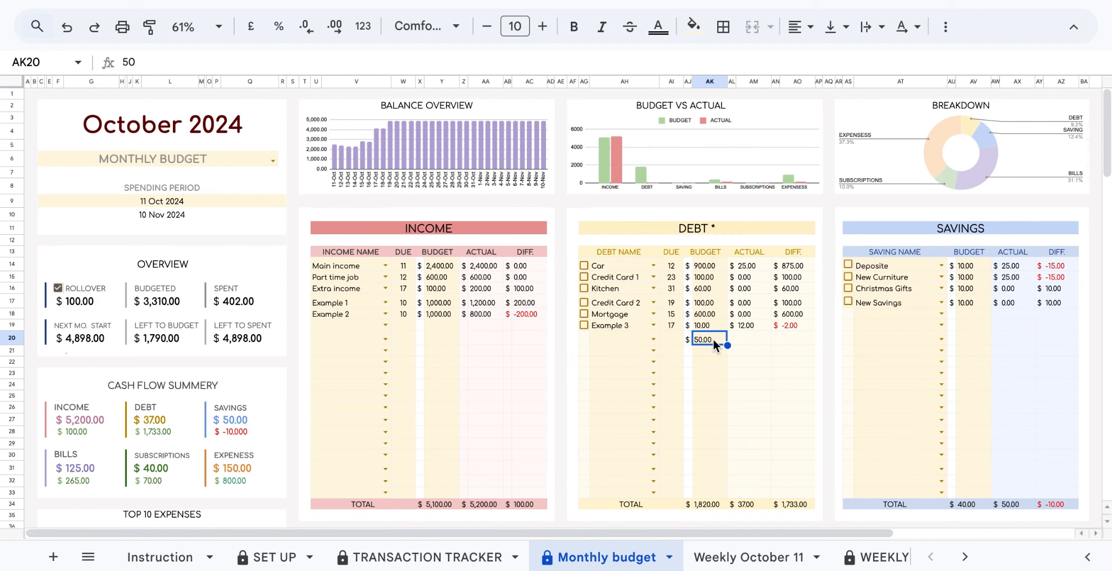
key("Delete")
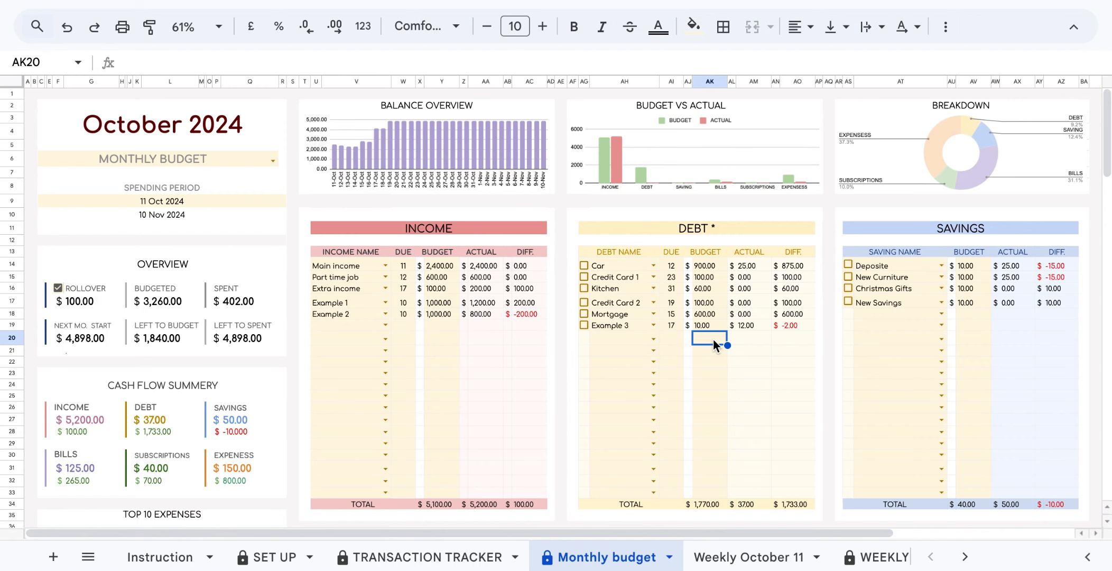
left_click(293, 214)
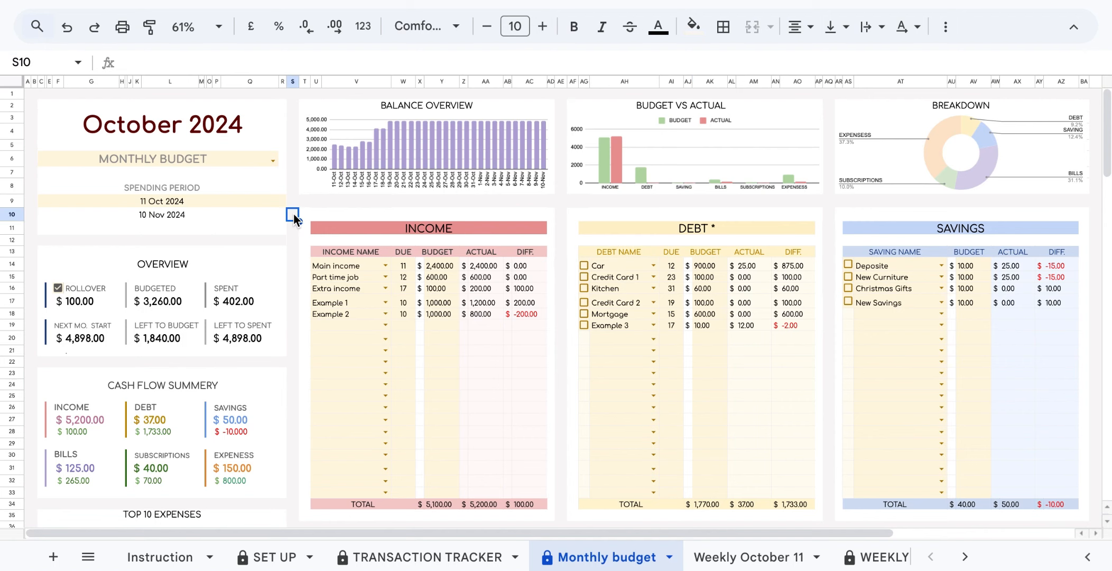
left_click(267, 205)
double_click(267, 205)
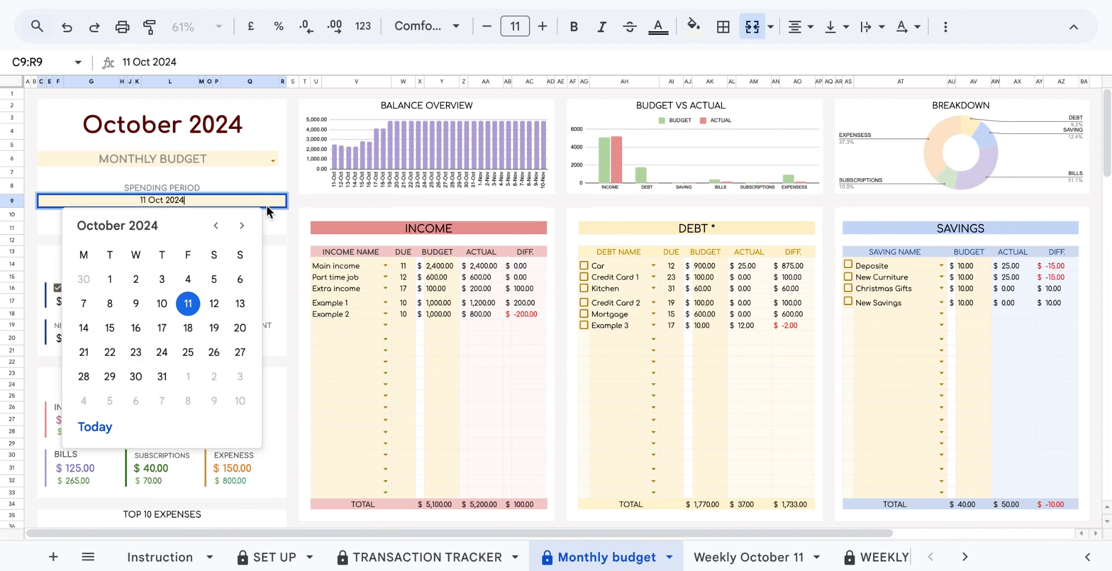
left_click(292, 229)
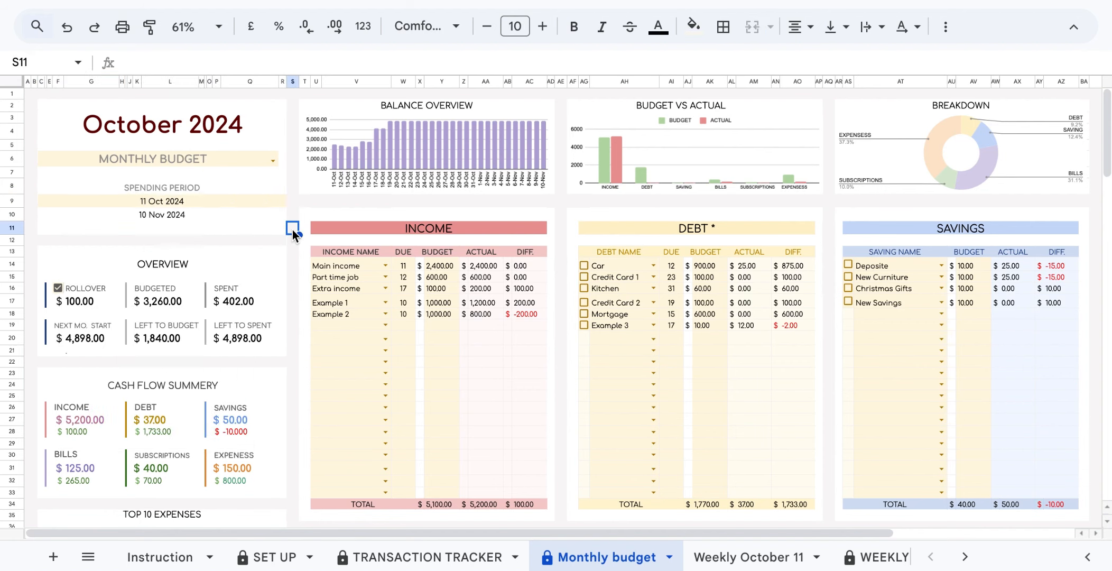
Set the start date of the SPENDING PERIOD to 12 Nov 2024
double_click(250, 202)
left_click(245, 228)
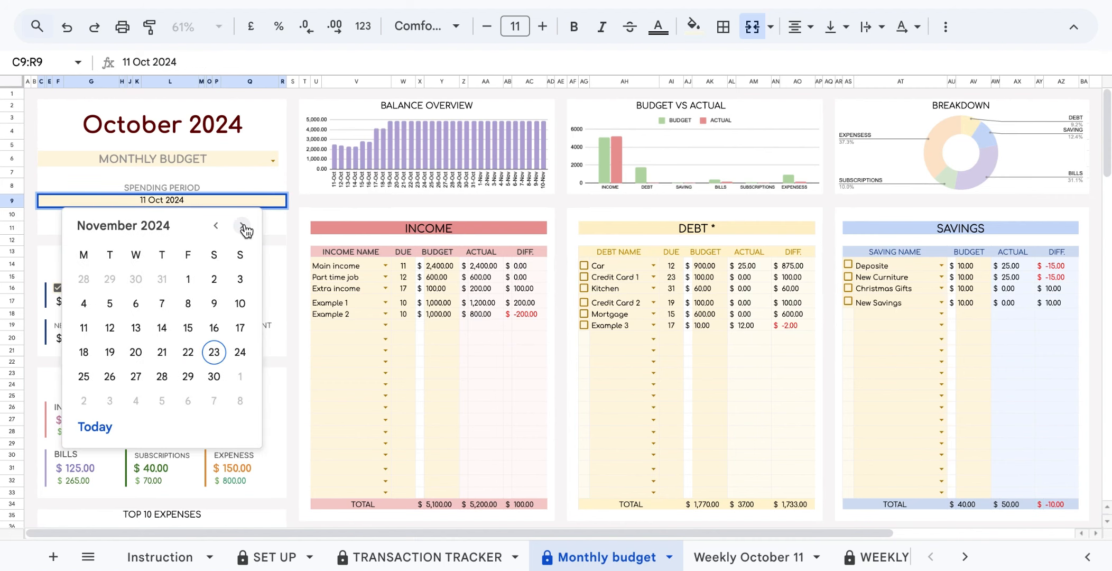
left_click(108, 329)
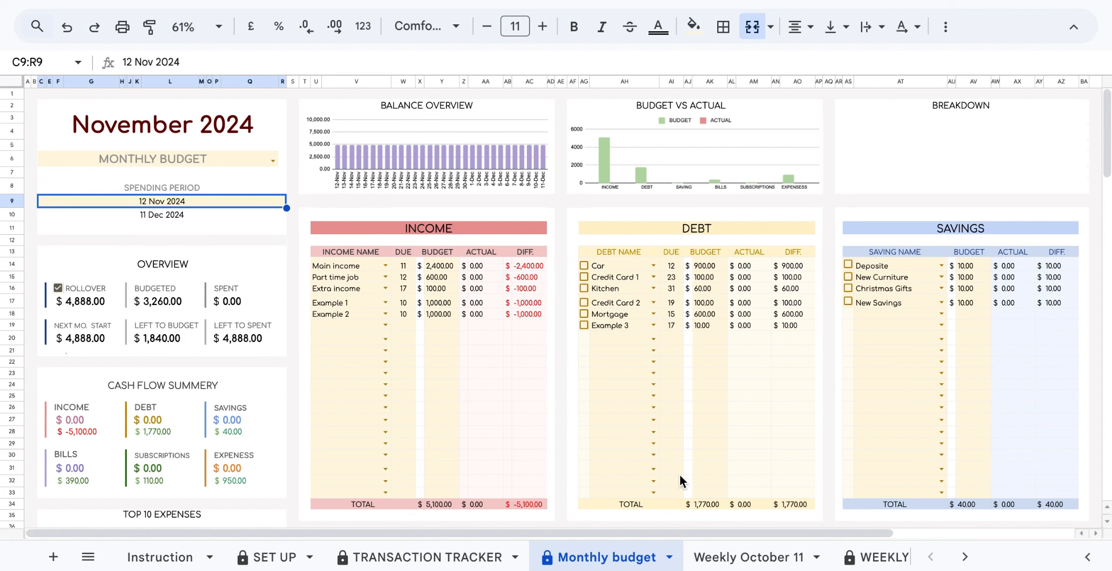
Duplicate the Monthly budget sheet
left_click(669, 556)
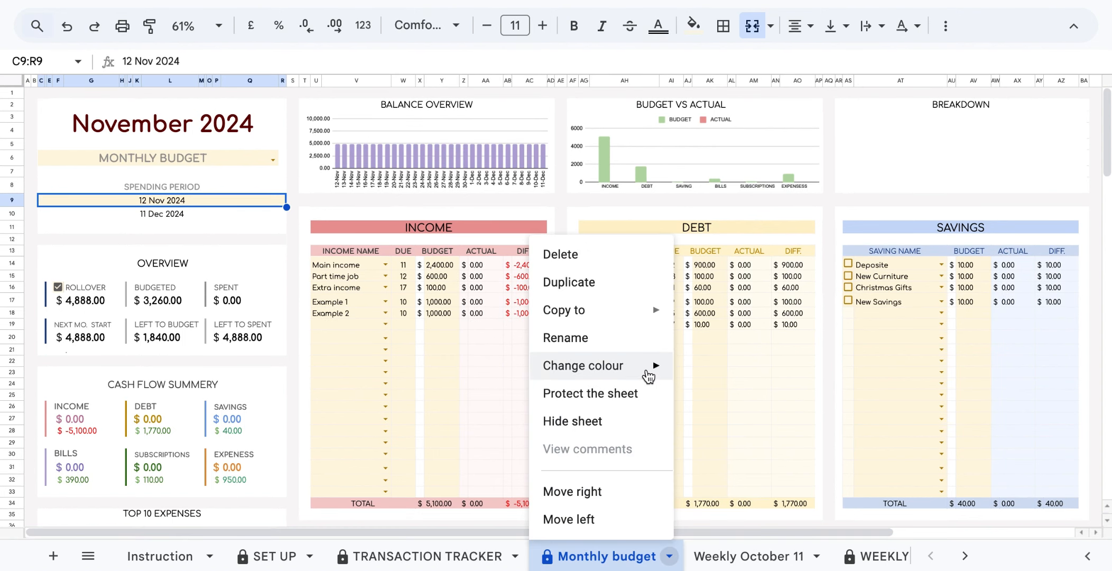
left_click(620, 287)
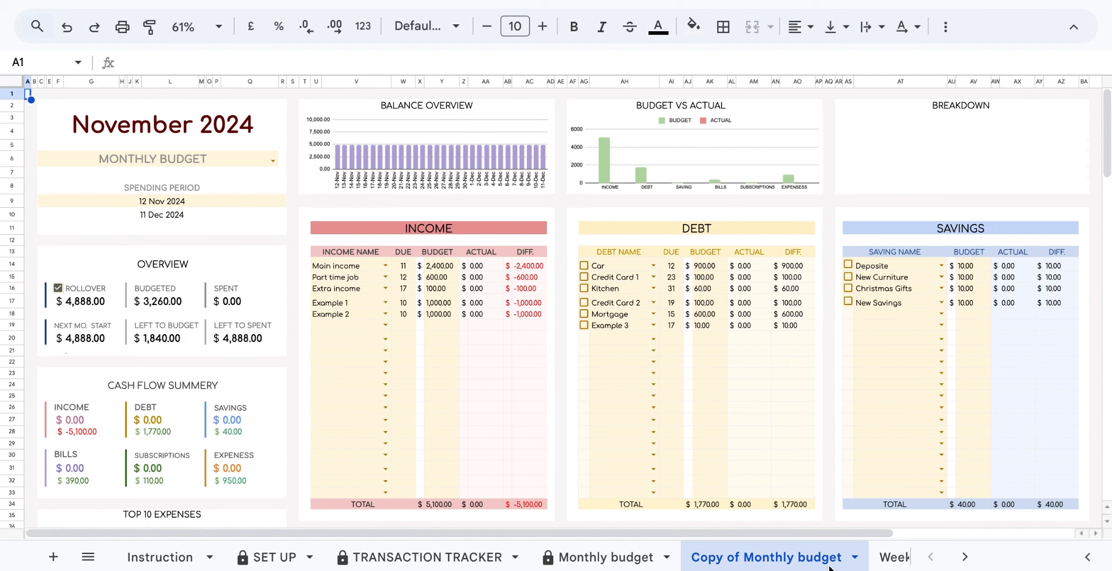
left_click(671, 558)
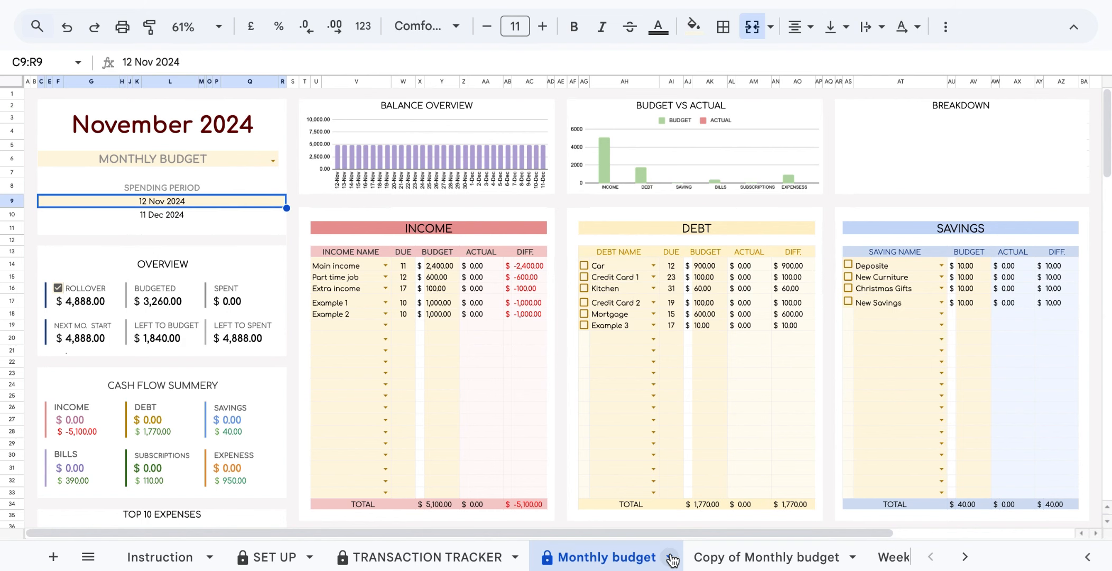
left_click(670, 558)
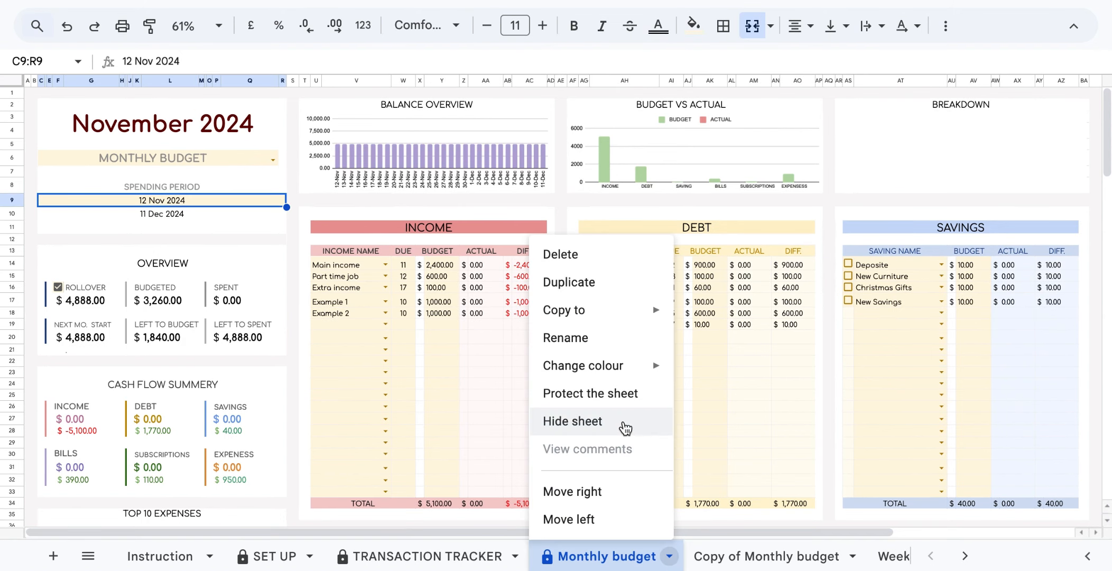
left_click(669, 556)
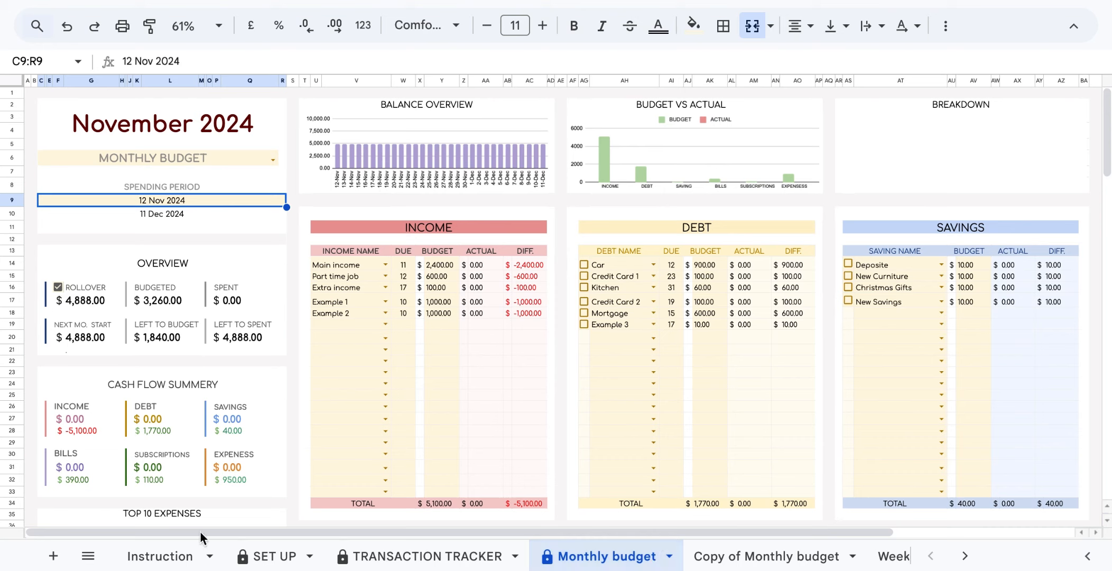
left_click(88, 556)
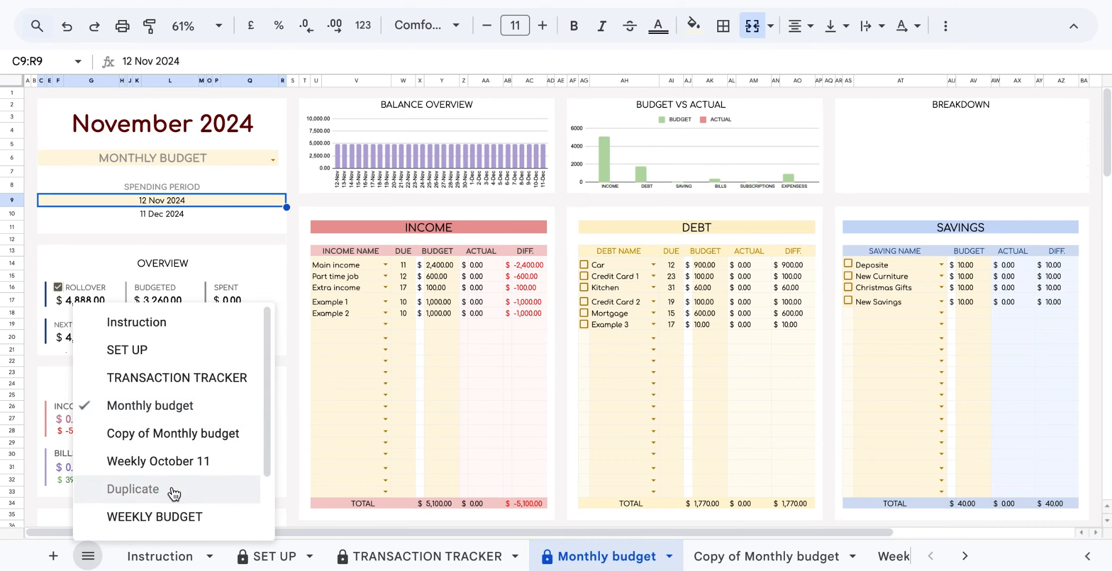
left_click(94, 563)
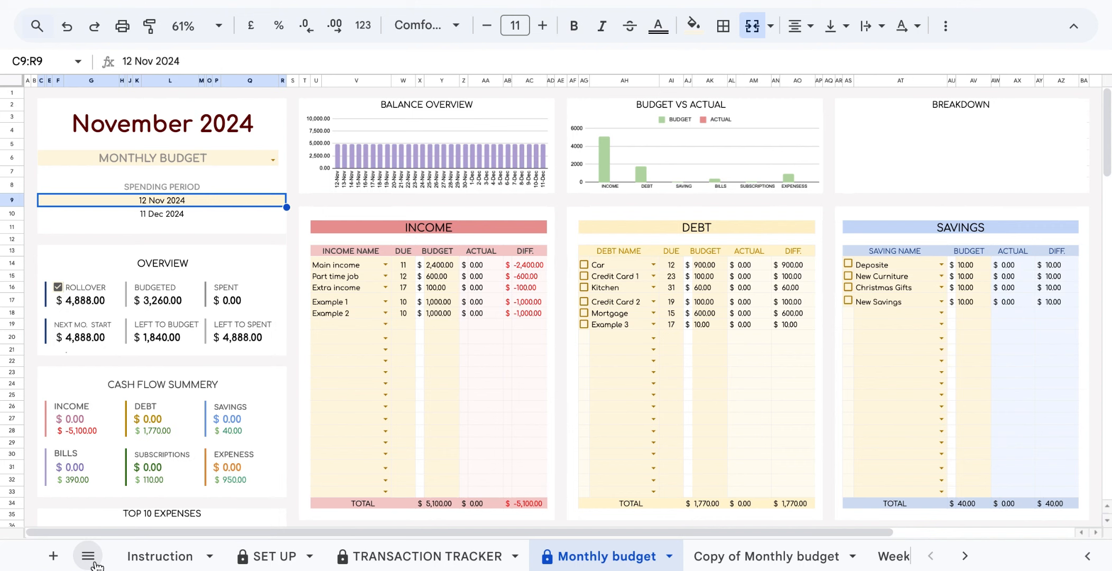
Open the Copy of Monthly budget sheet and switch its ROLLOVER option off and back on
left_click(743, 561)
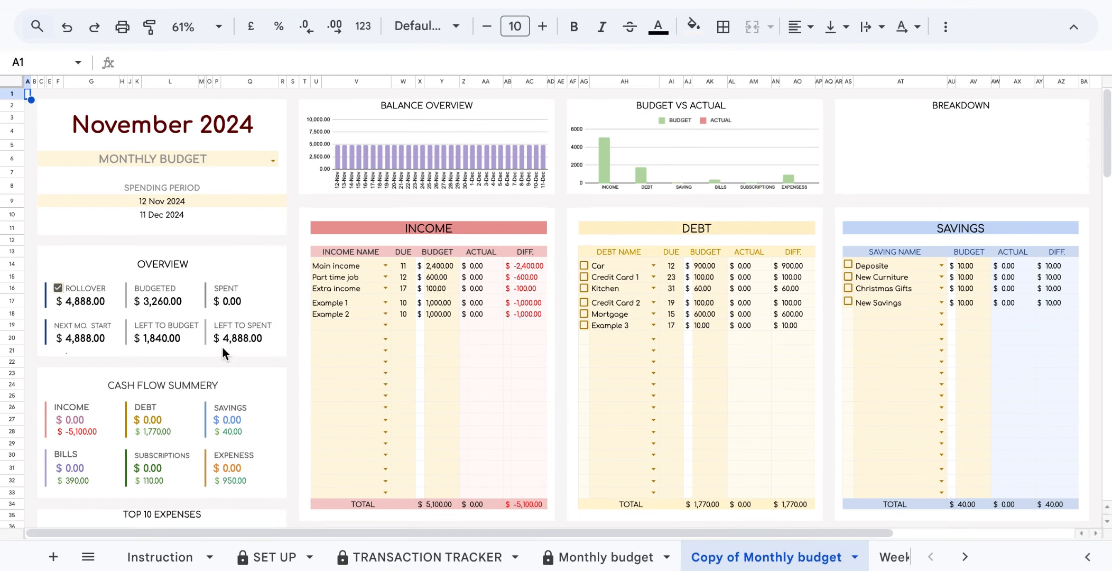
left_click(59, 287)
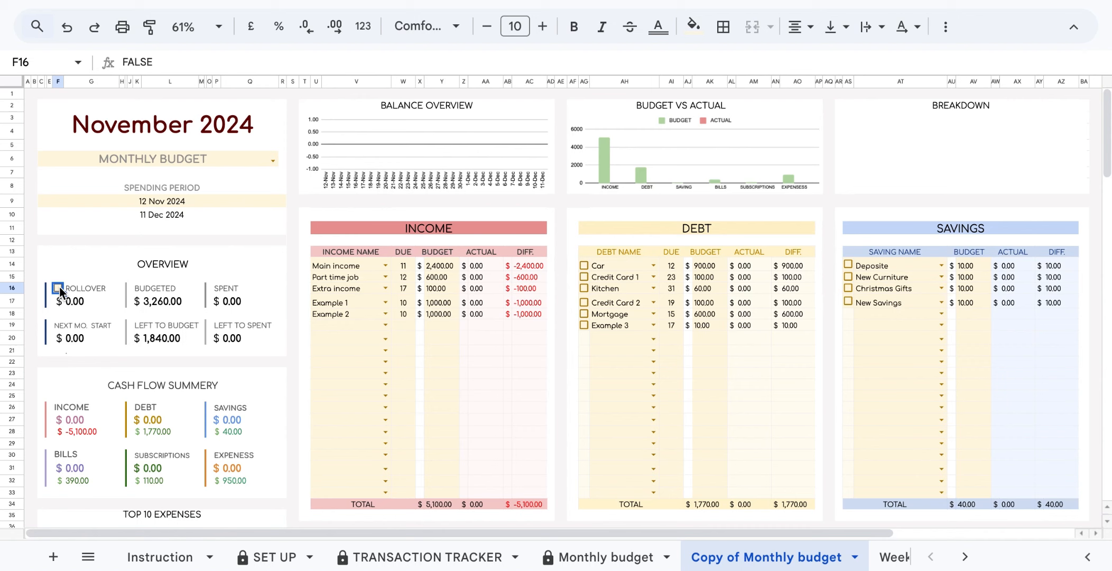
left_click(59, 289)
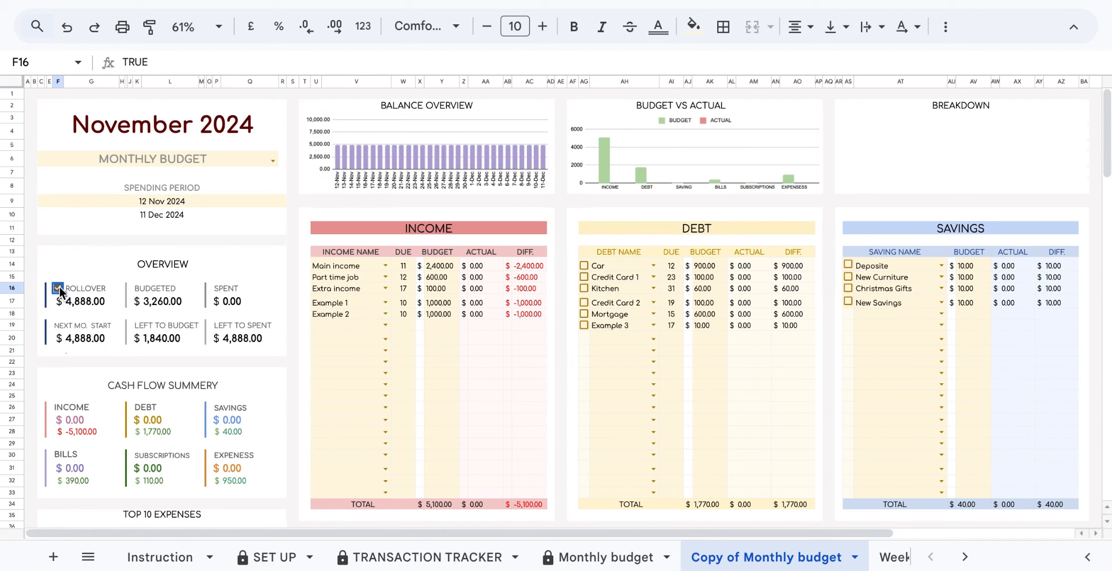
Clear the name, due day and budget amount of Kitchen in the copied sheet's DEBT table
left_click(612, 289)
key("Delete")
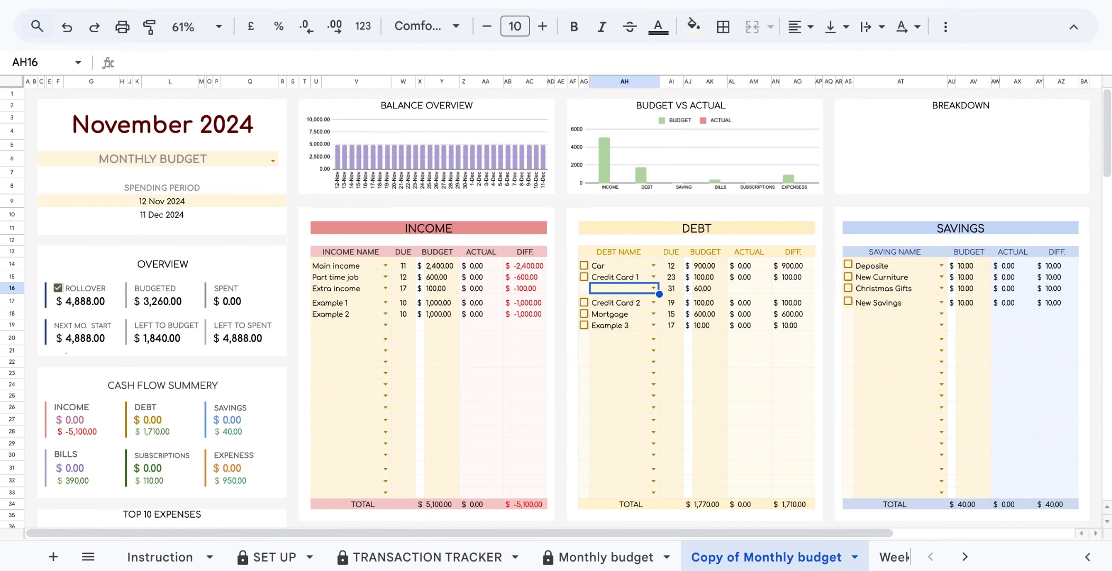
left_click(674, 291)
key("Delete")
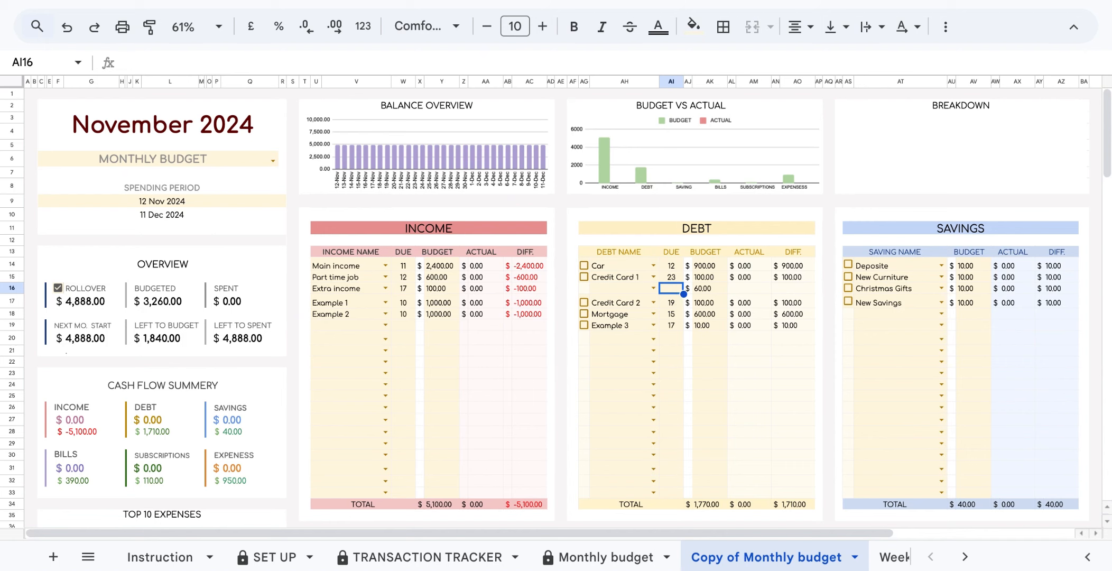
left_click(704, 292)
key("Delete")
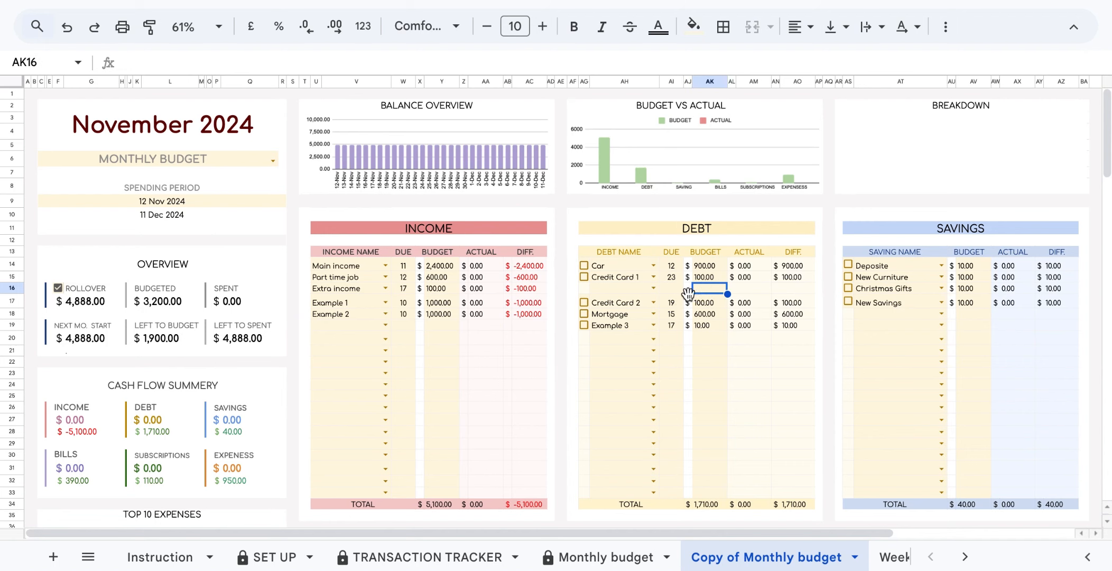
Clear the name, due day and budget amount of Example 3 in the DEBT table
left_click(627, 326)
key("Delete")
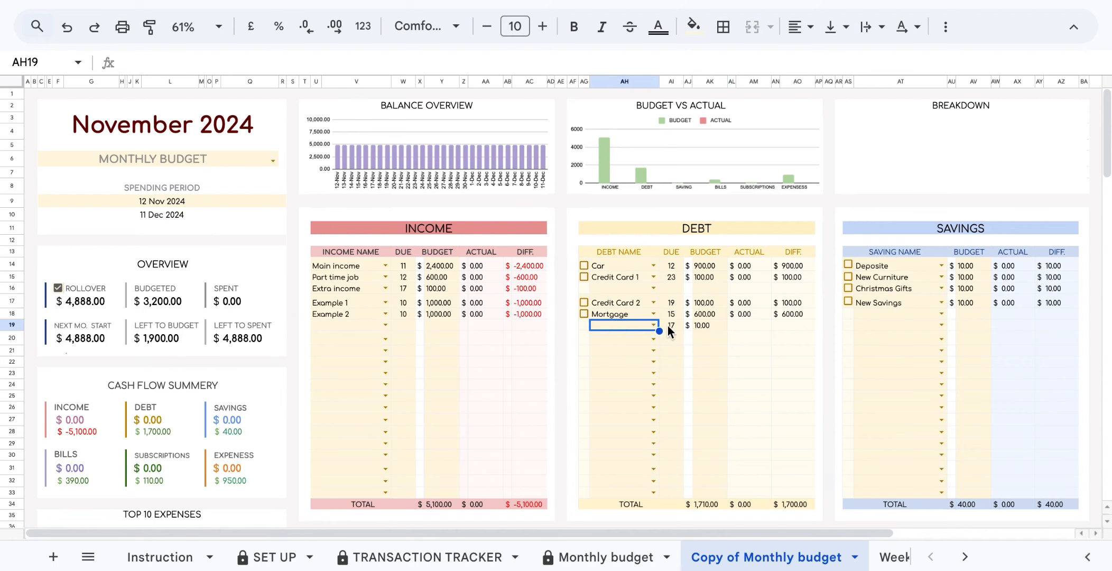
left_click(673, 325)
key("Delete")
left_click(710, 324)
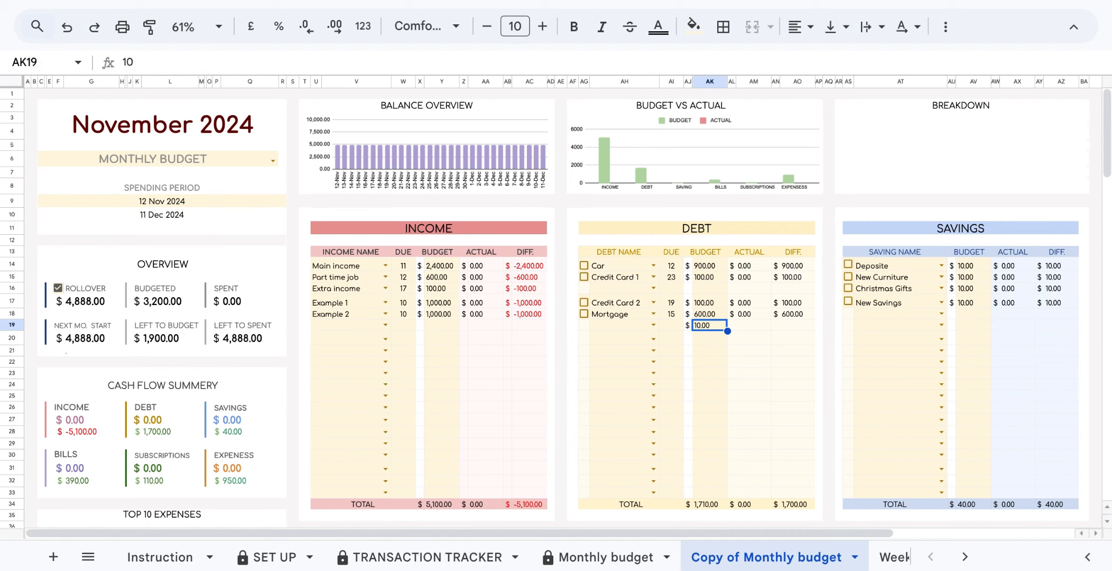
key("Delete")
Fill the empty row below Credit Card 1 in the DEBT table with Example 3, due day 20 and a budget of 300
left_click(654, 288)
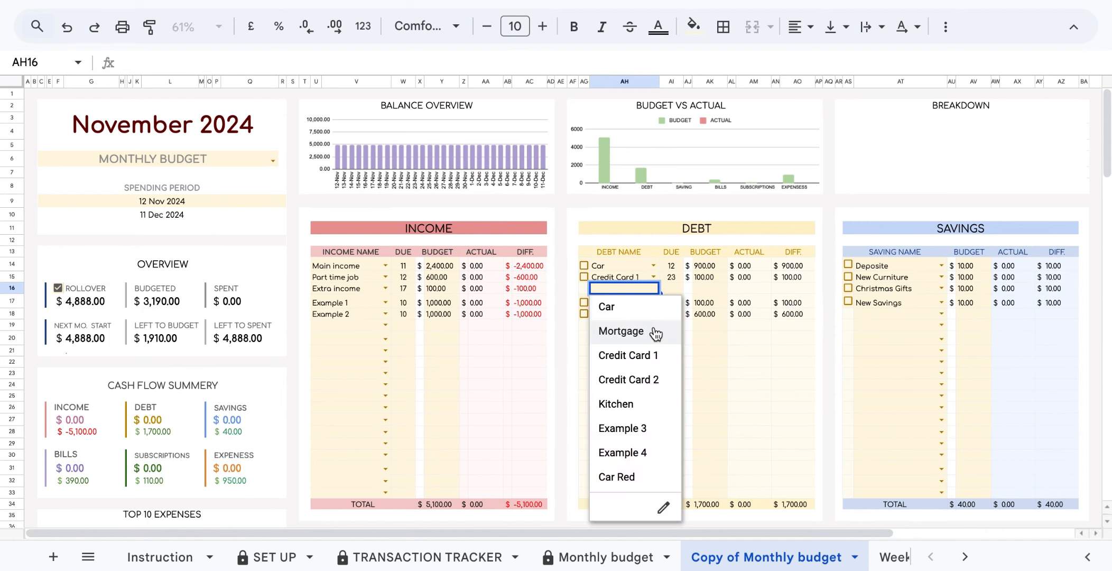
left_click(641, 430)
left_click(699, 288)
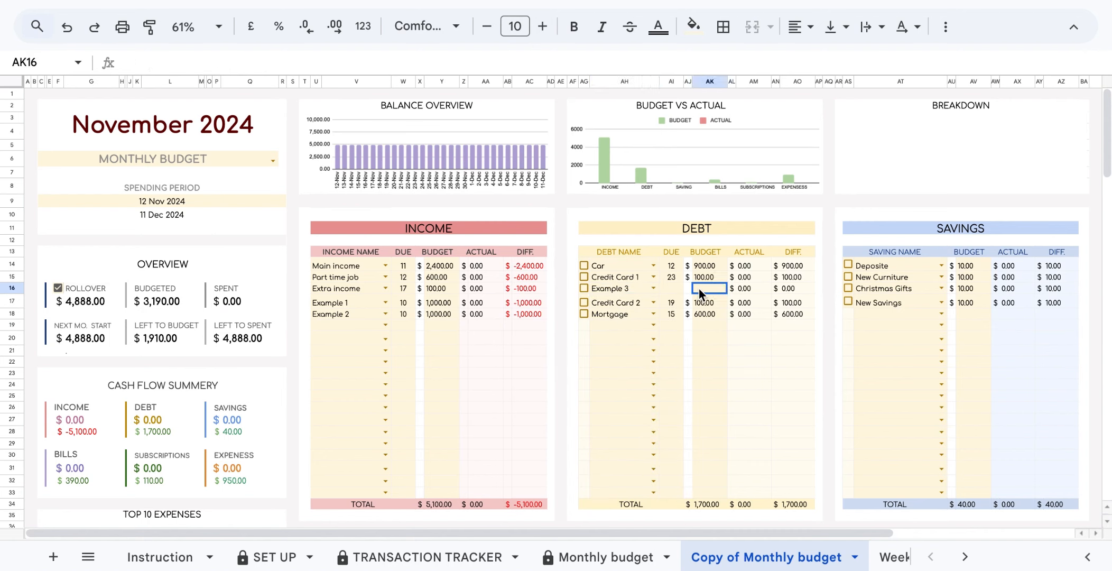
type("300")
left_click(668, 288)
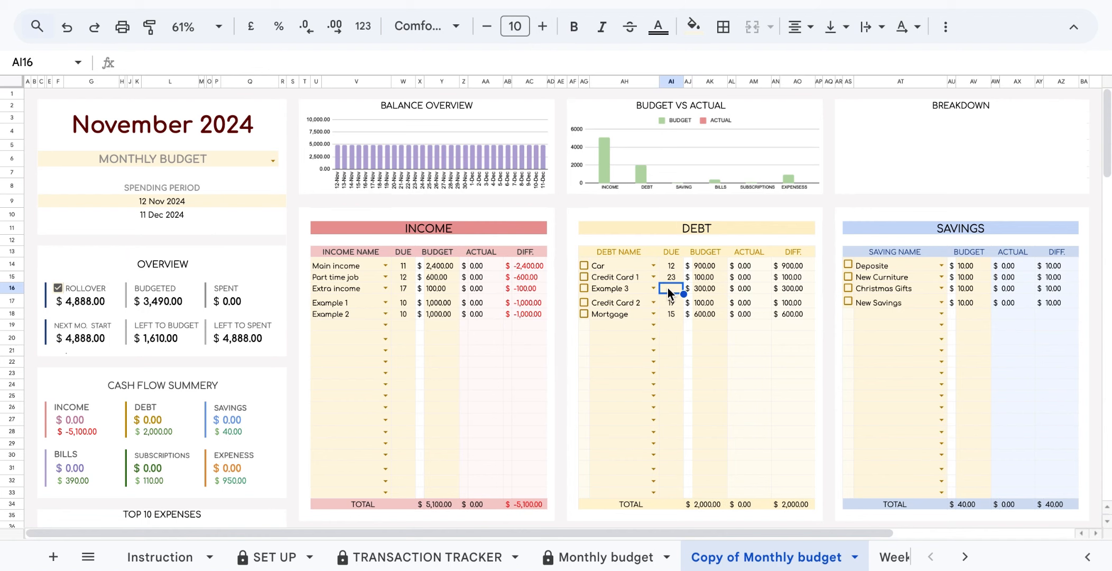
type("20")
left_click(705, 365)
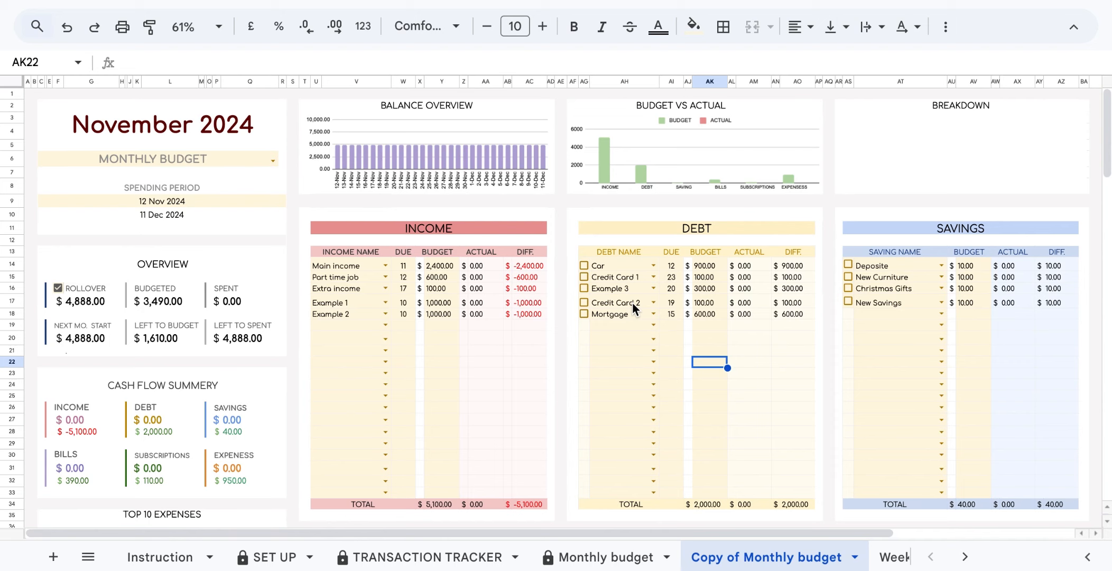
Clear the name and budget amount of New Curniture in the SAVINGS table
left_click(910, 277)
key("Delete")
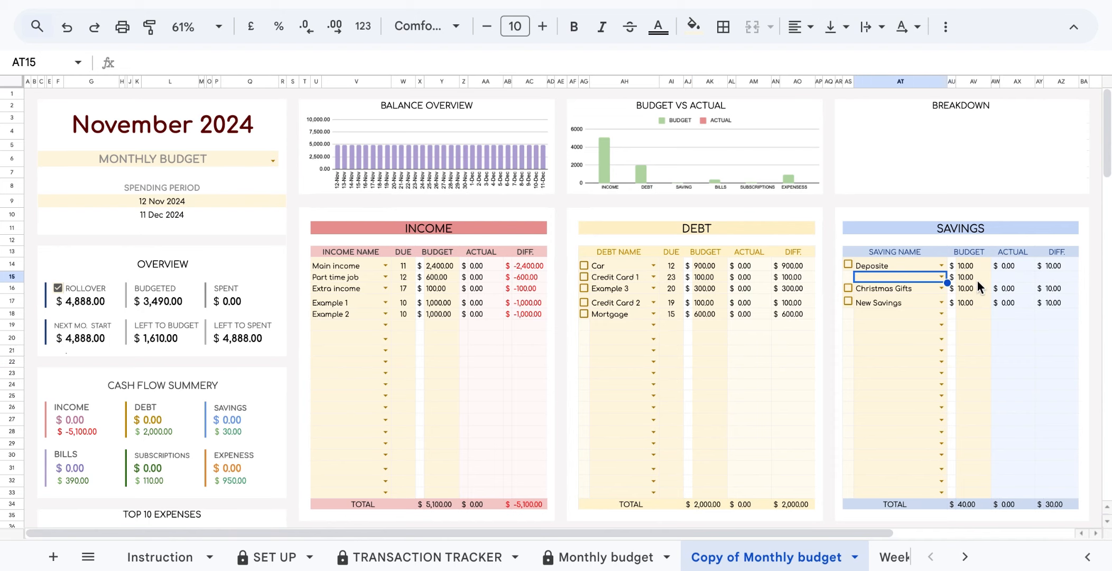
left_click(976, 277)
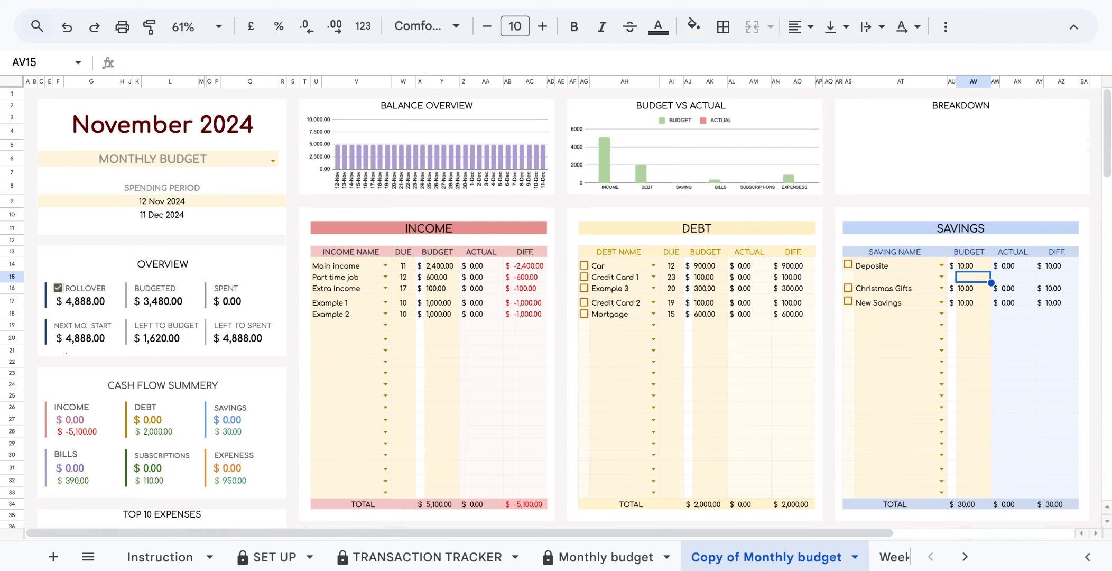
Add "new category" below Car 1 in the SAVINGS categories of the SET UP sheet
left_click(264, 556)
left_click(563, 264)
type("new category")
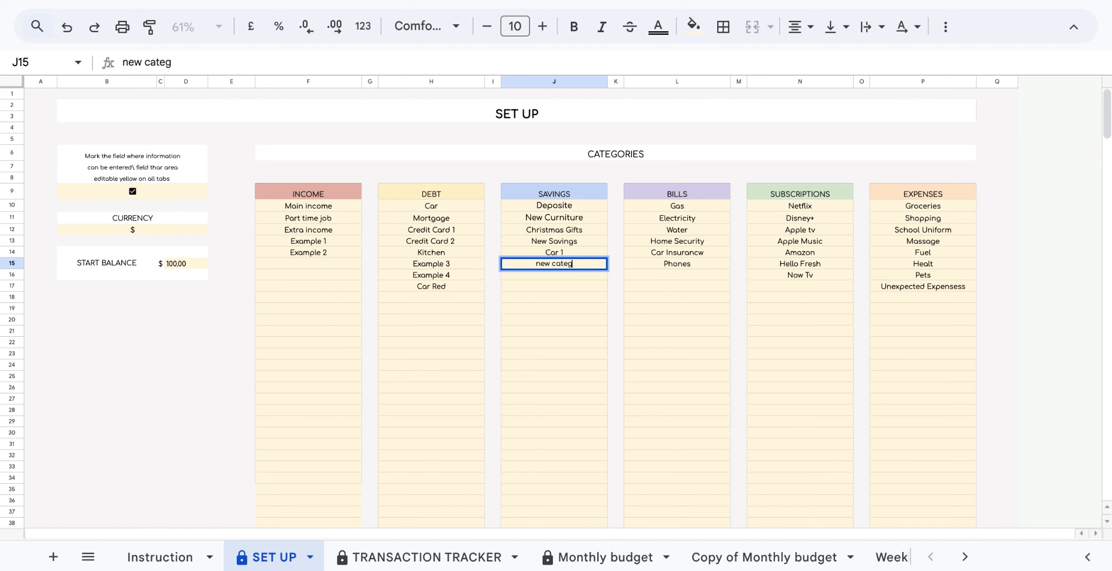
Fill the empty SAVINGS row on the Copy of Monthly budget sheet with new category and a budget of 20
left_click(772, 558)
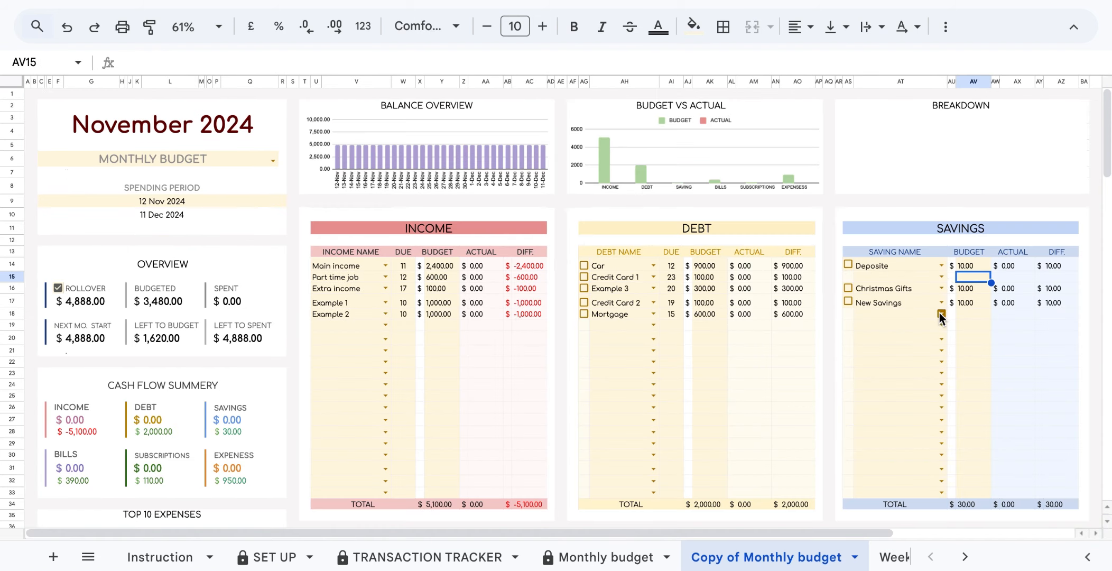
left_click(942, 277)
left_click(908, 418)
left_click(967, 277)
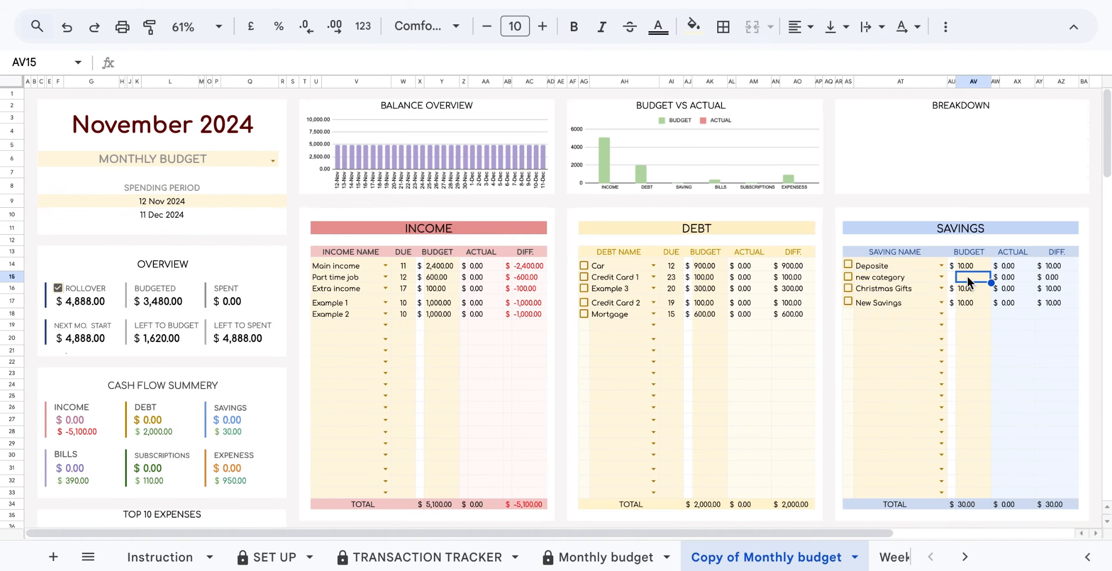
type("20")
left_click(887, 408)
Clear the budget amount, due day and name of Mortgage in the DEBT table
left_click(706, 314)
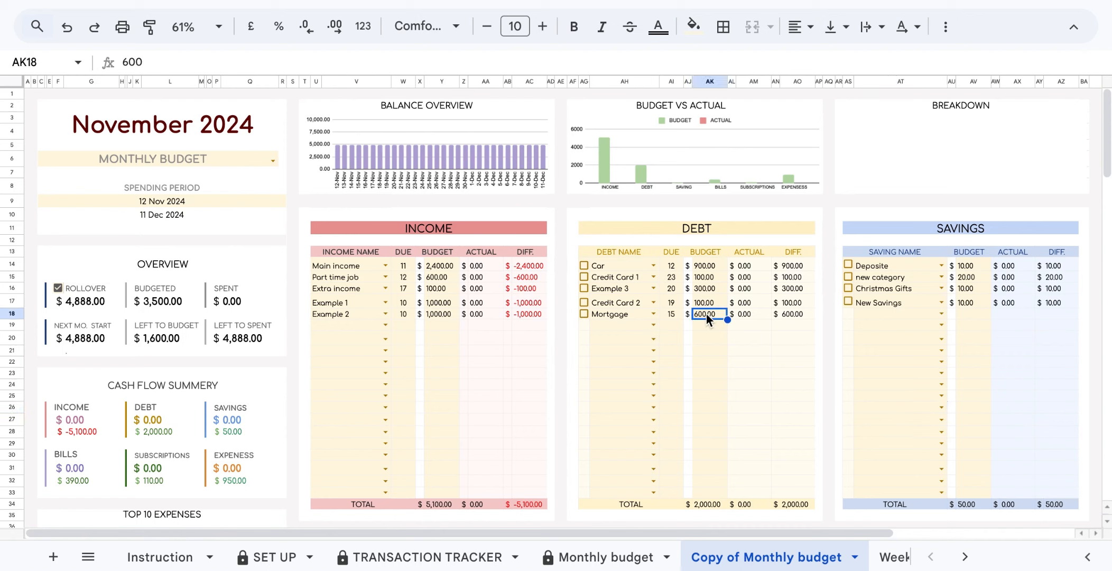
key("Delete")
left_click(671, 313)
key("Delete")
left_click(626, 316)
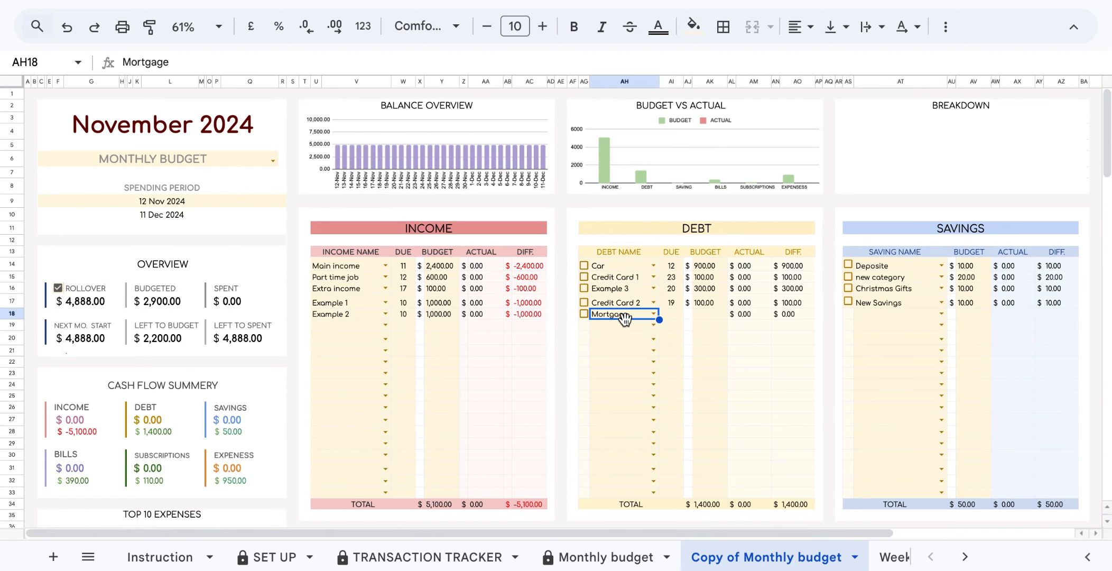
key("Delete")
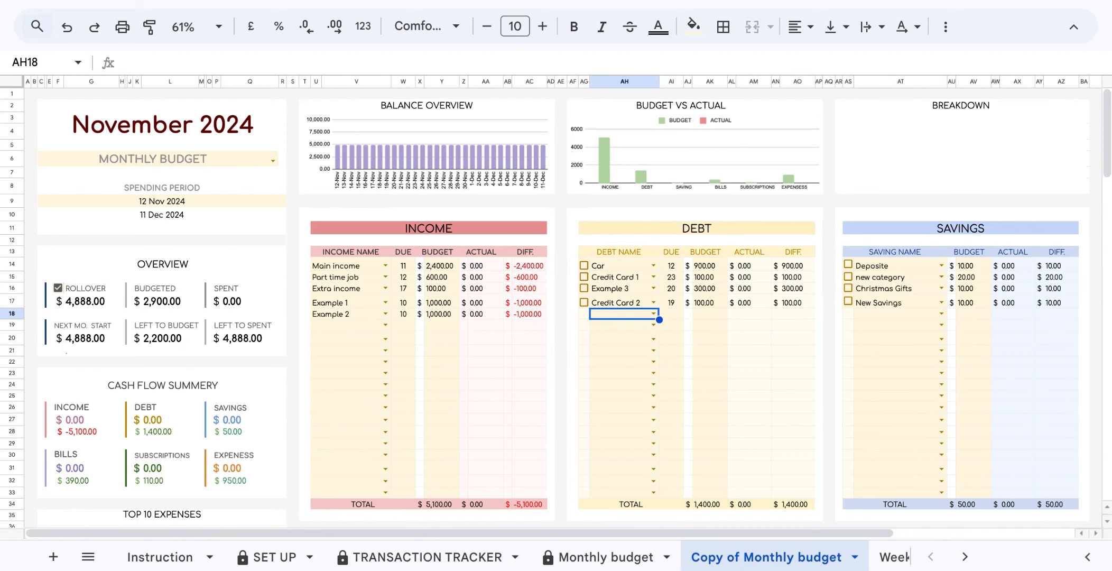
Undo the clearing of the Mortgage name, due day and budget amount
left_click(68, 27)
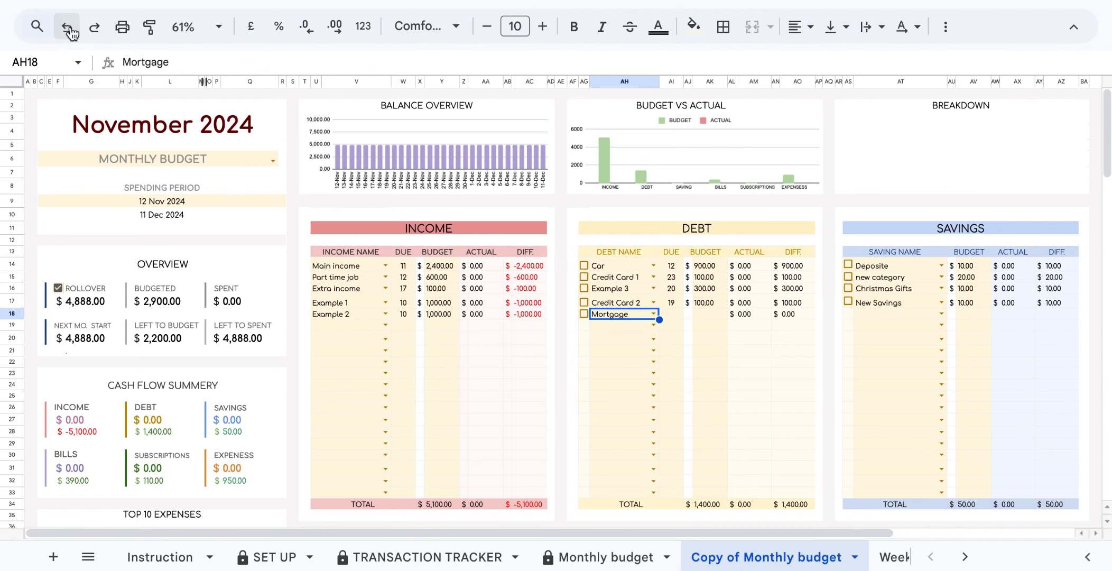
left_click(67, 27)
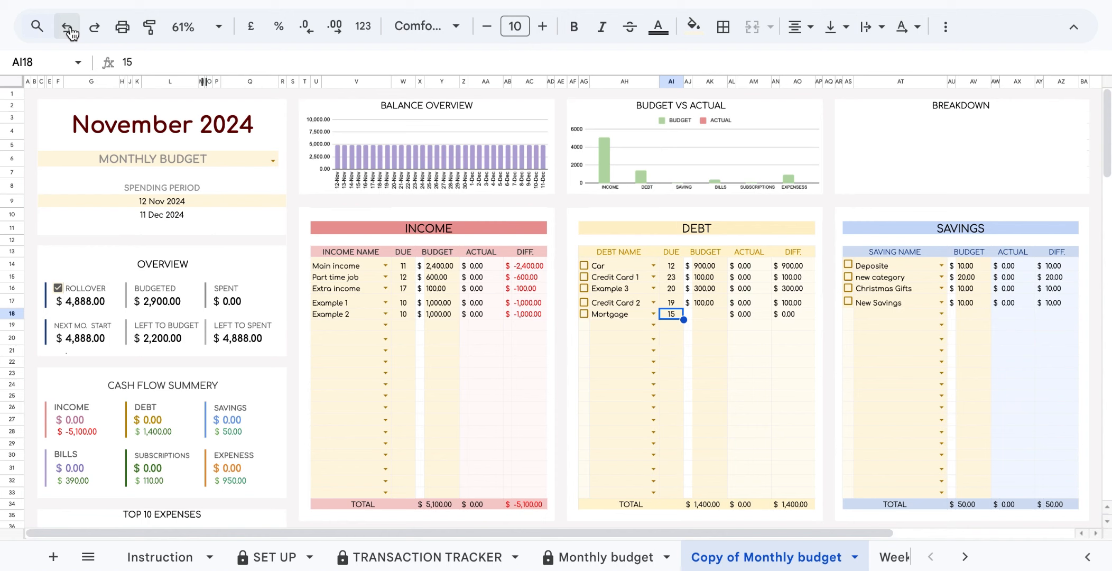
left_click(69, 28)
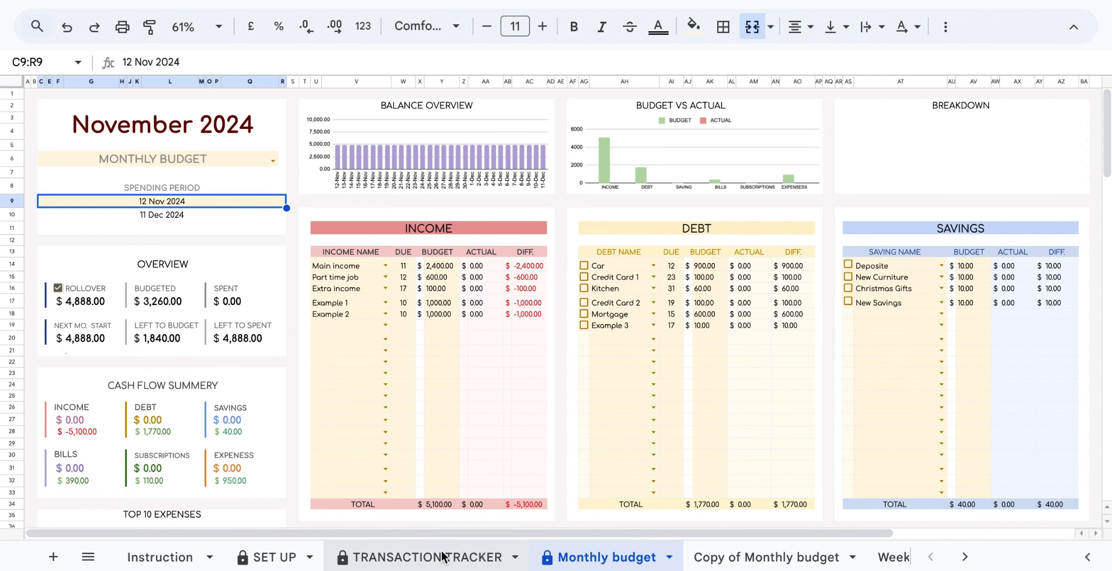
Set the start date of the SPENDING PERIOD on the TRANSACTION TRACKER sheet to 11 Oct 2024
left_click(443, 556)
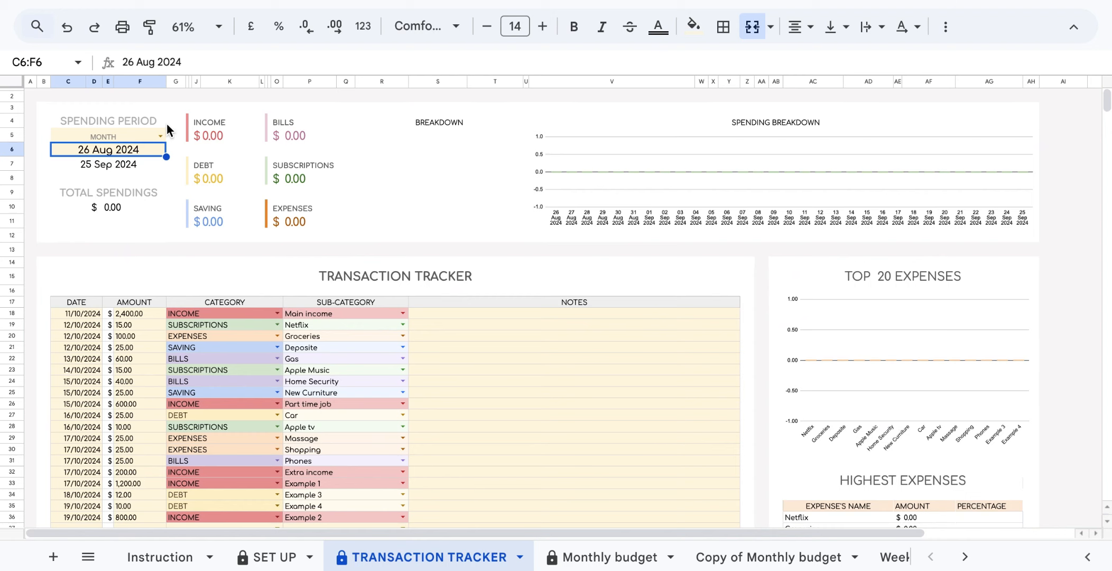
double_click(136, 149)
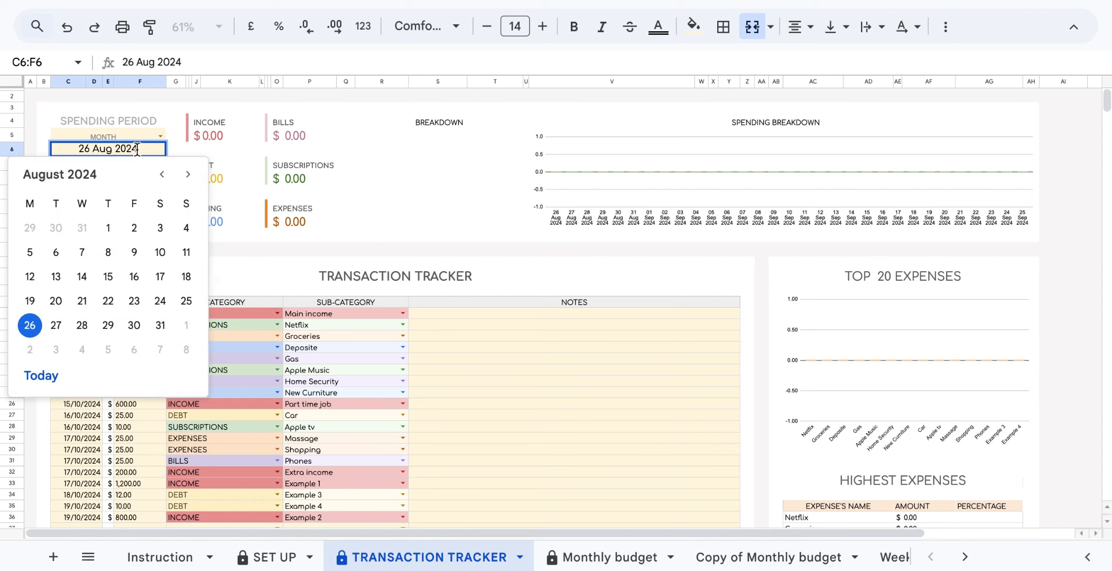
left_click(188, 177)
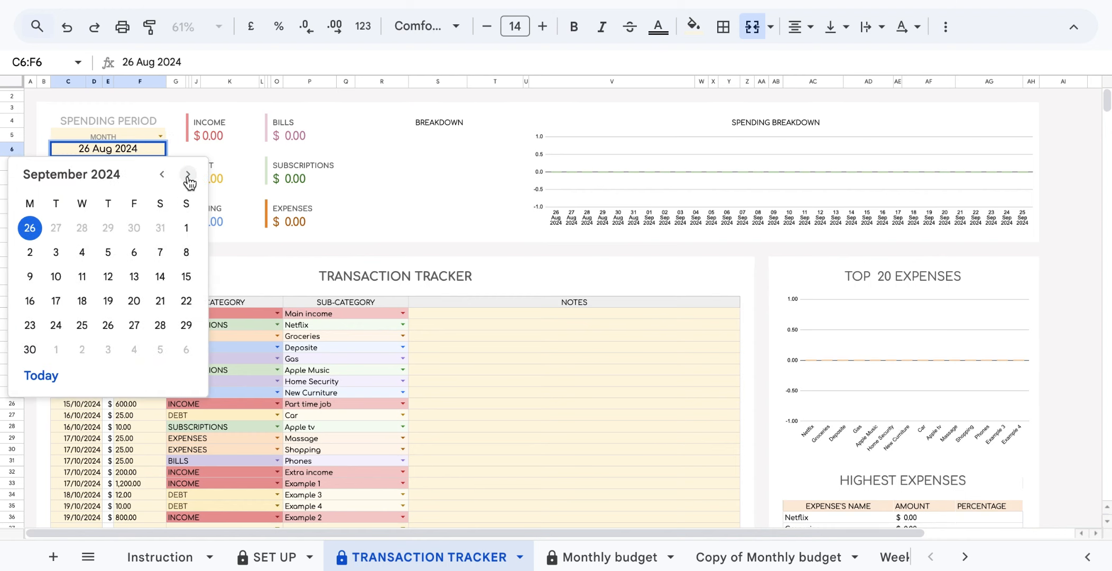
left_click(188, 175)
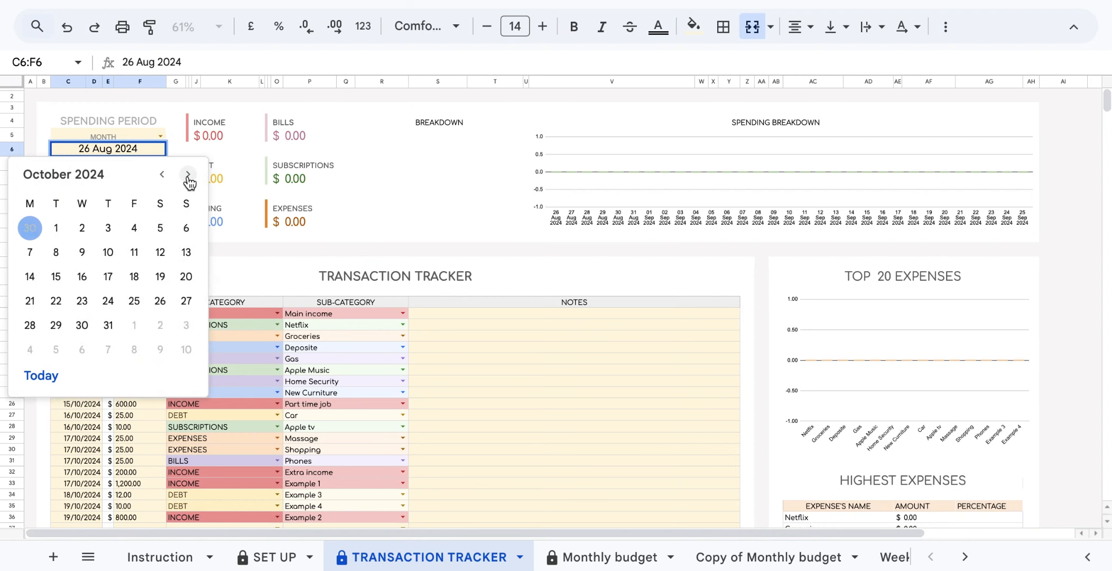
left_click(134, 252)
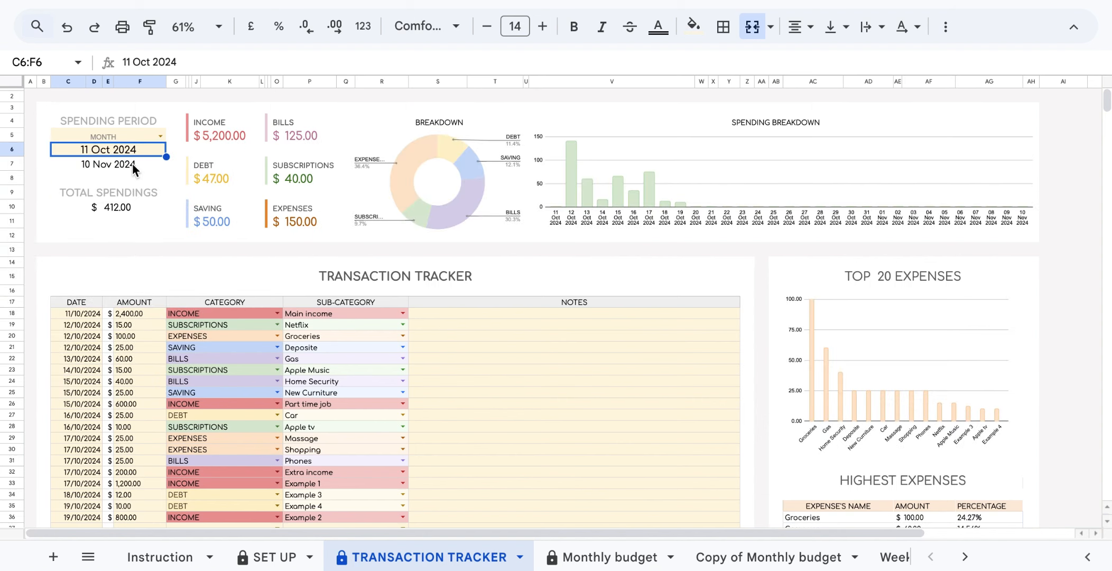
Switch the SPENDING PERIOD on the TRANSACTION TRACKER sheet to WEEK
left_click(159, 137)
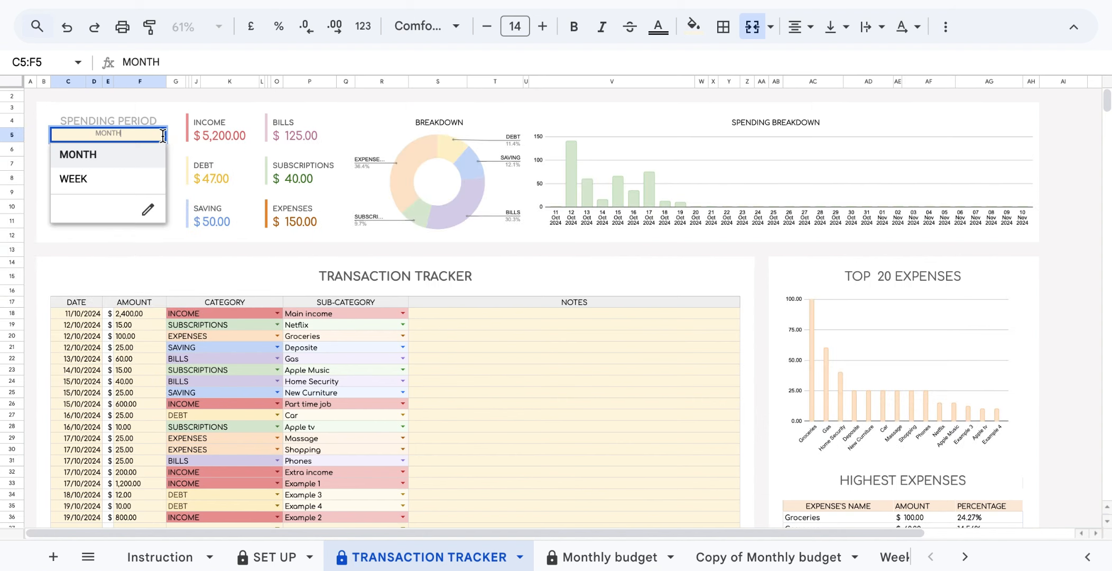
left_click(136, 179)
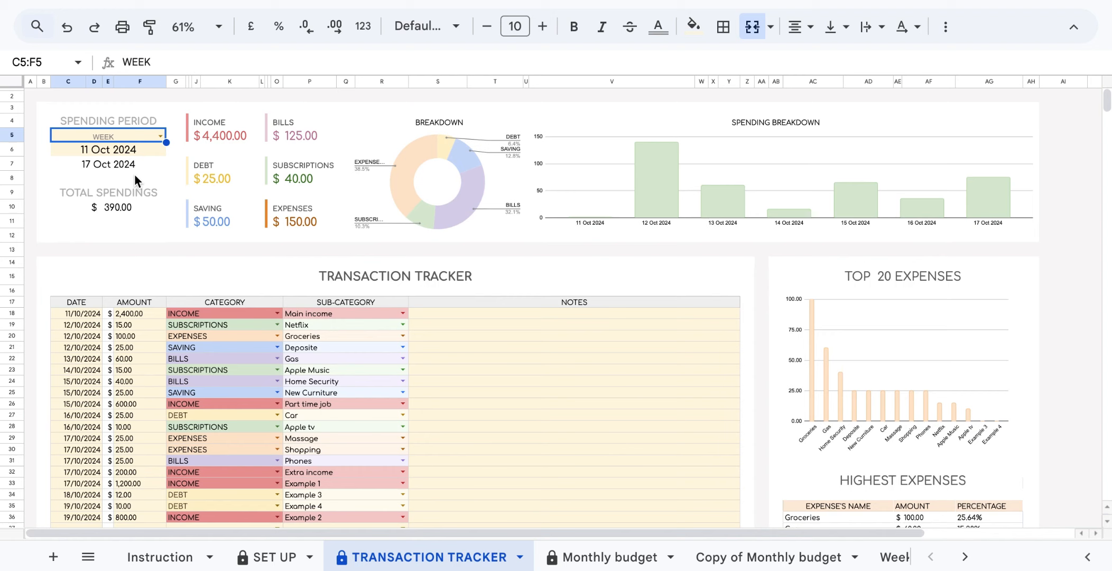
left_click(136, 192)
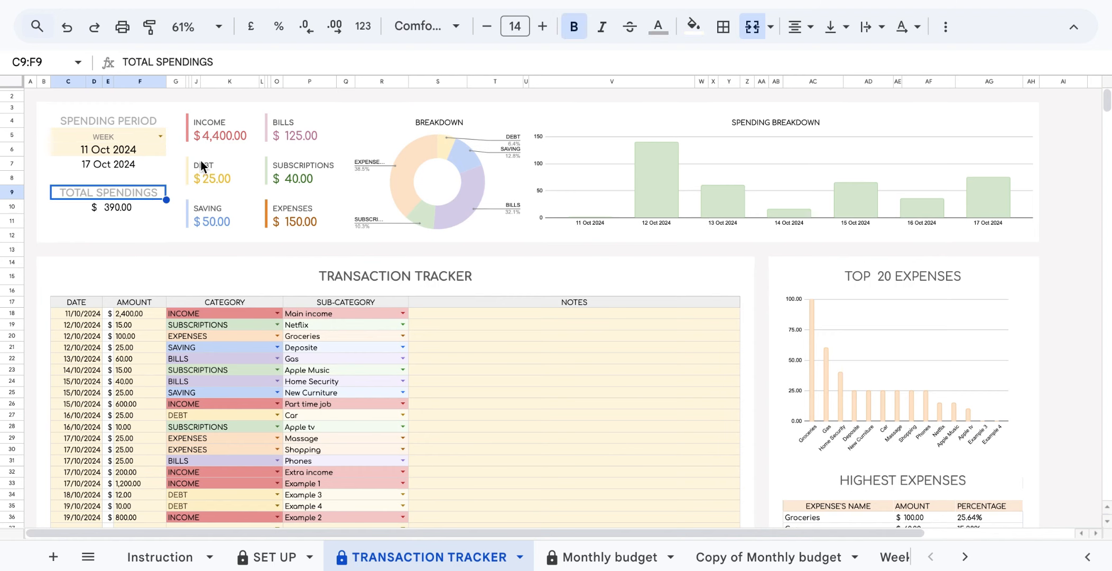
Review the weekly category totals, the BREAKDOWN donut chart and the SPENDING BREAKDOWN bar chart
left_click(234, 124)
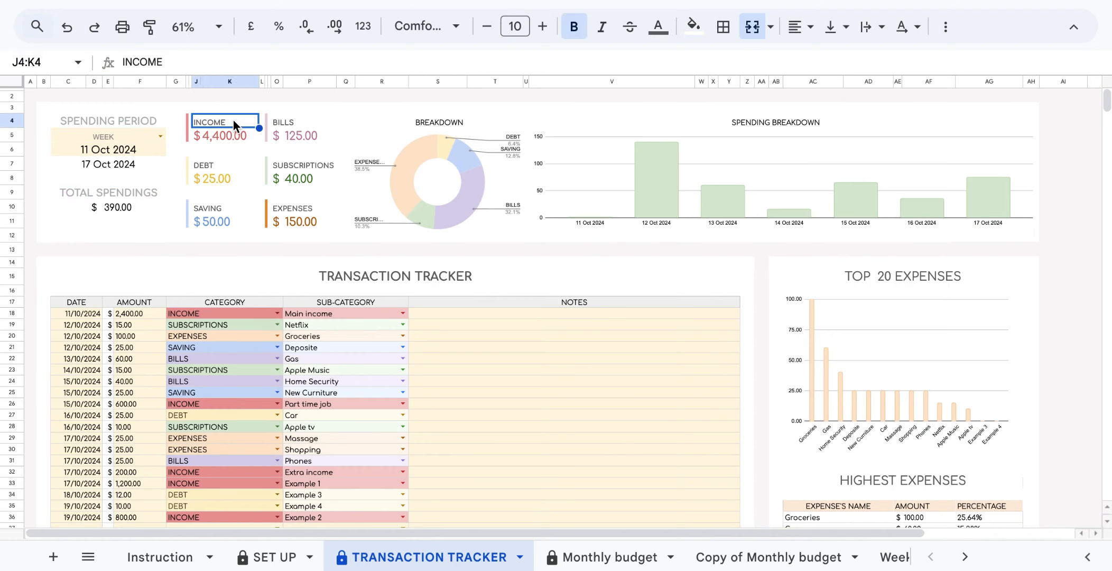
left_click(243, 163)
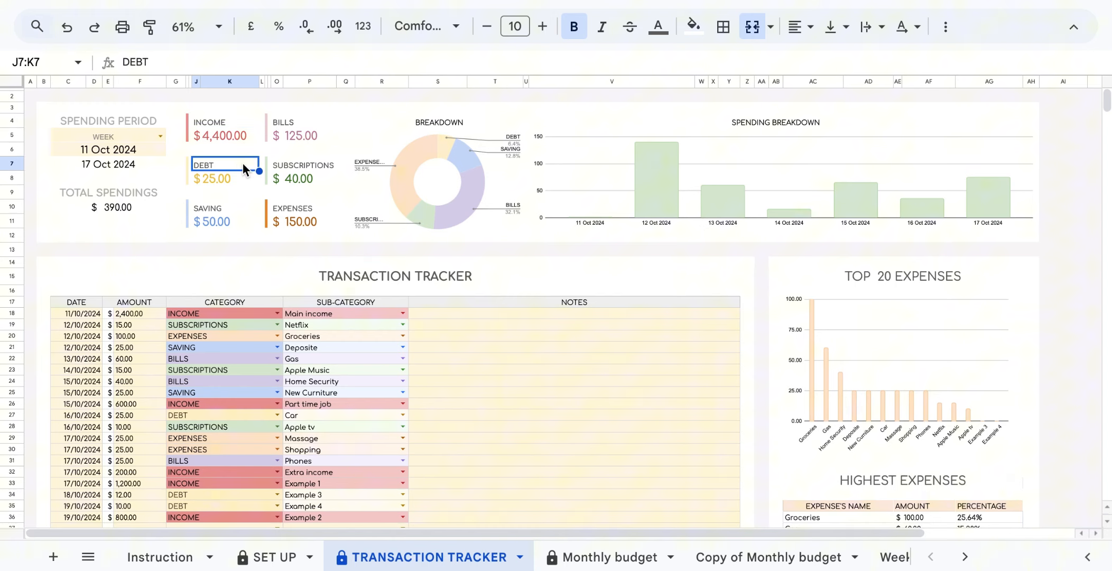
left_click(237, 205)
left_click(292, 128)
left_click(311, 165)
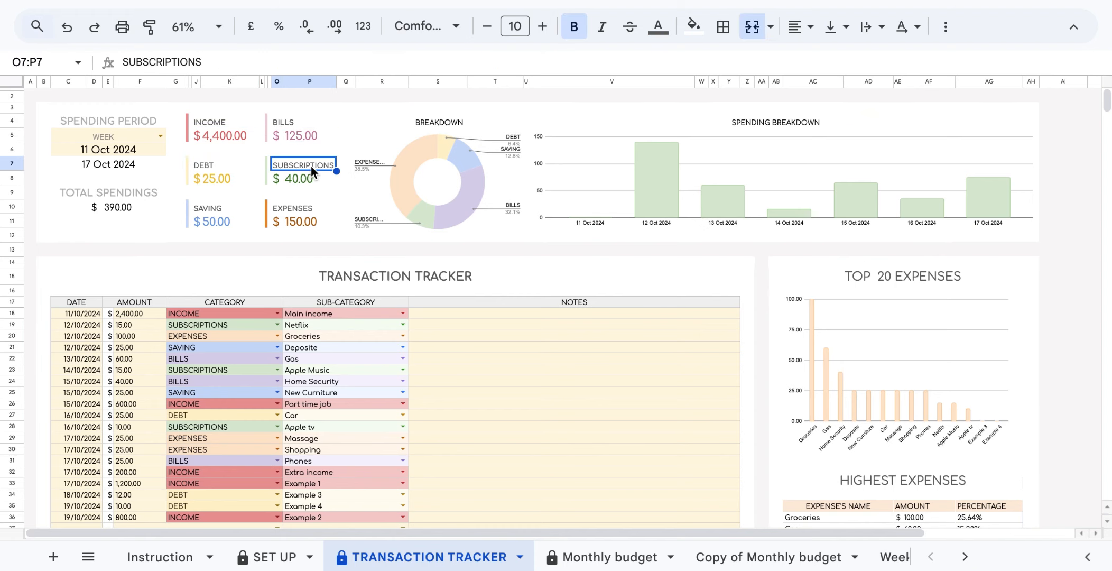
left_click(306, 206)
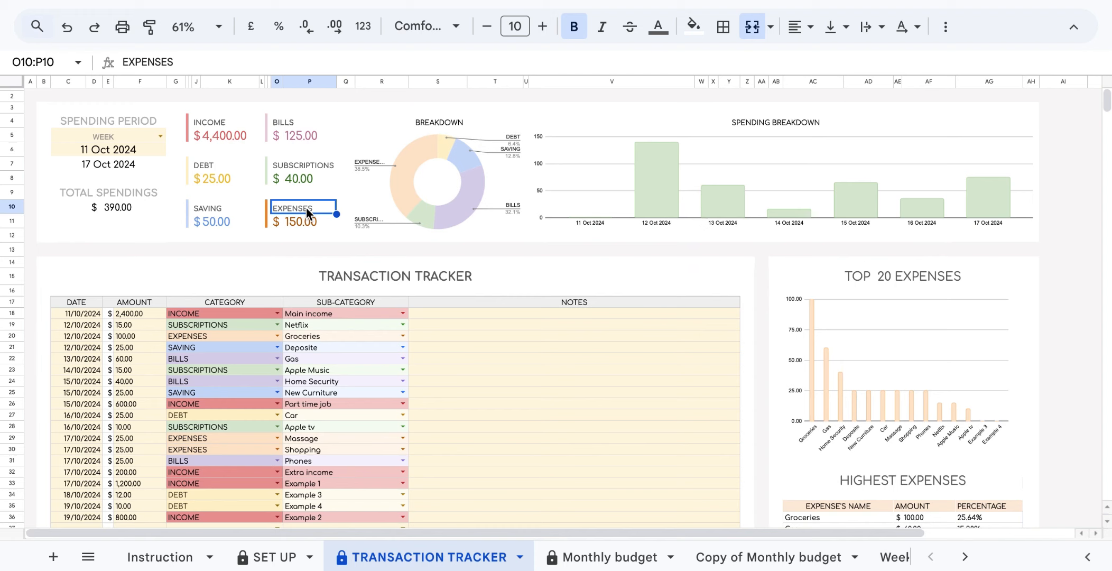
left_click(450, 188)
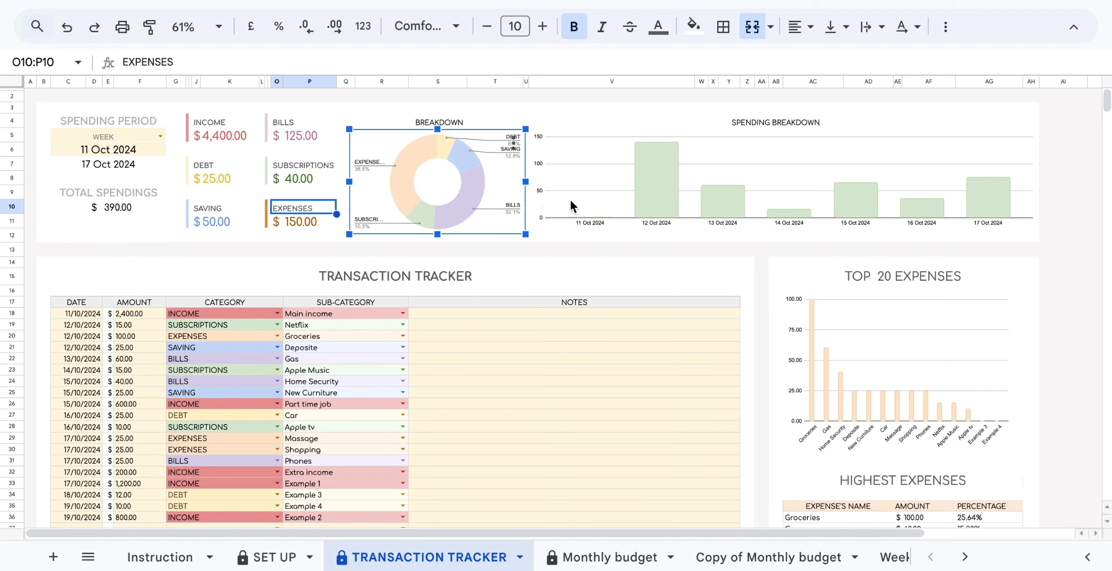
left_click(610, 204)
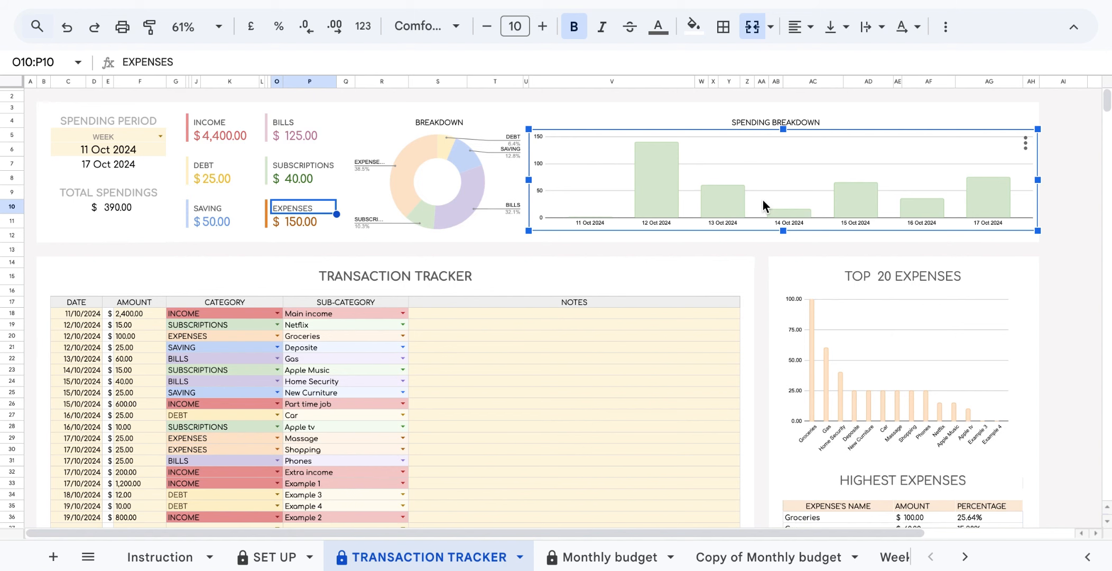
Examine the TOP 20 EXPENSES chart and the HIGHEST EXPENSES table for the selected week
scroll(763, 201, "down", 5)
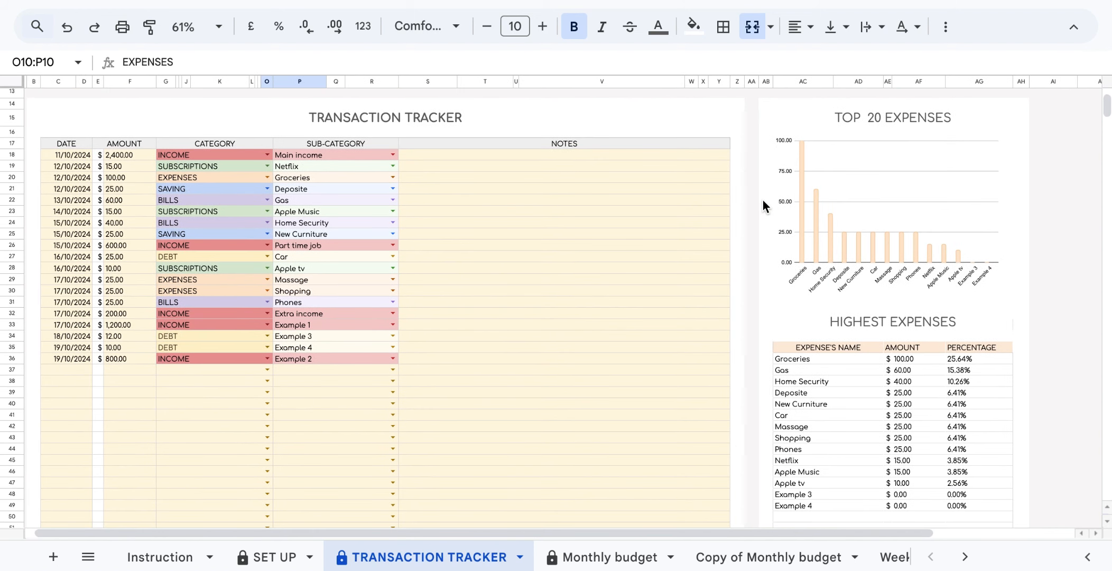
left_click(895, 200)
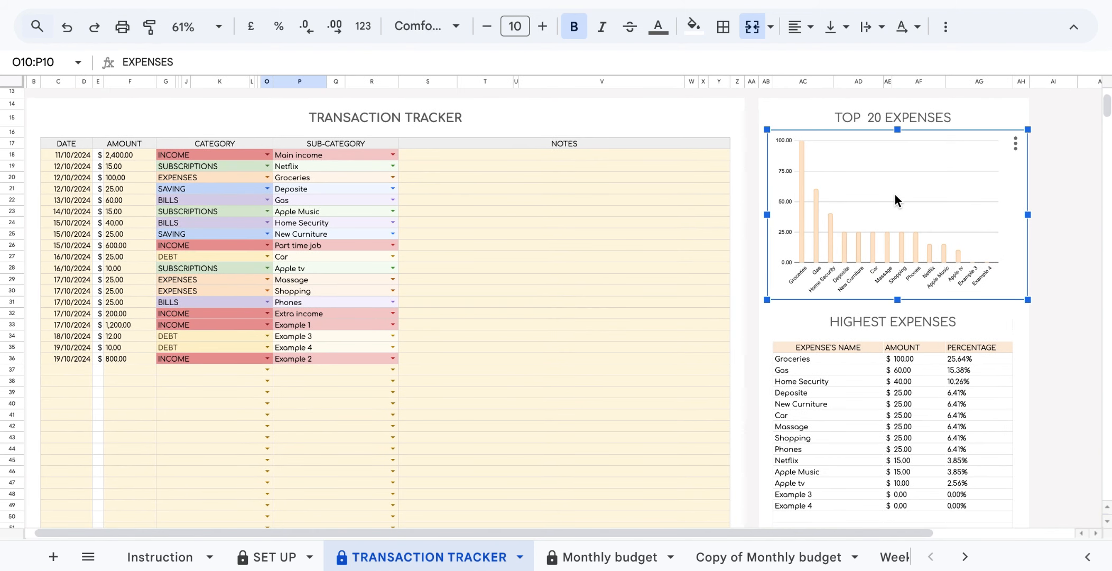
left_click(875, 324)
scroll(888, 354, "down", 4)
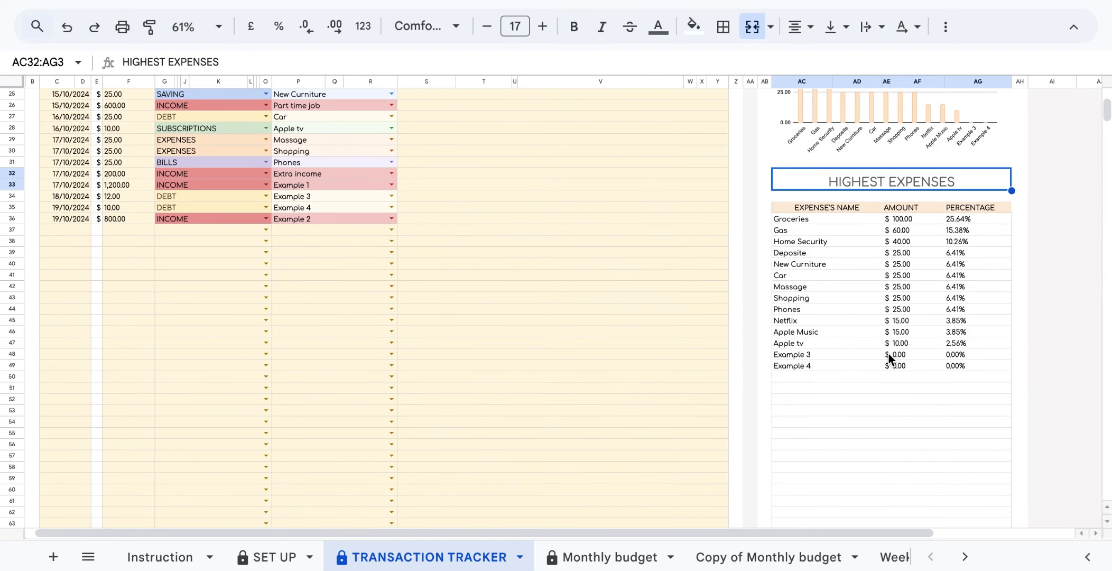
scroll(888, 354, "up", 9)
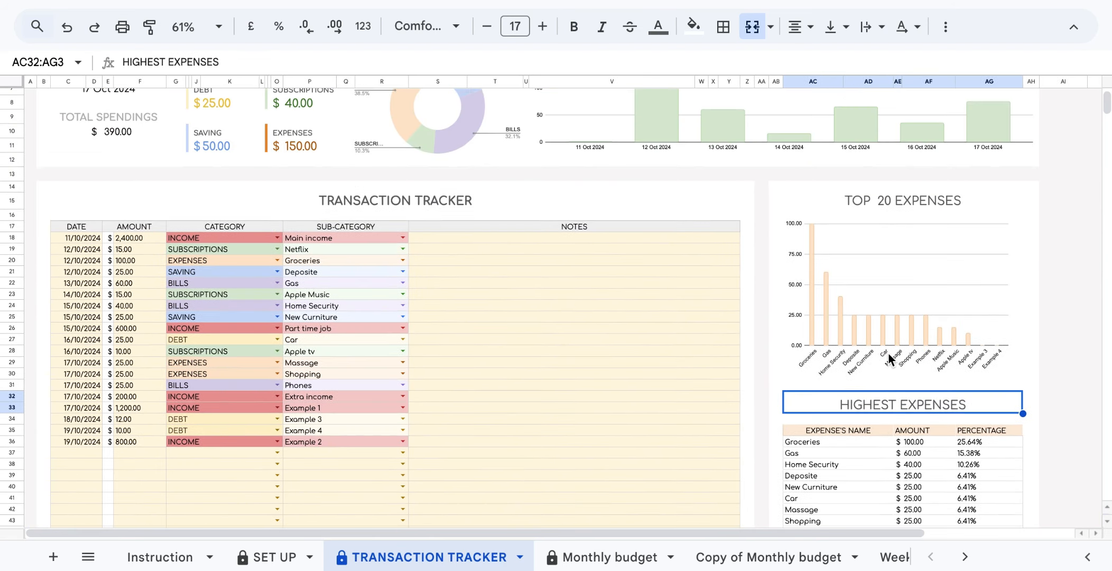
Add a transaction in the first empty tracker row, dated 20/10/2024 with an amount of 60.76
scroll(615, 402, "down", 4)
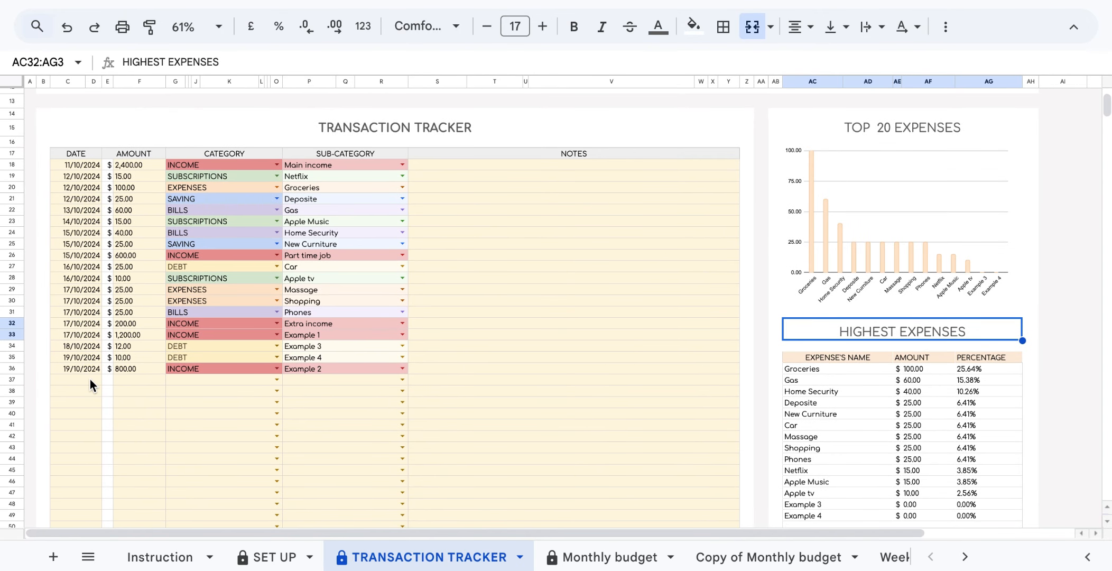
double_click(89, 380)
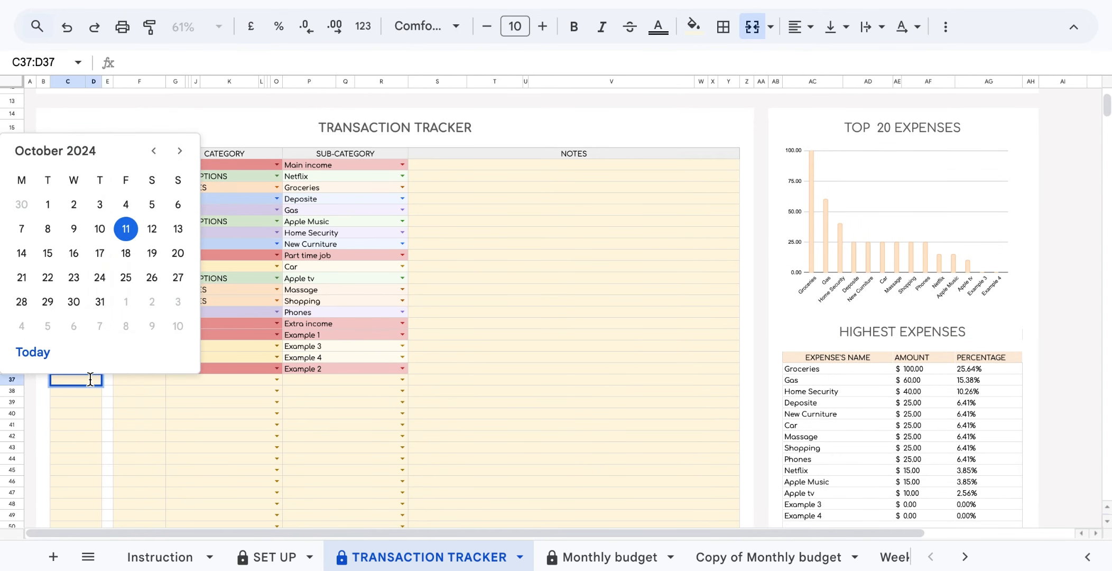
left_click(178, 254)
left_click(126, 379)
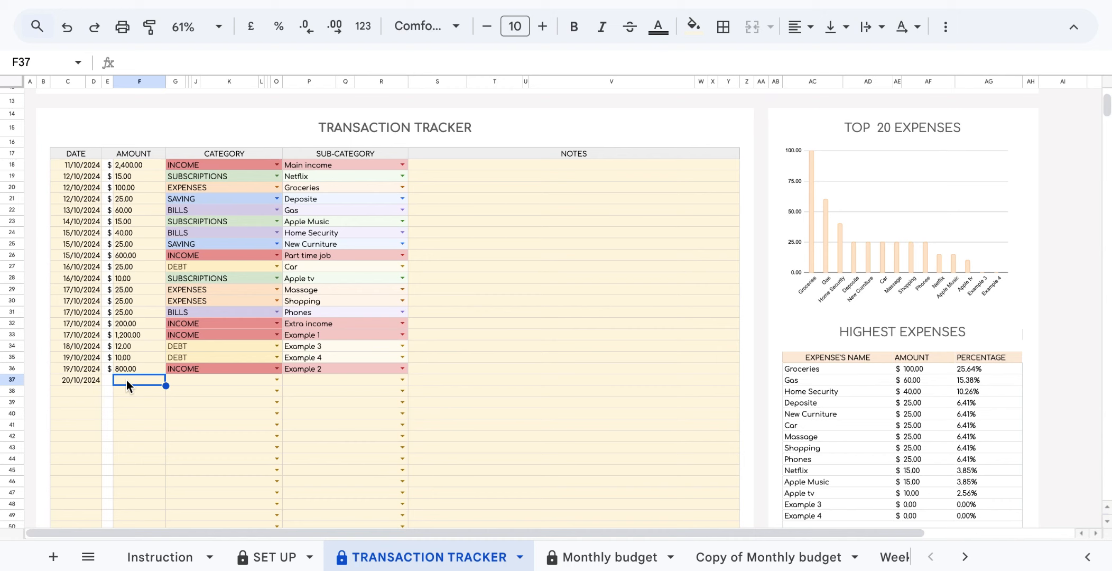
type("60.")
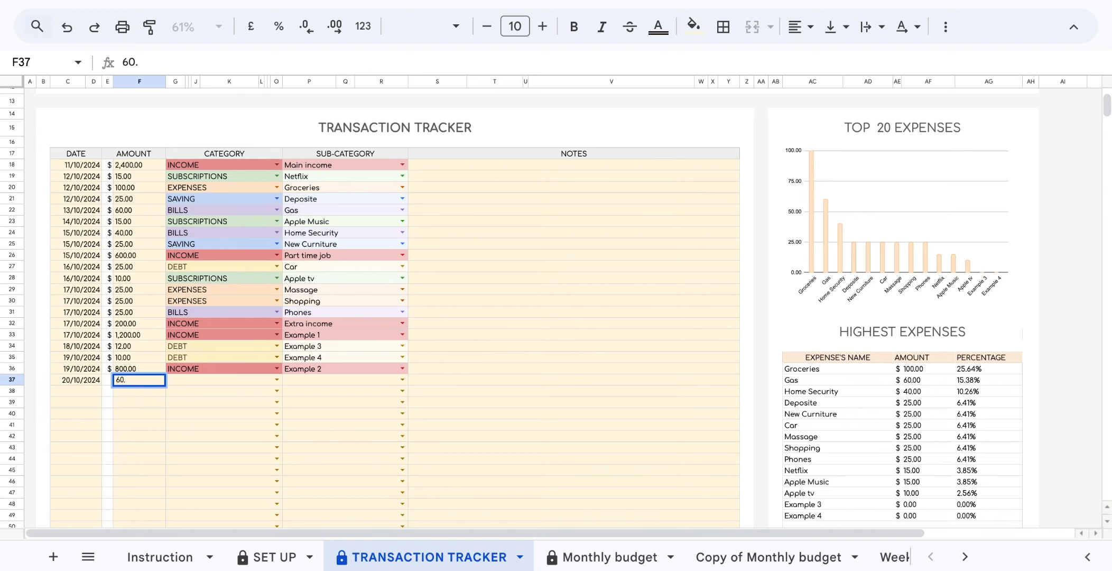
type("76")
Categorise the 20/10/2024 transaction as SAVING with sub-category Deposite and add the note "deposit added"
left_click(277, 379)
left_click(248, 426)
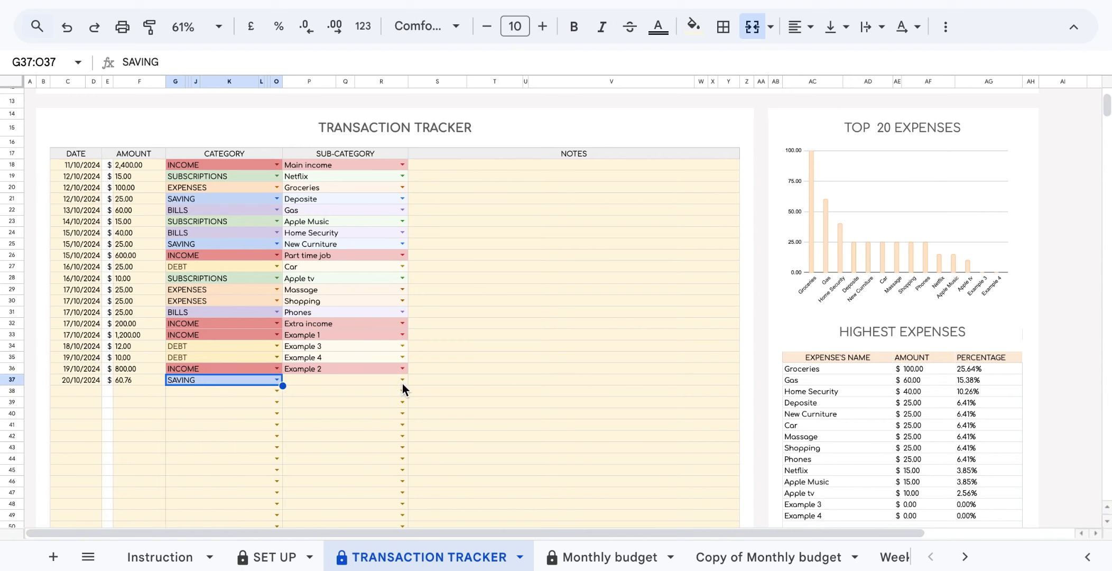
left_click(403, 379)
left_click(377, 403)
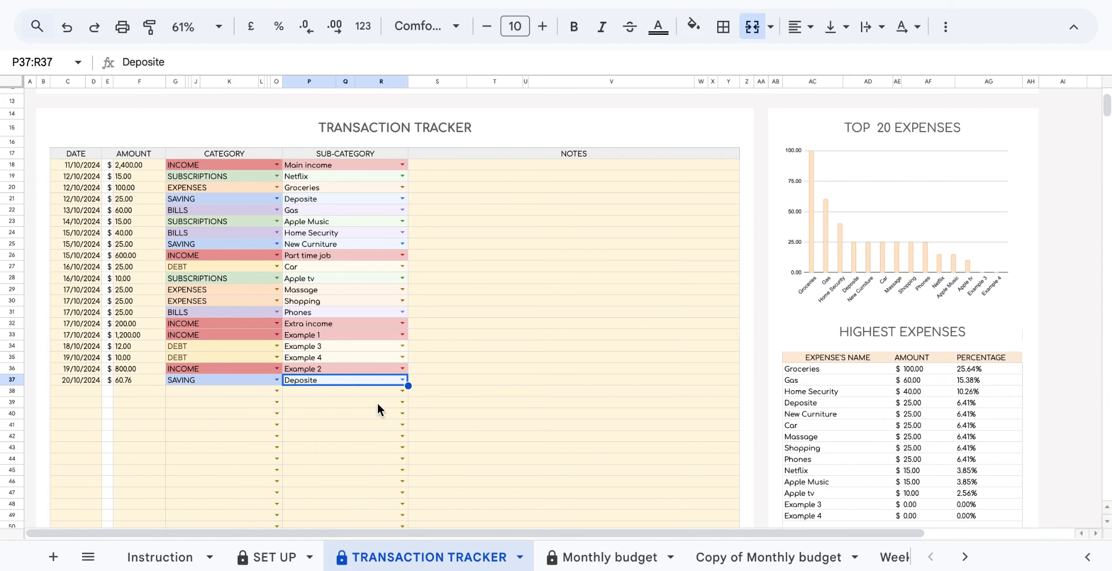
left_click(438, 380)
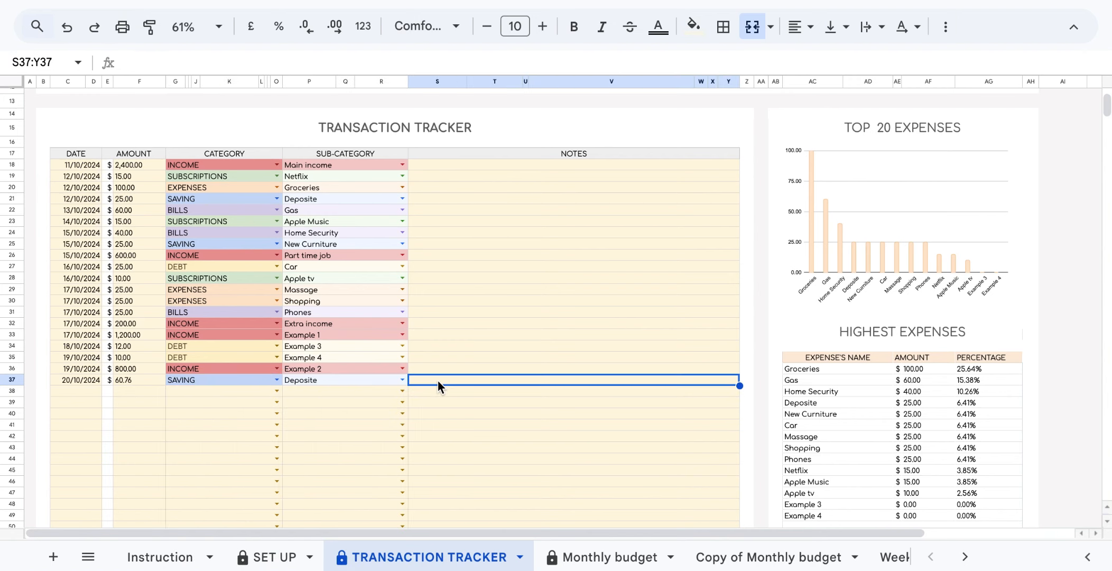
type("deposit added")
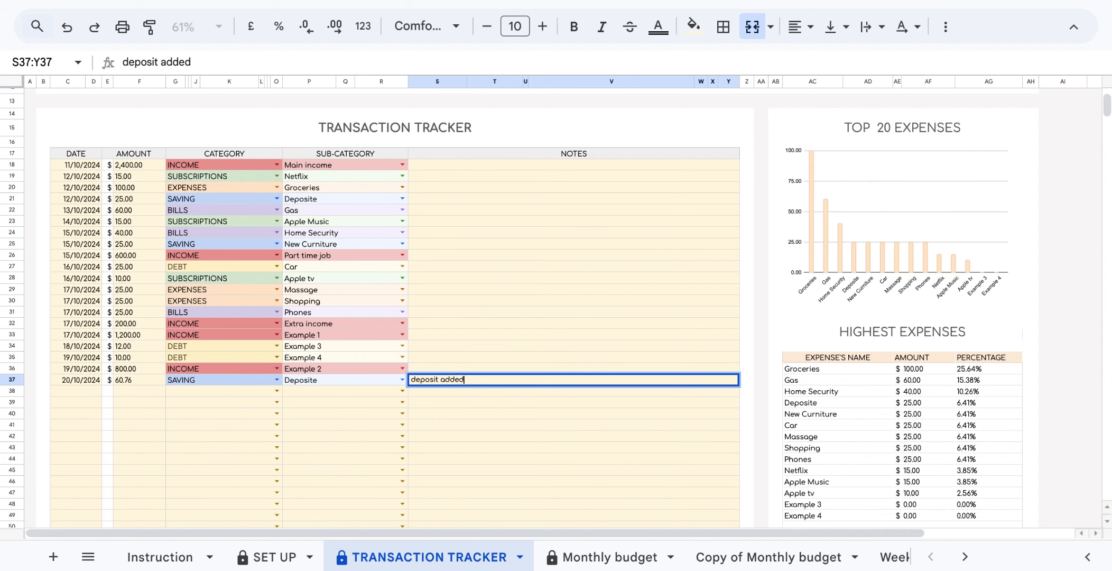
key("Return")
Enter the date 23/11/2024 and an amount of 100 in row 38 of the tracker
scroll(221, 425, "down", 1)
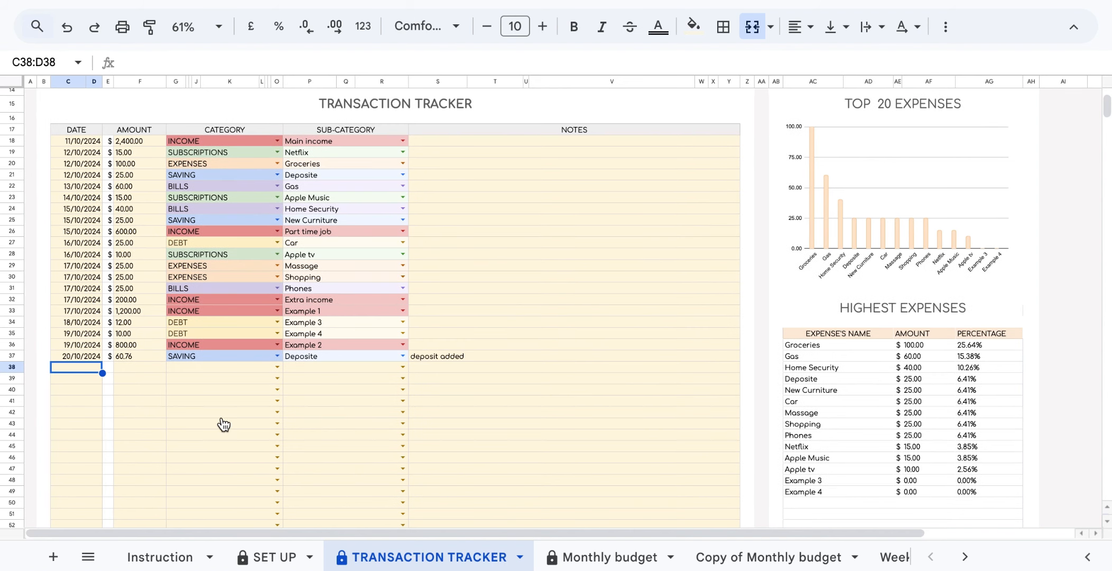
left_click(316, 509)
double_click(78, 371)
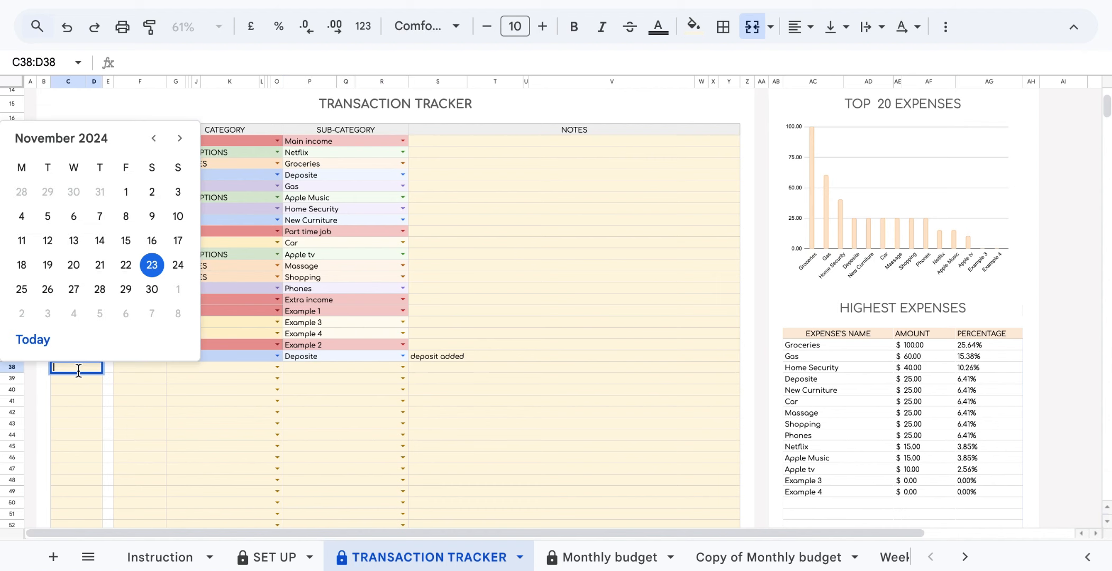
left_click(152, 265)
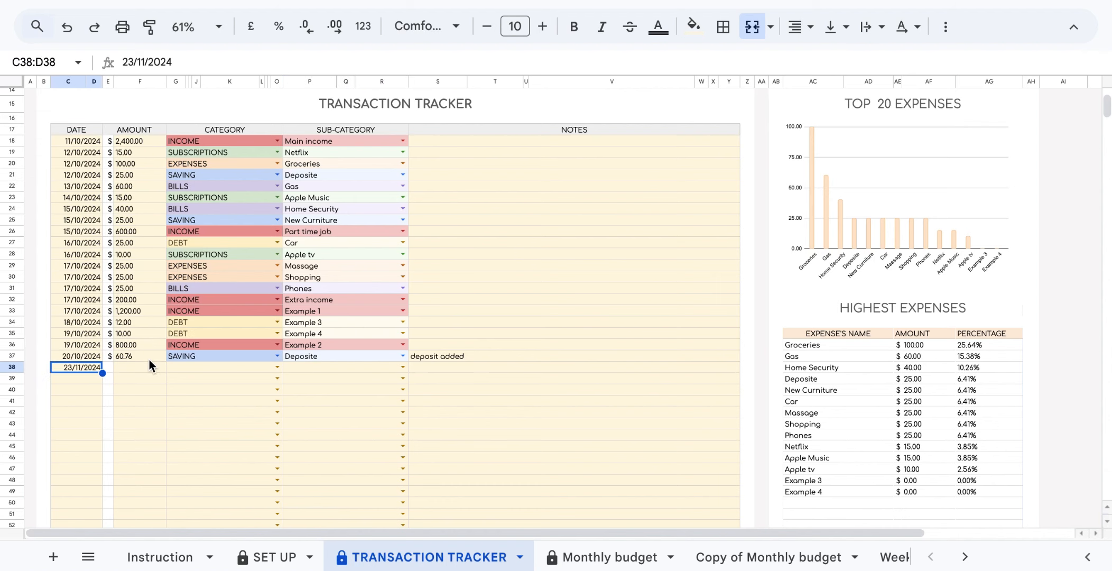
left_click(139, 368)
type("100")
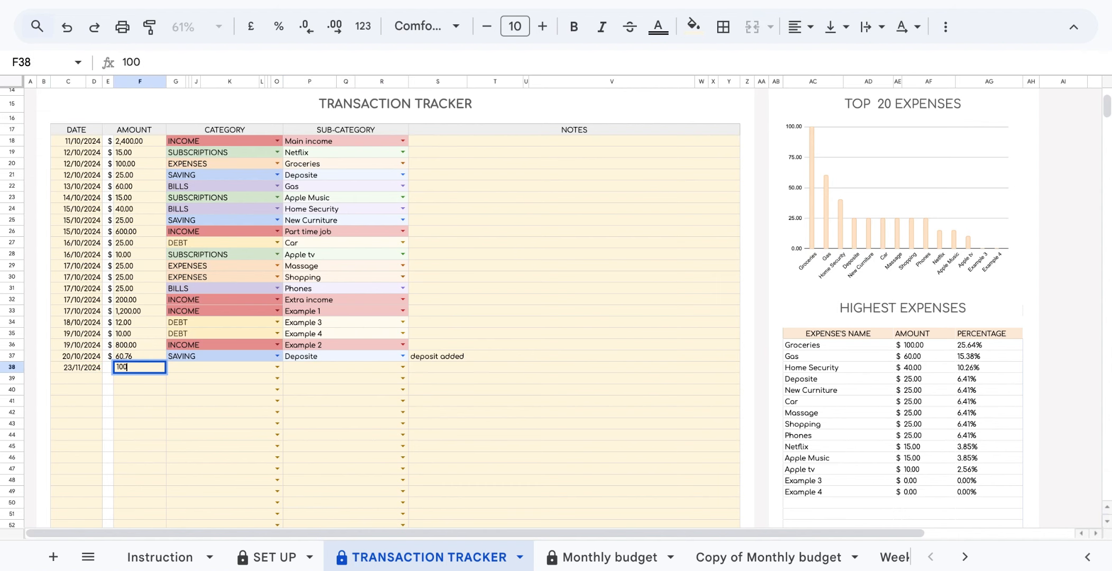
Set the category of row 38 to EXPENSES and its sub-category to Groceries
left_click(277, 367)
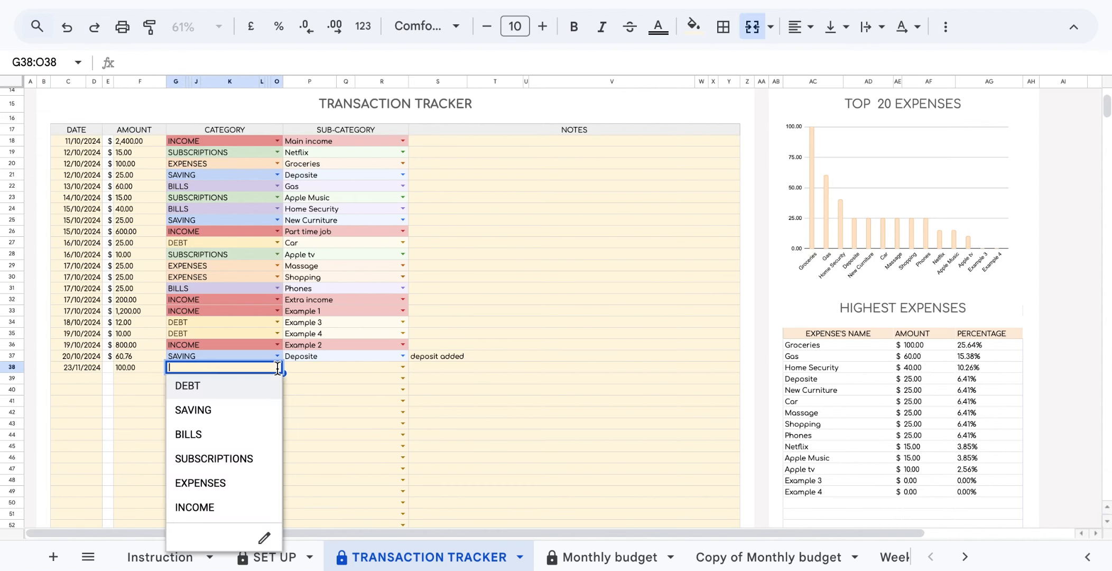
left_click(236, 484)
left_click(404, 367)
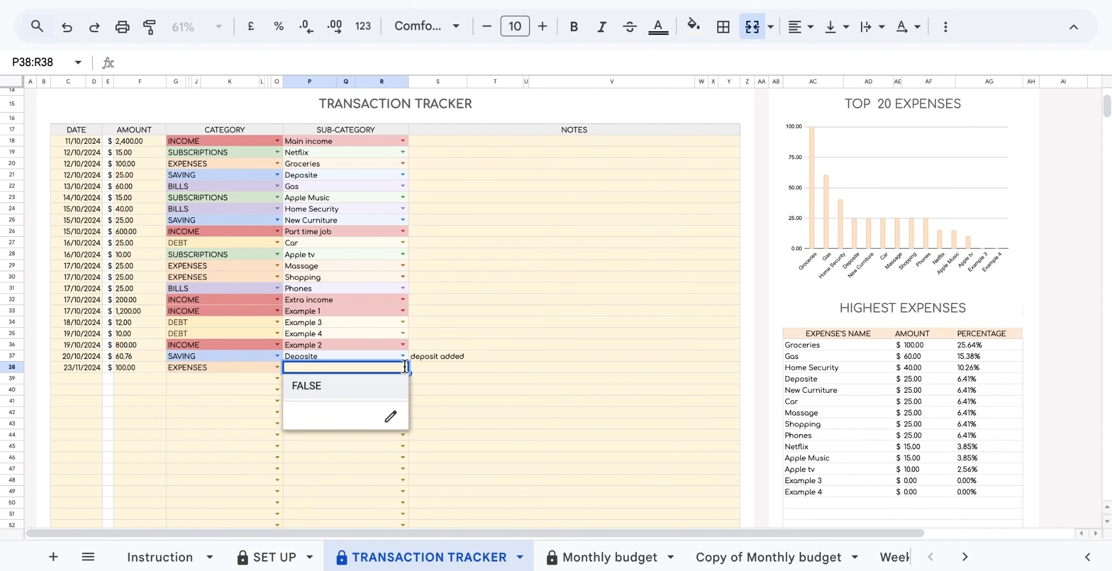
left_click(452, 336)
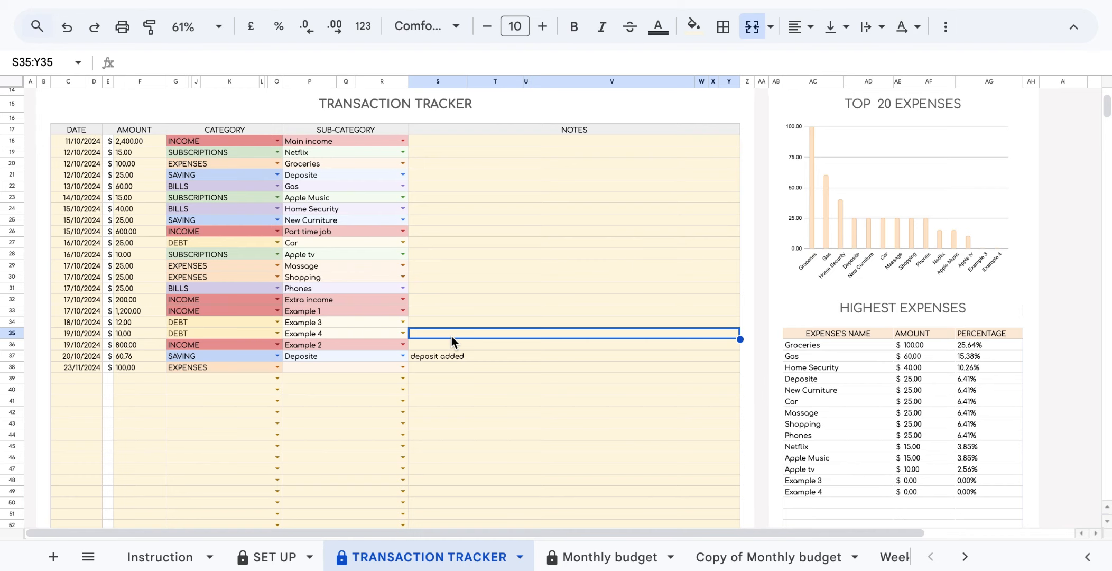
scroll(585, 235, "up", 1)
scroll(584, 236, "left", 1)
scroll(584, 236, "down", 1)
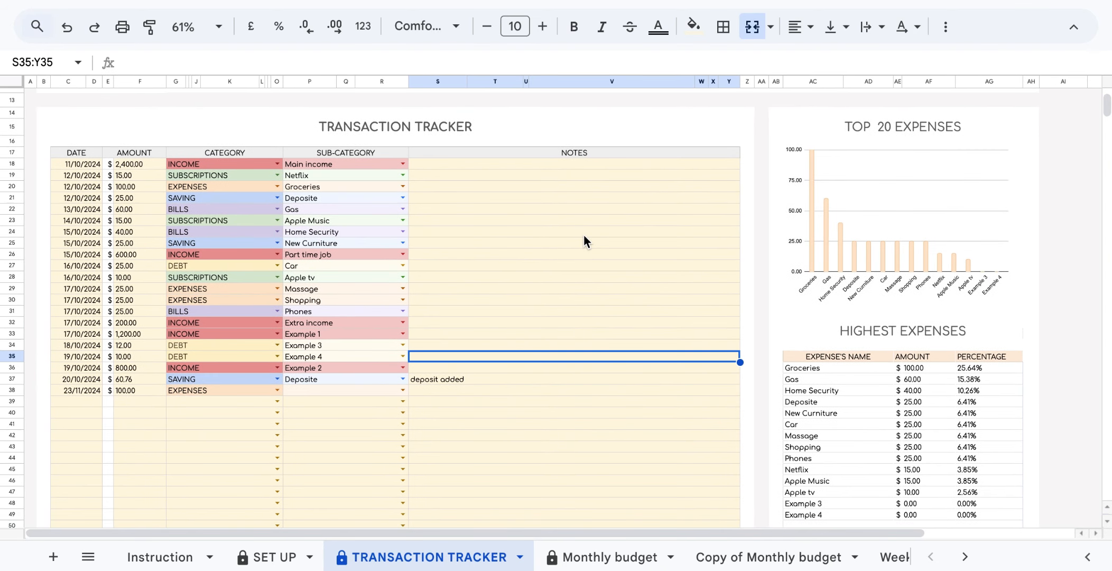
left_click(378, 394)
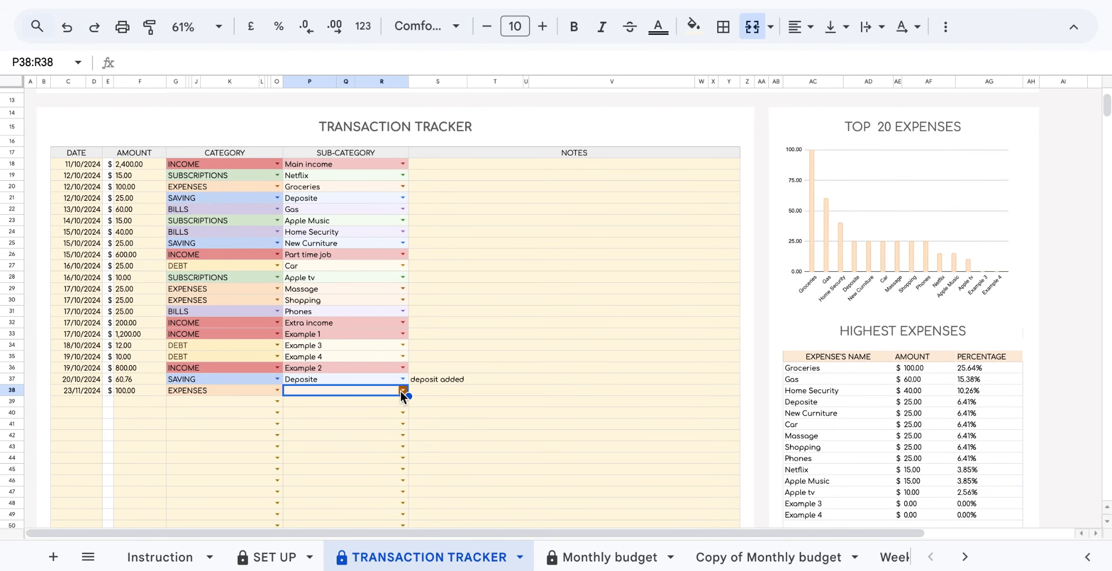
left_click(403, 391)
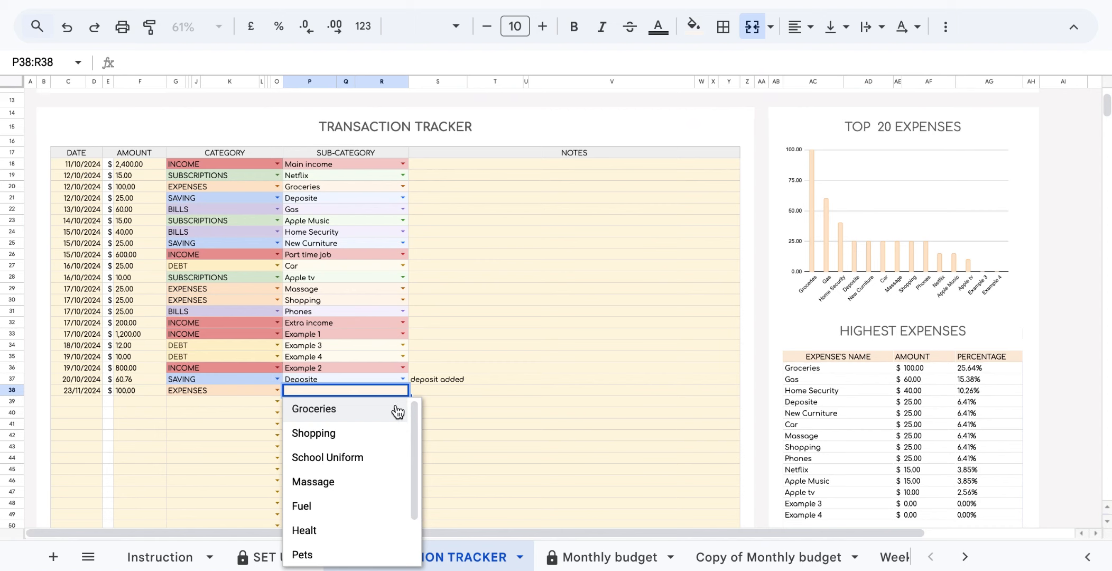
left_click(397, 409)
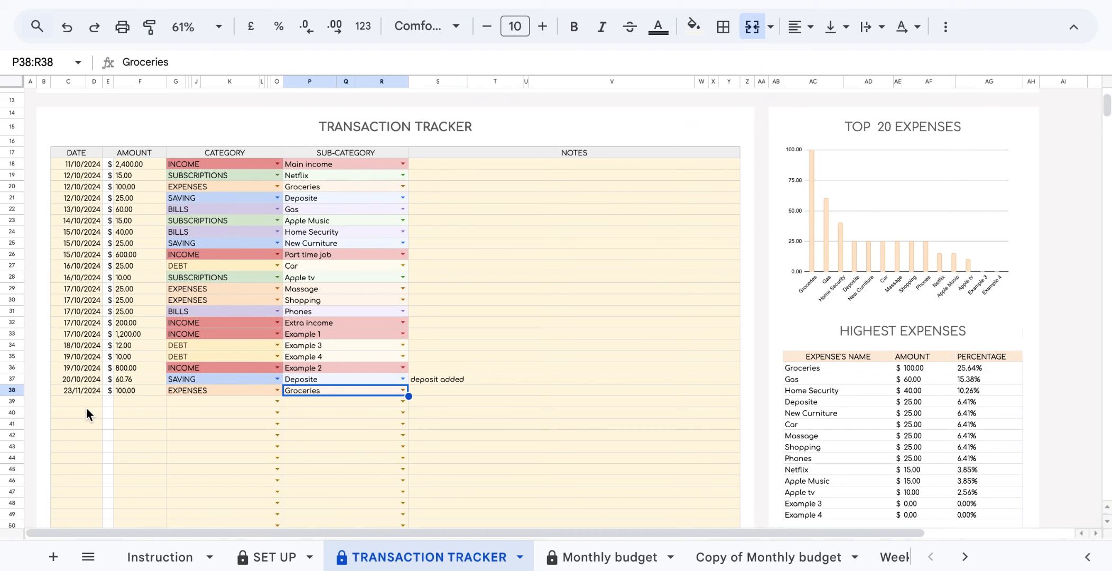
Clear the date, amount, category and sub-category from row 38 of the transaction tracker
left_click(92, 393)
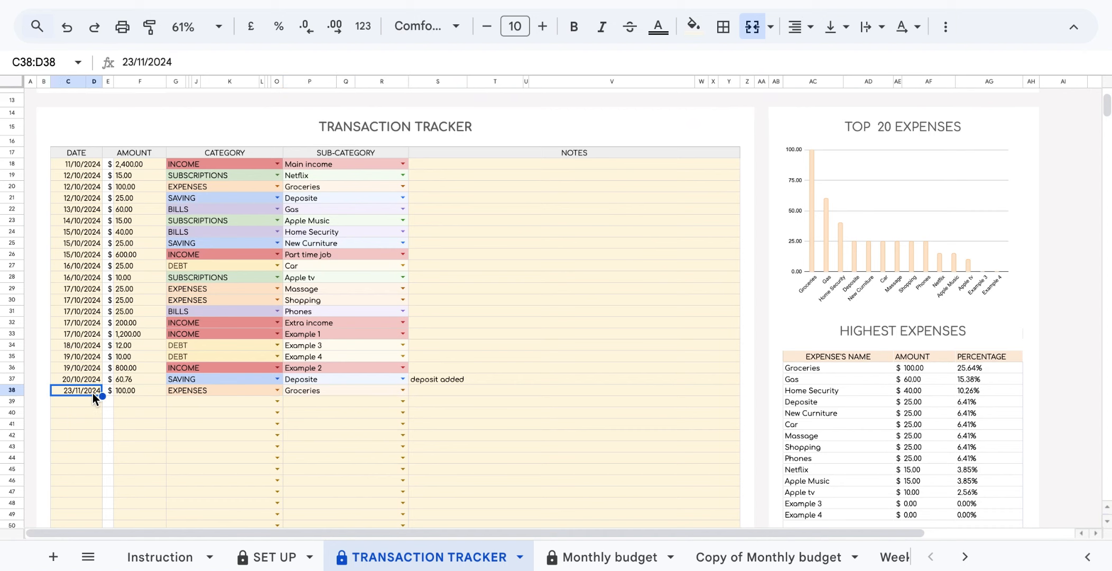
key("Delete")
left_click(147, 390)
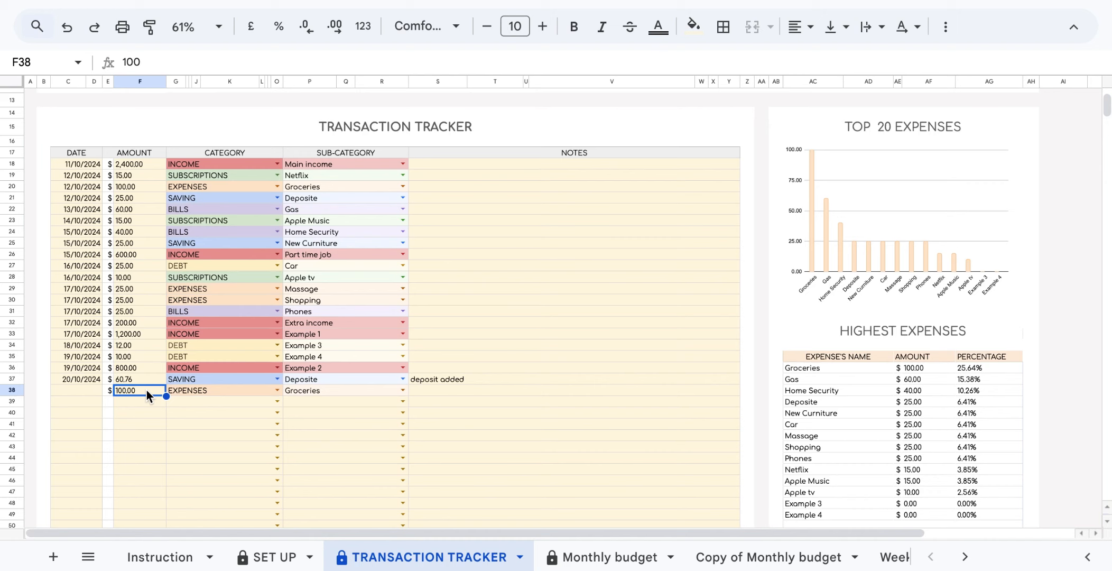
key("Delete")
left_click(256, 394)
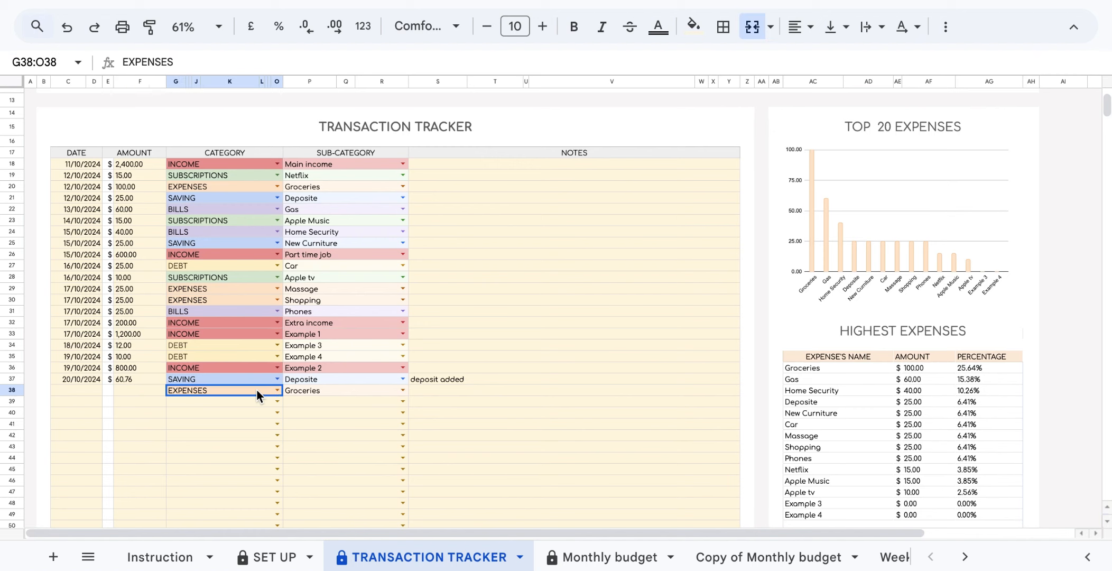
key("Delete")
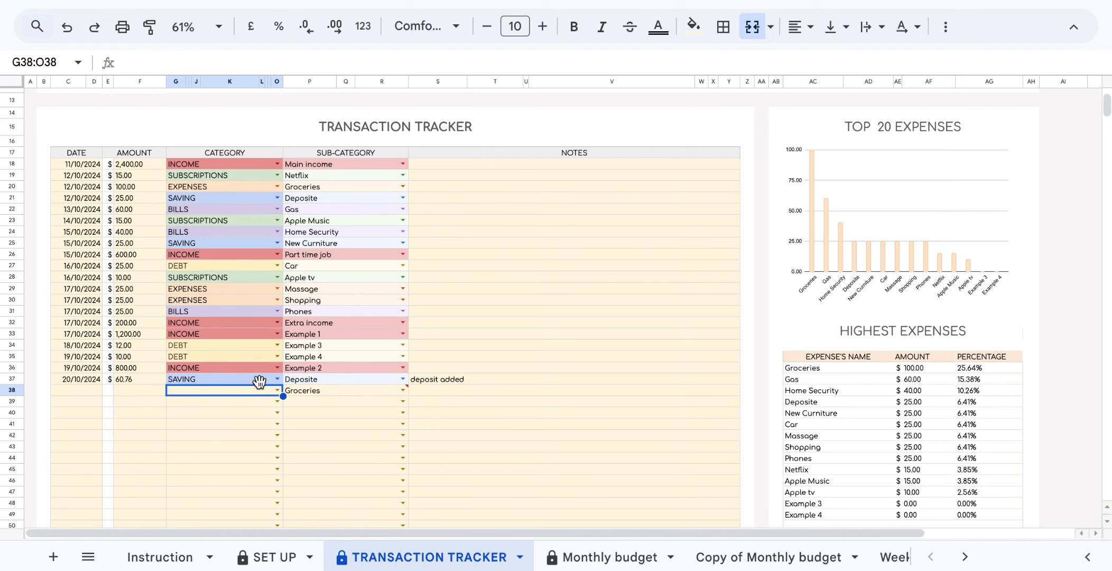
left_click(354, 388)
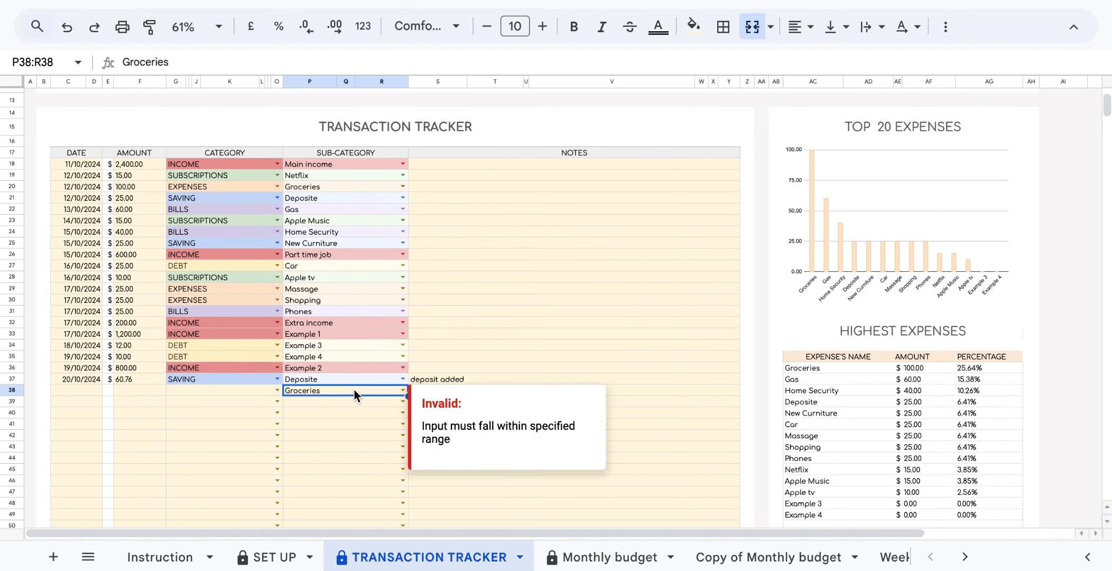
key("Delete")
left_click(472, 363)
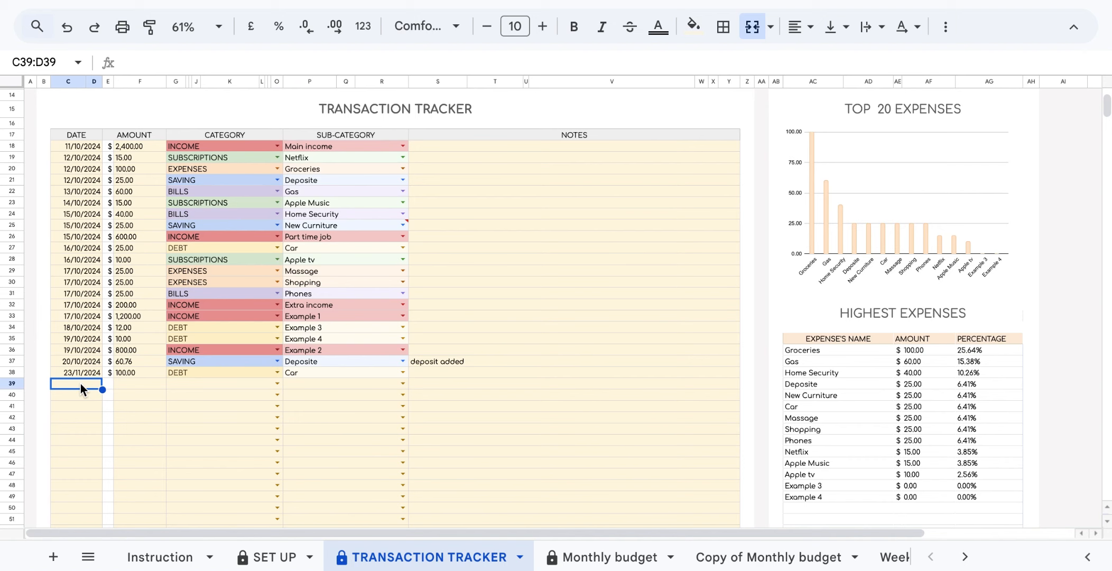
Enter the date 25/10/2024 and an amount of 100 in row 39 of the tracker
double_click(80, 383)
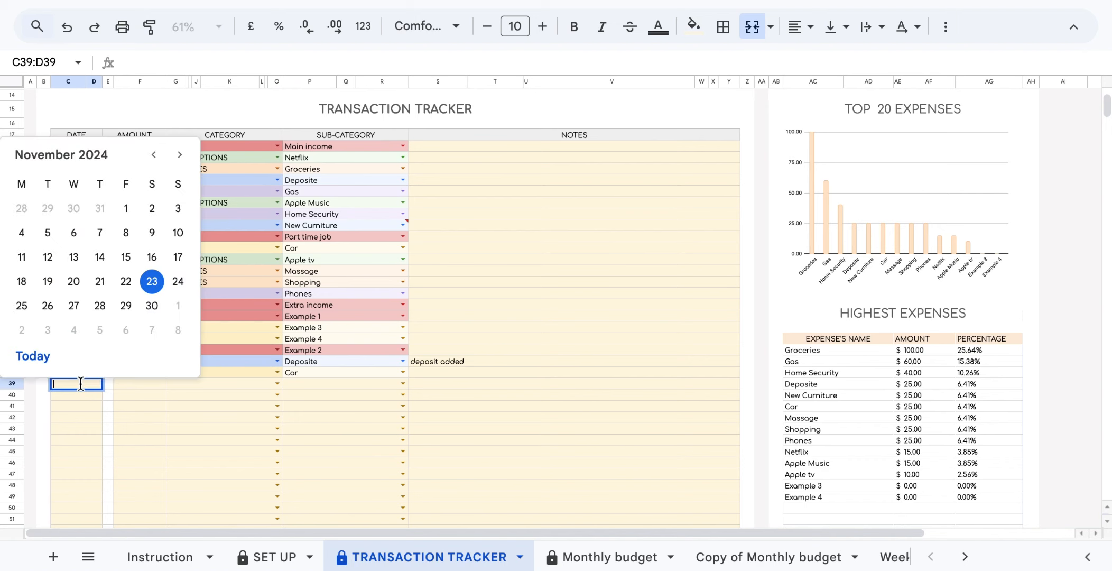
left_click(153, 154)
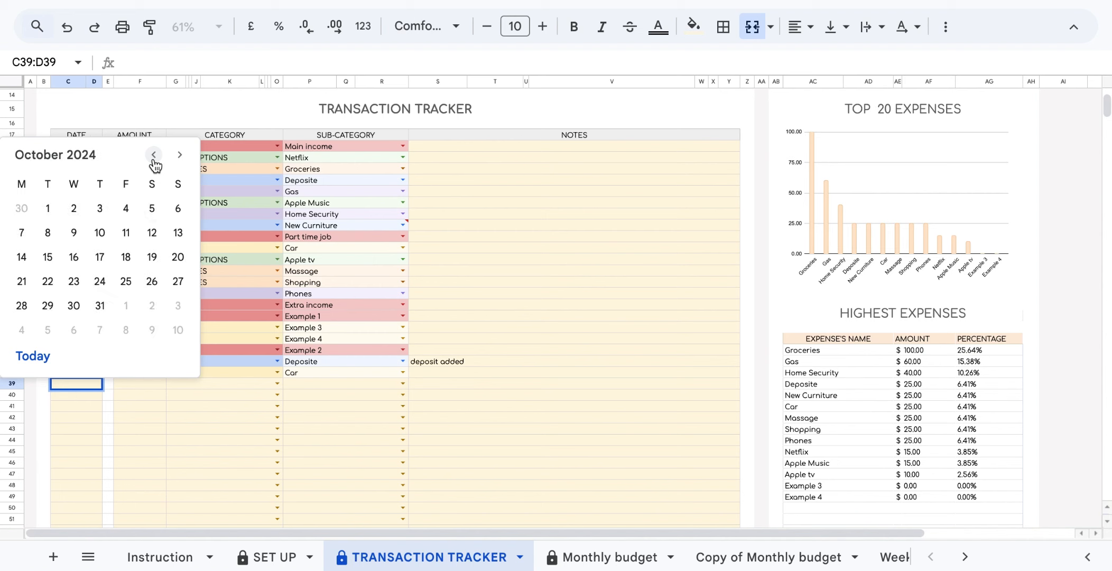
left_click(125, 282)
left_click(135, 382)
type("100")
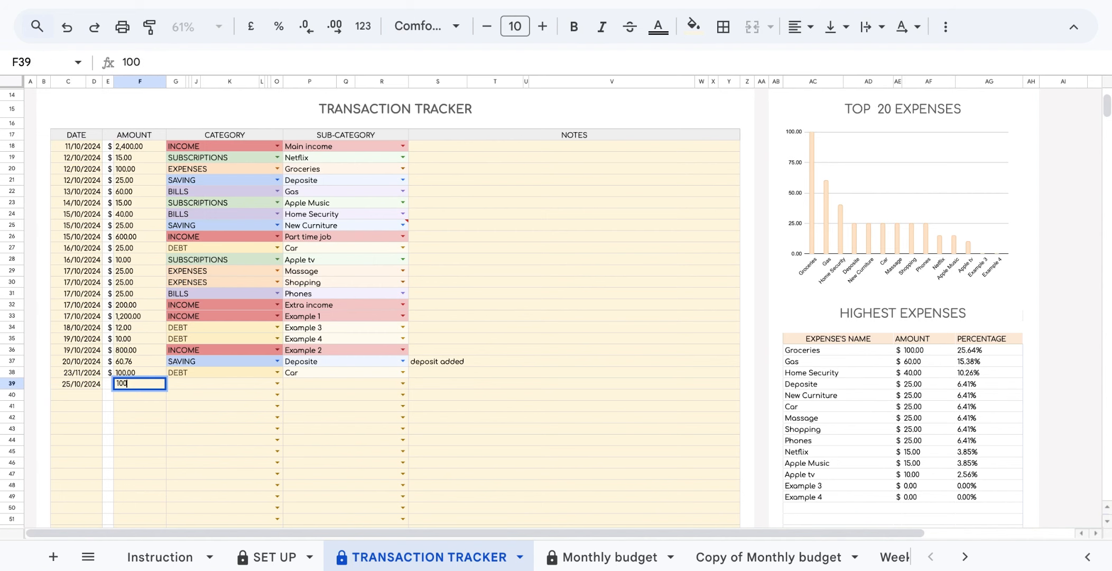
Set the category of row 39 to SAVING and its sub-category to New furniture
left_click(277, 382)
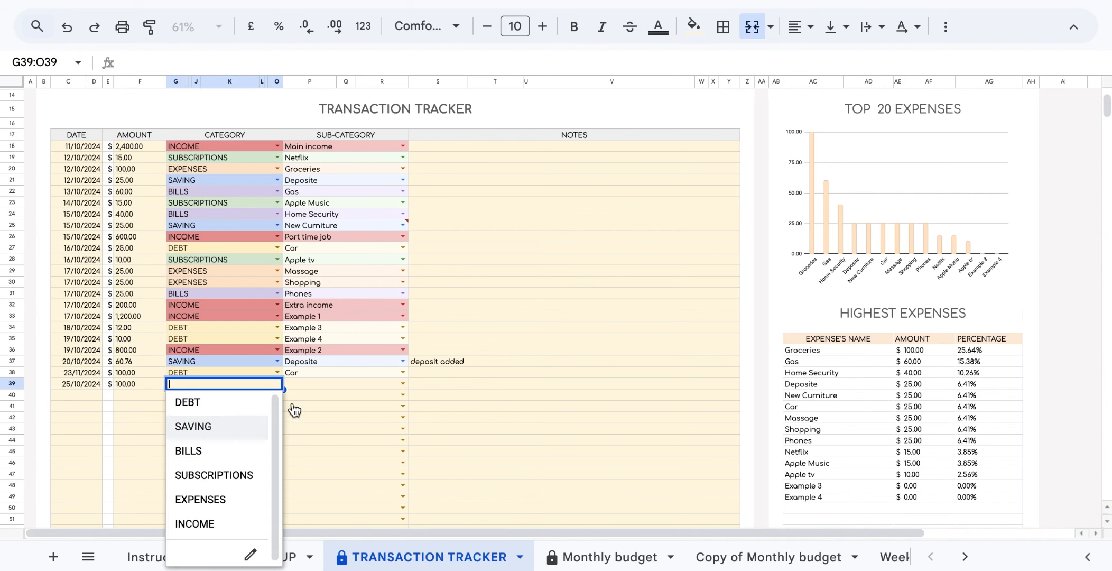
key("Return")
left_click(403, 384)
left_click(365, 429)
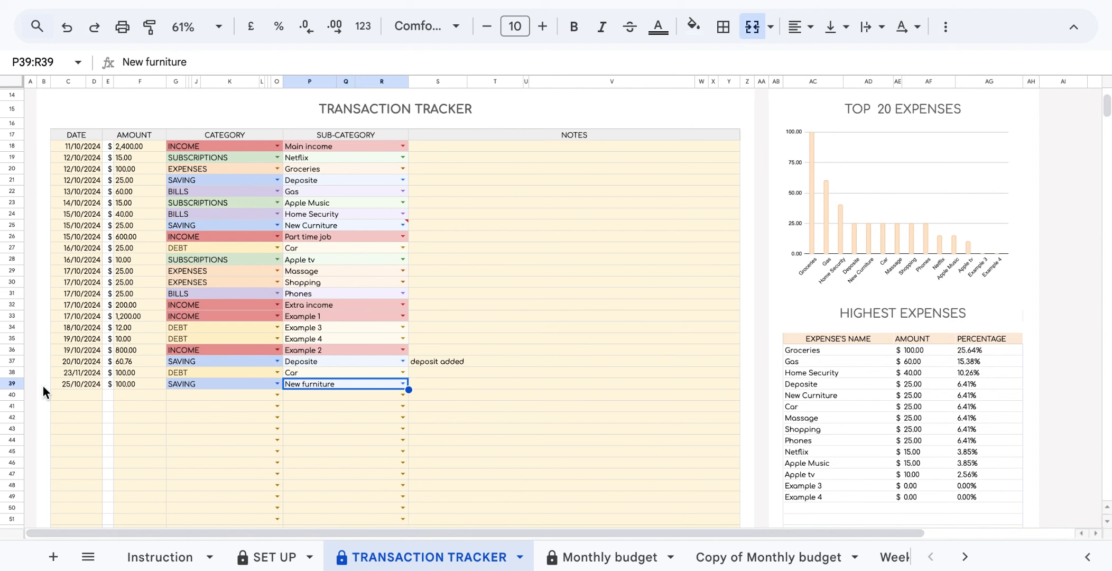
Enter the date 01/11/2024 and an amount of 100 in row 40 of the tracker
left_click(72, 394)
double_click(71, 395)
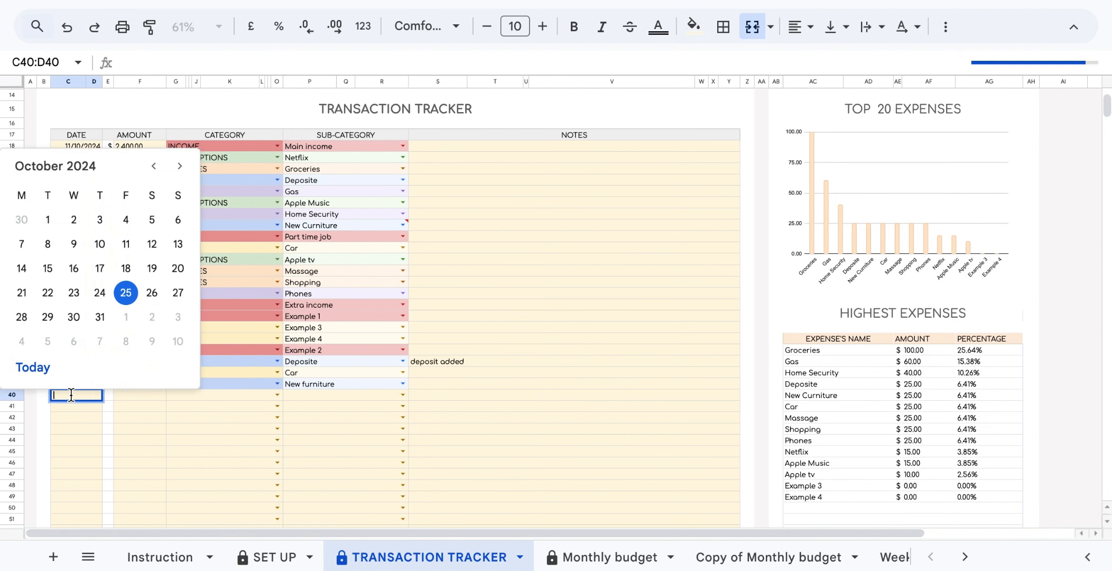
left_click(130, 317)
left_click(131, 394)
type("100")
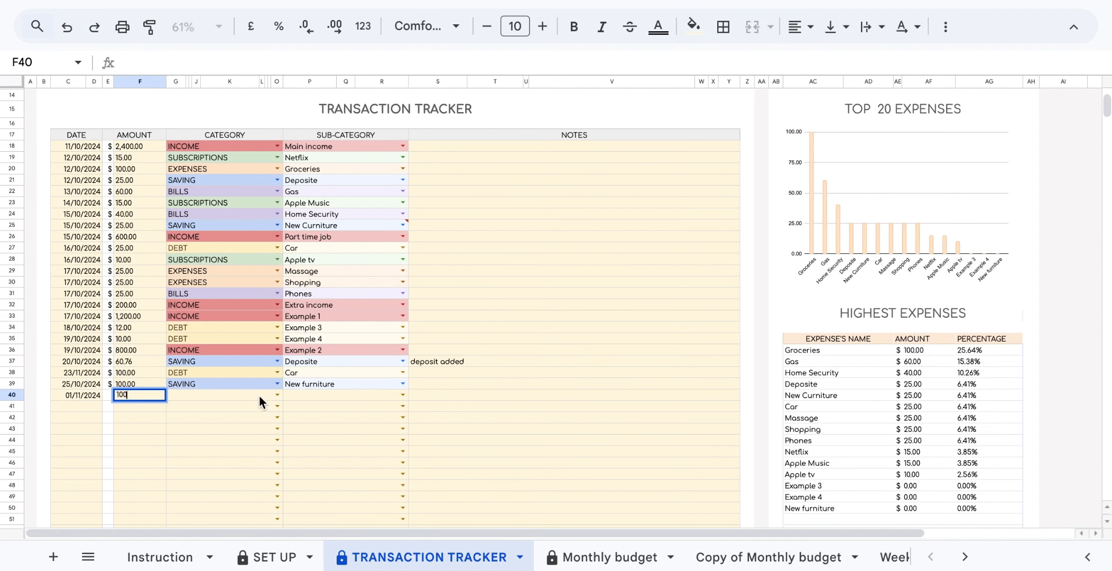
Set the category of row 40 to DEBT and its sub-category to Credit Card 2
left_click(277, 394)
left_click(264, 414)
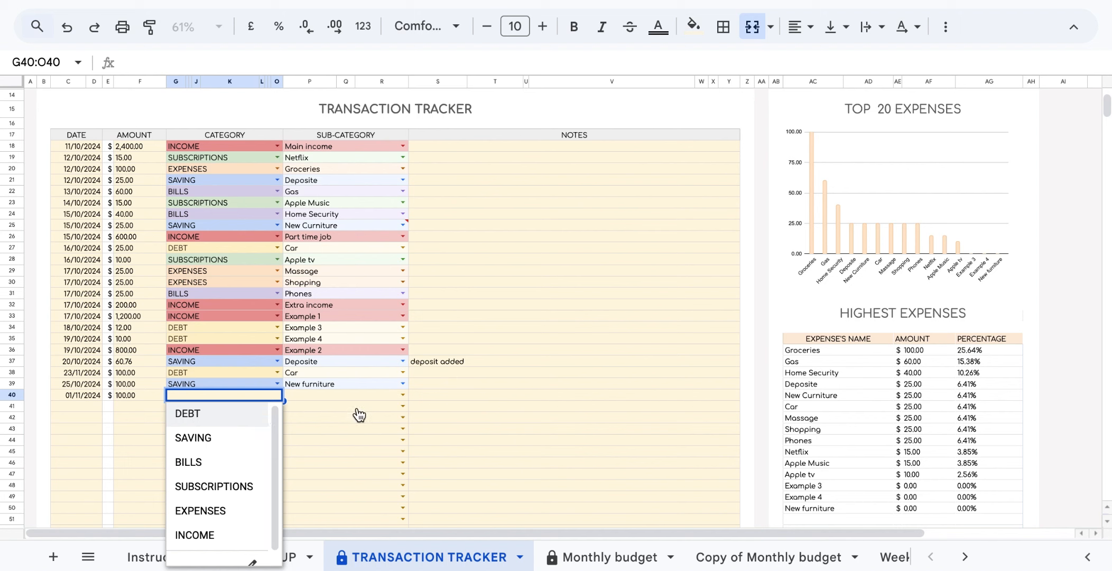
left_click(403, 395)
left_click(357, 486)
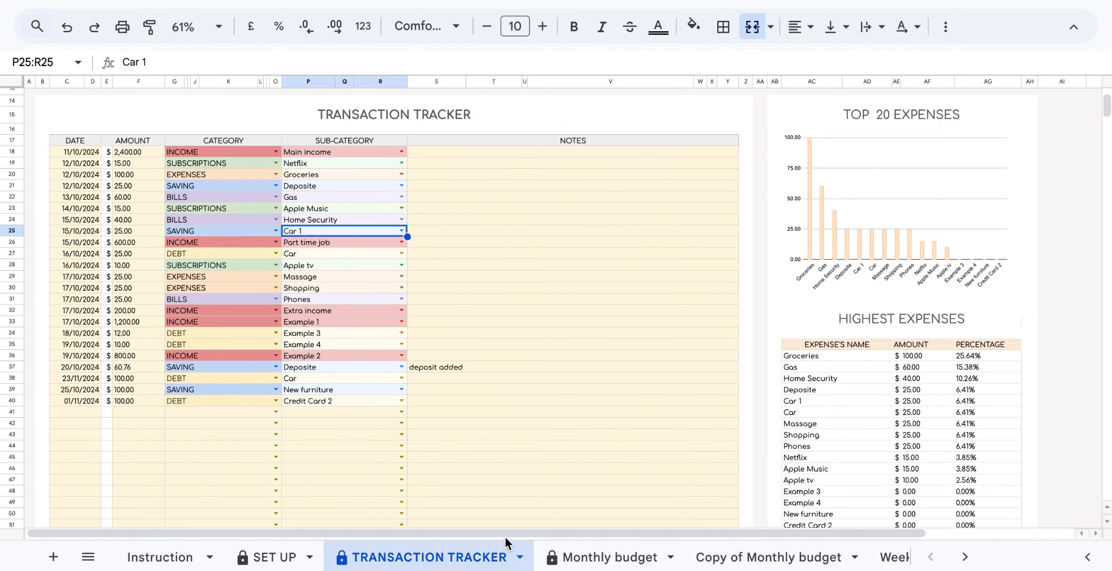
On the Monthly budget sheet, examine the DEBT and SAVINGS headings and the list of unmatched transactions beneath the budget tables
left_click(580, 560)
left_click(718, 228)
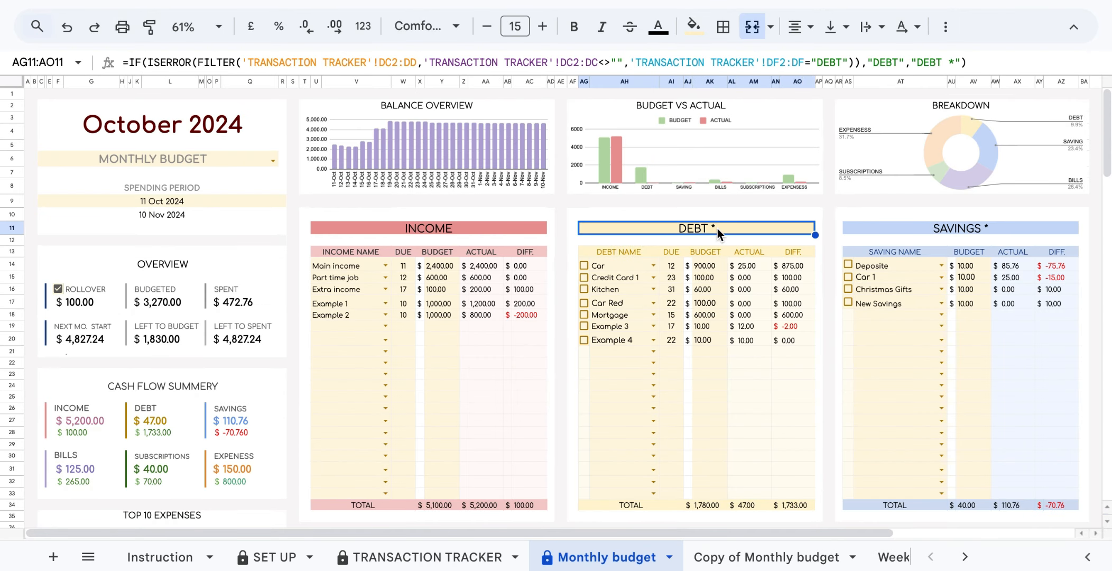
left_click(987, 230)
scroll(793, 360, "down", 10)
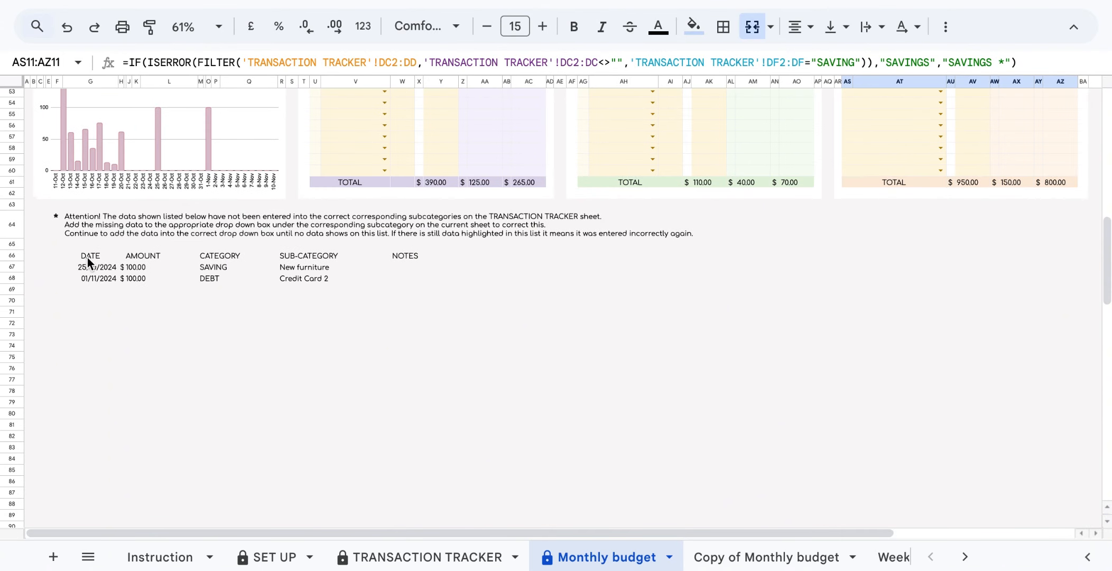
left_click(87, 257)
left_click(133, 258)
left_click(216, 256)
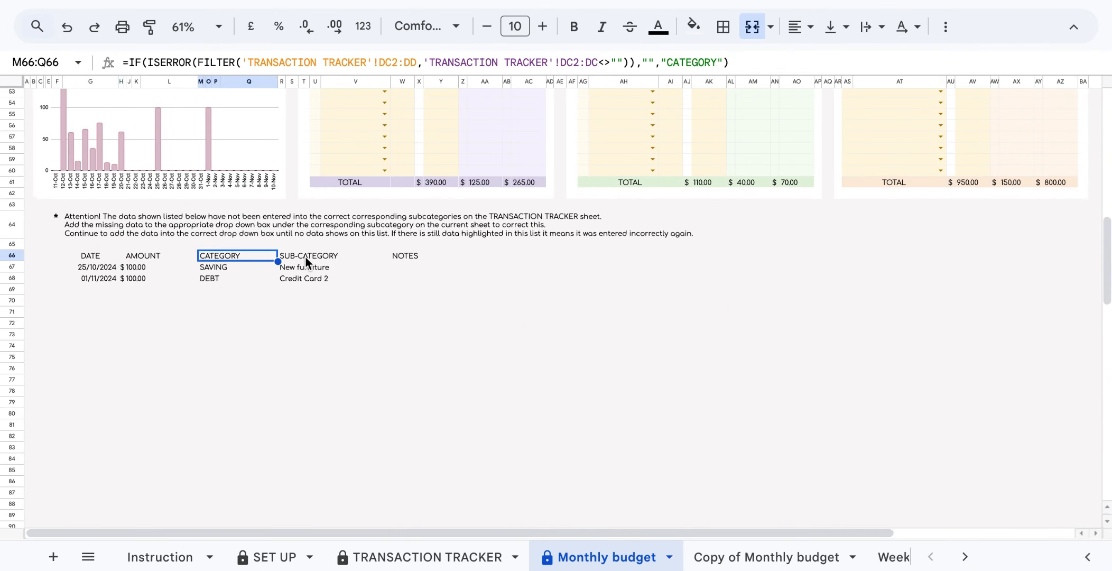
left_click(318, 256)
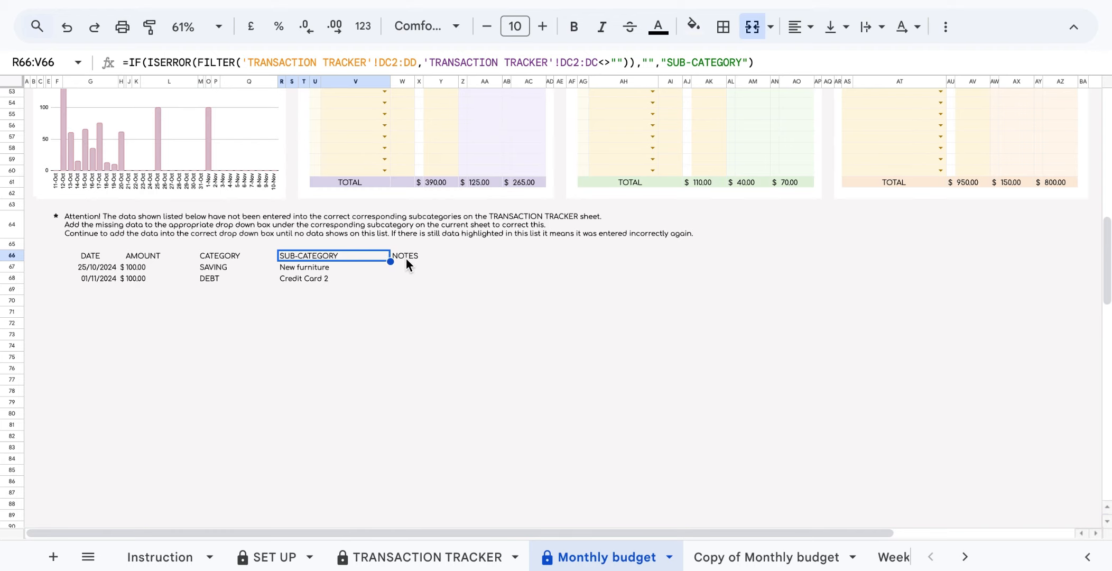
scroll(411, 258, "up", 10)
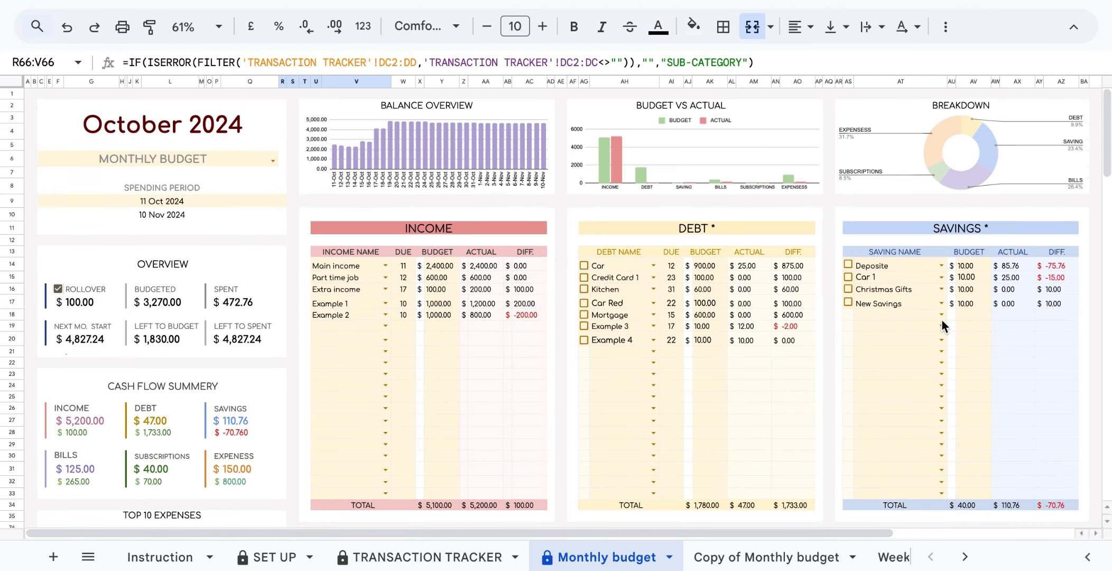
Add New furniture to the first empty SAVINGS row and Credit Card 2 to the first empty DEBT row, and check both headings
left_click(941, 313)
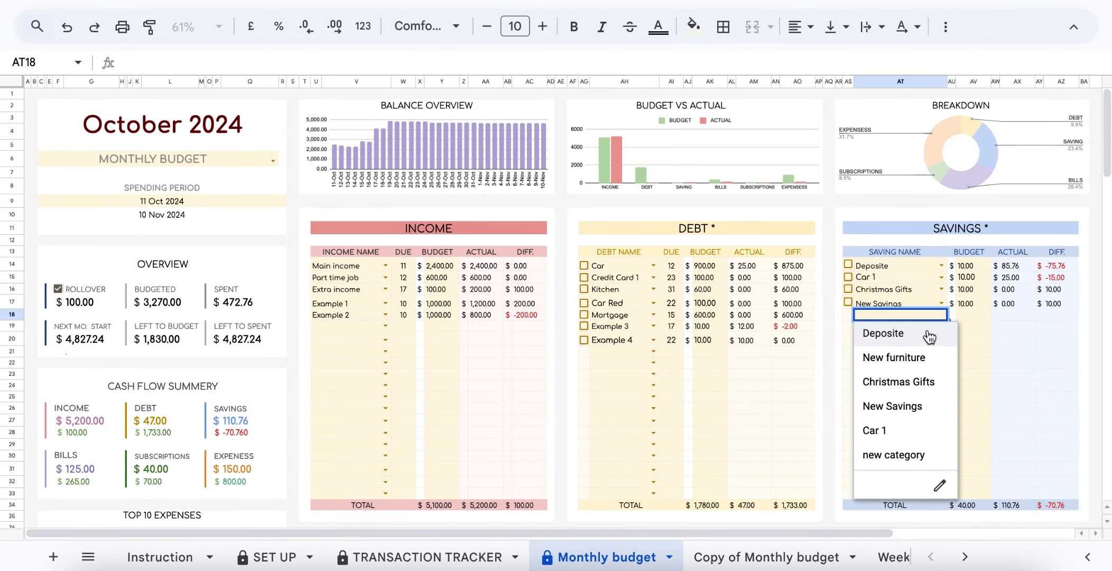
left_click(894, 358)
left_click(653, 351)
left_click(642, 443)
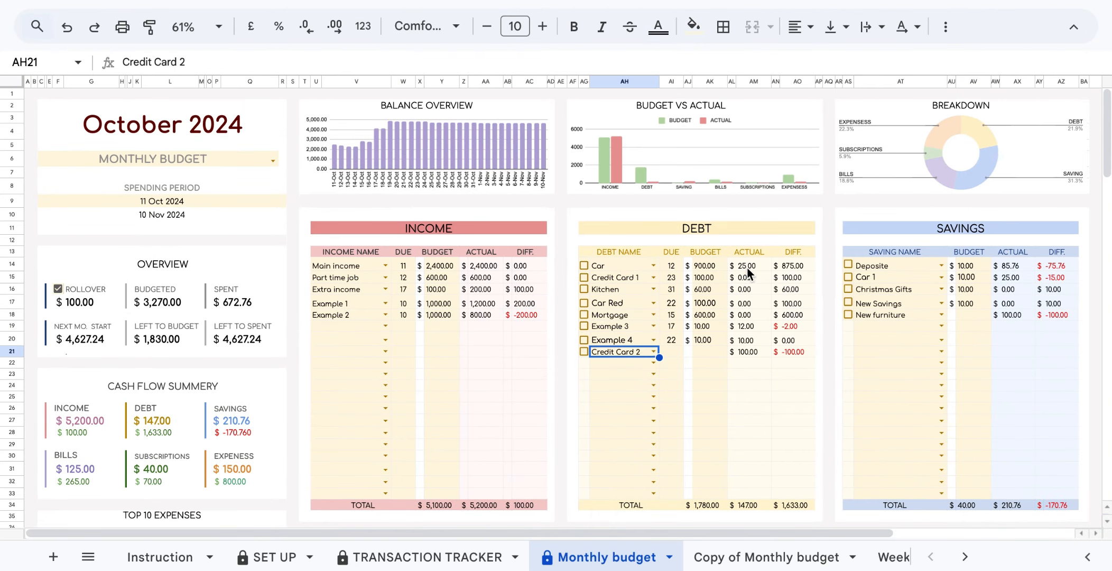
left_click(728, 229)
left_click(965, 228)
scroll(964, 230, "down", 10)
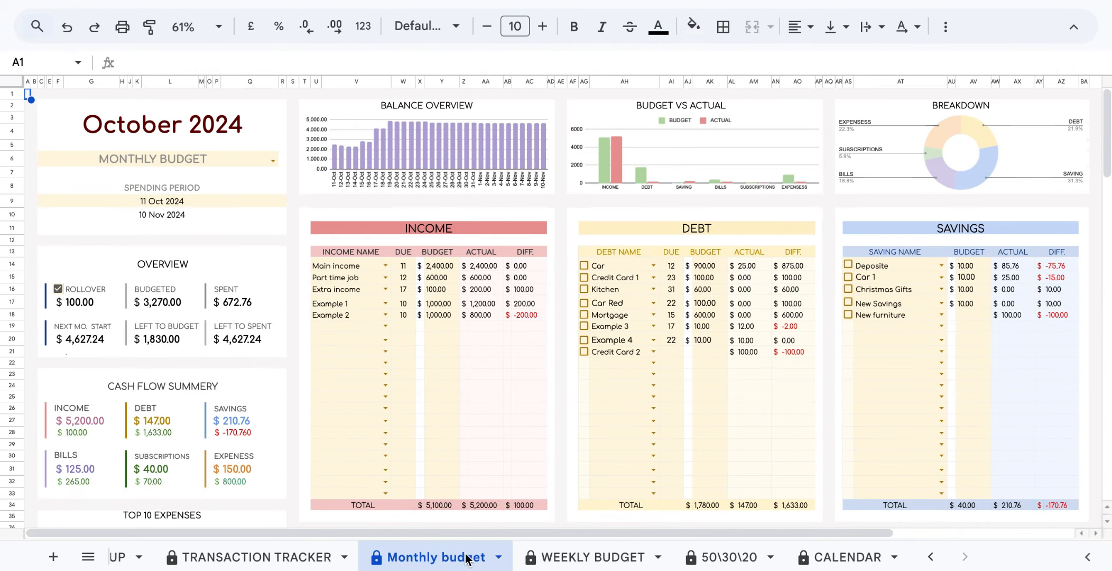
On the 50\30\20 sheet, set the spending period to MONTH with a start date of 11/10/2024
left_click(739, 555)
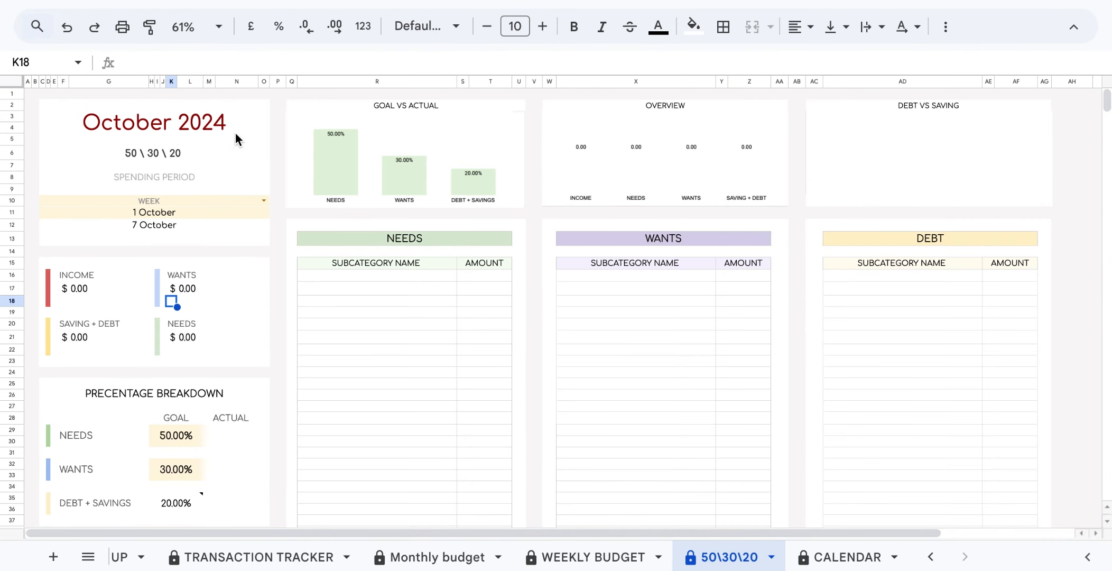
left_click(28, 94)
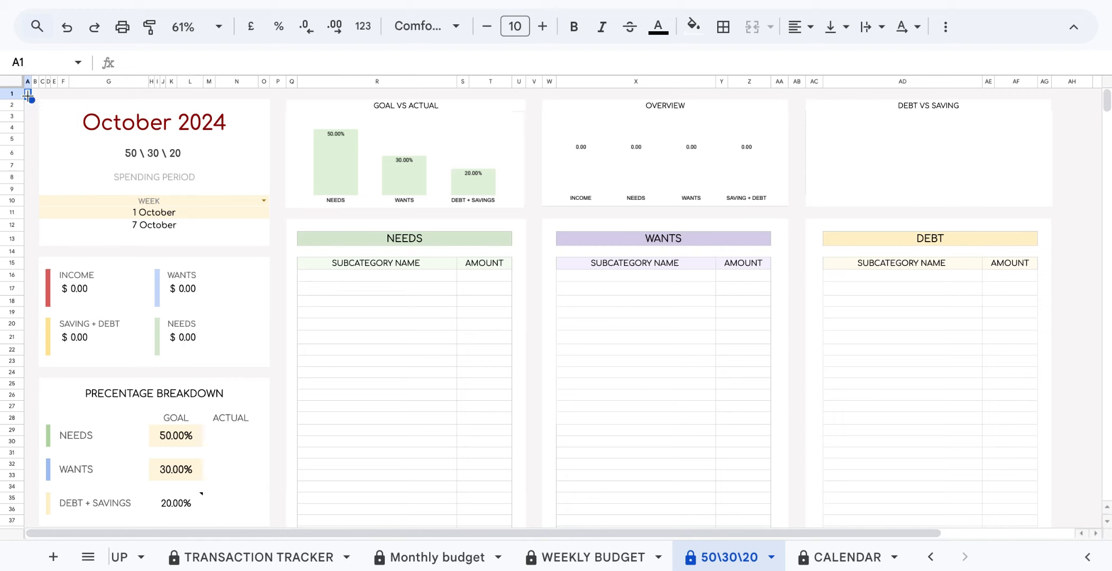
left_click(263, 201)
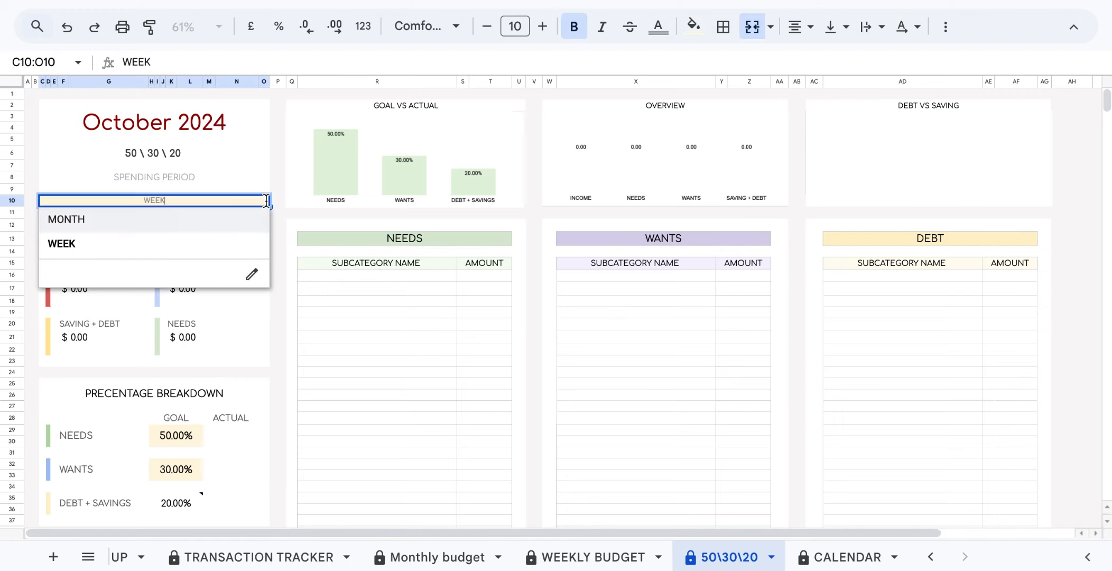
left_click(248, 221)
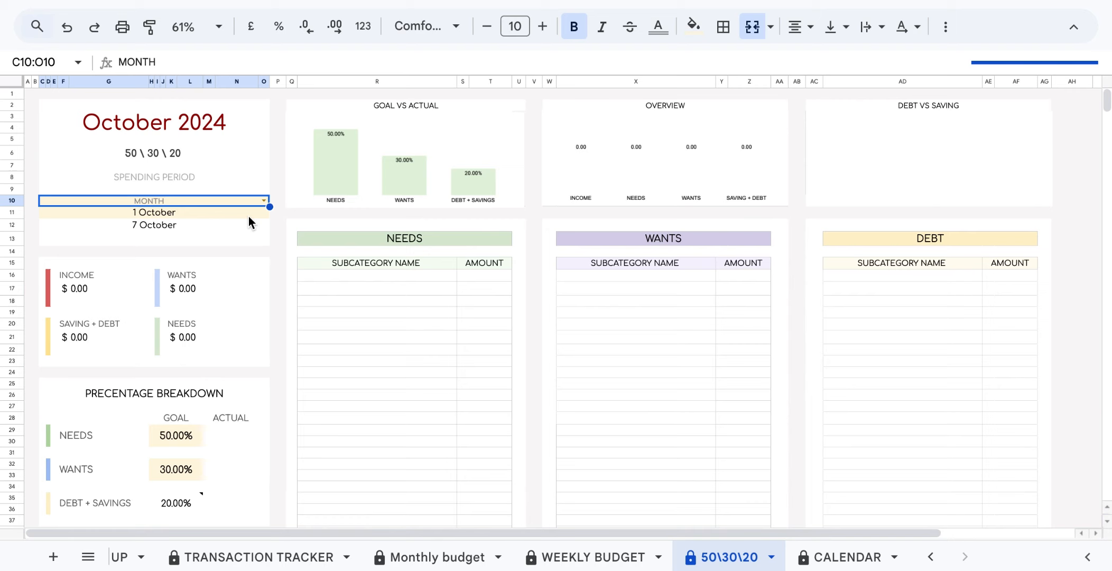
left_click(223, 212)
key("Return")
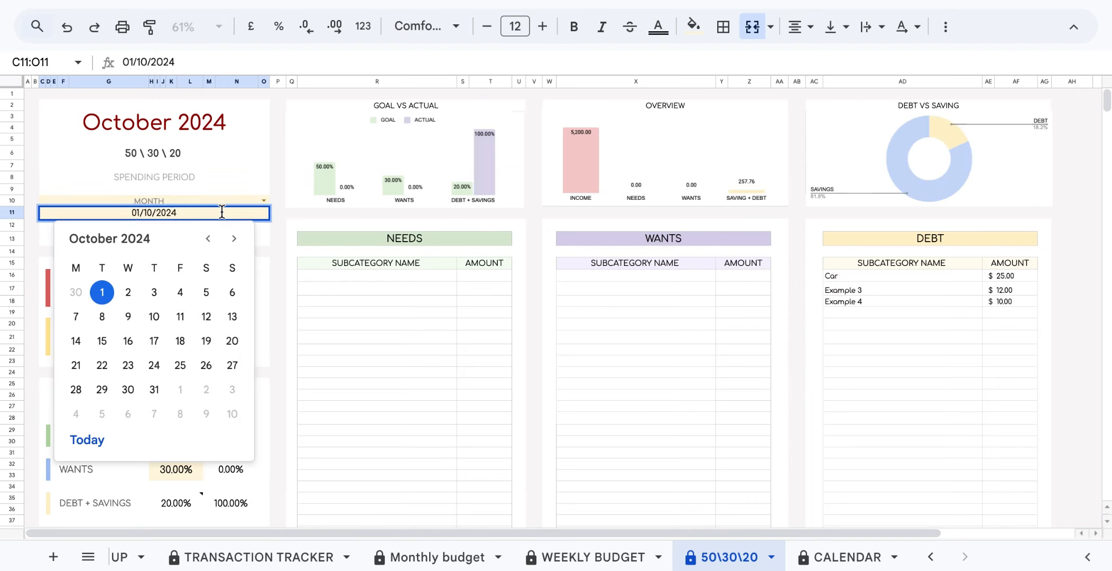
left_click(172, 314)
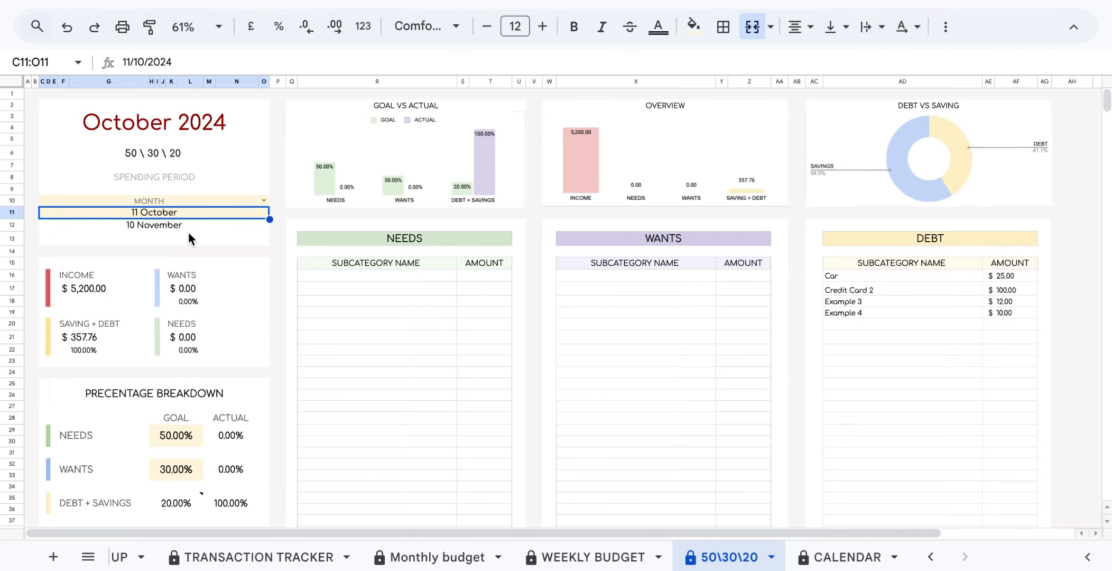
Set the NEEDS goal in the percentage breakdown to 40%
scroll(189, 232, "down", 5)
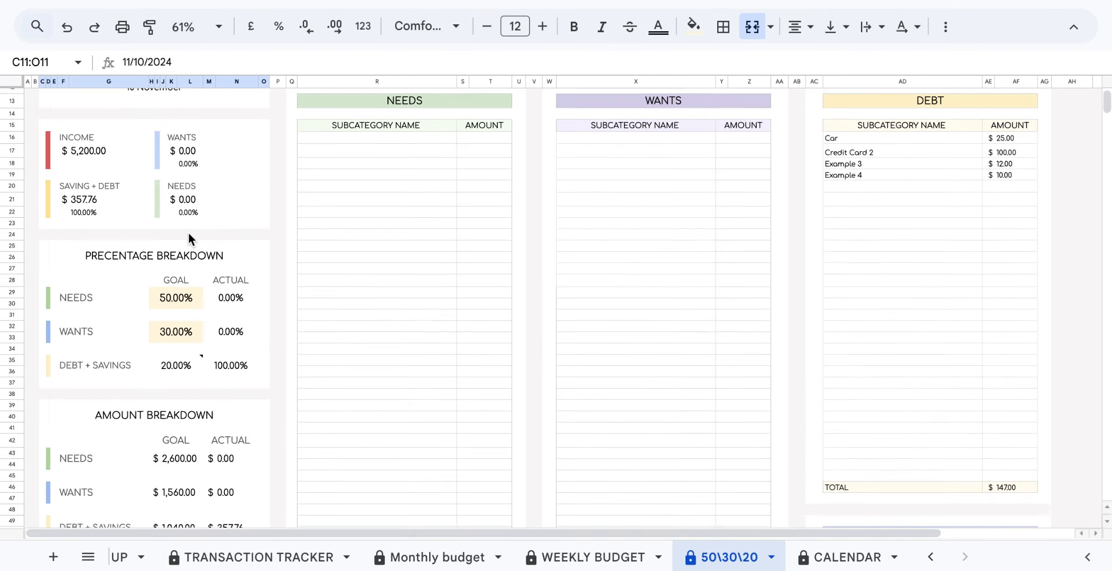
scroll(189, 232, "down", 1)
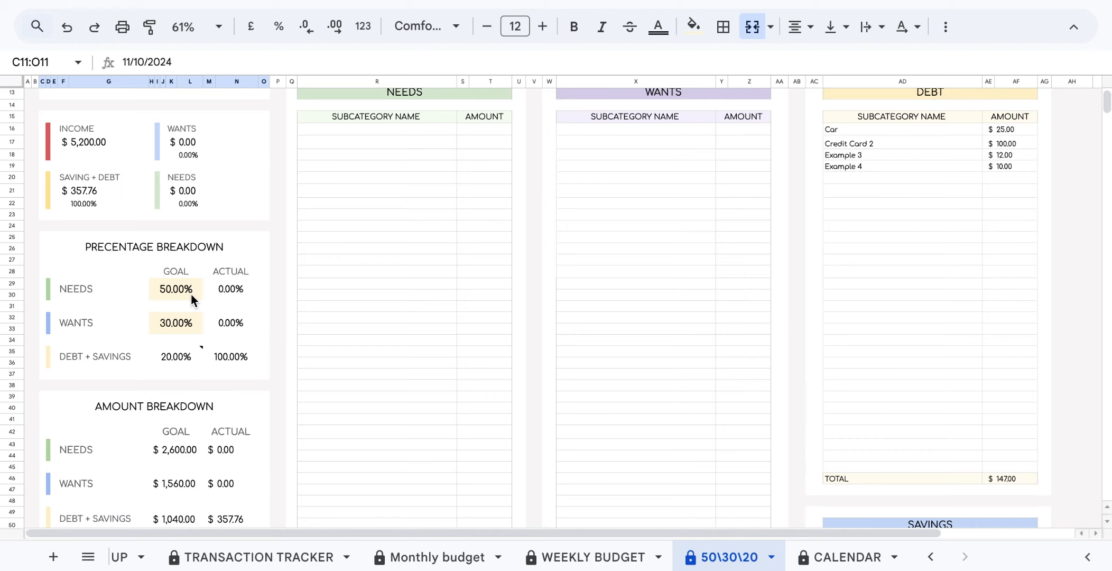
left_click(179, 285)
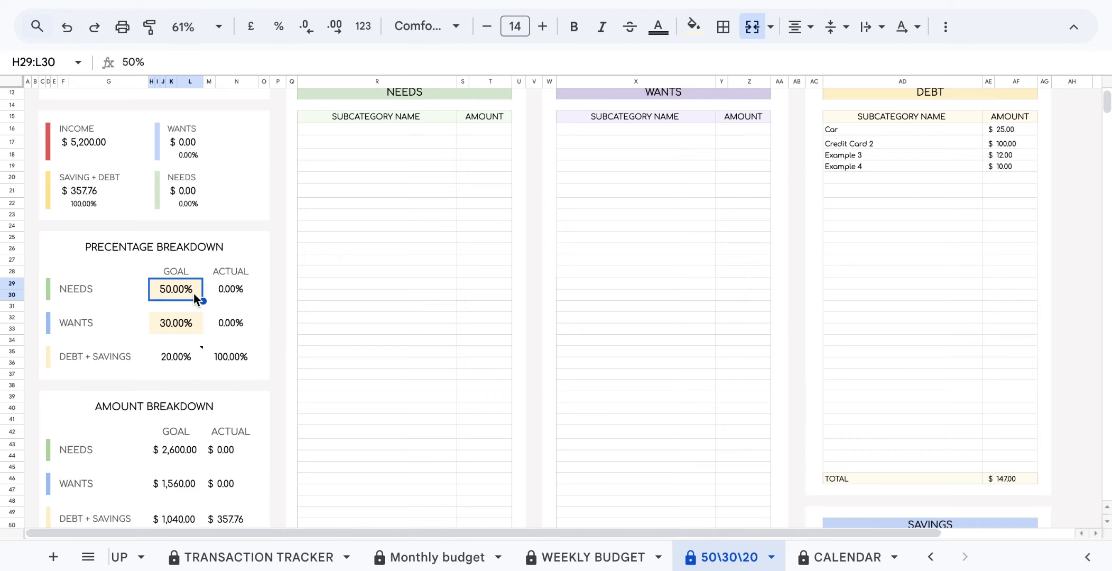
type("40")
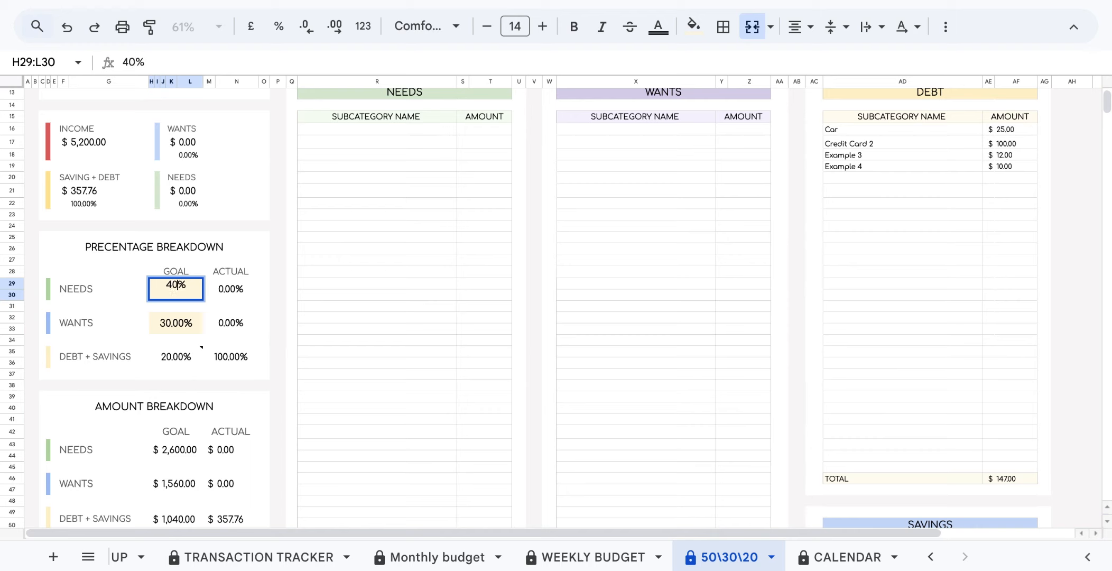
Enter 30% as the WANTS goal in the percentage breakdown
left_click(172, 325)
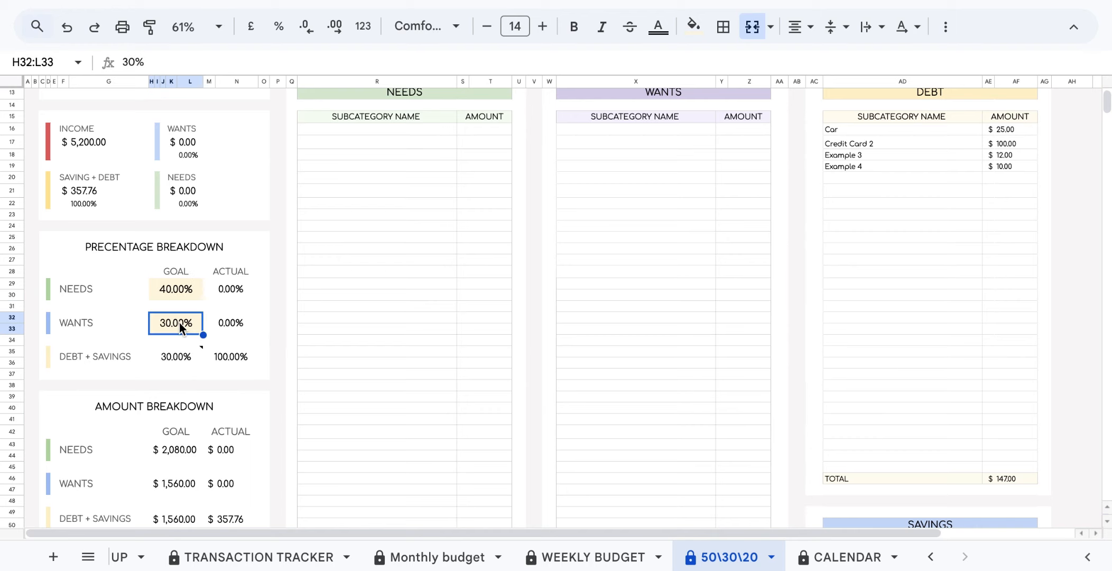
double_click(183, 323)
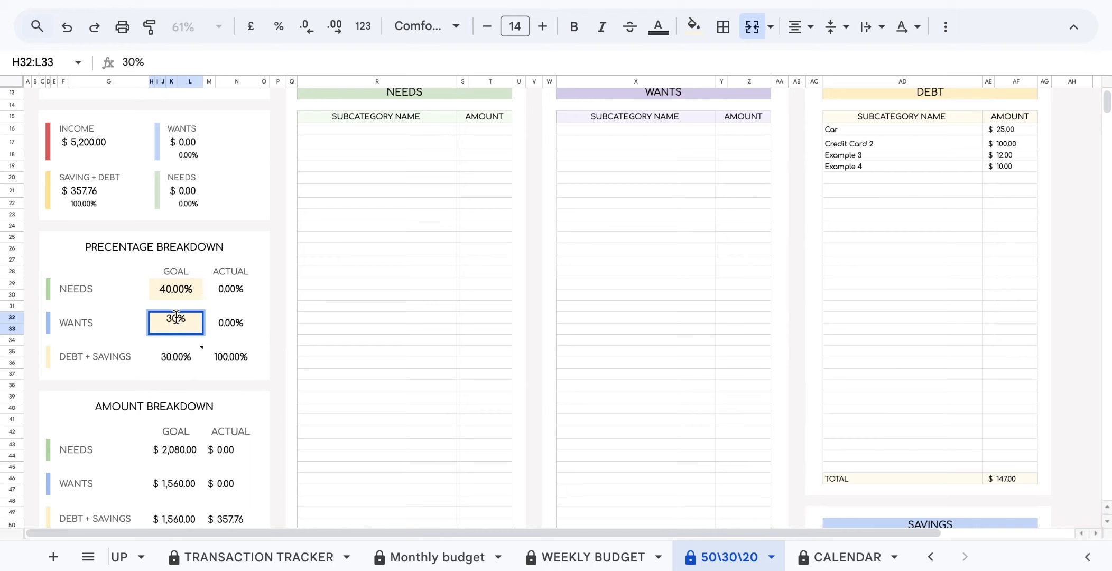
key("Left")
key("BackSpace")
key("BackSpace")
type("30")
left_click(279, 227)
Try clearing the WANTS goal and undo it, and select the DEBT + SAVINGS goal cell to check its note
double_click(186, 321)
key("BackSpace")
key("BackSpace")
key("BackSpace")
left_click(267, 321)
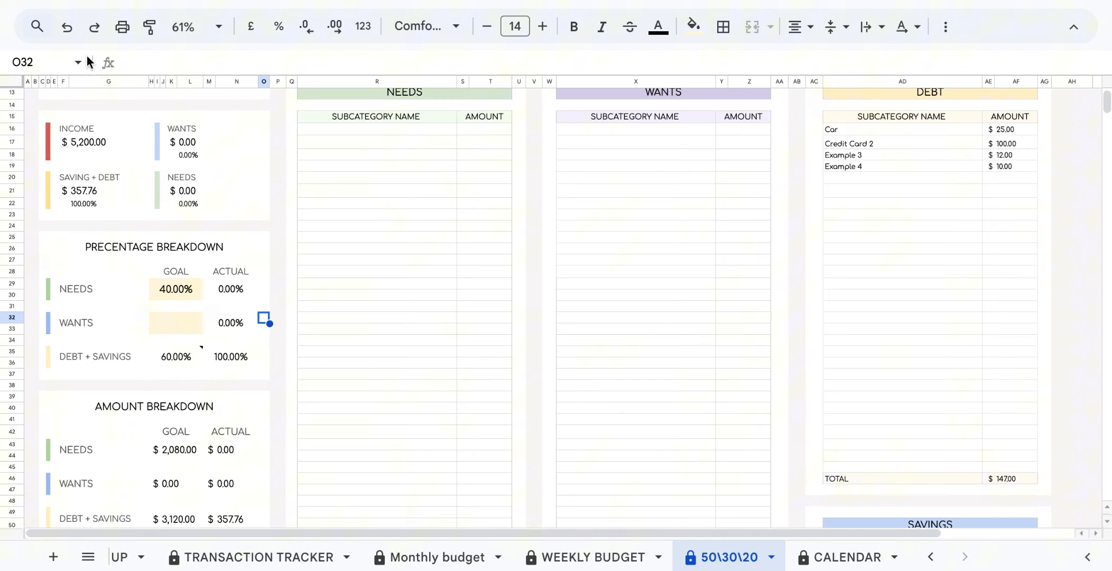
left_click(67, 26)
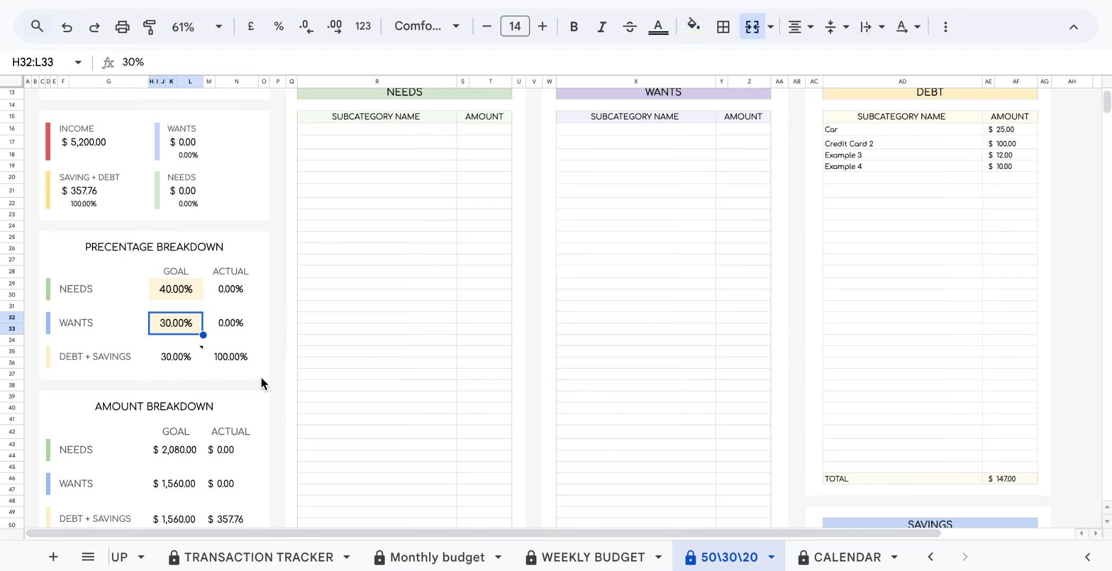
left_click(184, 364)
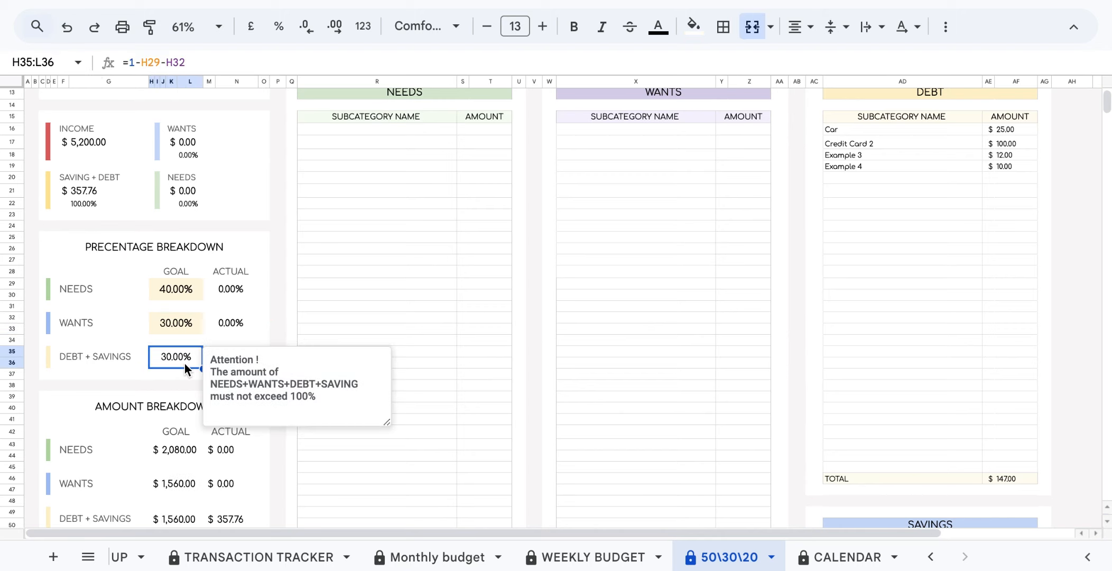
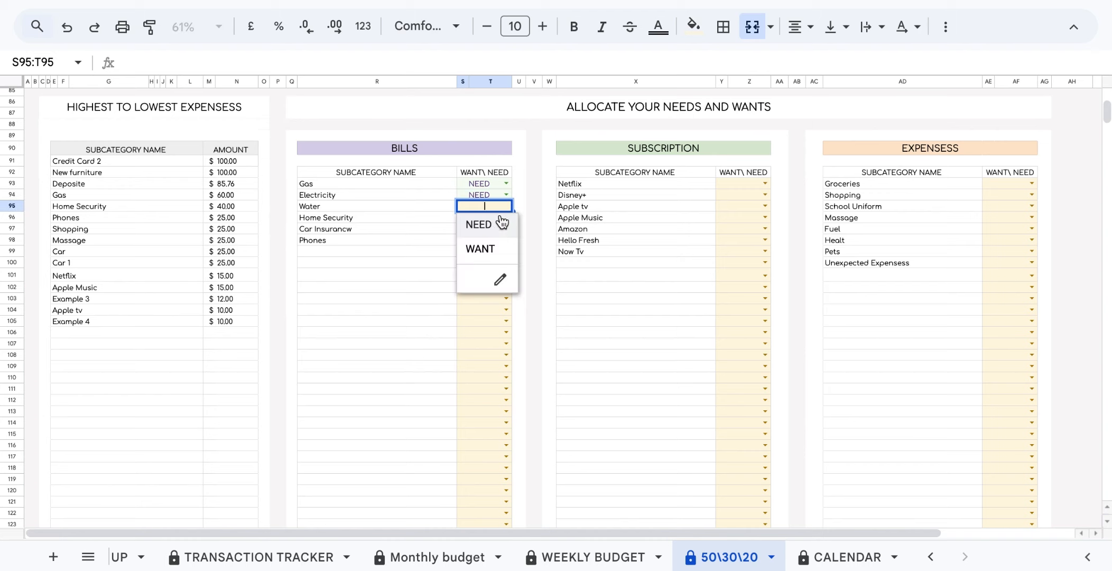
In the BILLS allocation table, mark Water, Home Security, Car Insurancw and Phones as NEED
left_click(502, 222)
left_click(505, 217)
left_click(501, 236)
left_click(505, 229)
left_click(499, 244)
left_click(505, 240)
left_click(501, 259)
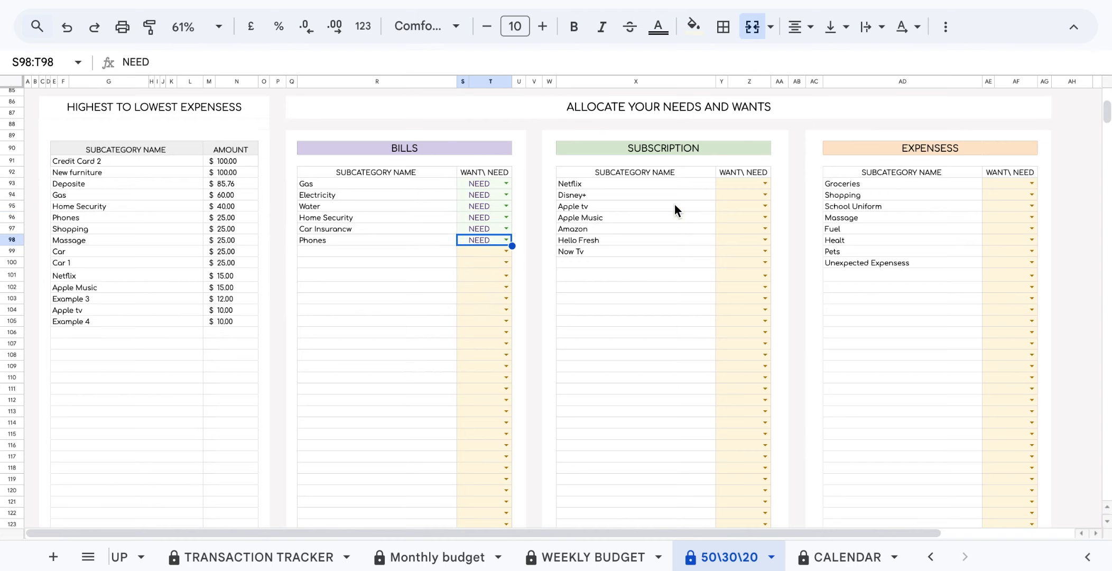
In the SUBSCRIPTION allocation table, mark Netflix, Disney+ and Apple tv as WANT
left_click(765, 184)
left_click(759, 226)
left_click(764, 195)
left_click(760, 238)
left_click(765, 207)
left_click(758, 259)
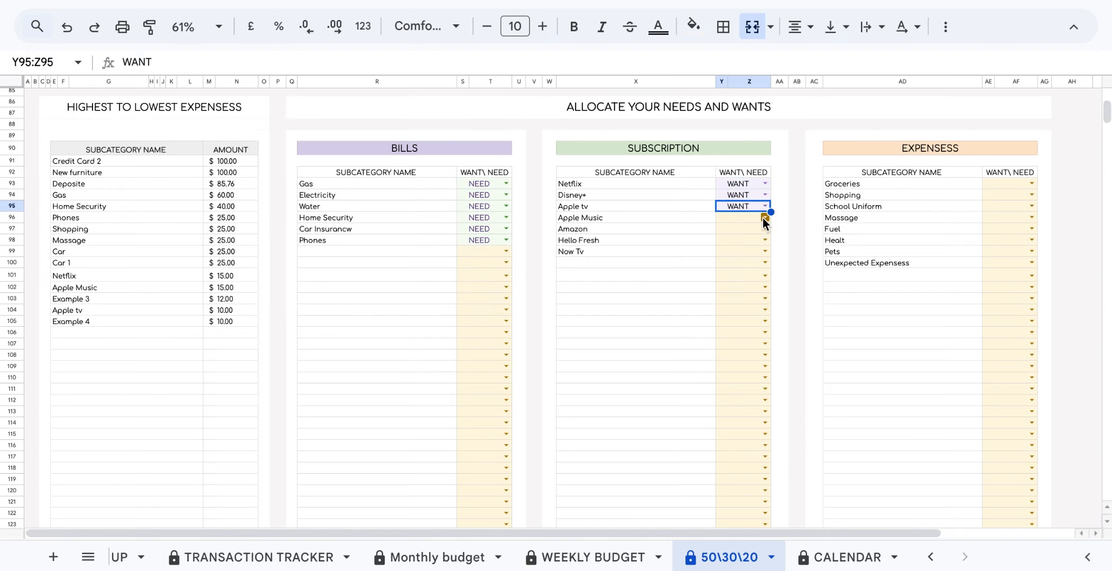
Mark the Apple Music, Amazon and Now Tv subscriptions as WANT and Hello Fresh as NEED
left_click(763, 218)
left_click(758, 259)
left_click(762, 229)
left_click(758, 270)
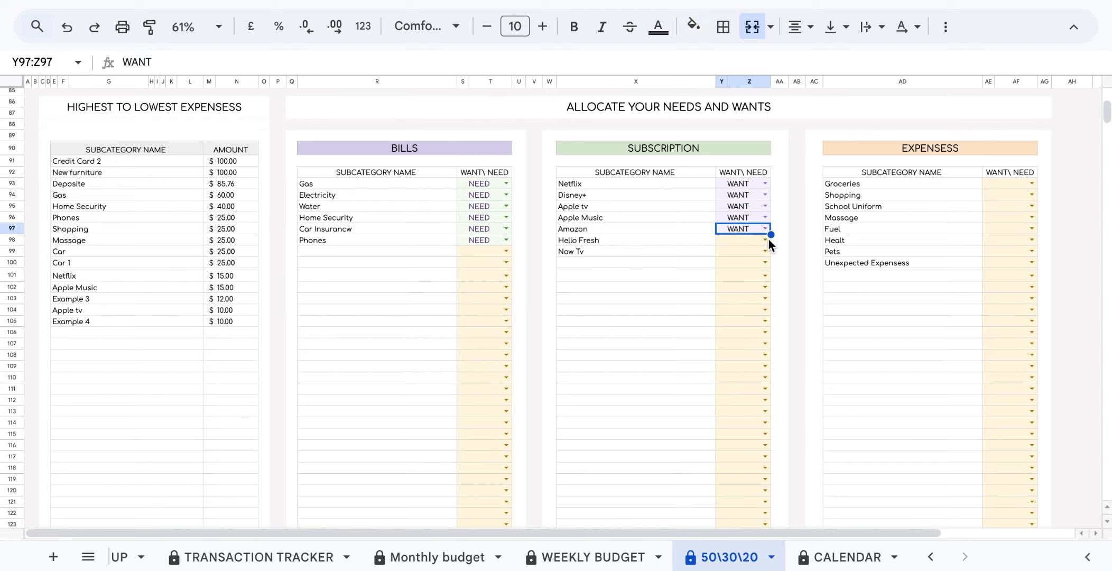
left_click(764, 240)
left_click(758, 258)
left_click(765, 251)
left_click(740, 294)
In the EXPENSESS allocation table, mark Groceries, Shopping and School Uniform as NEED and Massage as WANT
left_click(1032, 183)
left_click(1004, 201)
left_click(1031, 194)
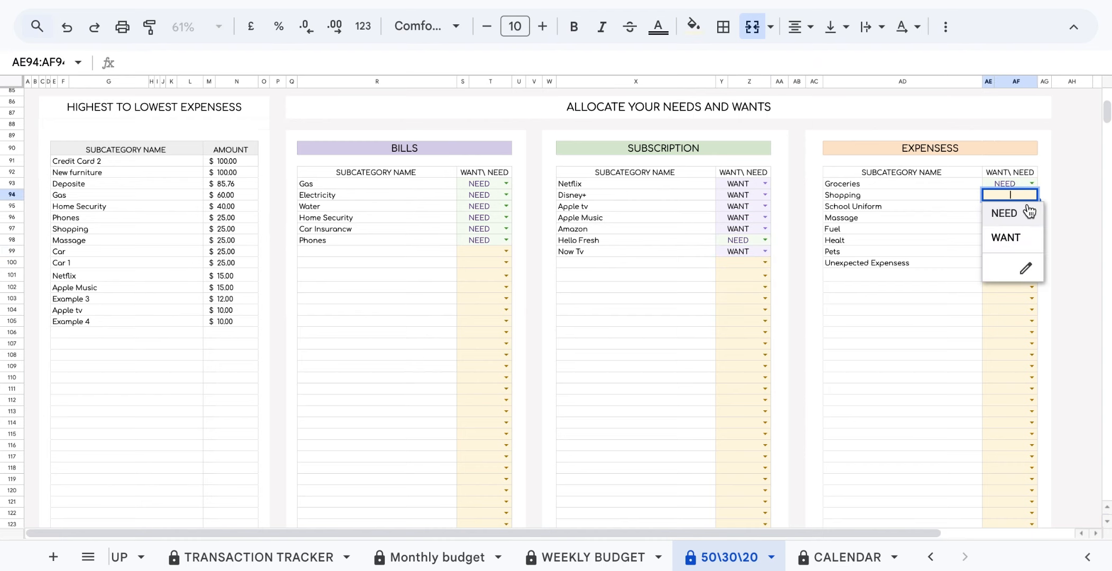
left_click(1005, 213)
left_click(1031, 207)
left_click(1004, 224)
left_click(1031, 217)
left_click(1010, 260)
Mark the Fuel, Healt, Pets and Unexpected Expensess rows in the EXPENSESS table as NEED
left_click(1032, 228)
left_click(1008, 247)
left_click(1032, 240)
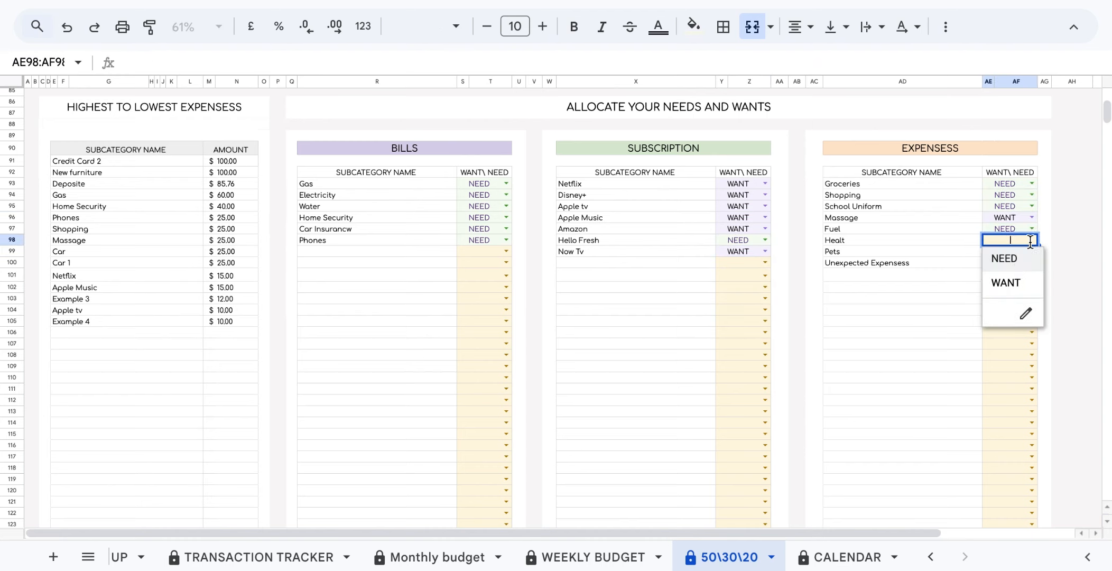
left_click(1007, 258)
left_click(1032, 251)
left_click(1007, 270)
left_click(1032, 263)
left_click(1007, 281)
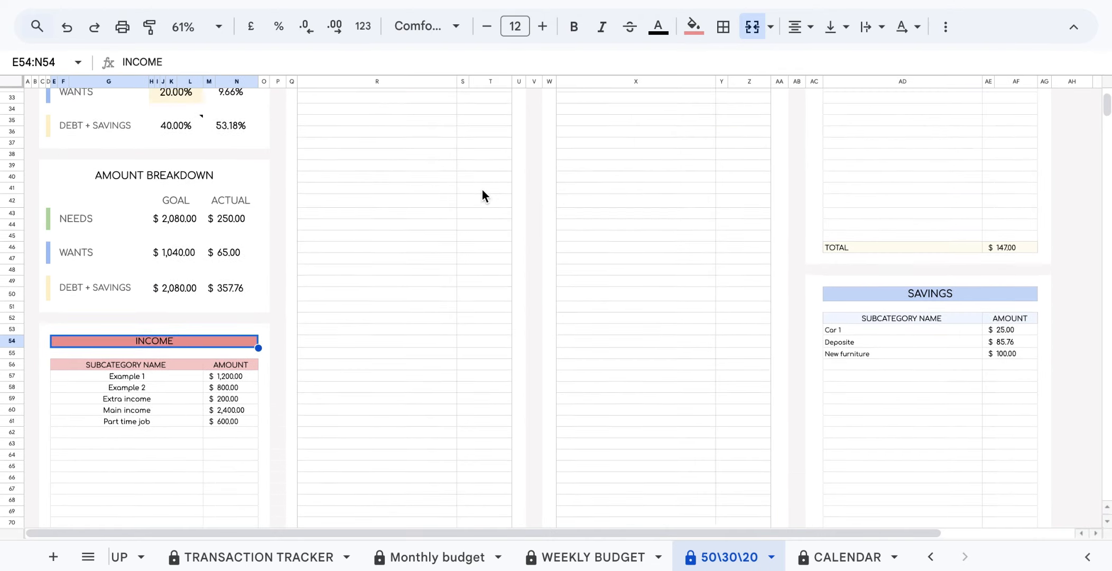
Examine the SAVINGS and DEBT tables on the 50\30\20 sheet
scroll(865, 293, "up", 2)
left_click(879, 368)
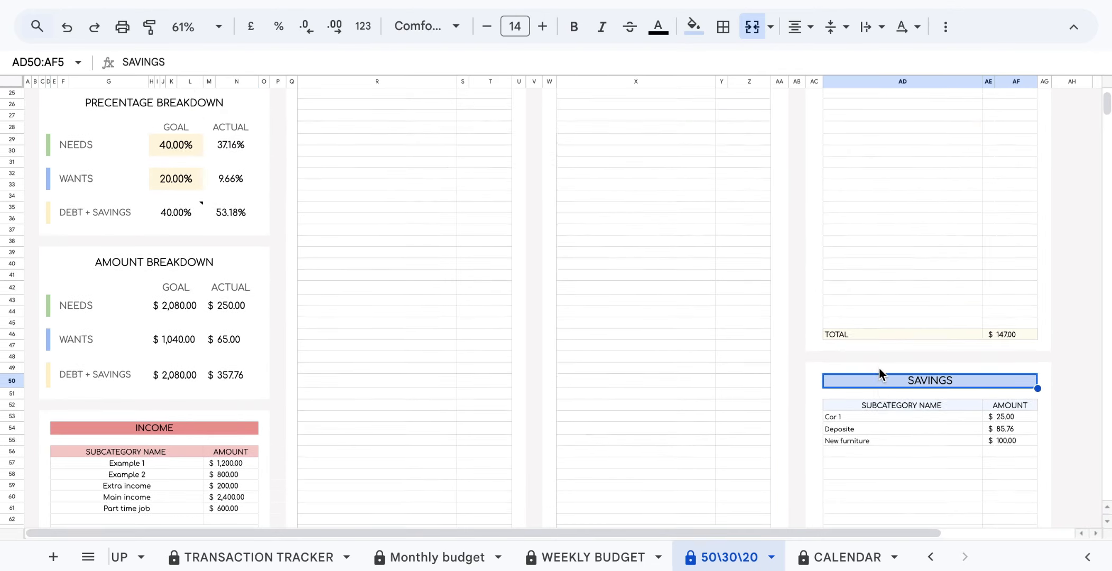
scroll(906, 244, "up", 7)
left_click(902, 189)
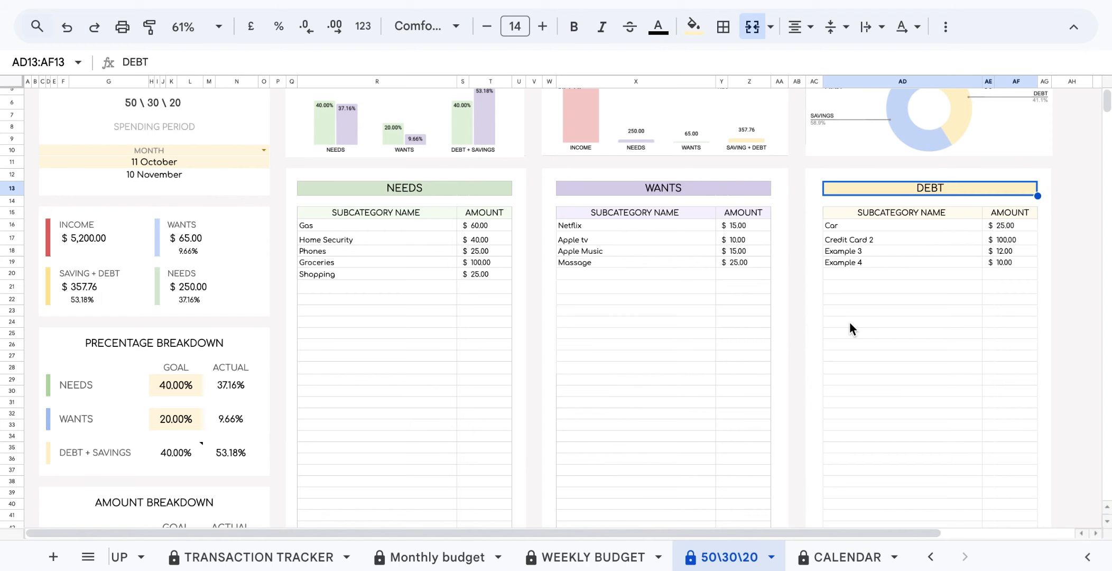
scroll(483, 240, "up", 1)
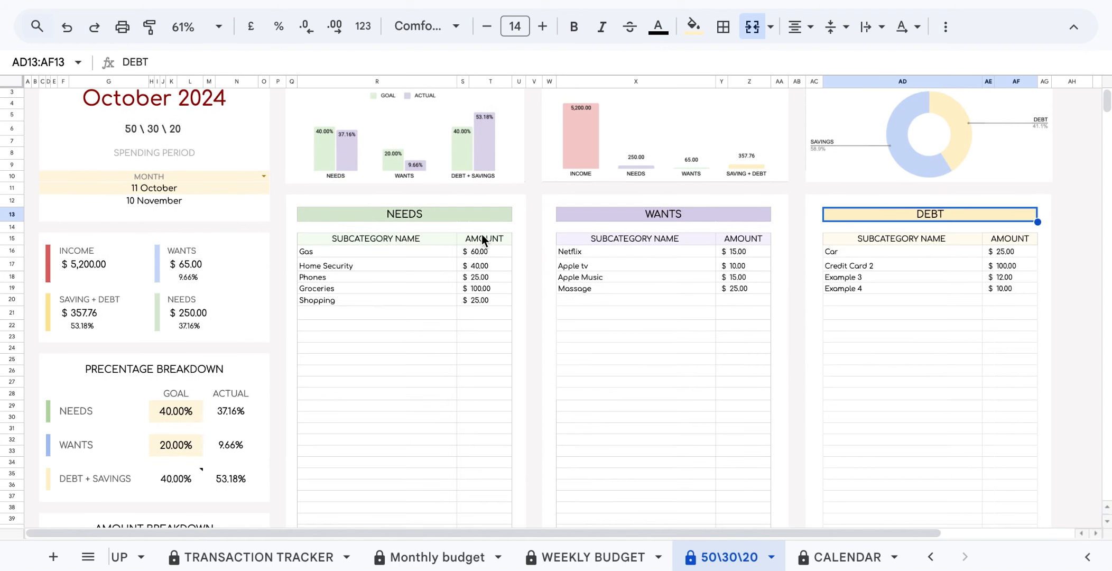
Set the start date of the 50\30\20 spending period to 24/09/2024
double_click(191, 189)
left_click(209, 216)
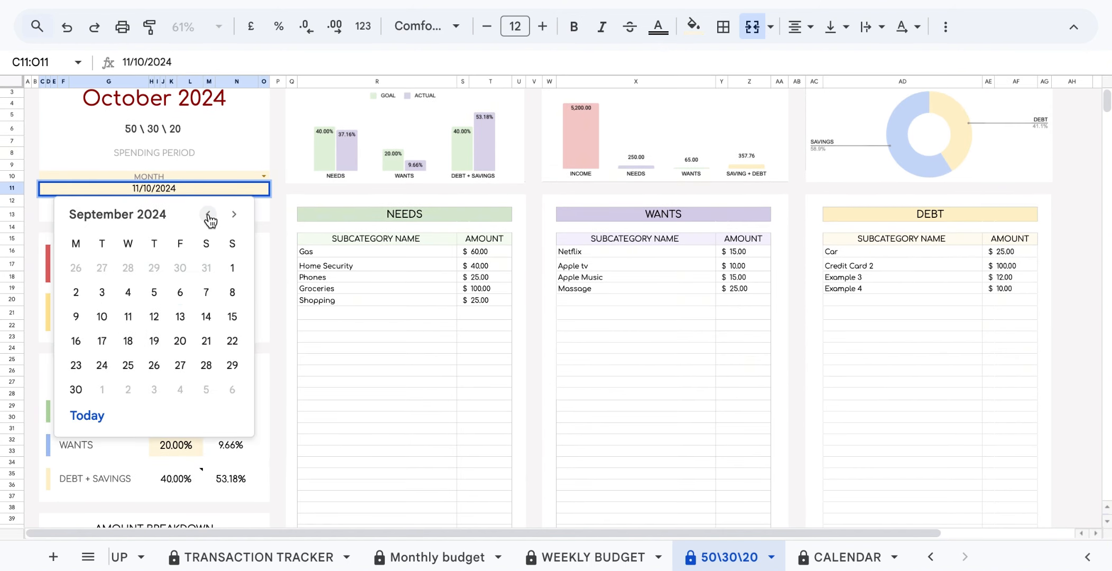
left_click(103, 366)
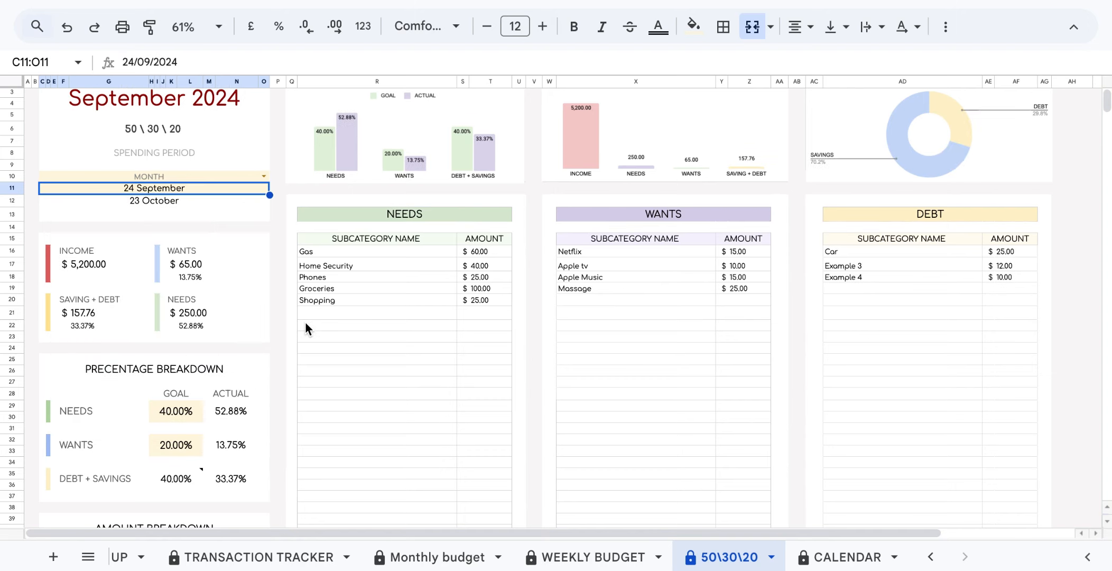
Examine the HIGHEST TO LOWEST EXPENSESS table and the GOAL VS ACTUAL, OVERVIEW and DEBT VS SAVING charts
scroll(318, 313, "down", 15)
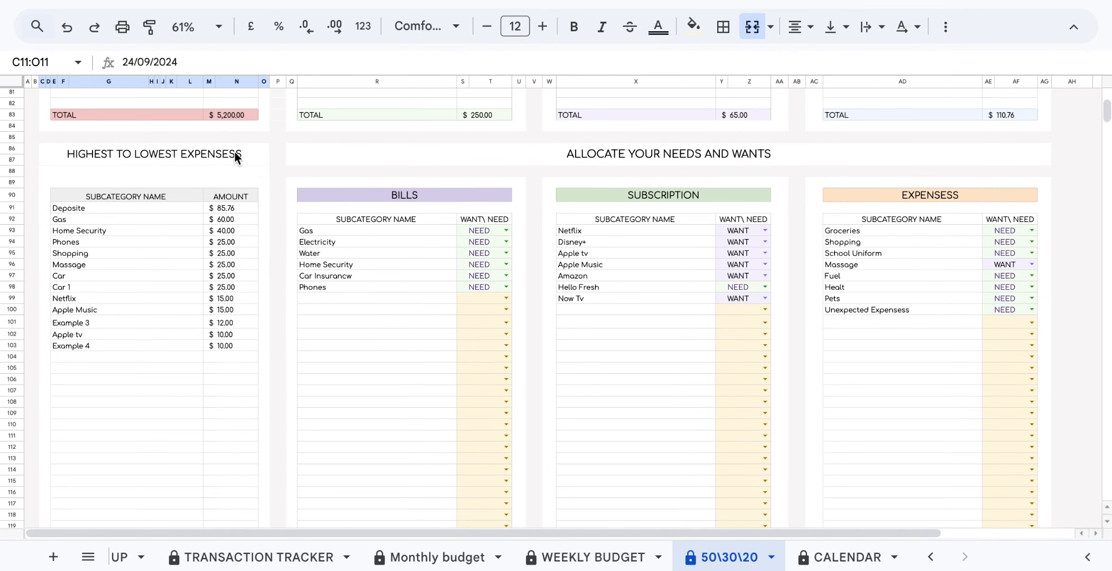
left_click(240, 165)
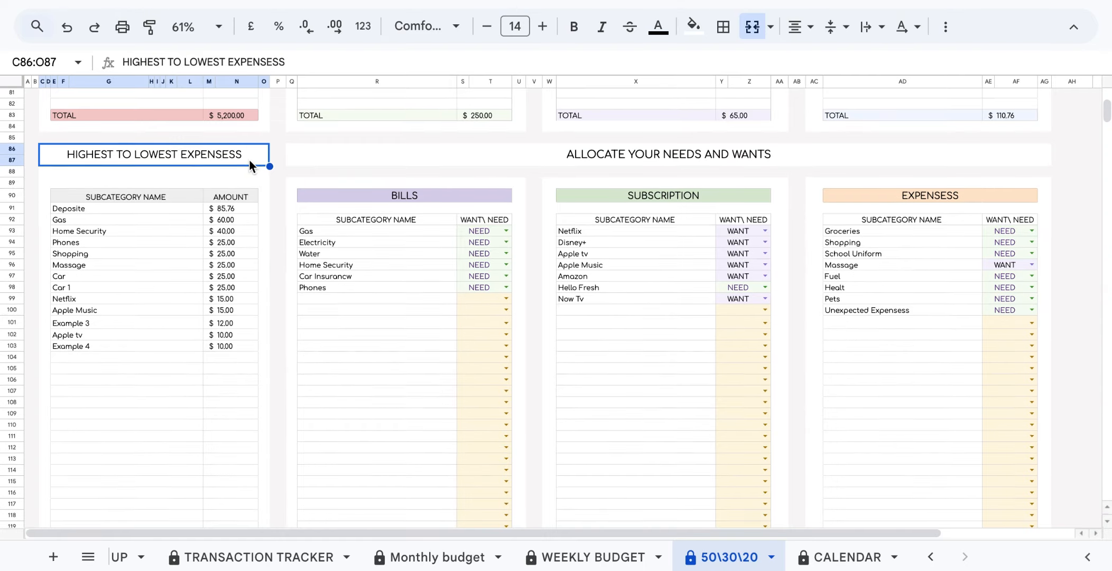
scroll(249, 159, "up", 15)
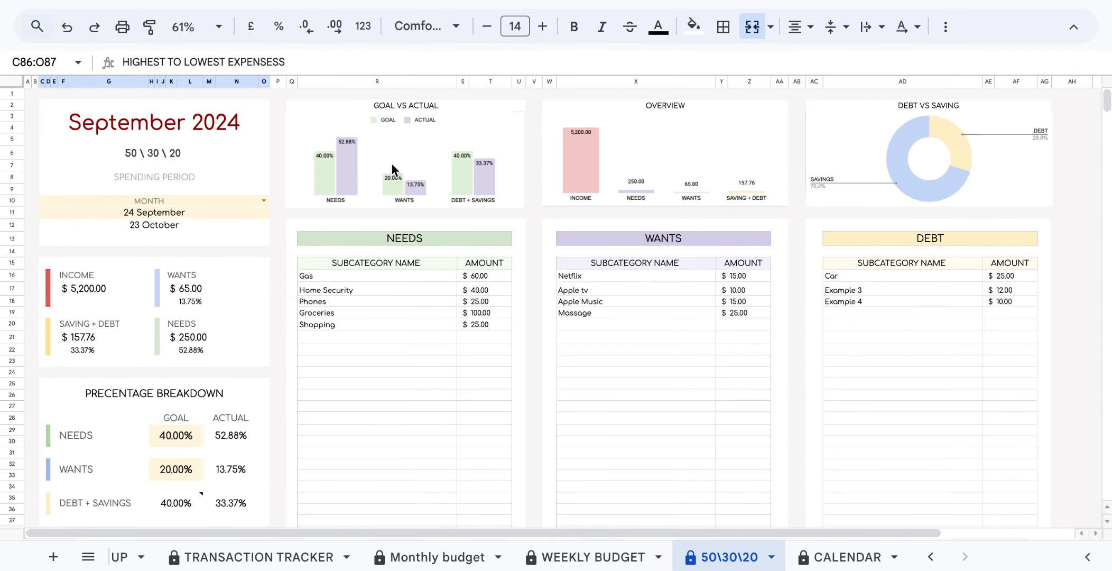
left_click(392, 164)
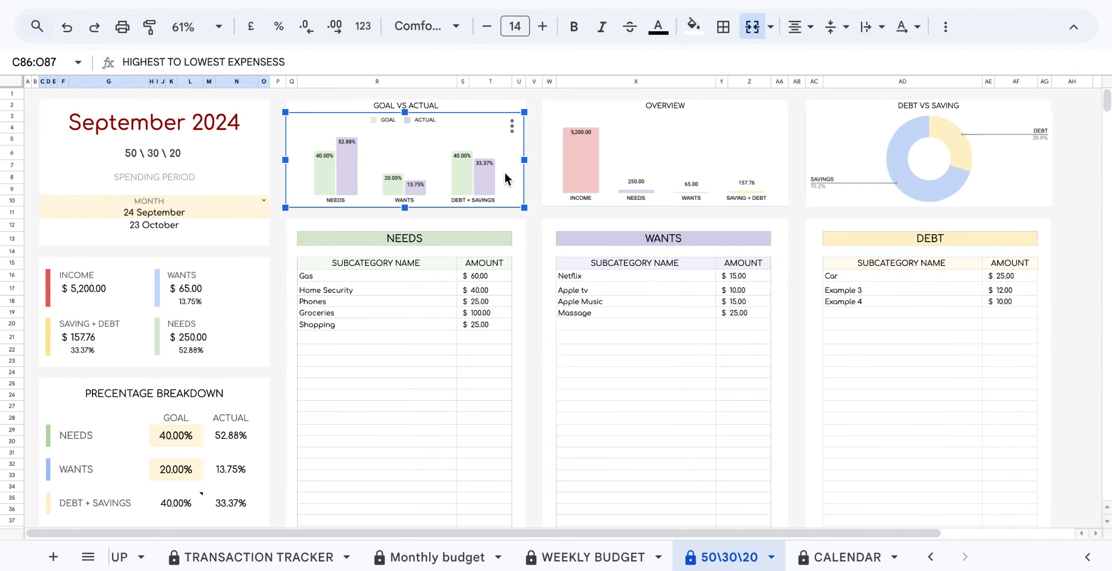
left_click(659, 176)
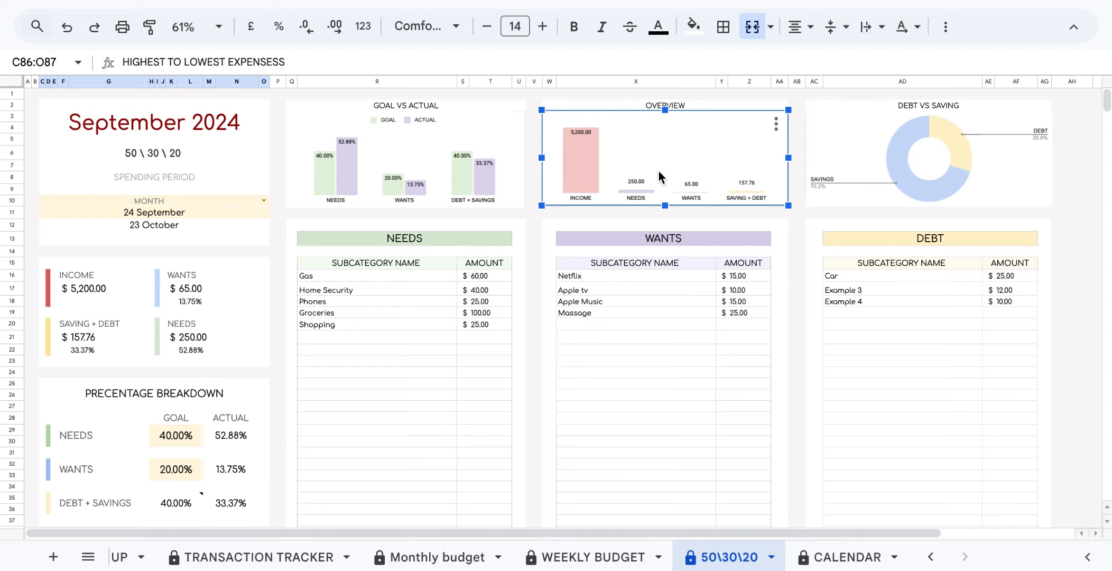
left_click(823, 196)
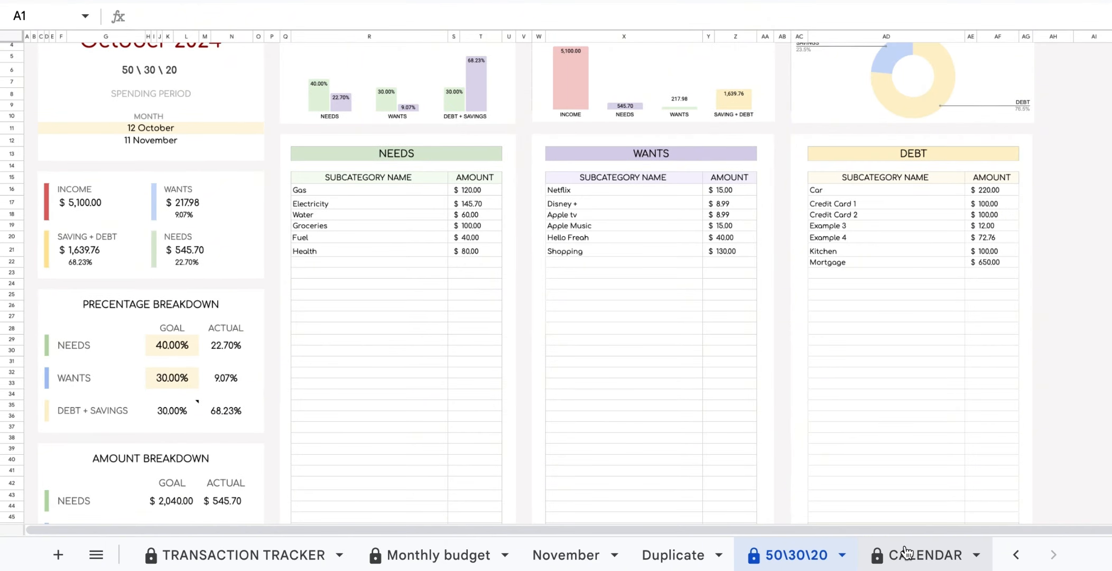
On the CALENDAR sheet, set the month period's start date to 10 Oct 2024
left_click(906, 552)
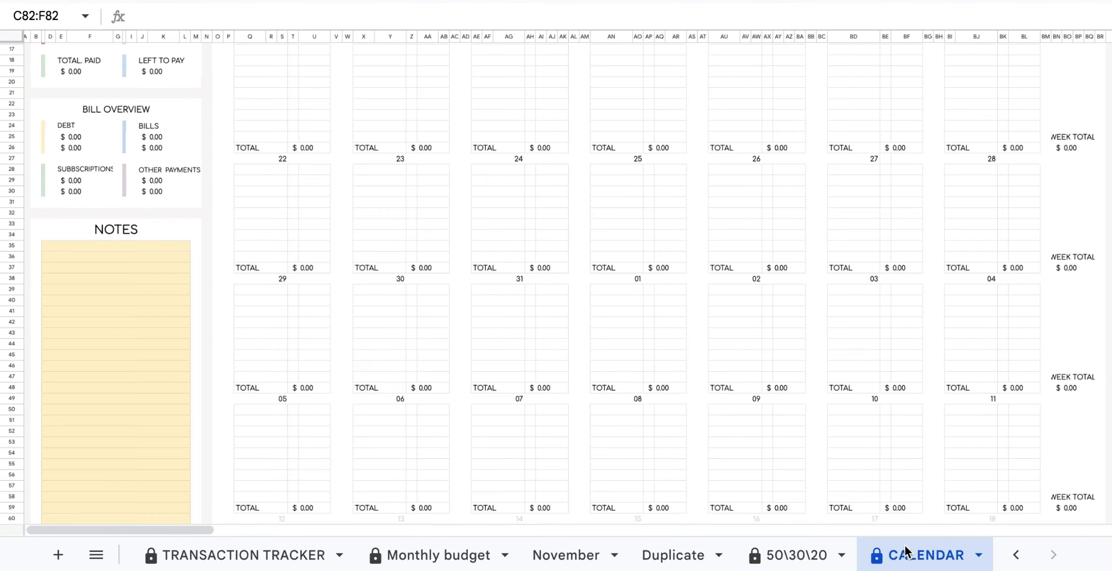
scroll(763, 408, "up", 3)
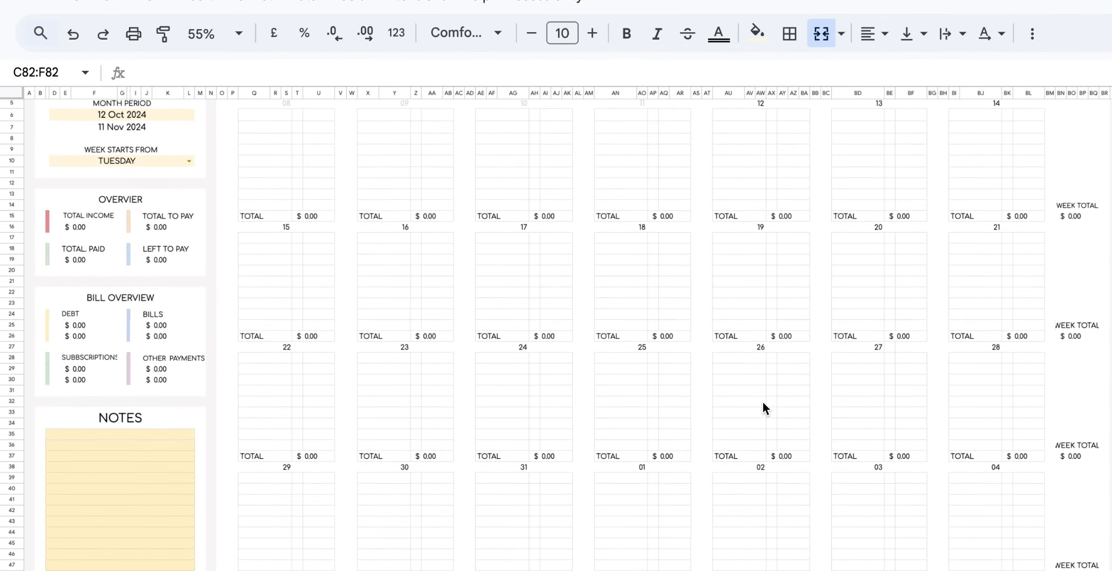
scroll(763, 402, "up", 2)
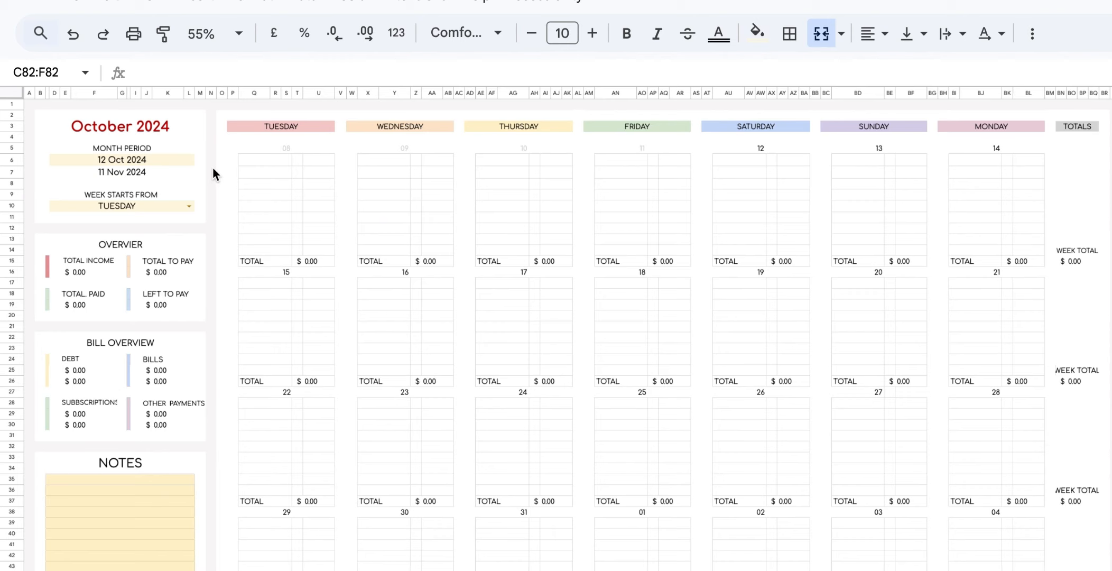
left_click(154, 159)
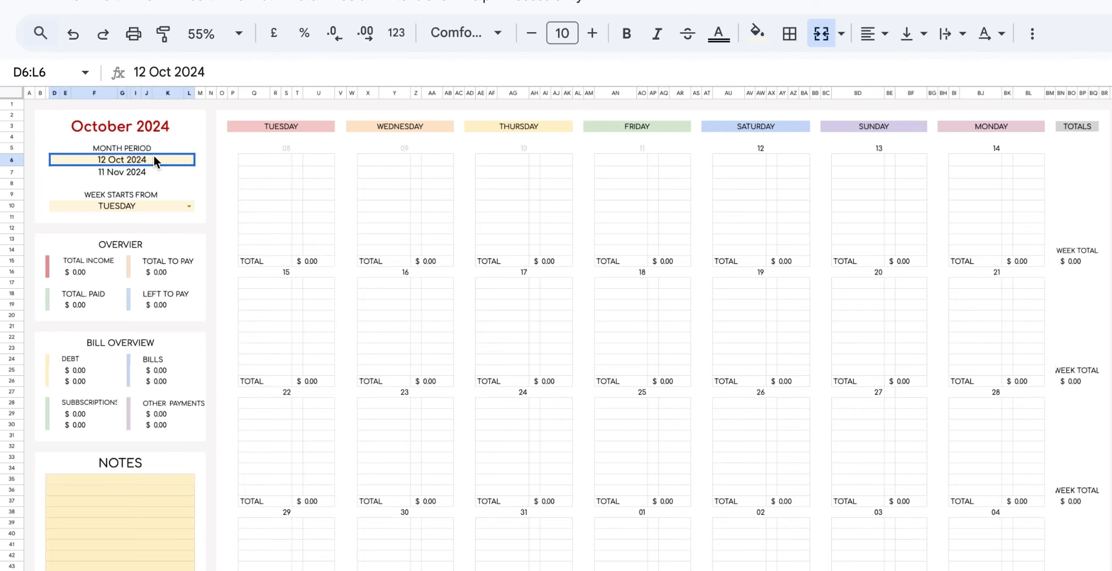
double_click(154, 159)
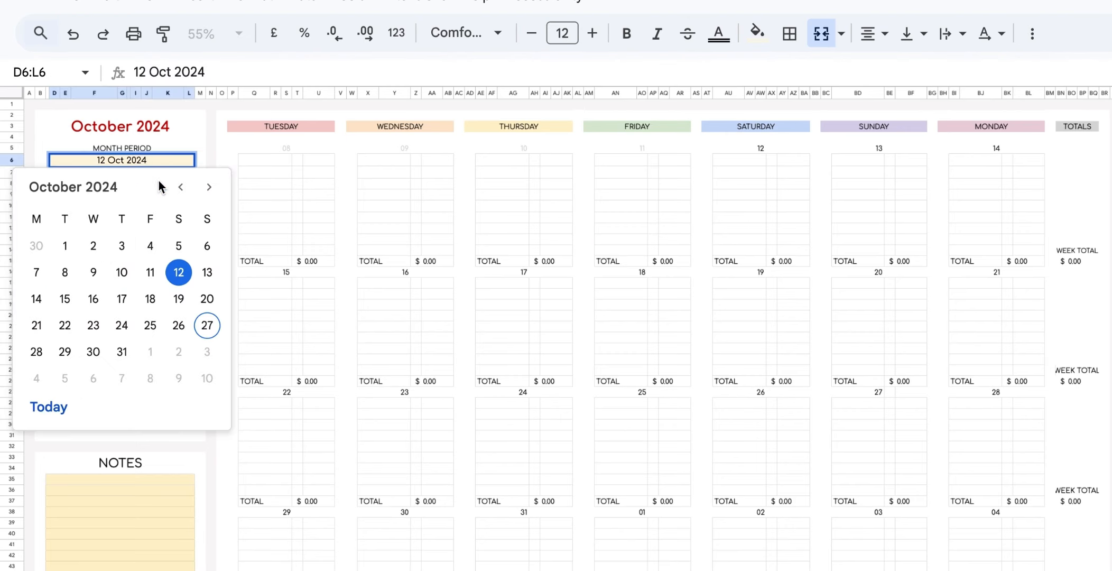
left_click(121, 272)
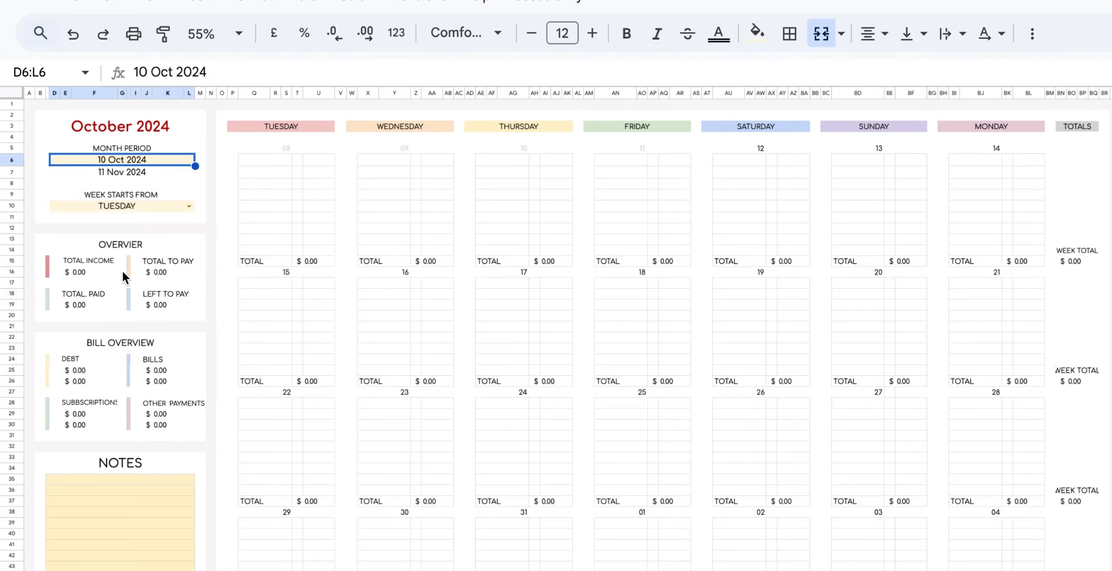
Set the calendar's week to start from MONDAY and check the weekday columns
left_click(188, 207)
left_click(160, 240)
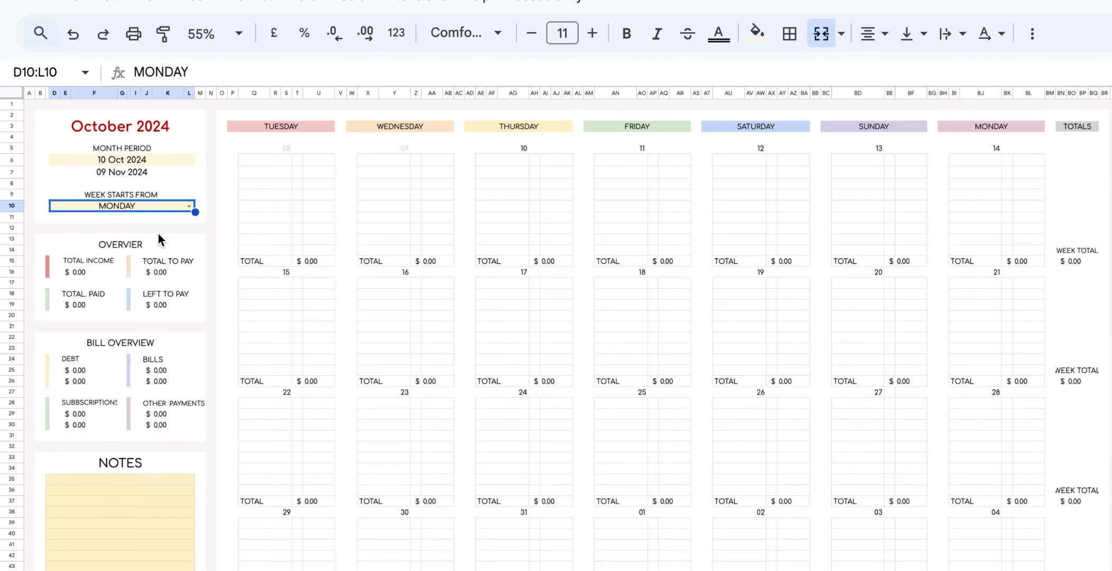
scroll(253, 238, "right", 3)
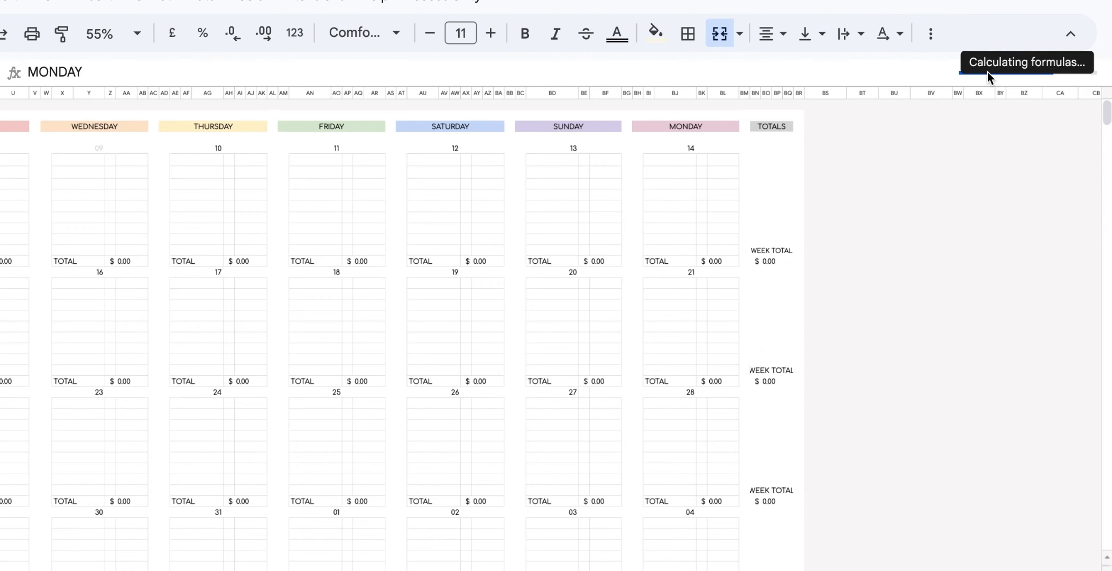
scroll(743, 210, "left", 5)
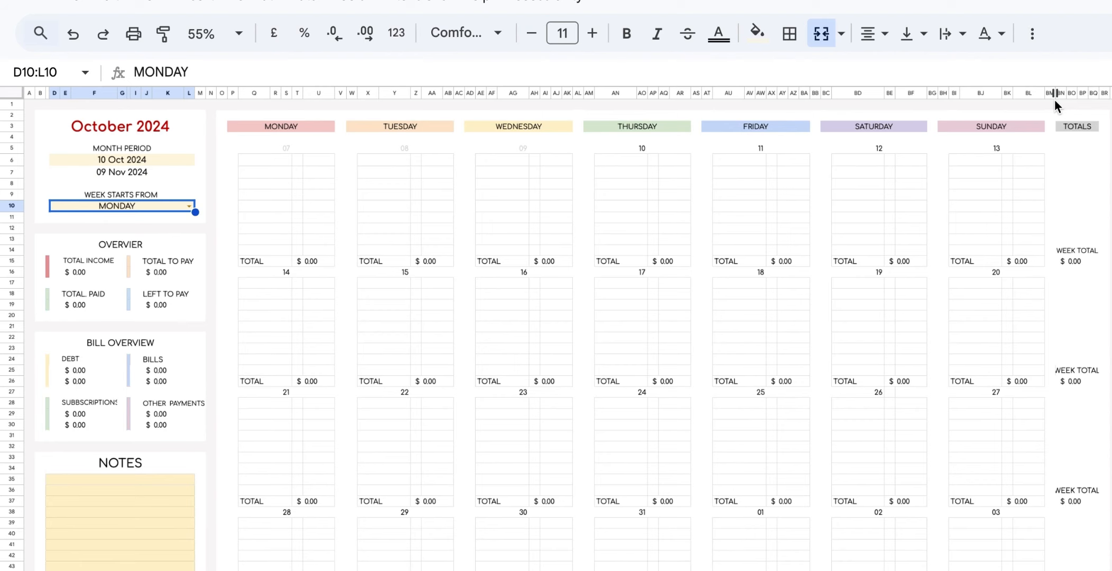
In the INCOME table of the calendar set-up, add Main income with a first payment date of 14 October 2024
scroll(1055, 99, "down", 12)
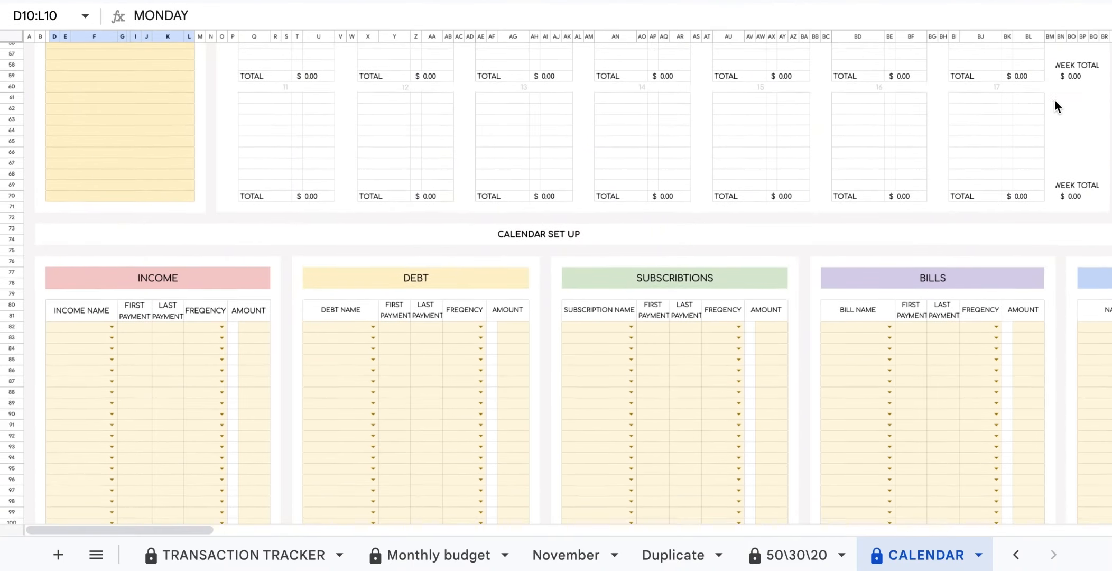
scroll(1055, 99, "down", 2)
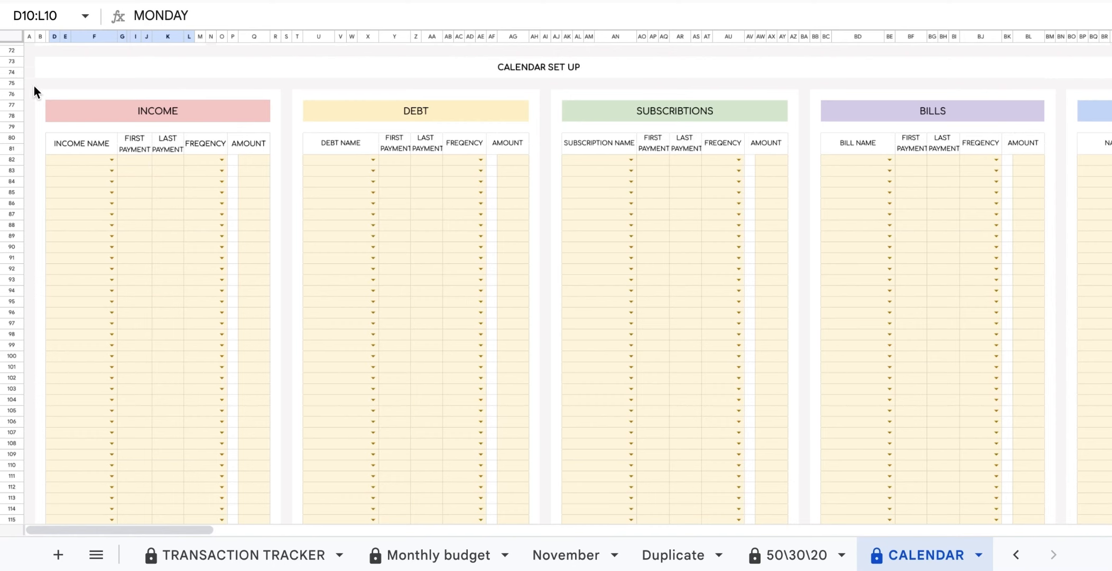
left_click(113, 161)
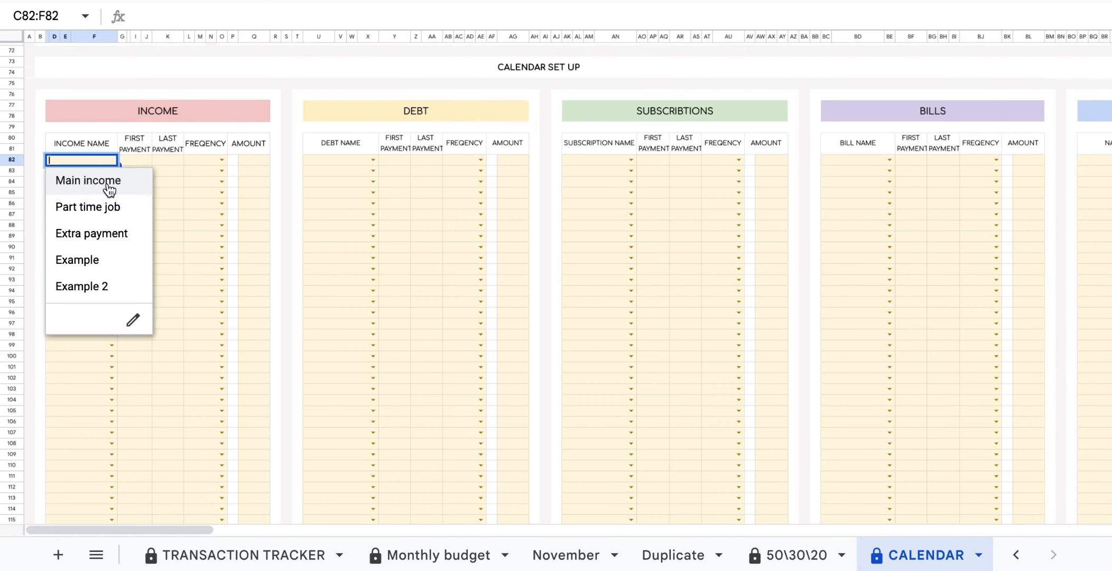
left_click(109, 183)
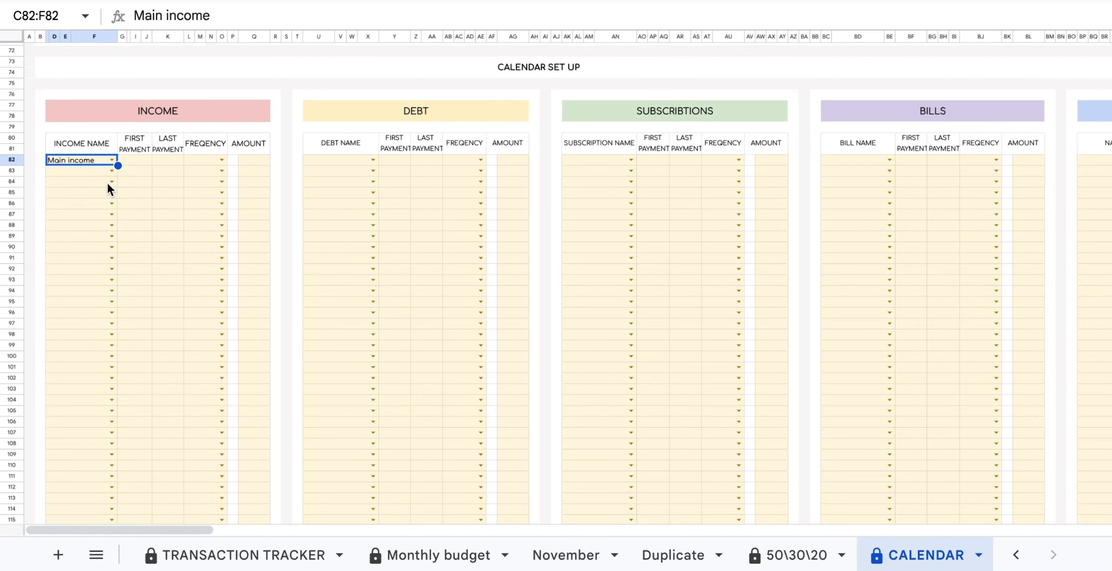
left_click(143, 160)
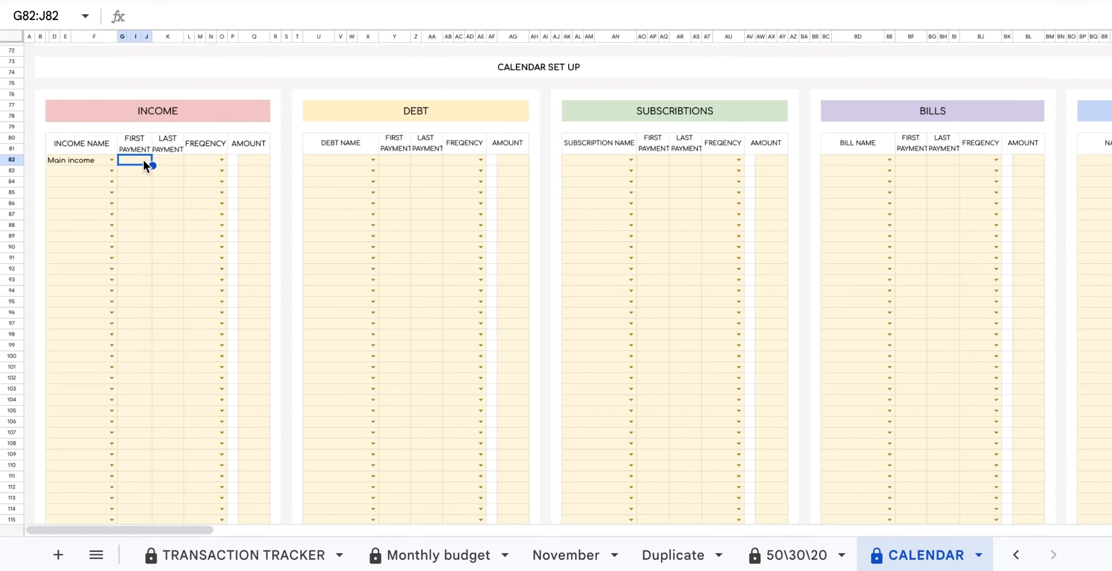
double_click(143, 159)
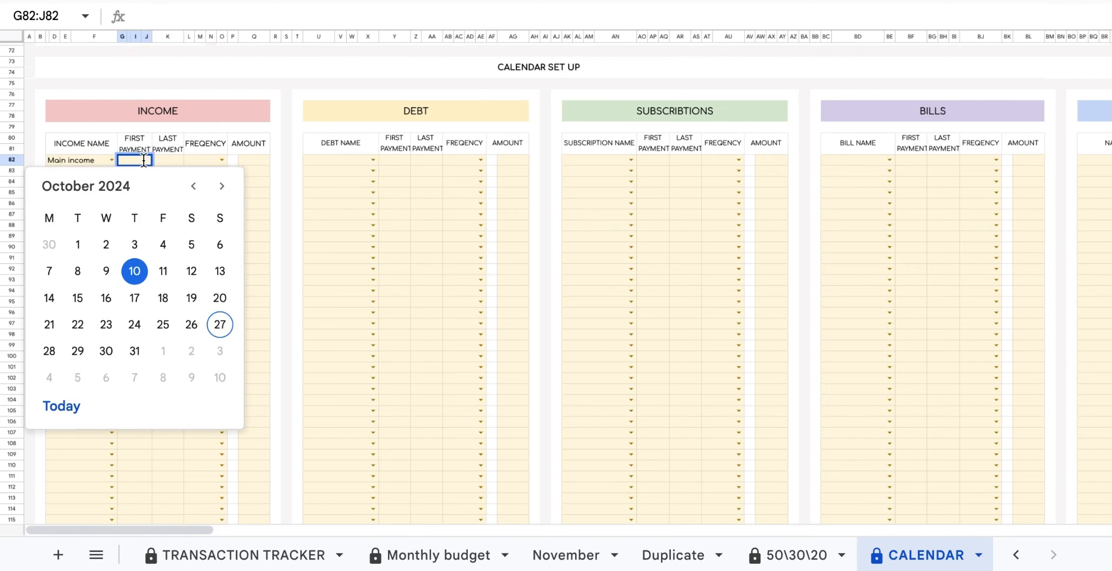
left_click(56, 299)
Set the Main income frequency to monthly and its amount to 2500, and check its entry in the calendar
double_click(223, 160)
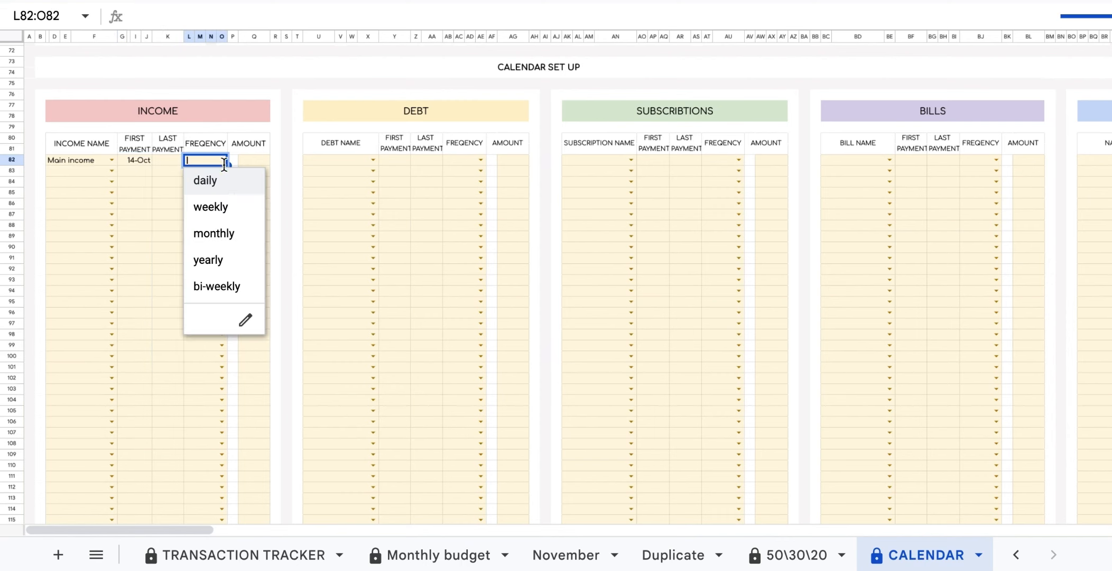
left_click(230, 235)
left_click(254, 161)
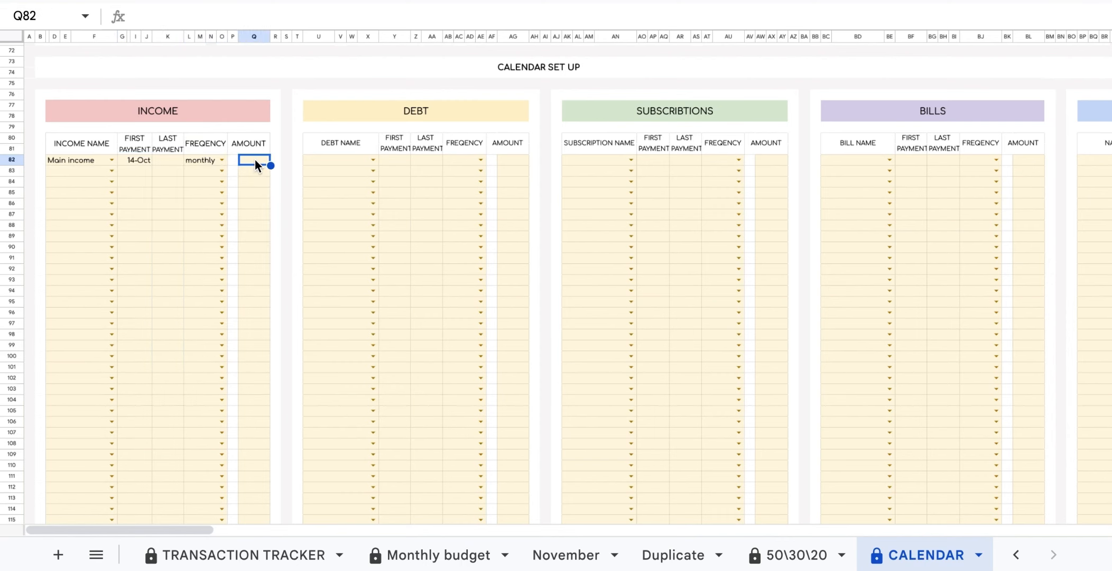
type("2500")
left_click(286, 182)
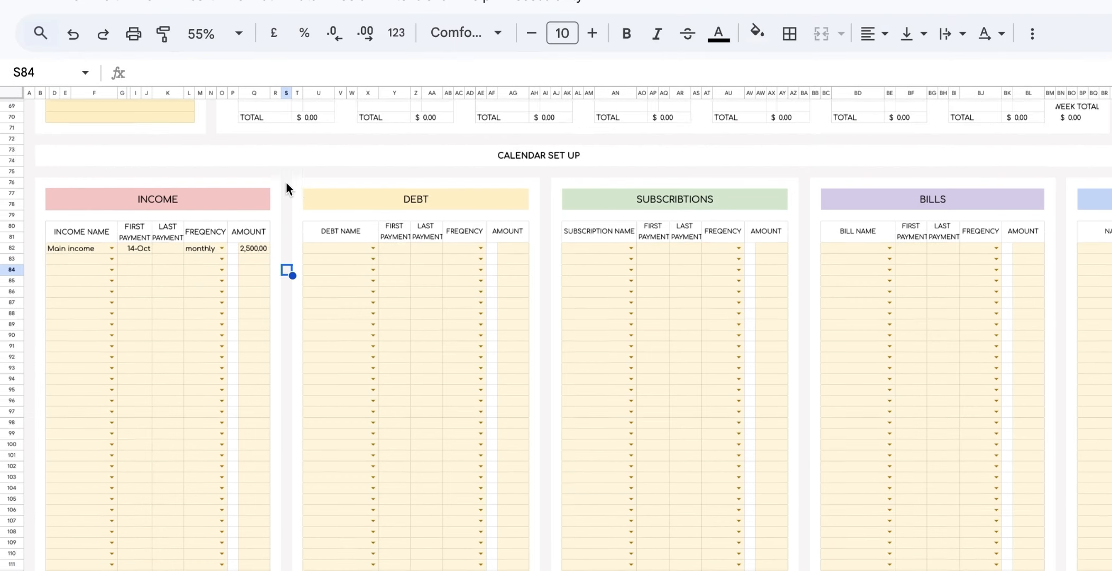
scroll(286, 181, "up", 10)
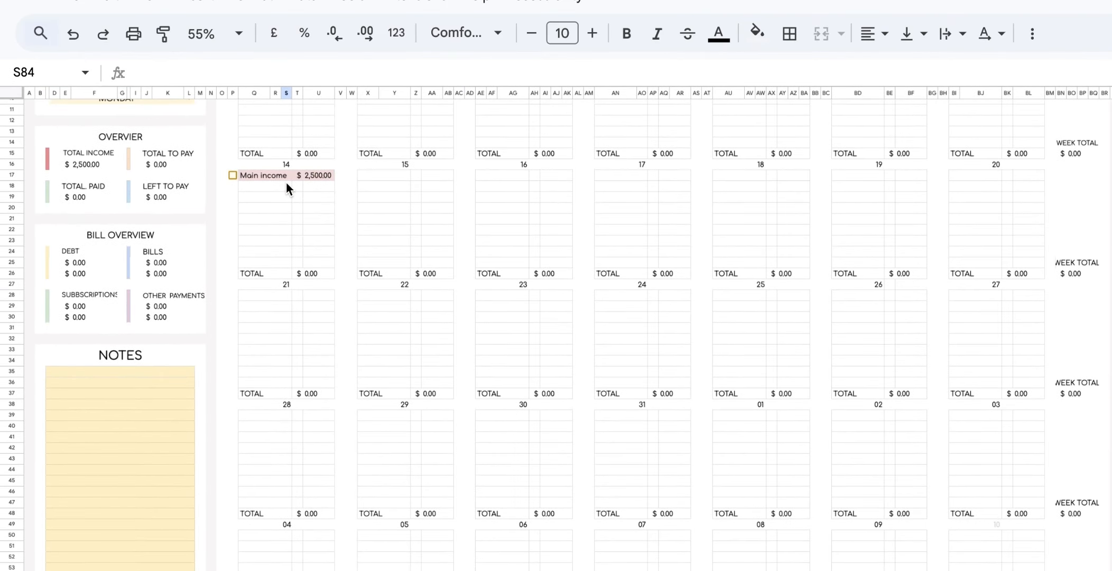
scroll(313, 314, "down", 8)
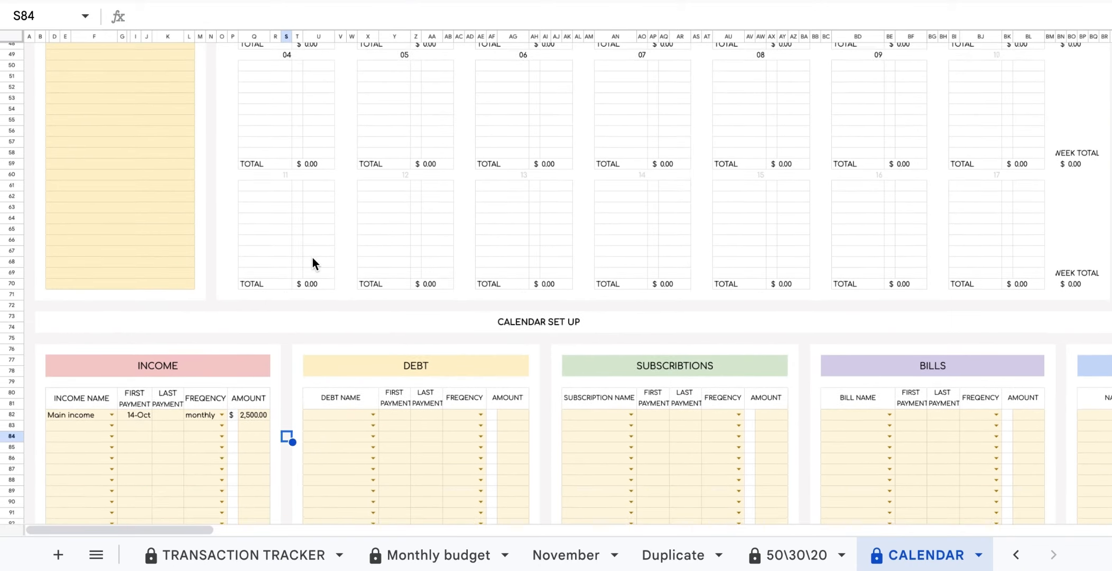
Choose Car as the debt name in the first two rows of the DEBT table
scroll(313, 257, "down", 4)
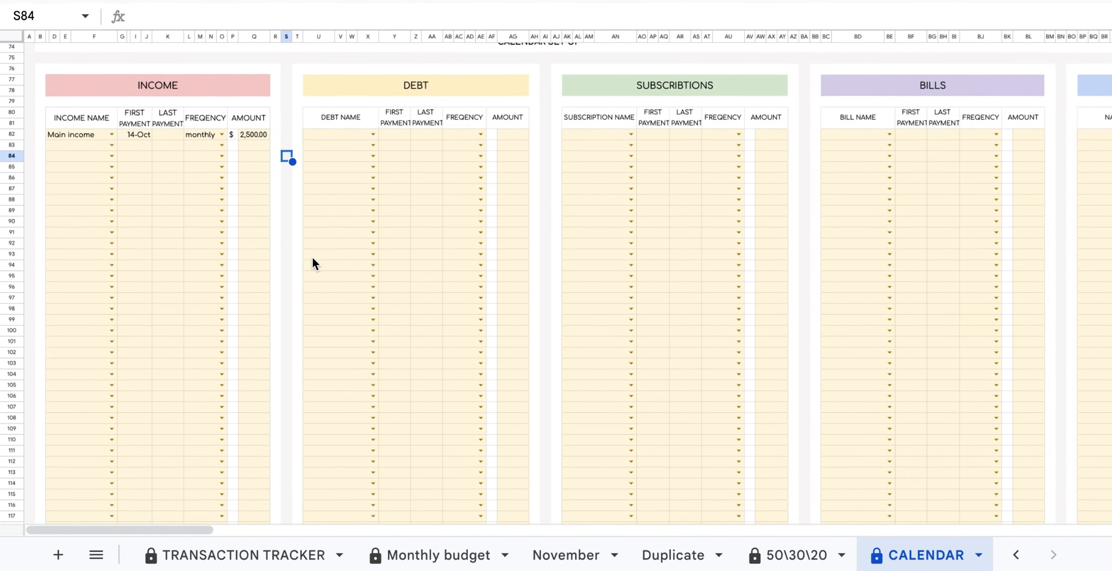
scroll(313, 257, "down", 1)
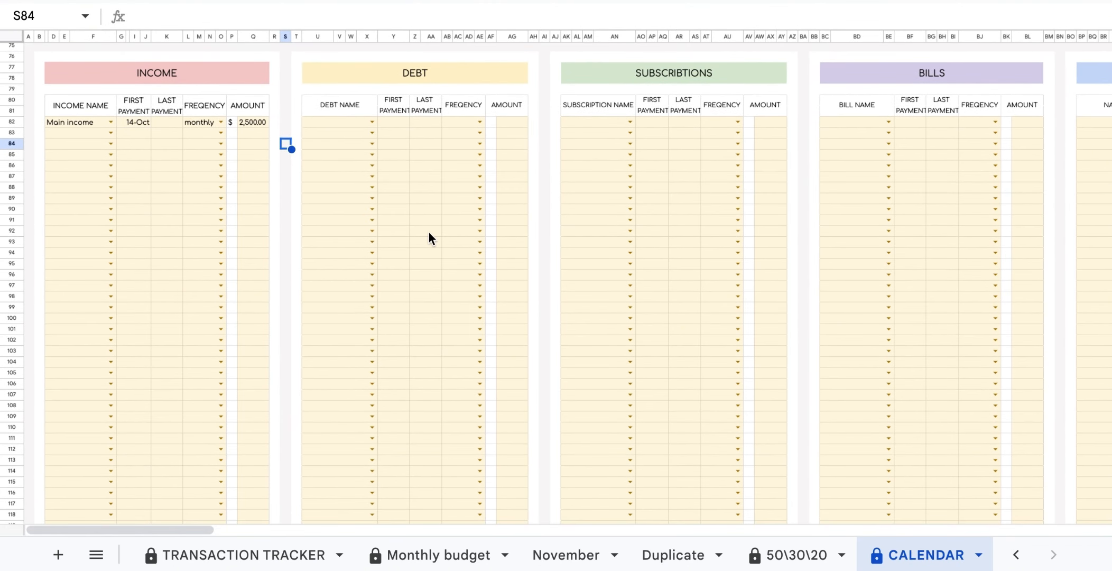
left_click(372, 122)
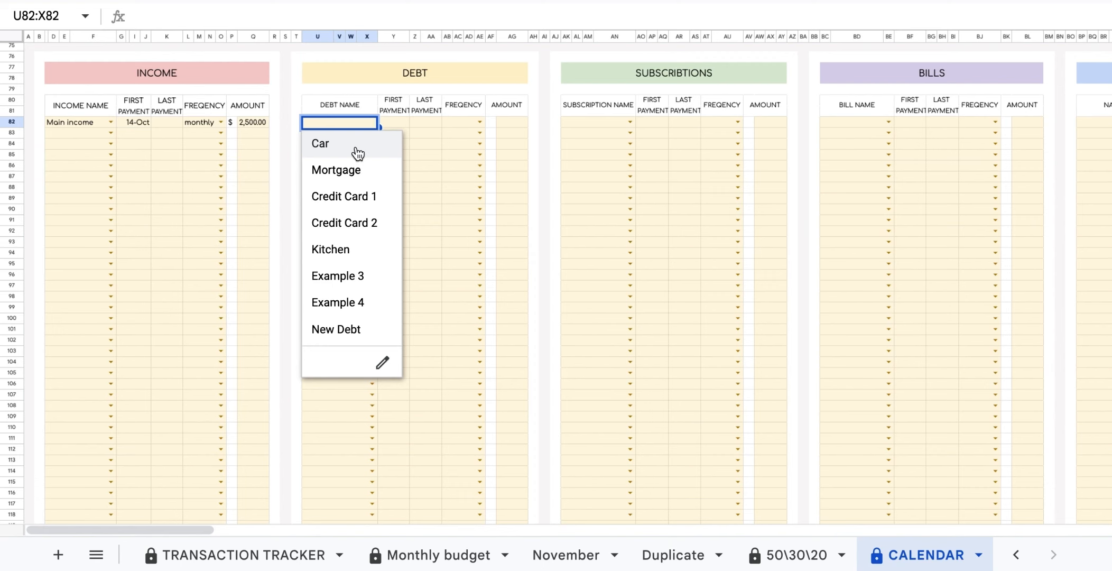
left_click(356, 147)
left_click(371, 134)
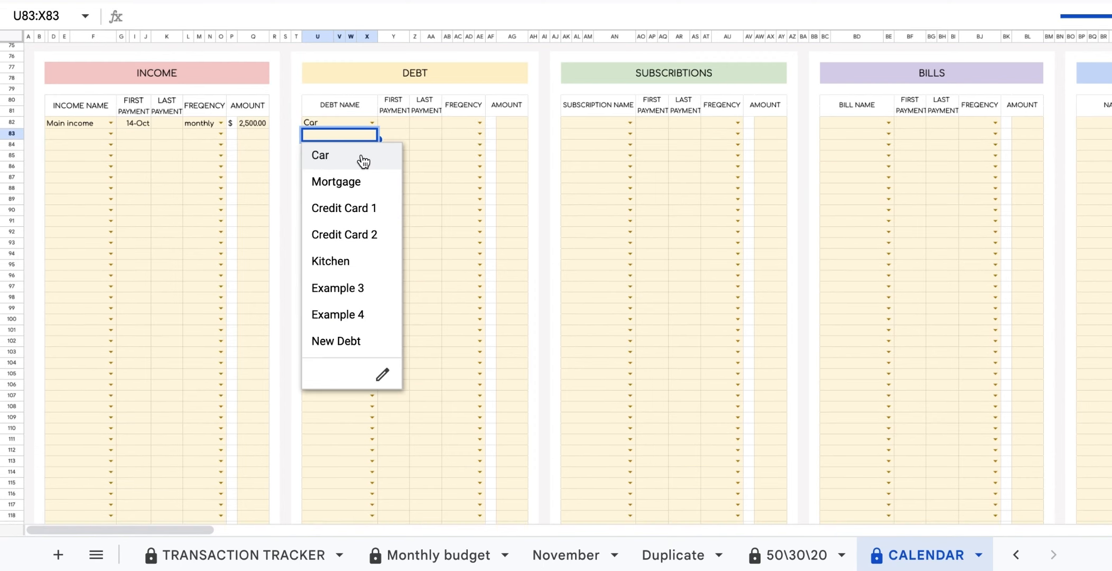
left_click(365, 156)
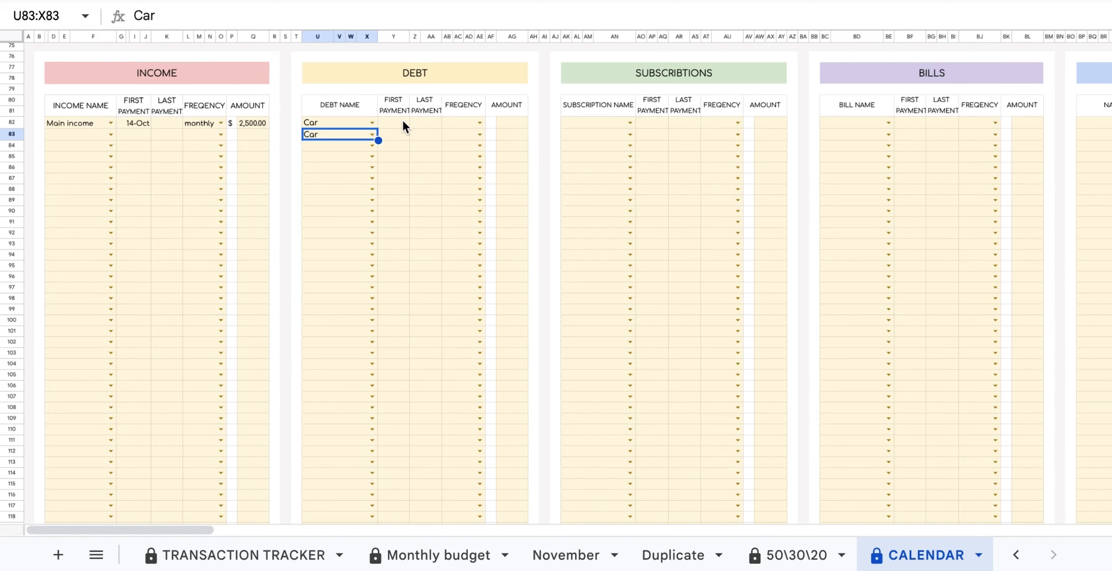
Give the first Car debt a first payment date of 15 October 2024, a weekly frequency and an amount of 10
double_click(403, 122)
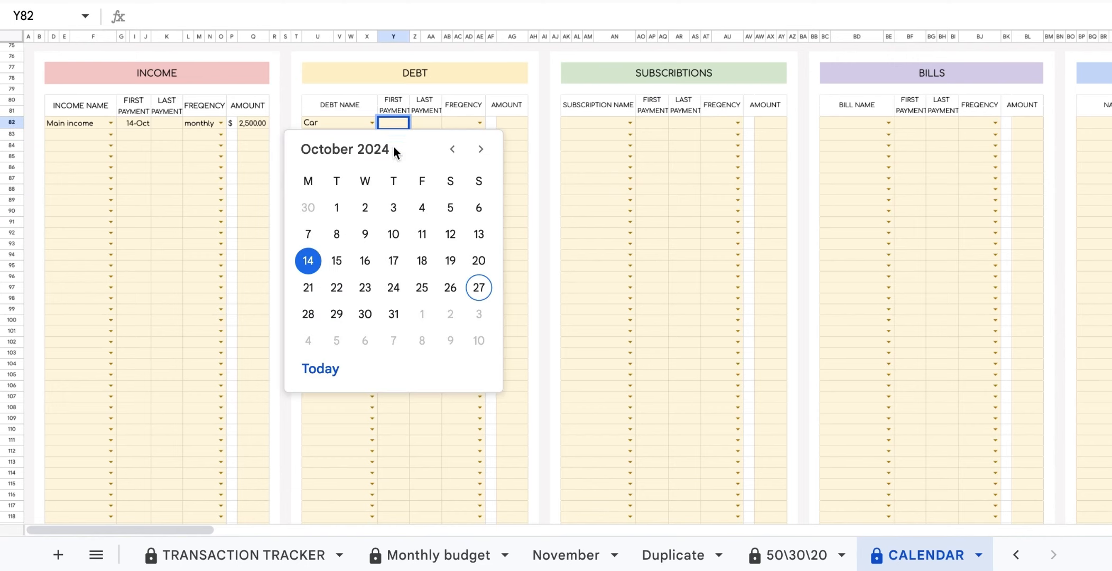
left_click(337, 261)
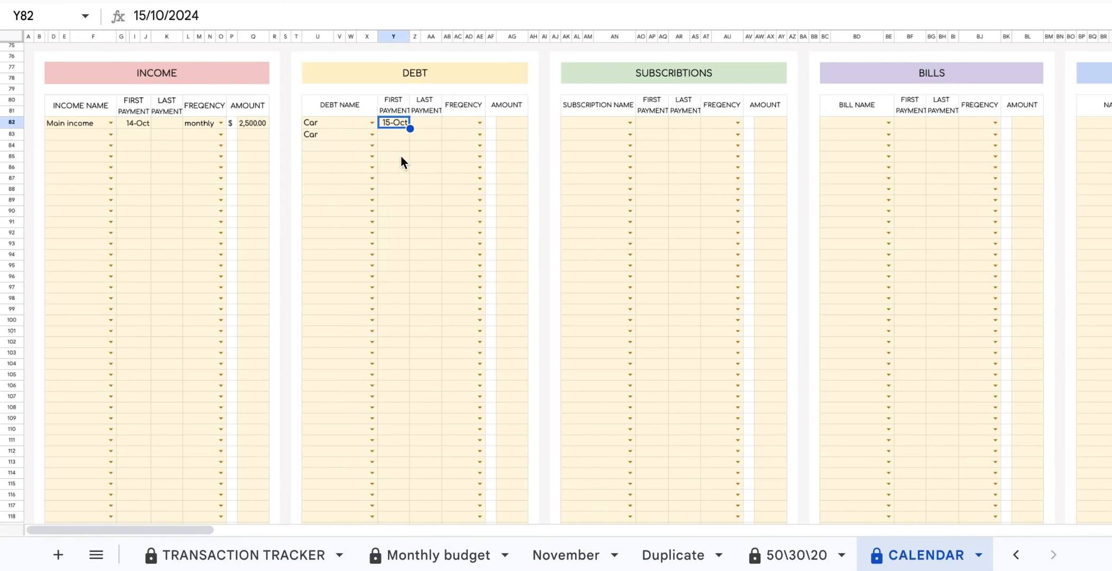
left_click(479, 122)
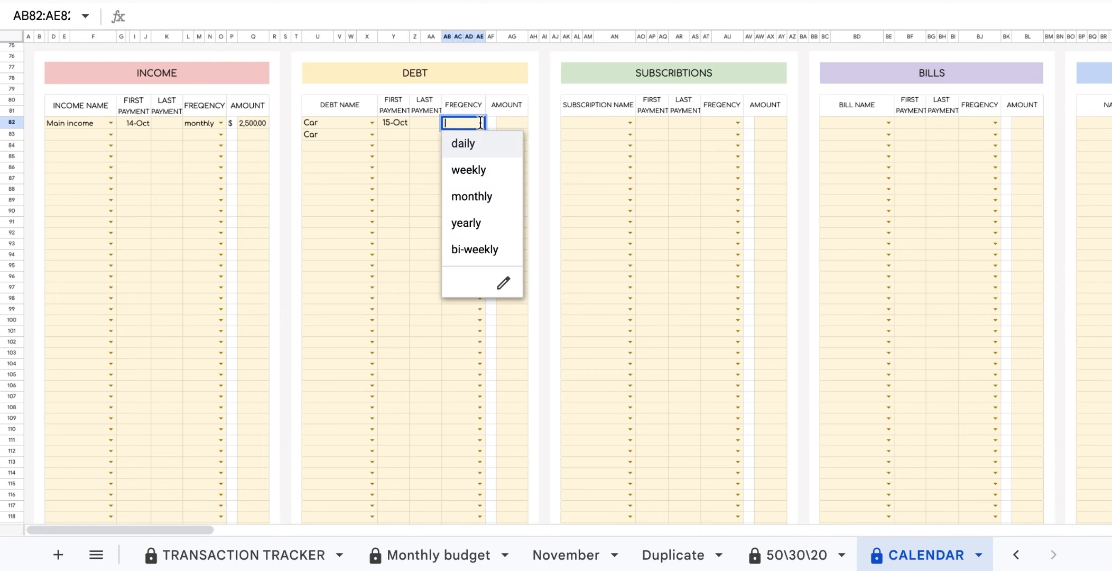
left_click(510, 123)
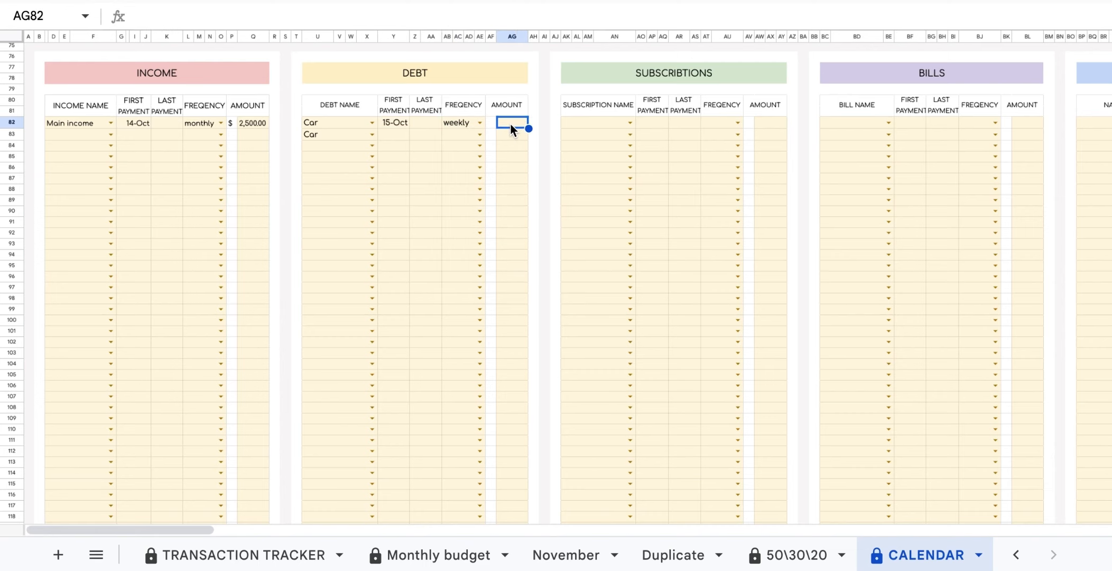
type("10")
Give the second Car debt a first payment date of 18 October 2024, a weekly frequency and an amount of 10
double_click(397, 135)
left_click(426, 283)
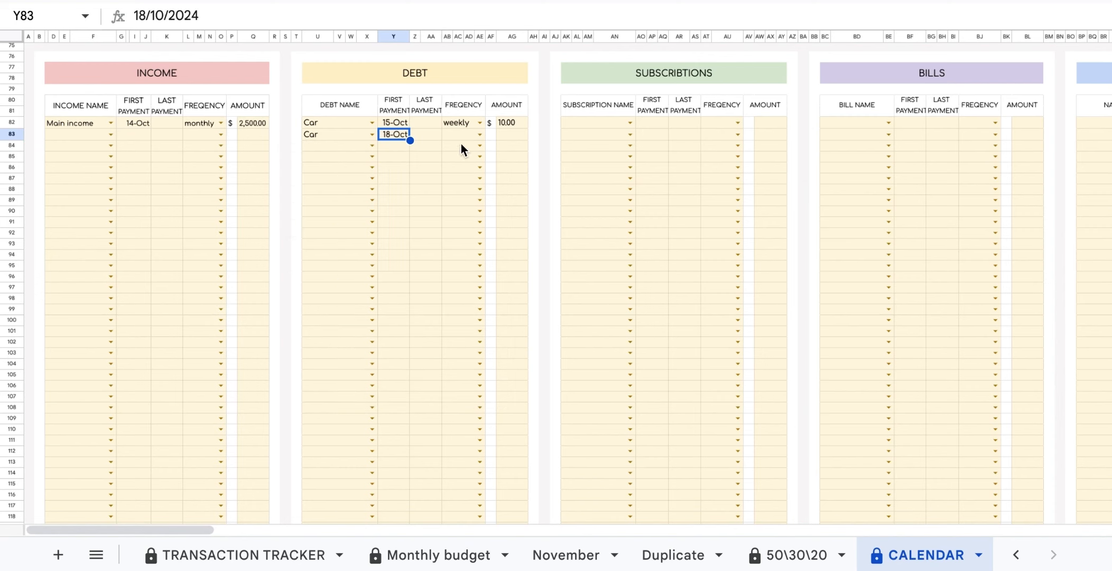
left_click(480, 134)
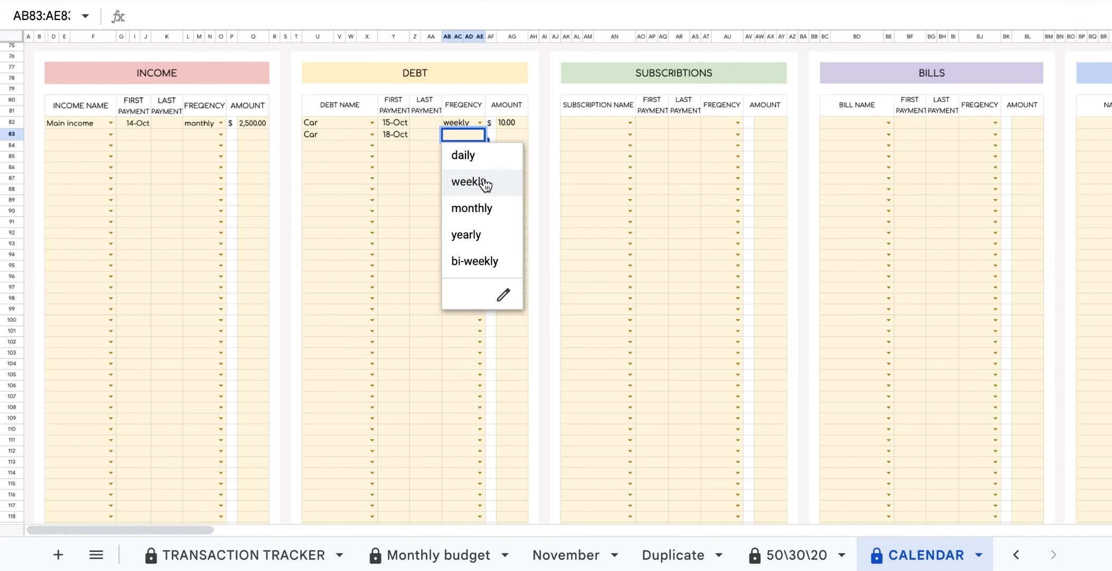
left_click(483, 185)
left_click(509, 135)
type("10")
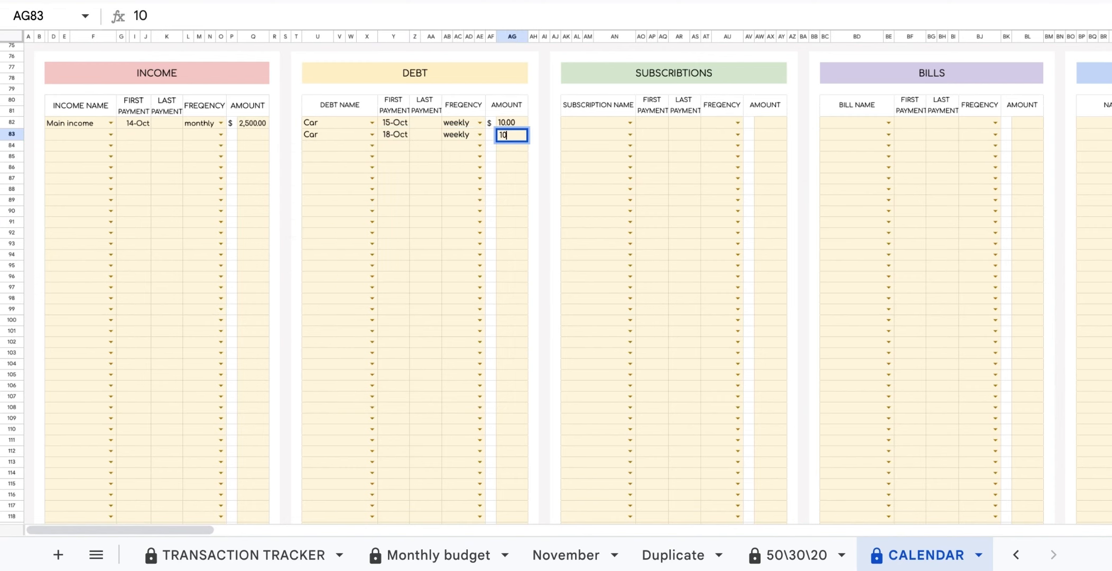
left_click(544, 128)
In the SUBSCRIBTIONS table, add Netflix with a first payment date of 21 October 2024
scroll(544, 128, "up", 7)
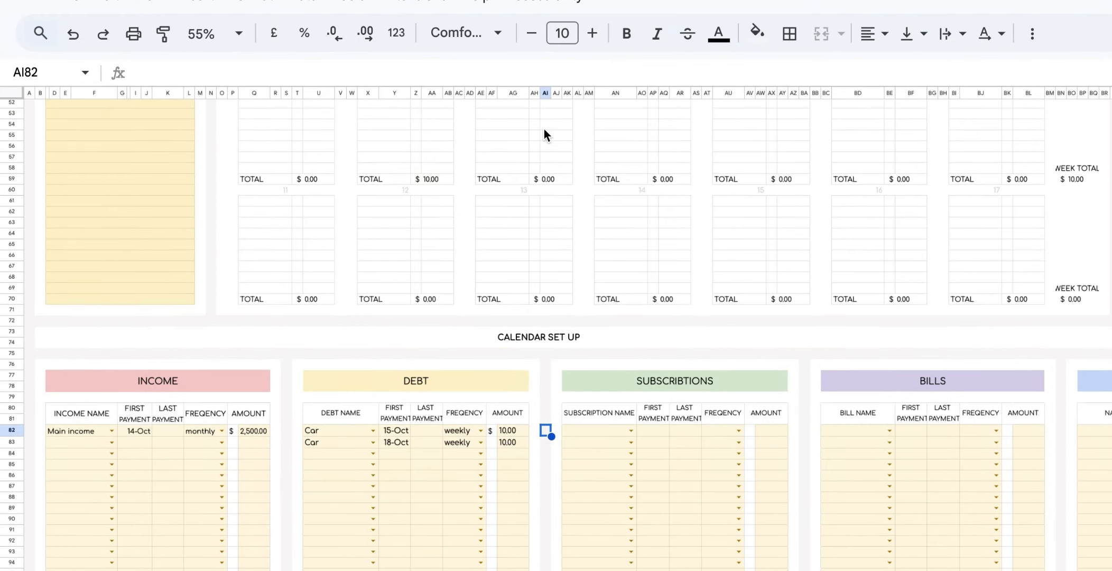
scroll(544, 128, "up", 4)
scroll(544, 134, "down", 10)
left_click(631, 250)
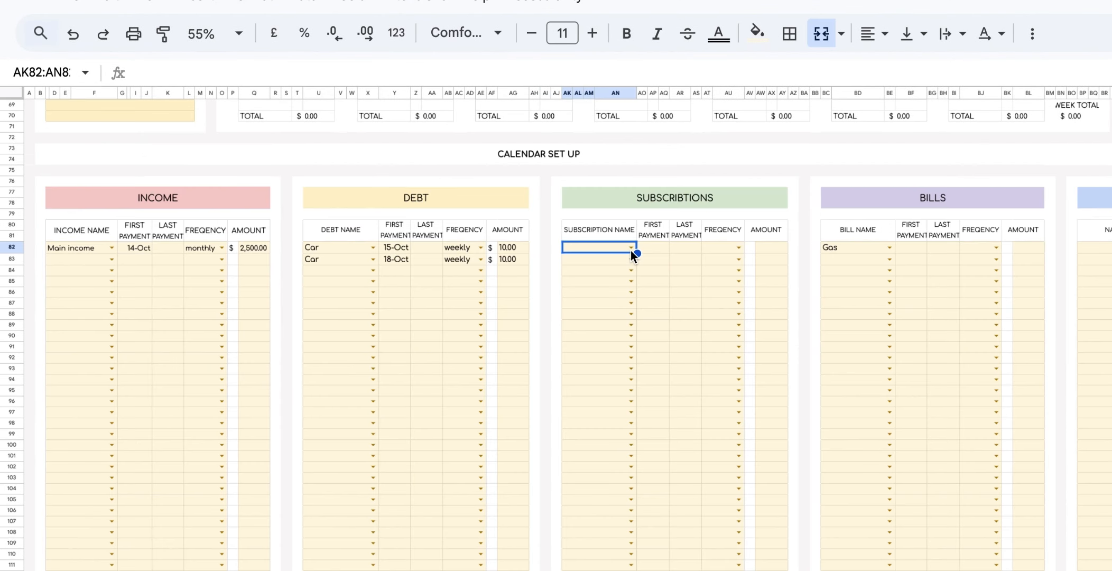
left_click(631, 248)
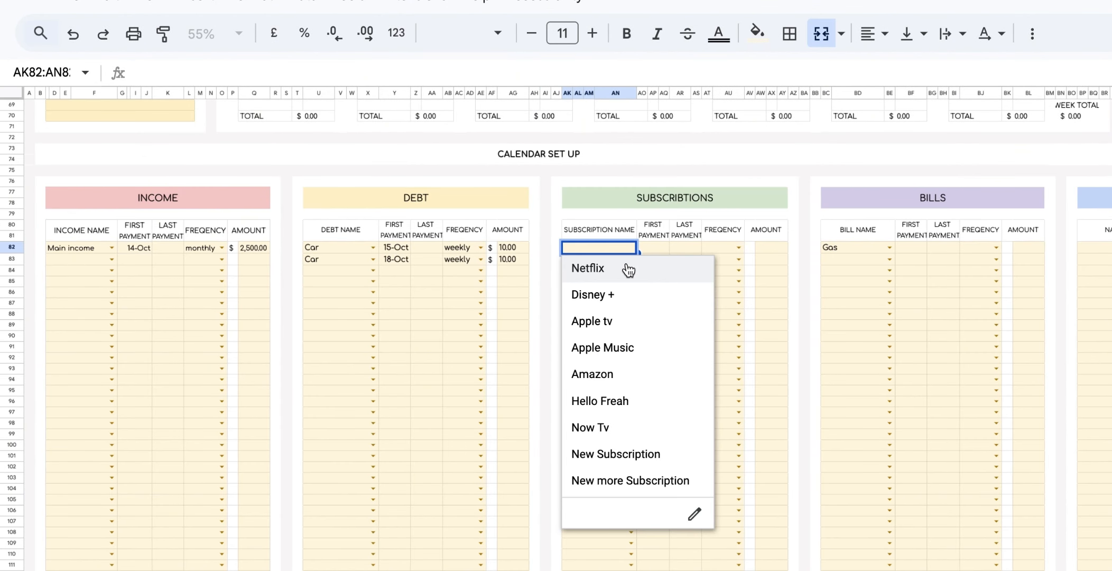
left_click(627, 268)
double_click(655, 247)
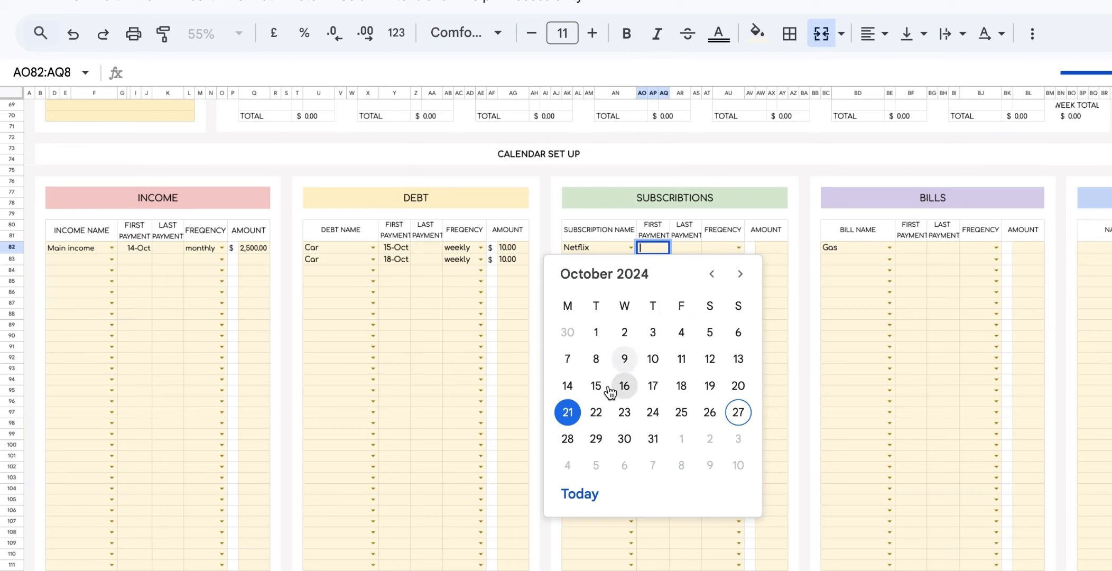
left_click(568, 413)
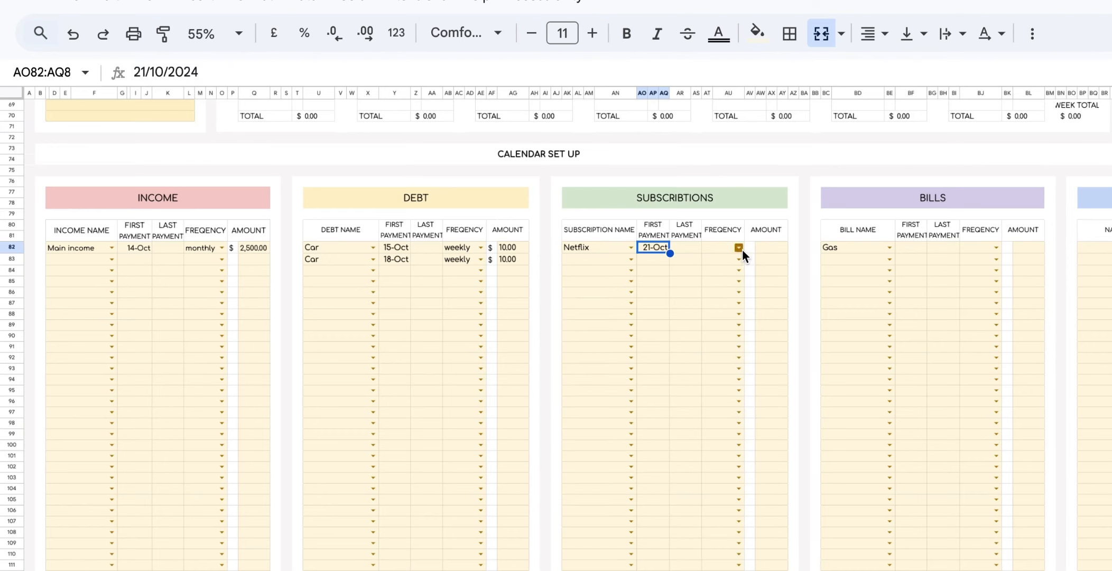
Set the Netflix subscription's frequency to weekly and its amount to 15
left_click(740, 247)
left_click(734, 294)
left_click(776, 248)
type("15")
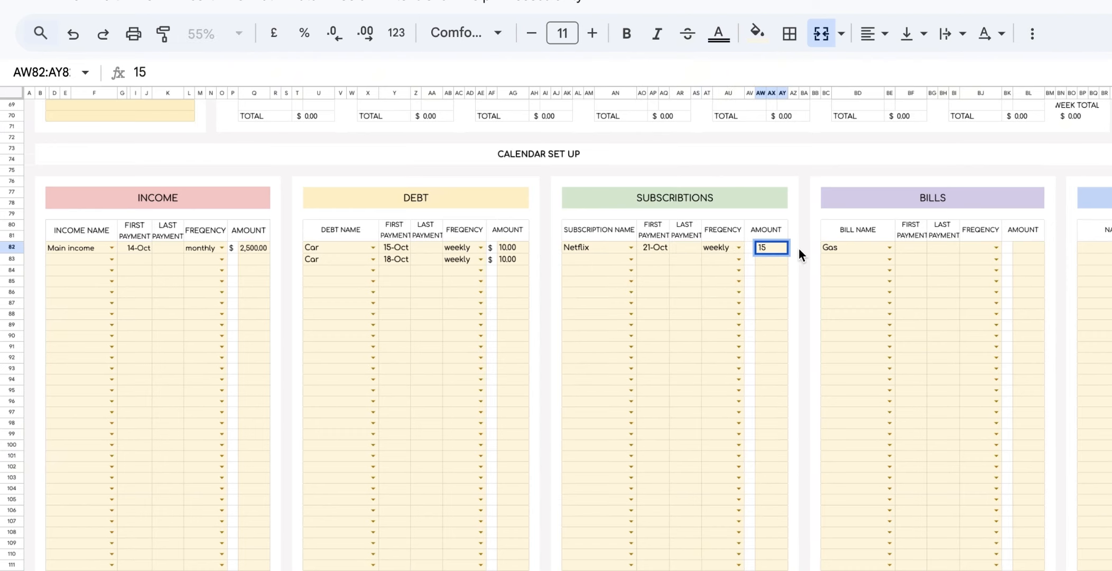
key("Tab")
scroll(799, 248, "up", 5)
scroll(799, 248, "up", 5)
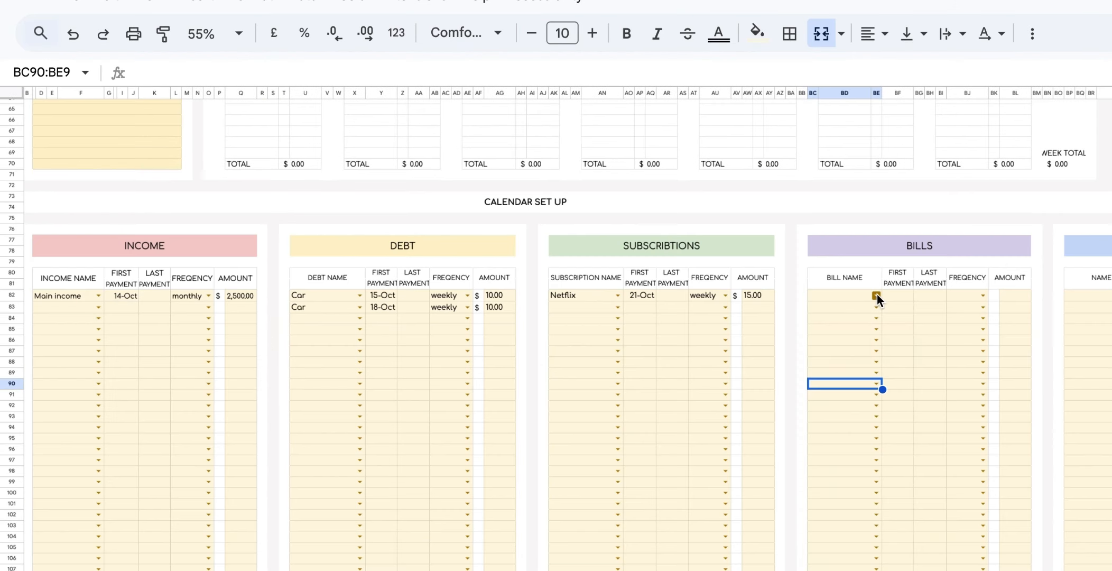
In the BILLS table, add Gas with a first payment on 14 October 2024, bi-weekly frequency and an amount of 25
left_click(877, 296)
left_click(849, 343)
double_click(904, 295)
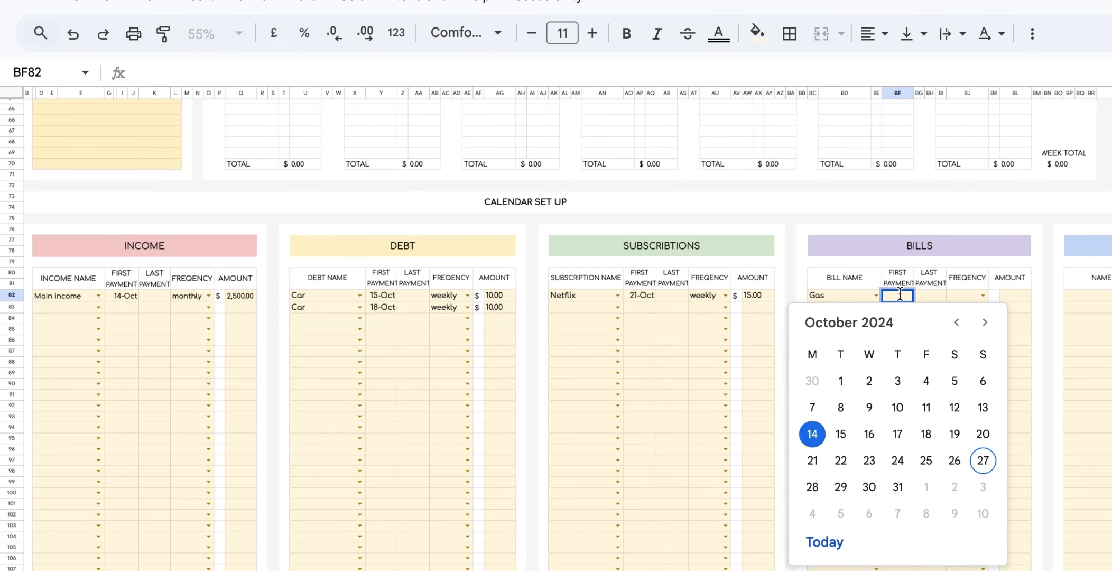
left_click(813, 434)
left_click(982, 296)
left_click(979, 423)
left_click(1012, 296)
type("25")
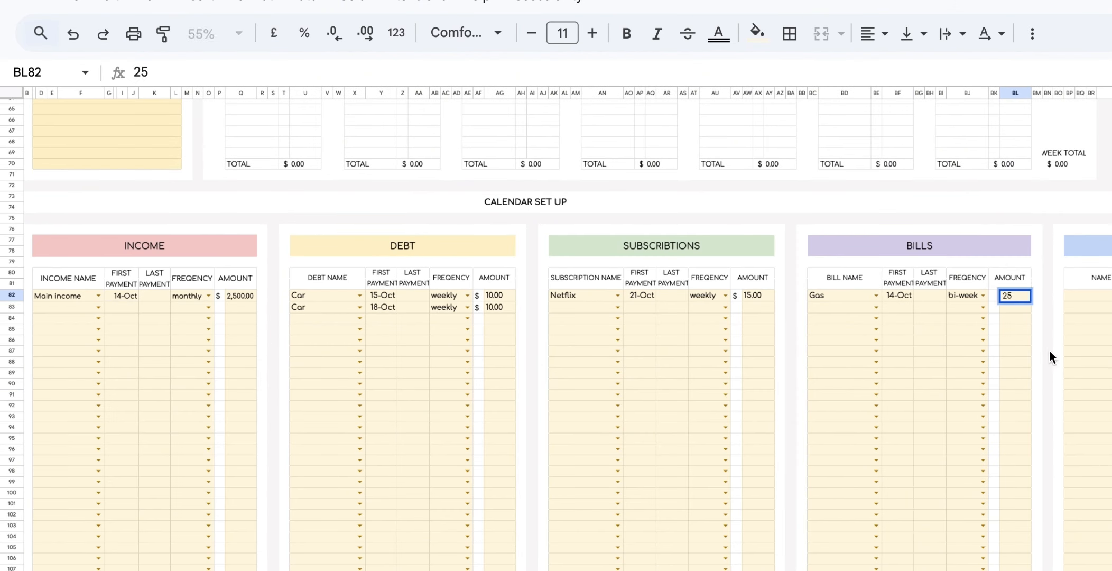
key("Tab")
scroll(870, 365, "up", 12)
Add the Disney + subscription below Netflix with a first payment on 22 October 2024, monthly frequency and an amount of 8.99
left_click(273, 472)
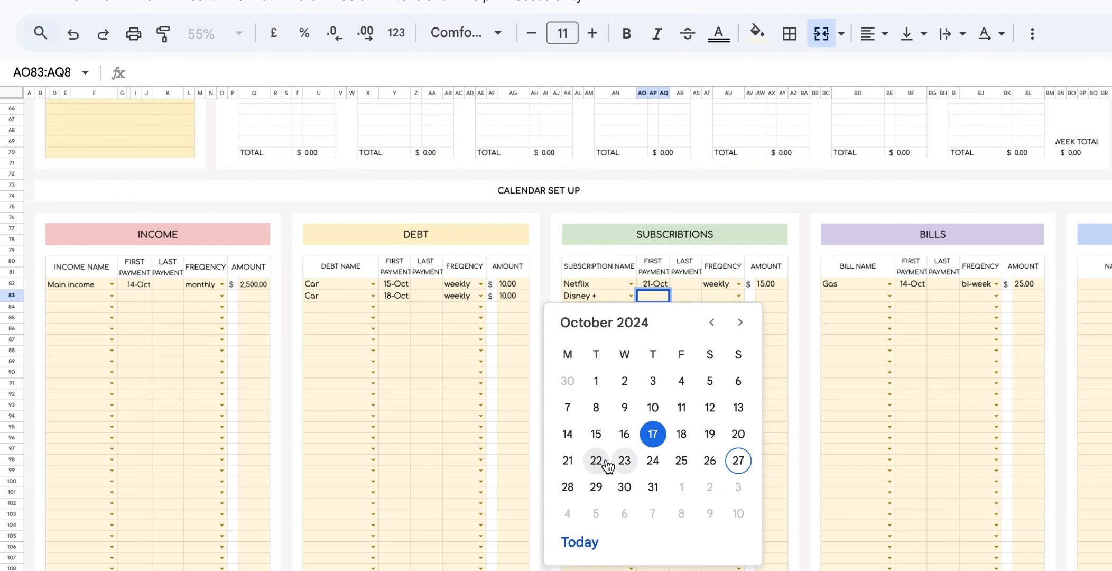
left_click(598, 459)
left_click(739, 295)
left_click(738, 365)
left_click(766, 296)
type("8.99")
Add the Now Tv subscription with a first payment on 24 October 2024, a payment frequency and an amount of 100
left_click(591, 310)
type("Now Tv")
left_click(662, 311)
double_click(661, 311)
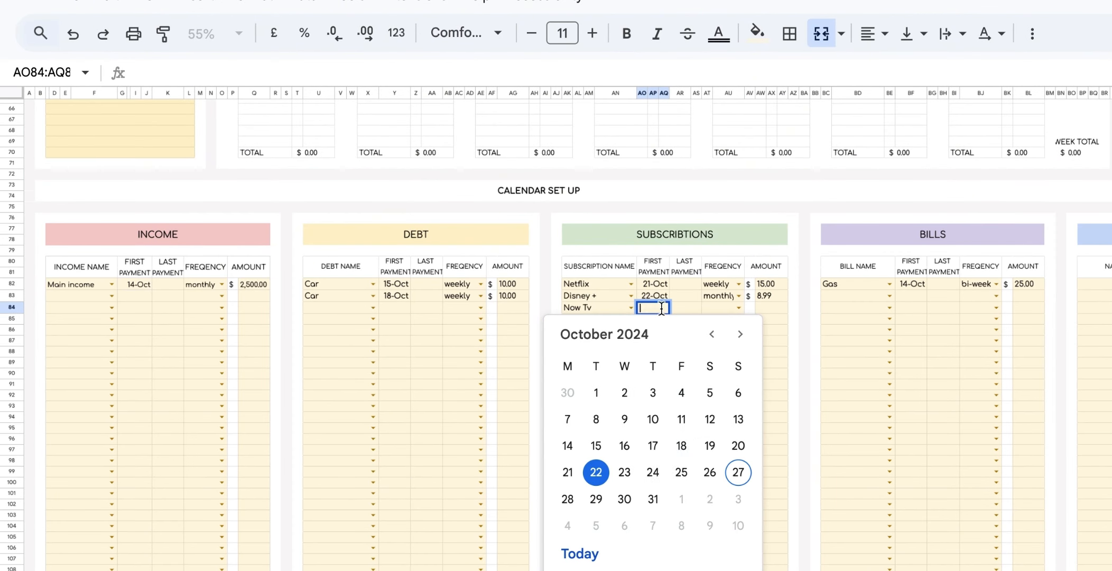
left_click(650, 471)
left_click(738, 307)
left_click(766, 308)
type("100")
key("Return")
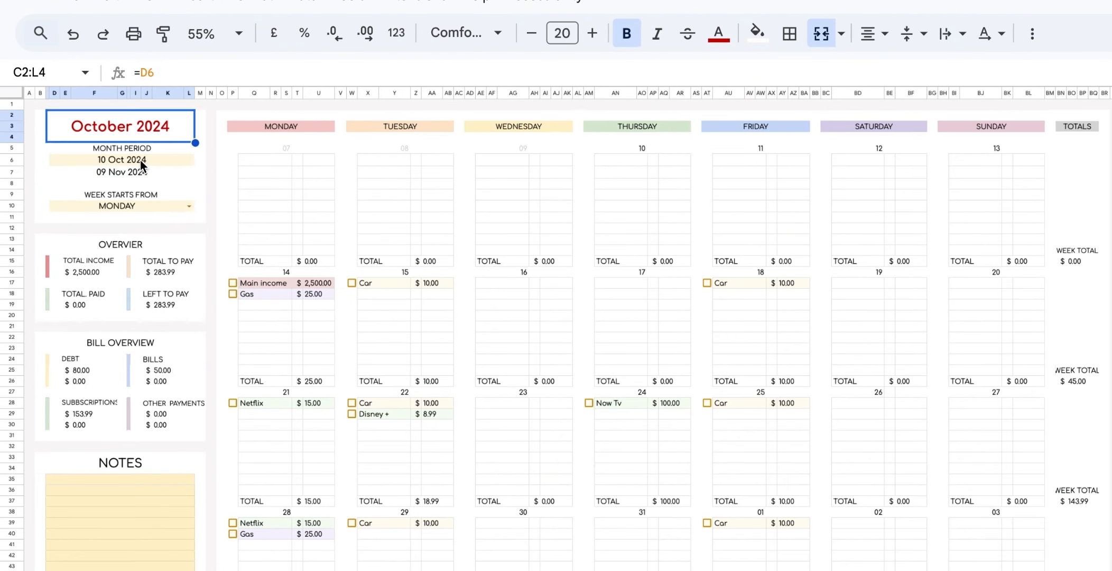
Set the calendar's month period start date to 12 November 2024
double_click(141, 160)
left_click(209, 187)
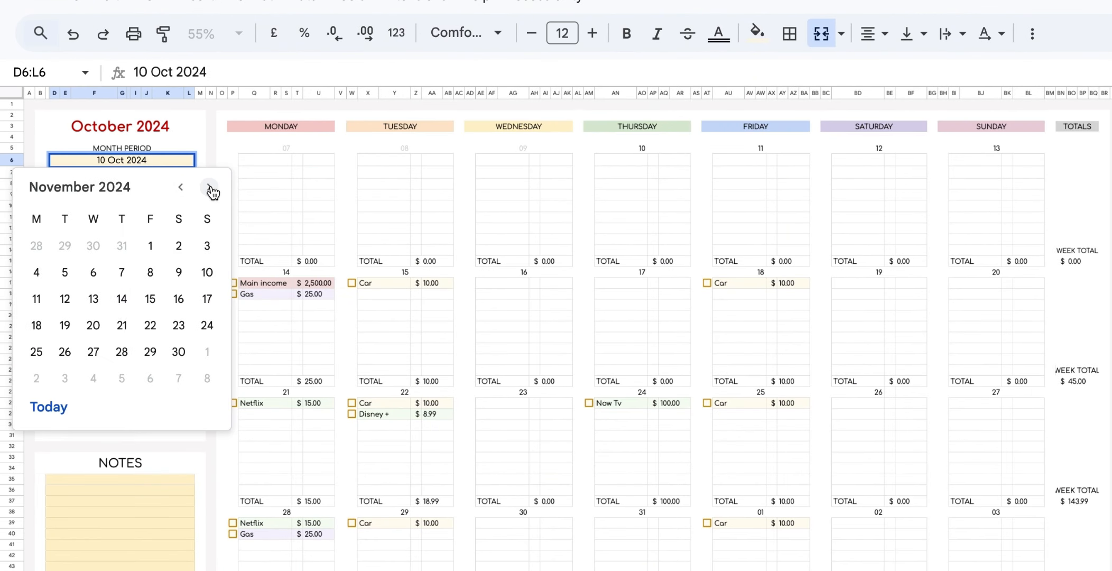
left_click(61, 298)
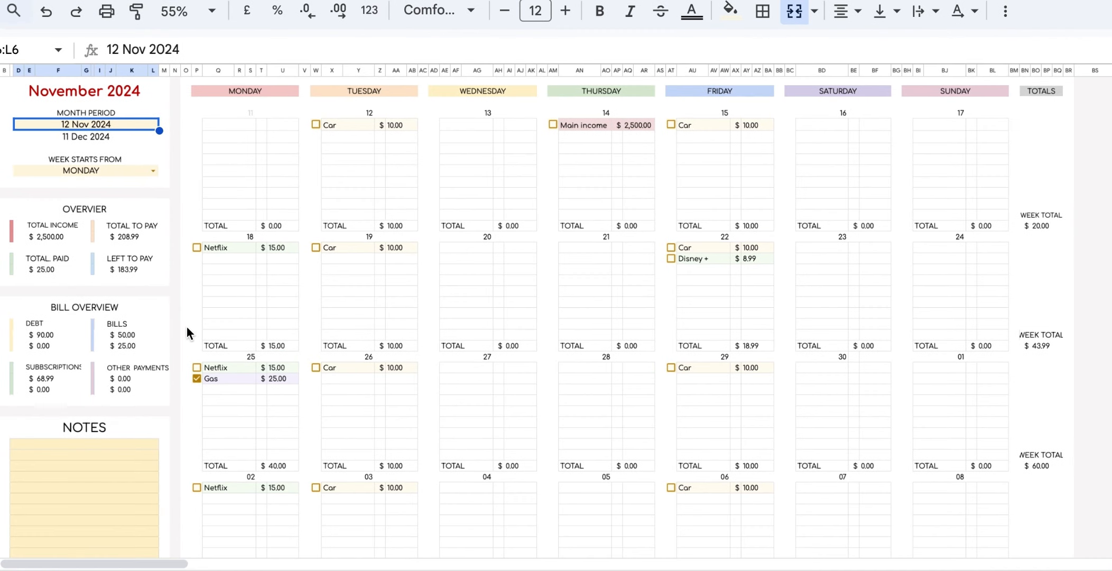
left_click(187, 325)
Set the calendar's month period start date to 19 December 2024
double_click(117, 125)
left_click(184, 151)
left_click(106, 290)
left_click(175, 206)
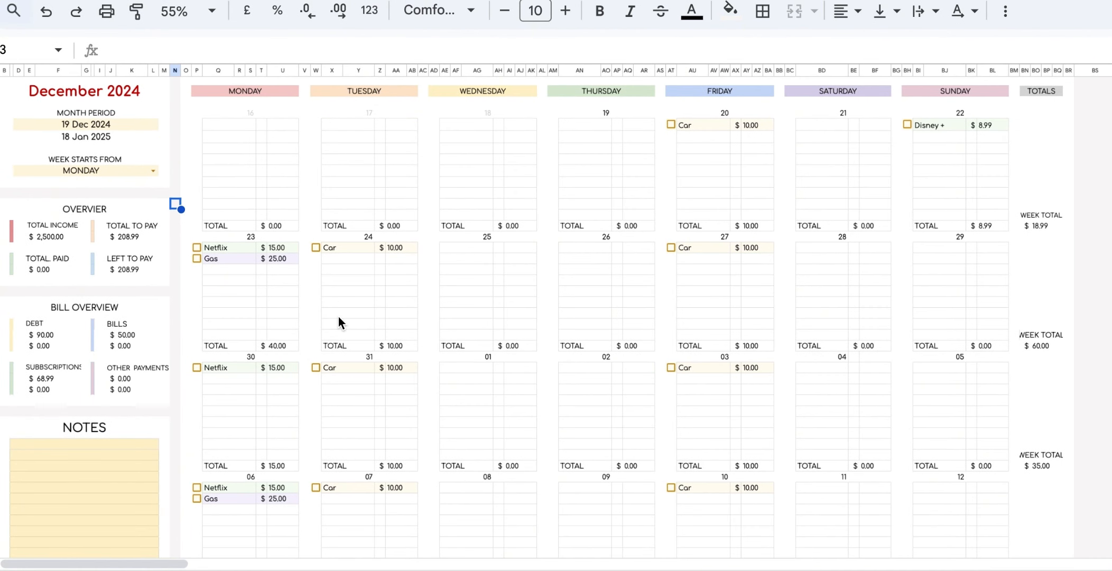
Set the calendar's month period start date to 13 October 2025
left_click(929, 128)
double_click(107, 127)
left_click(174, 152)
left_click(174, 152)
left_click(174, 153)
left_click(174, 153)
left_click(174, 153)
left_click(38, 260)
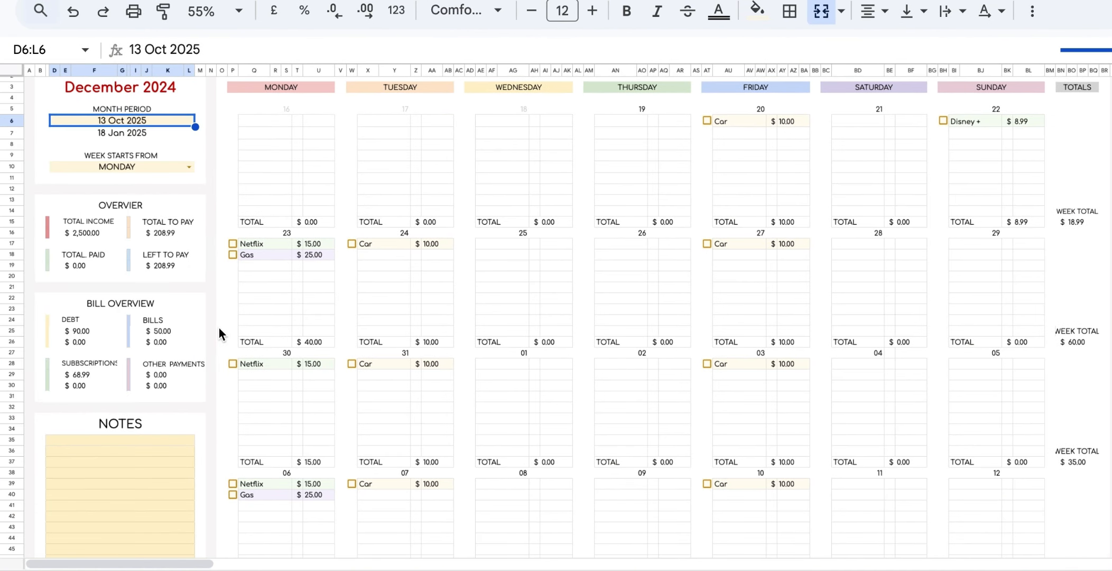
left_click(720, 257)
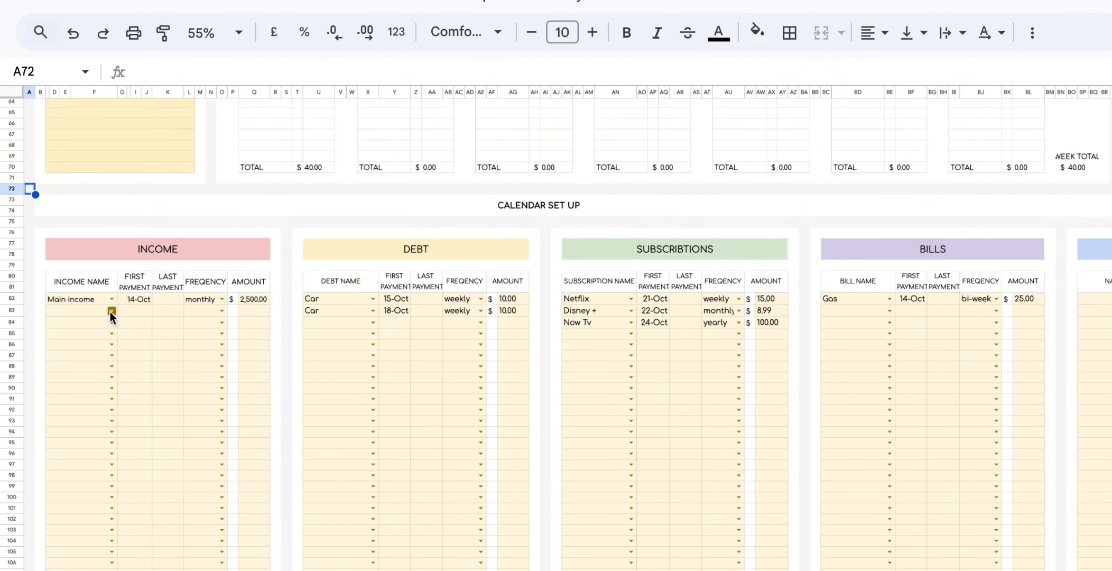
Look through the available names for the next empty rows of the income, debt, subscriptions and bills tables
left_click(111, 312)
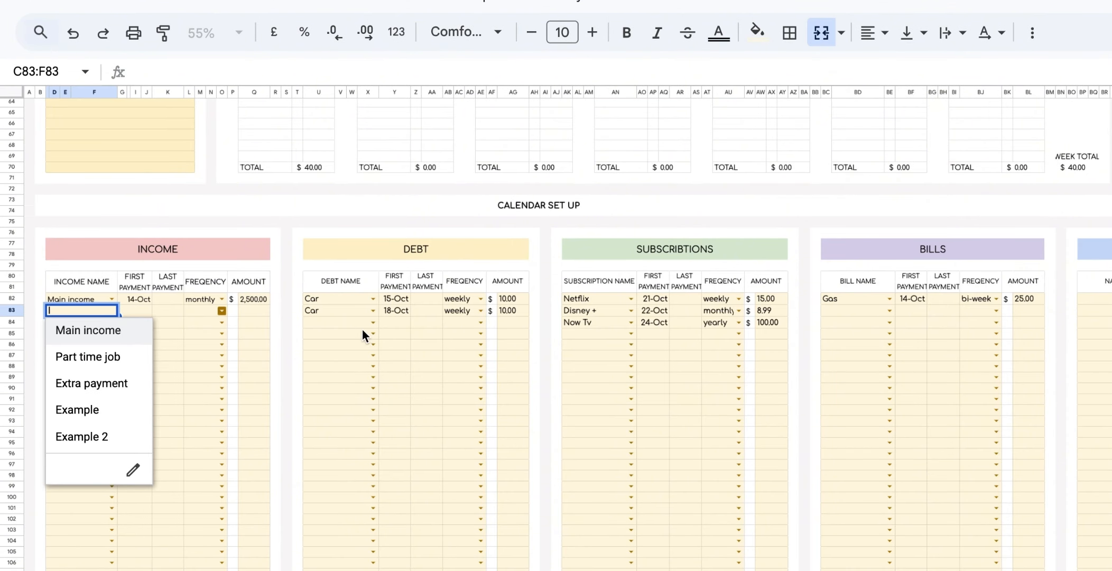
left_click(373, 322)
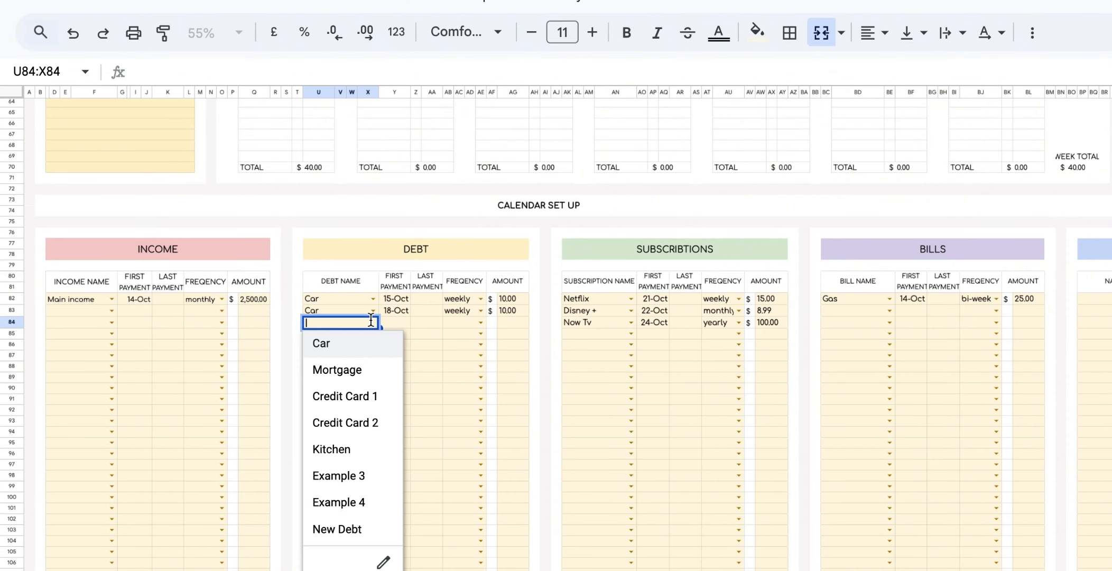
left_click(632, 333)
left_click(891, 314)
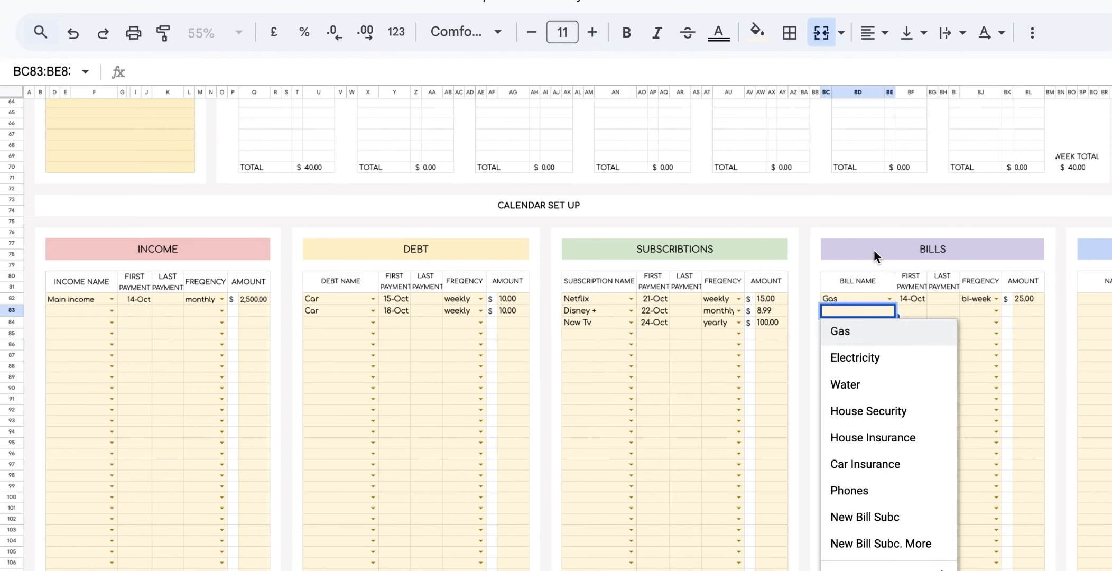
left_click(860, 226)
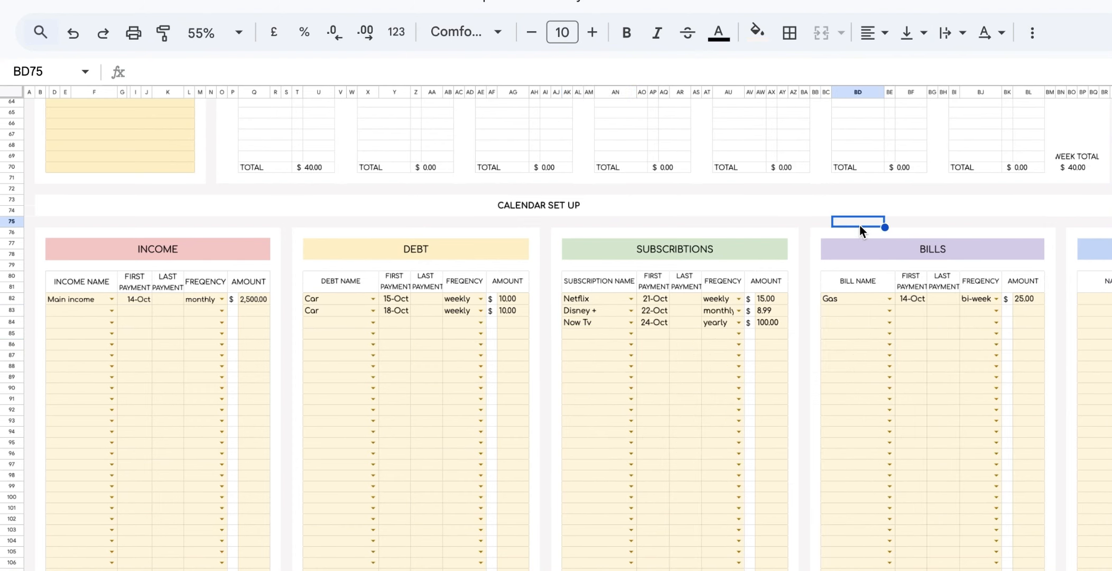
In the OTHER PAYMENTS table, add Uniform Etram with both its first and last payment on 27 October 2024
scroll(843, 264, "right", 6)
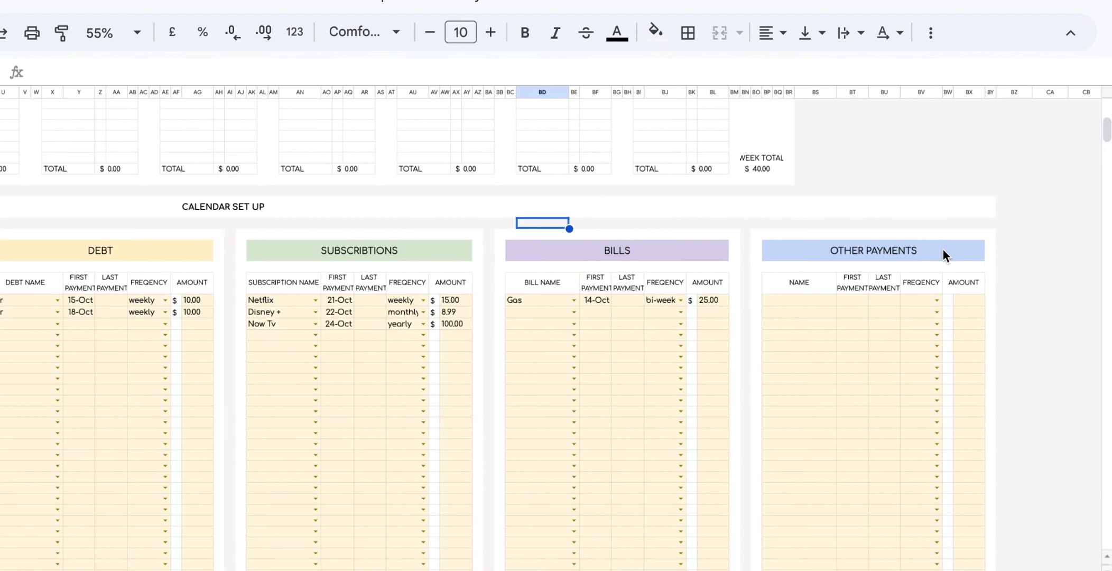
left_click(944, 250)
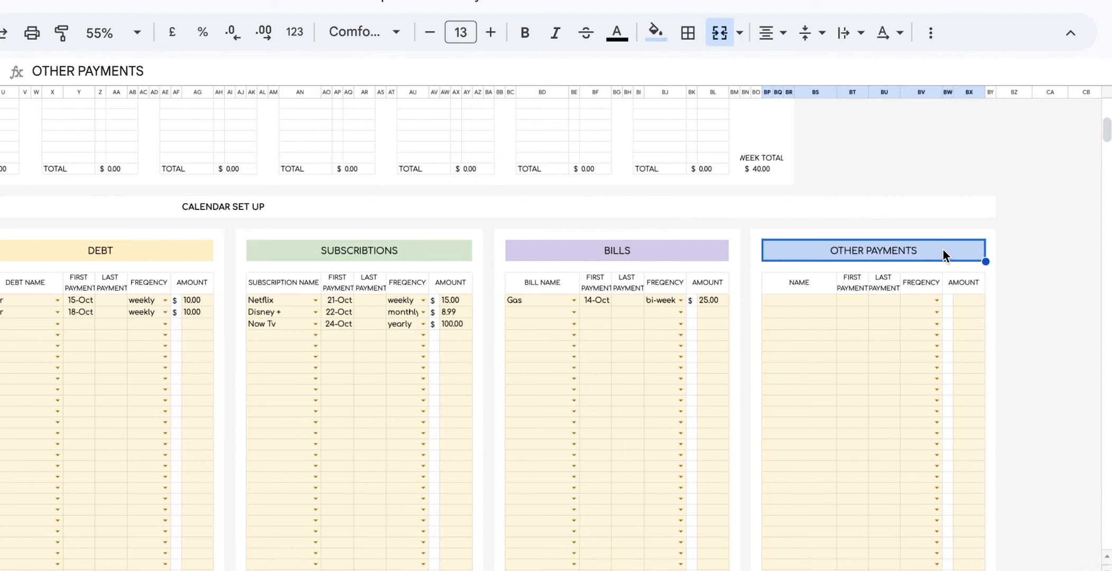
left_click(814, 304)
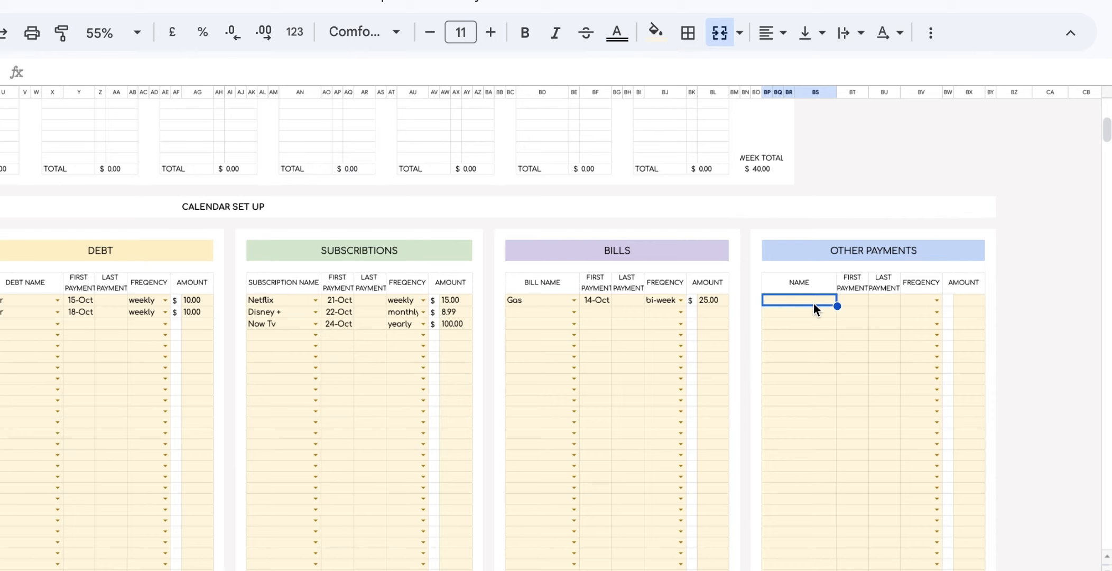
double_click(814, 304)
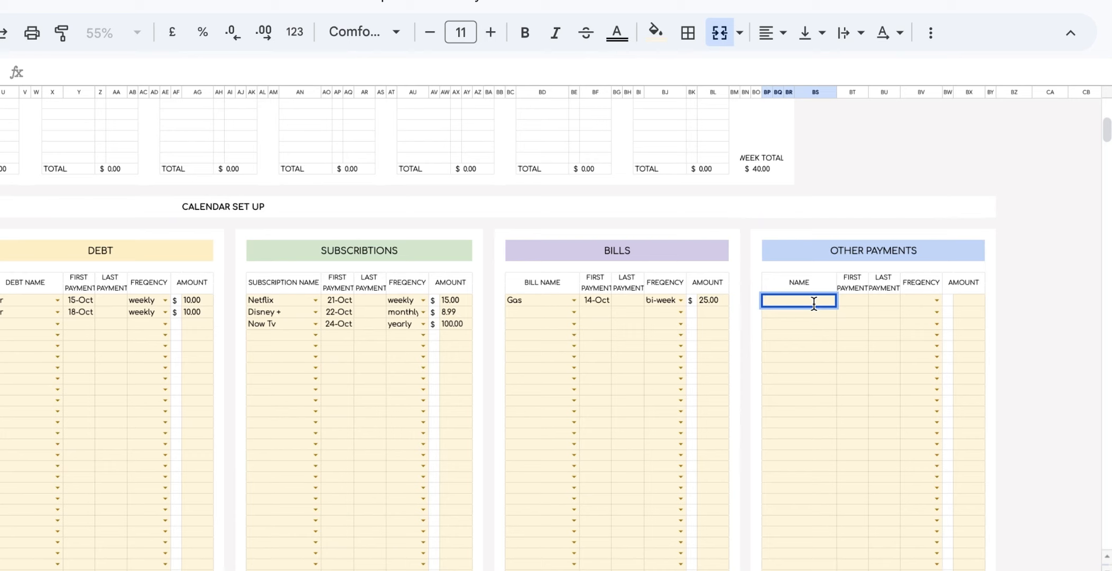
type("Uniform Etram")
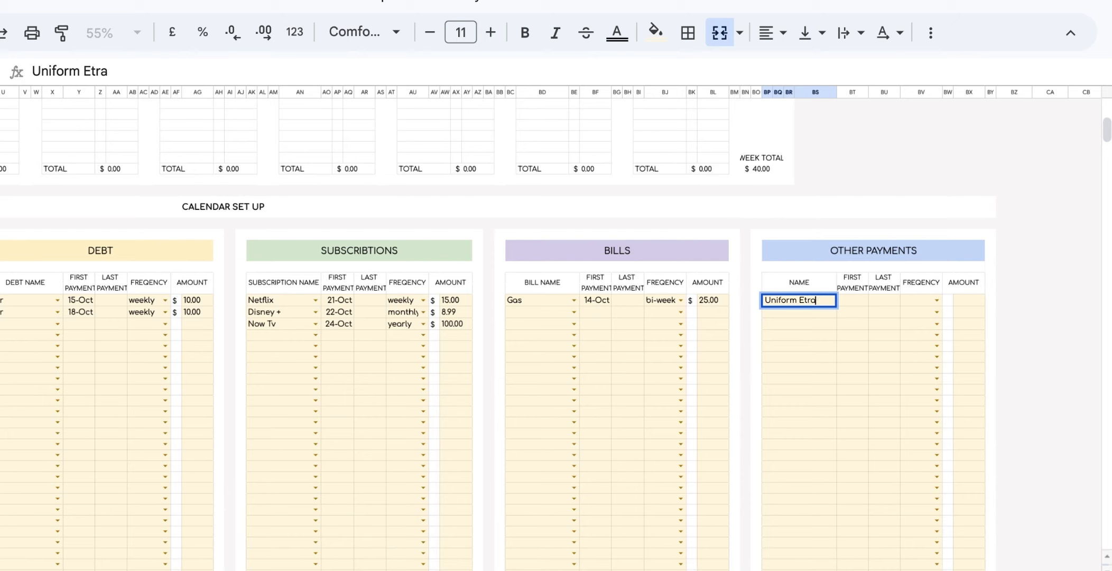
left_click(851, 302)
double_click(851, 303)
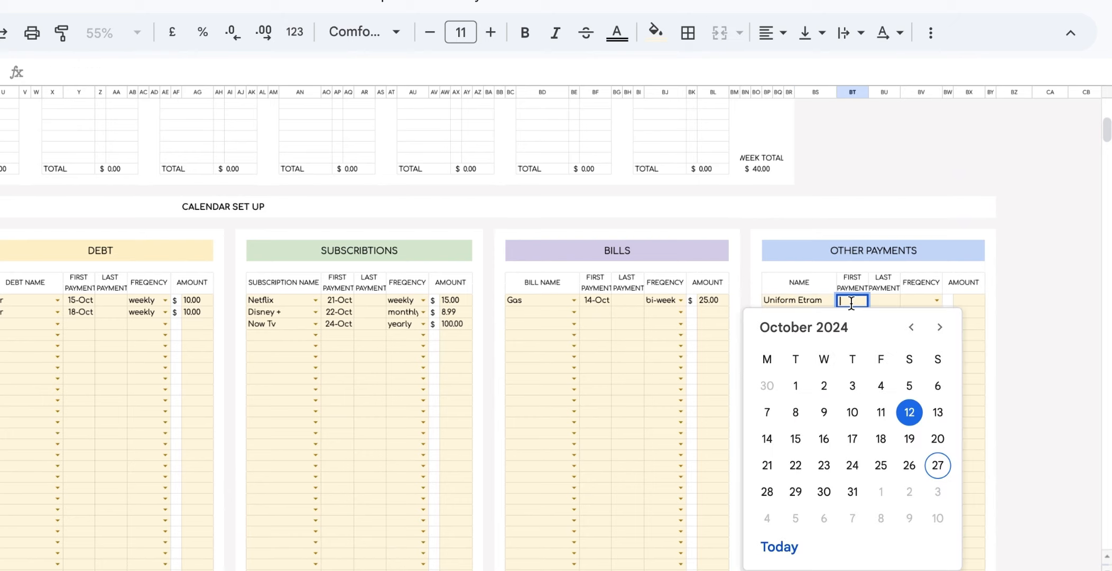
left_click(889, 302)
double_click(888, 302)
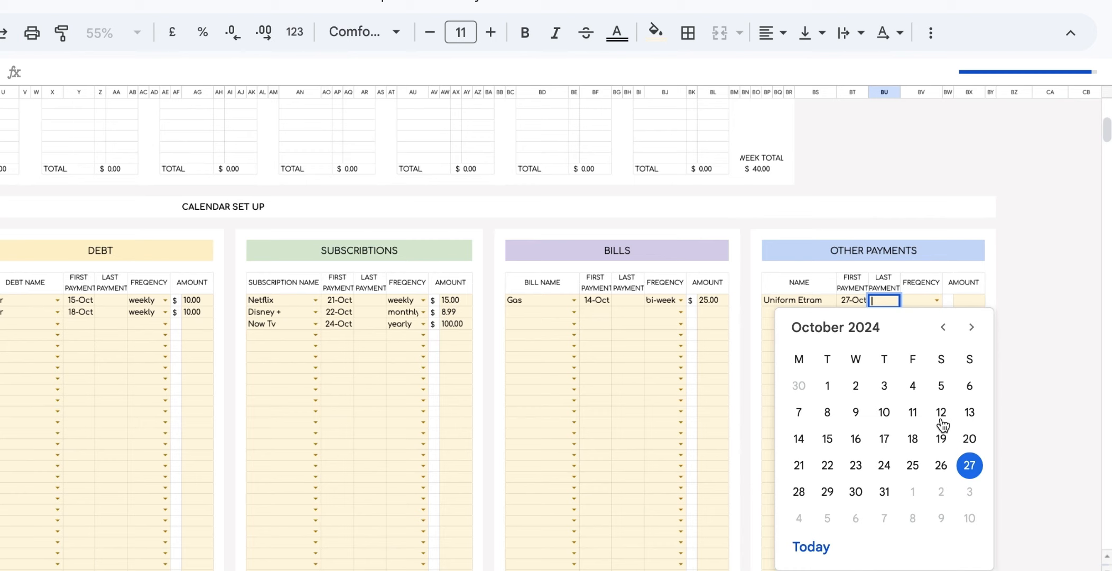
left_click(970, 468)
Set the Uniform Etram payment's frequency to yearly and its amount to 25
left_click(936, 300)
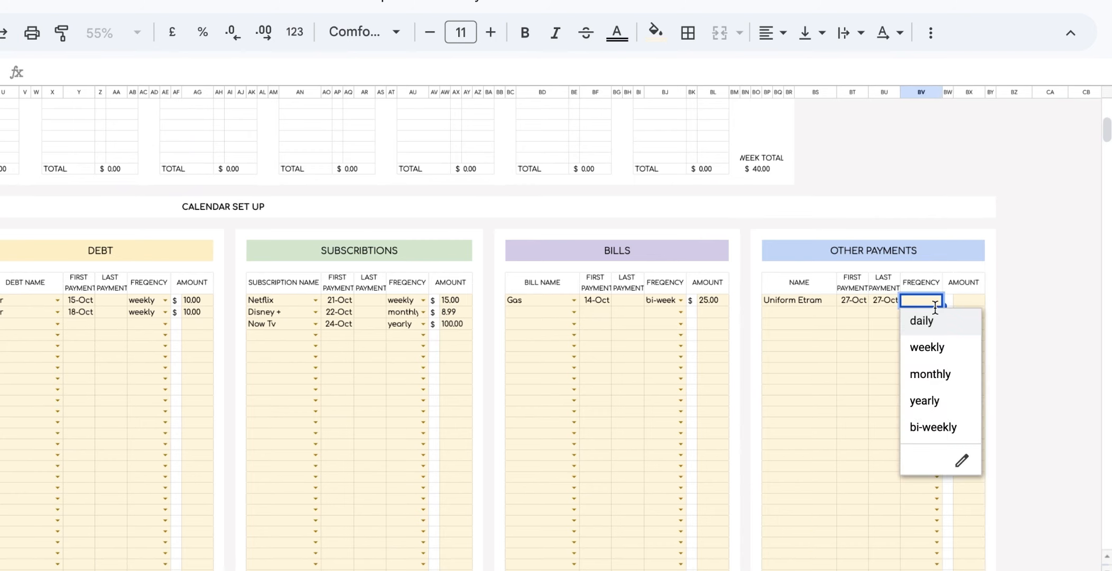
left_click(950, 416)
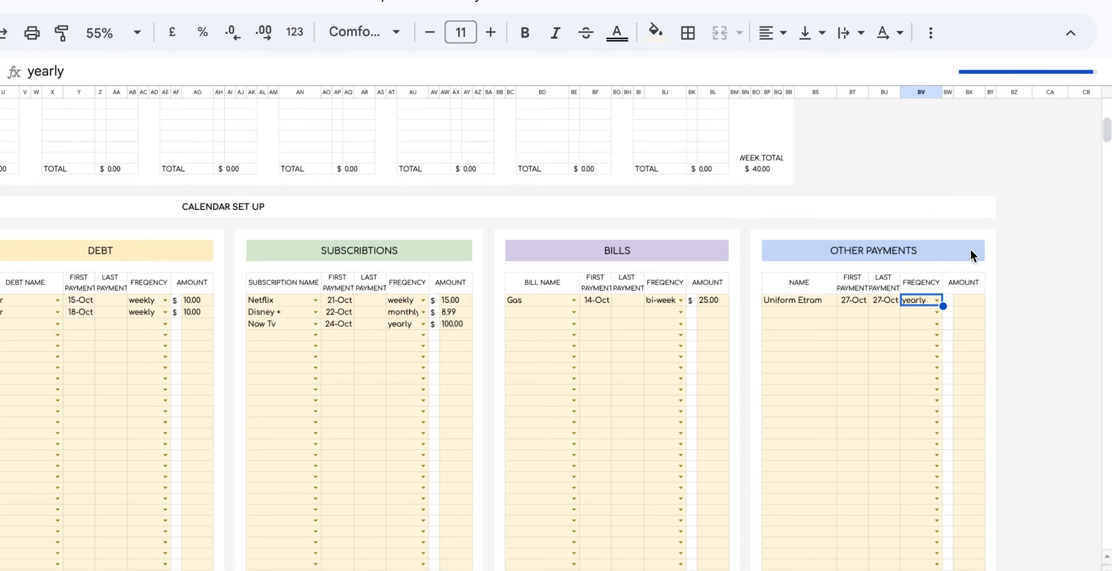
left_click(968, 302)
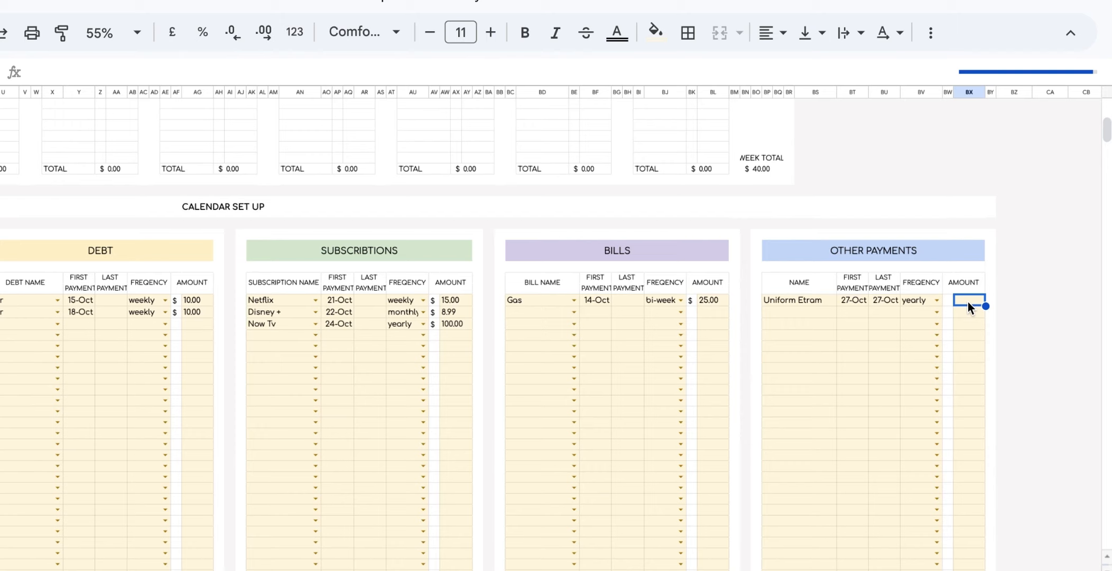
type("25")
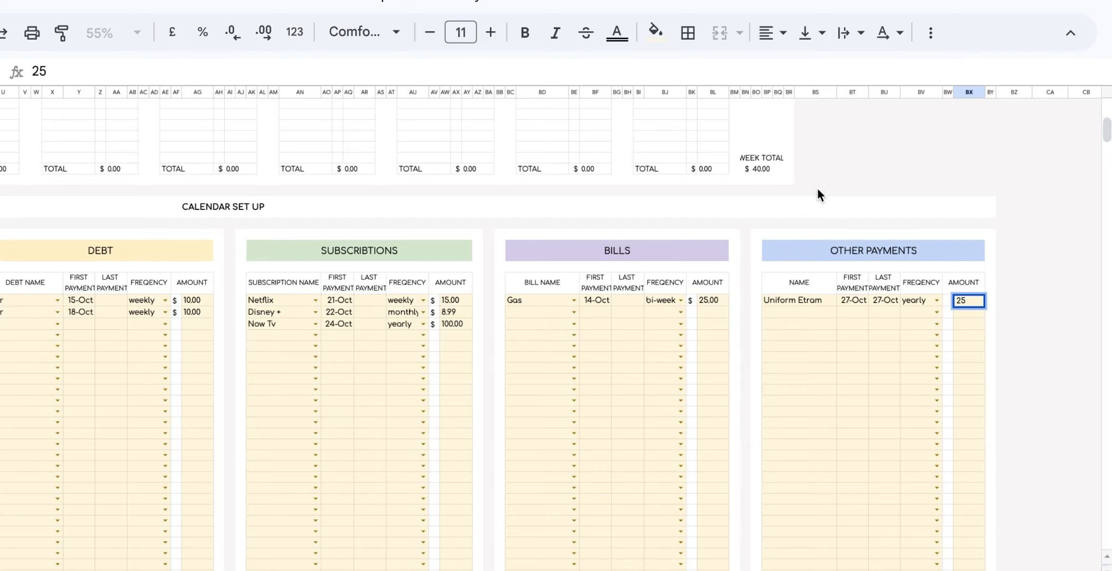
left_click(818, 191)
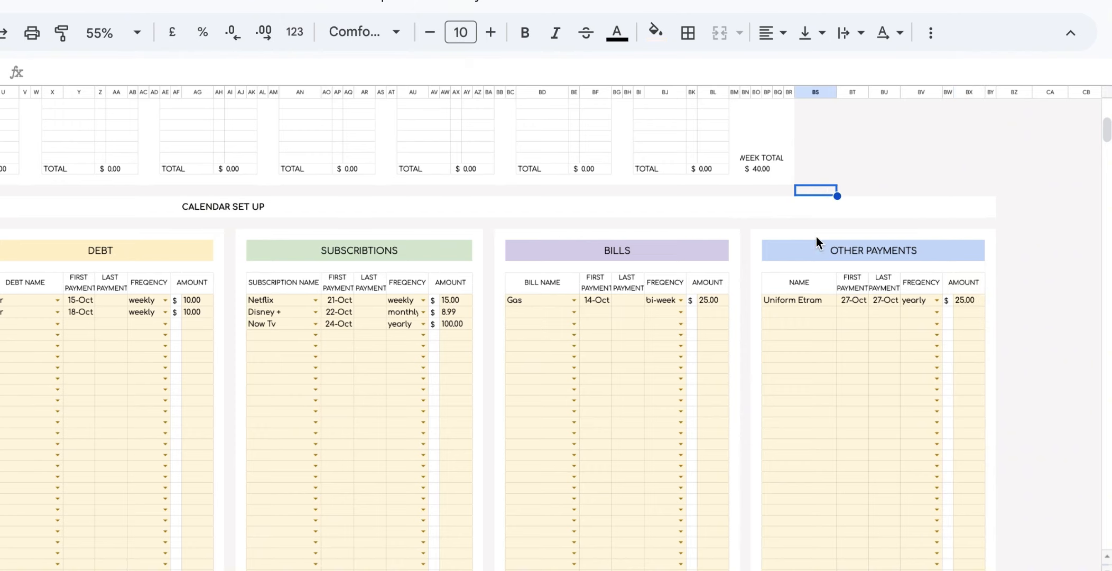
Check the Uniform Etram payment on 27 October in the monthly calendar
left_click(888, 301)
scroll(638, 215, "up", 8)
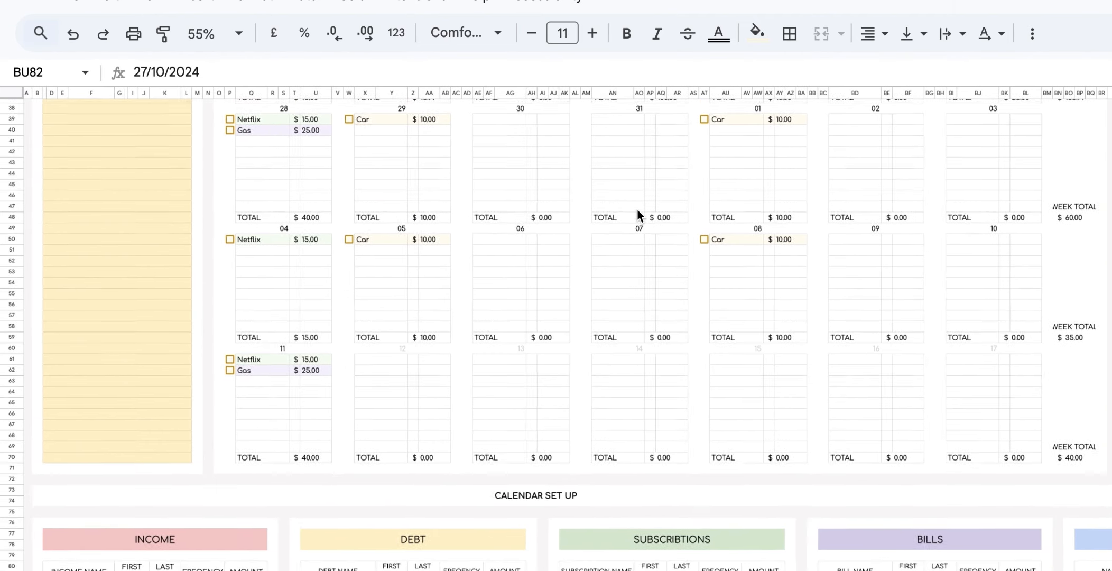
scroll(637, 208, "up", 4)
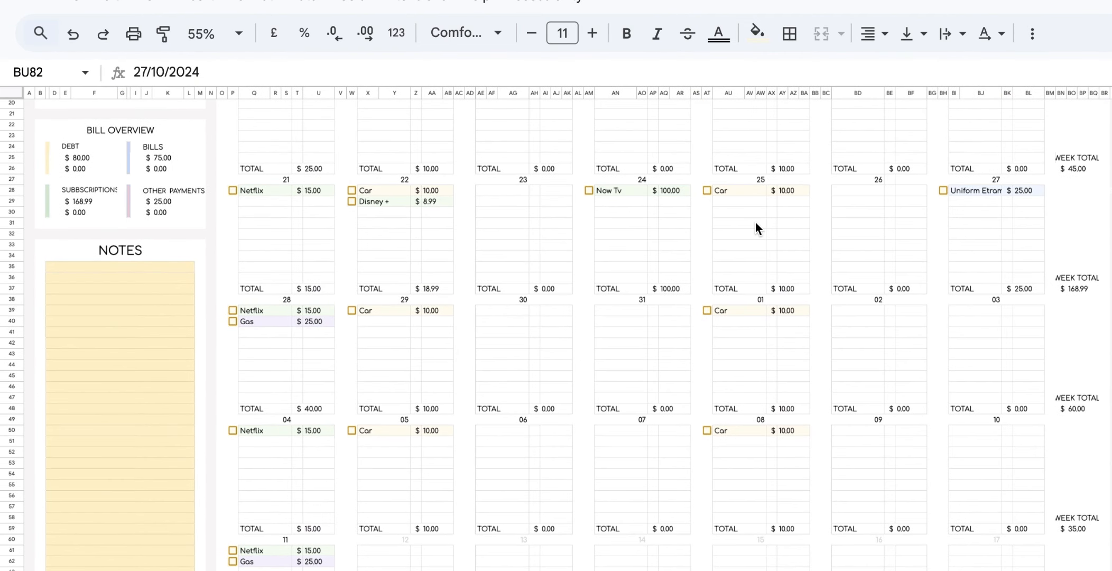
left_click(984, 195)
left_click_drag(1033, 189, 980, 193)
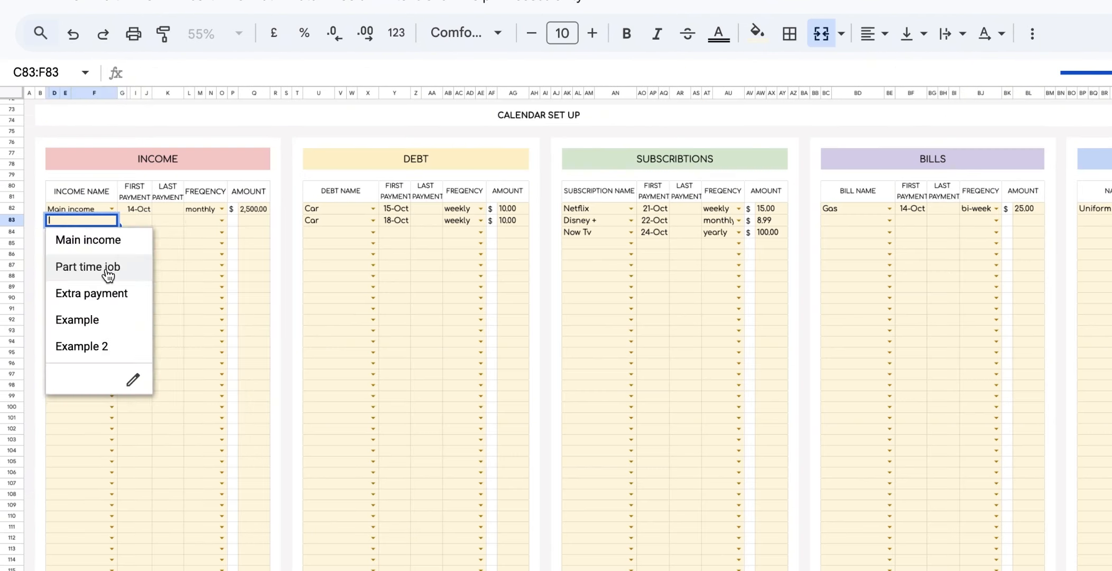
In the INCOME table, add Part time job with a first payment on 29 October, weekly frequency and an amount of 100
left_click(108, 272)
double_click(135, 221)
left_click(80, 414)
left_click(222, 221)
left_click(207, 240)
left_click(250, 223)
type("100")
left_click(395, 254)
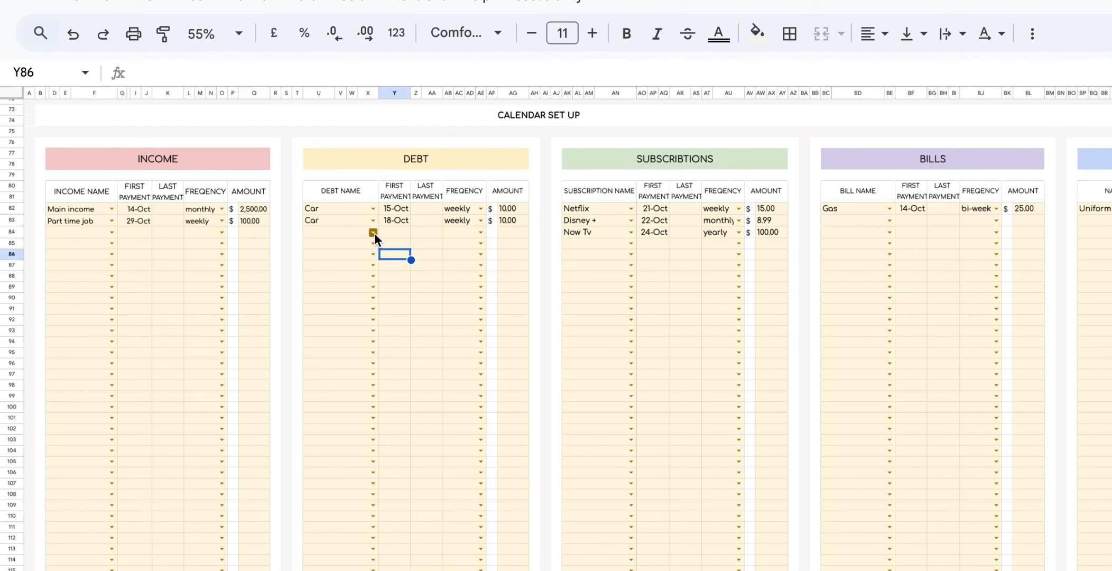
Add the Mortgage debt with a first payment on 11 October, monthly frequency and an amount of 600
left_click(481, 232)
left_click(472, 306)
left_click(512, 233)
type("600")
Add the Credit Card 1 debt with a first payment on 15 October, bi-weekly frequency and an amount of 75.60
left_click(374, 244)
left_click(481, 244)
left_click(470, 373)
Add the Credit Card 2 debt with first payment 8 October, last payment 11 December, monthly frequency and an amount of 90.99
left_click(374, 254)
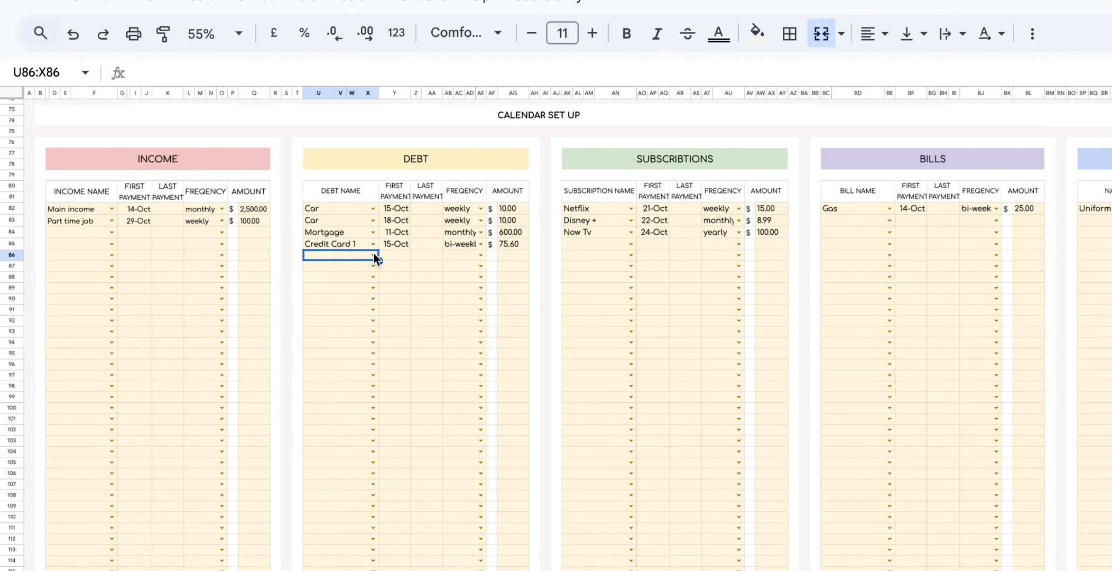
double_click(431, 257)
left_click(481, 256)
left_click(472, 330)
left_click(511, 256)
type("90.99")
Add the Kitchen debt with first payment 2 December 2024, last payment 8 March, weekly frequency and an amount of 25.70
left_click(374, 267)
double_click(395, 267)
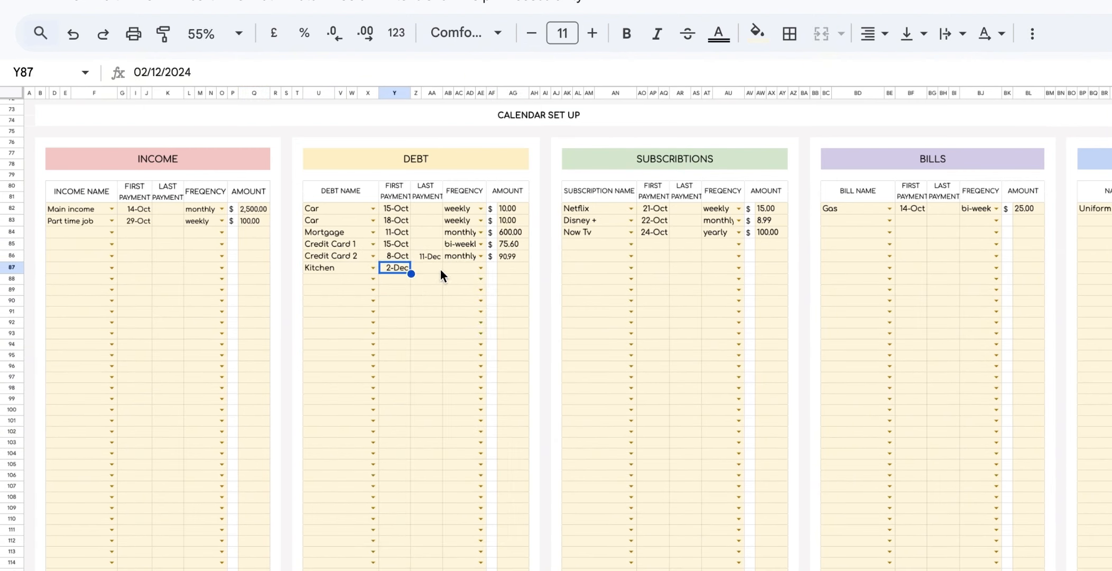
double_click(431, 268)
left_click(480, 268)
left_click(470, 290)
left_click(513, 269)
type("25.70")
Add New Debt below Kitchen with first payment 16 October, last payment 29 October, daily frequency and an amount of 10.50
left_click(373, 280)
left_click(365, 486)
double_click(395, 279)
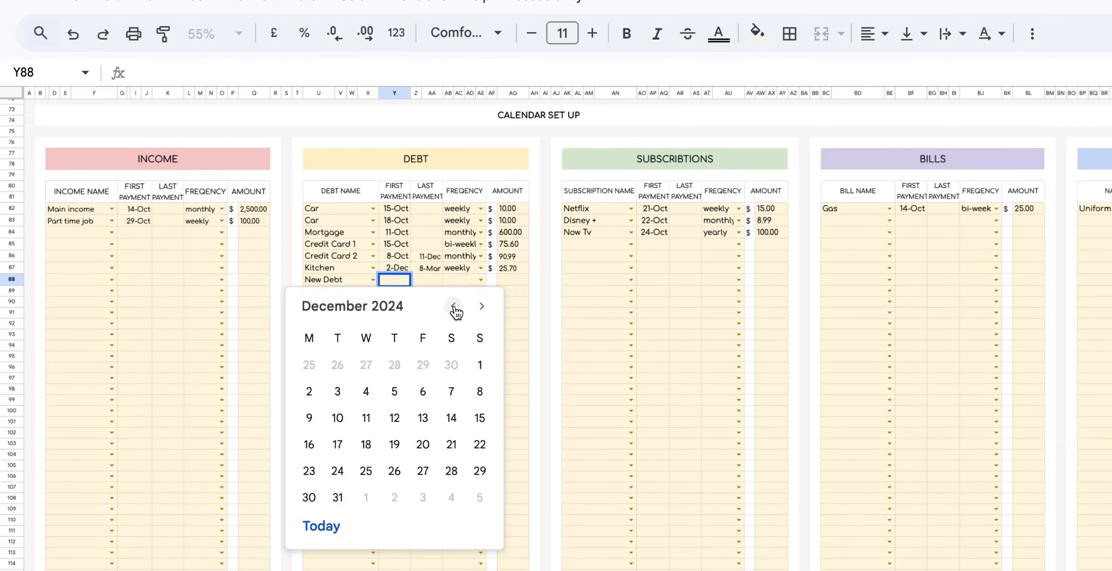
left_click(454, 308)
type("10.50")
double_click(427, 280)
Add two monthly subscriptions: Apple tv from 13 October with amount 8.90, and Apple Music from 15 October with amount 15
left_click(630, 244)
double_click(653, 244)
left_click(738, 356)
left_click(771, 244)
type("8.90")
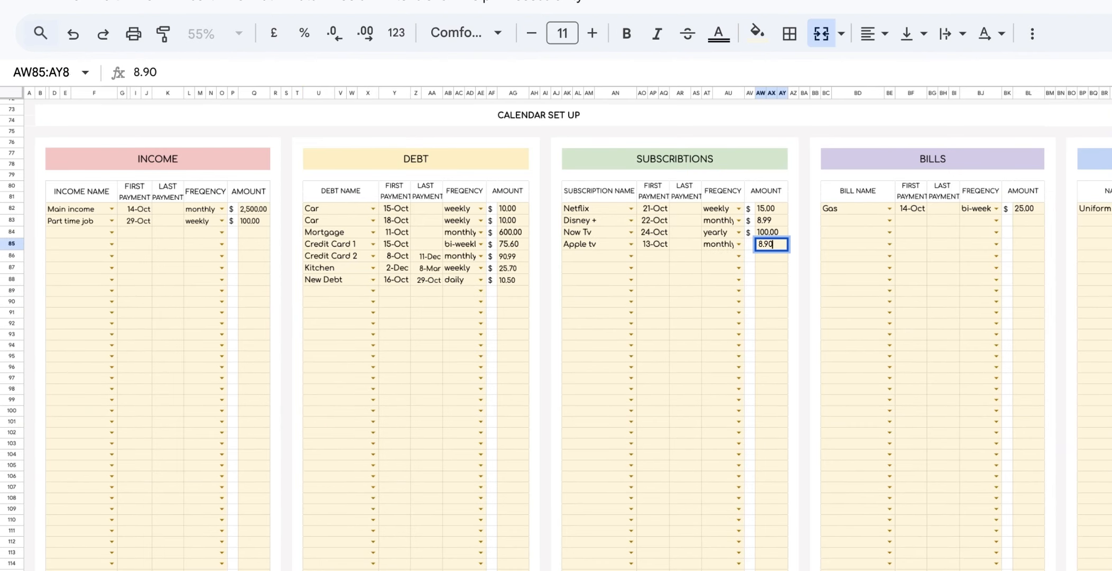
double_click(653, 256)
left_click(596, 394)
Add the Amazon subscription with a first payment on 16 October, monthly frequency and an amount of 8.99
left_click(631, 268)
left_click(613, 393)
double_click(653, 268)
left_click(625, 405)
left_click(770, 268)
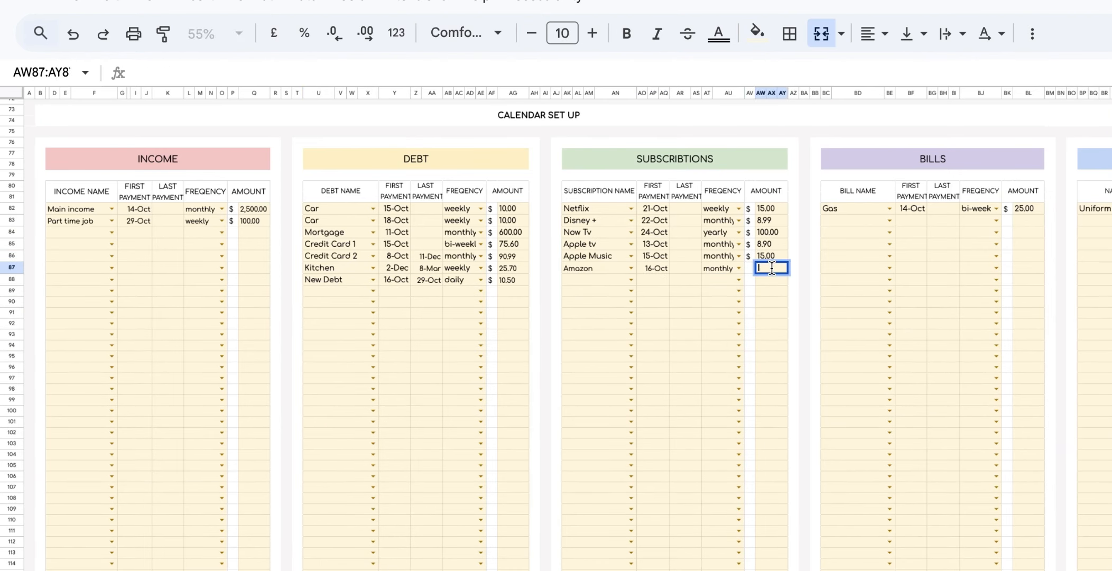
type("8.99")
Enter Hello Freah as the subscription name below Amazon
left_click(632, 279)
left_click(600, 432)
left_click(631, 280)
Below Gas in the BILLS table, enter Electricity, Water, House Security, House Insurance, Car Insurance and Phones
left_click(890, 221)
left_click(872, 265)
left_click(890, 232)
left_click(890, 244)
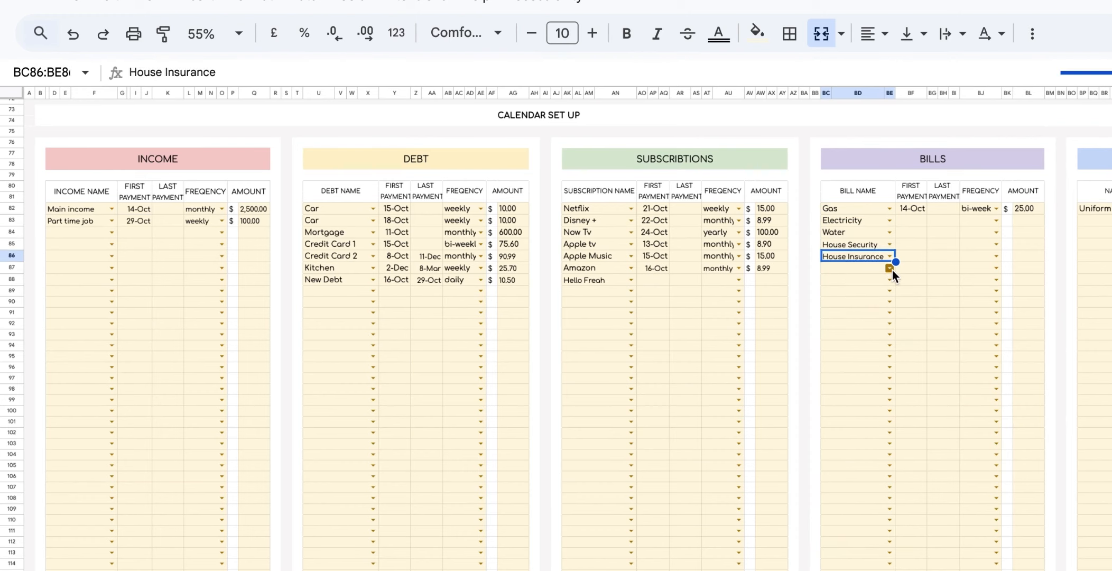
left_click(891, 269)
Increase the font size of the bill names from House Security down to Phones
left_click(849, 247)
left_click_drag(849, 248, 849, 280)
left_click(592, 33)
Set Electricity to first payment 18 October, monthly, amount 100, and Water to first payment 9 November, monthly, amount 60
double_click(720, 226)
left_click(747, 365)
left_click(834, 227)
type("100")
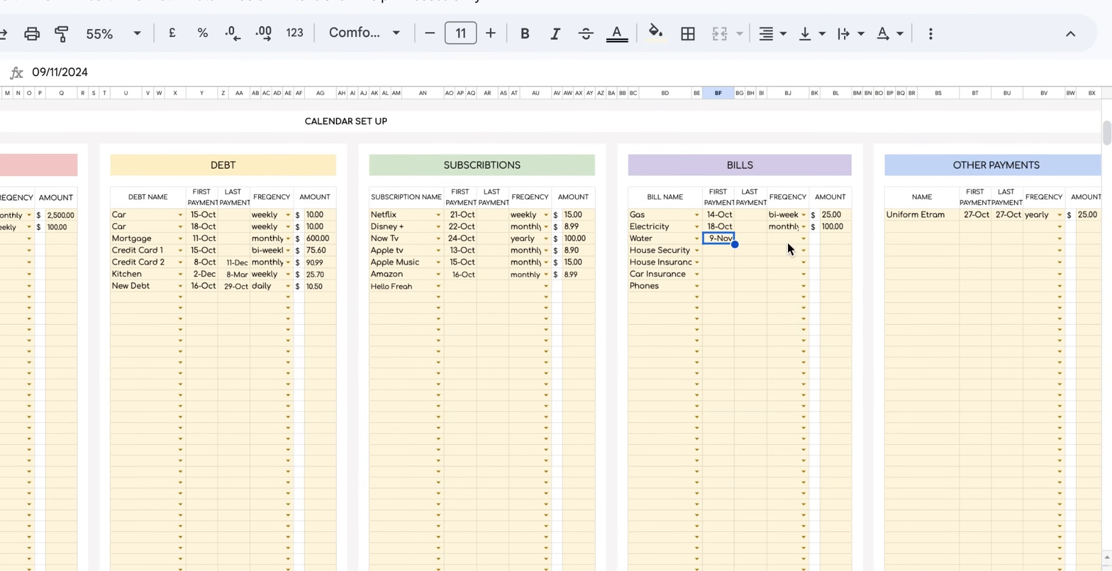
type("60")
Set the House Security bill to a first payment on 6 November, monthly frequency and an amount of 100
left_click(712, 250)
double_click(712, 251)
left_click(803, 251)
left_click(810, 323)
left_click(835, 251)
type("100")
Set the House Insurance bill to a first payment on 8 November, monthly frequency and an amount of 100
double_click(716, 262)
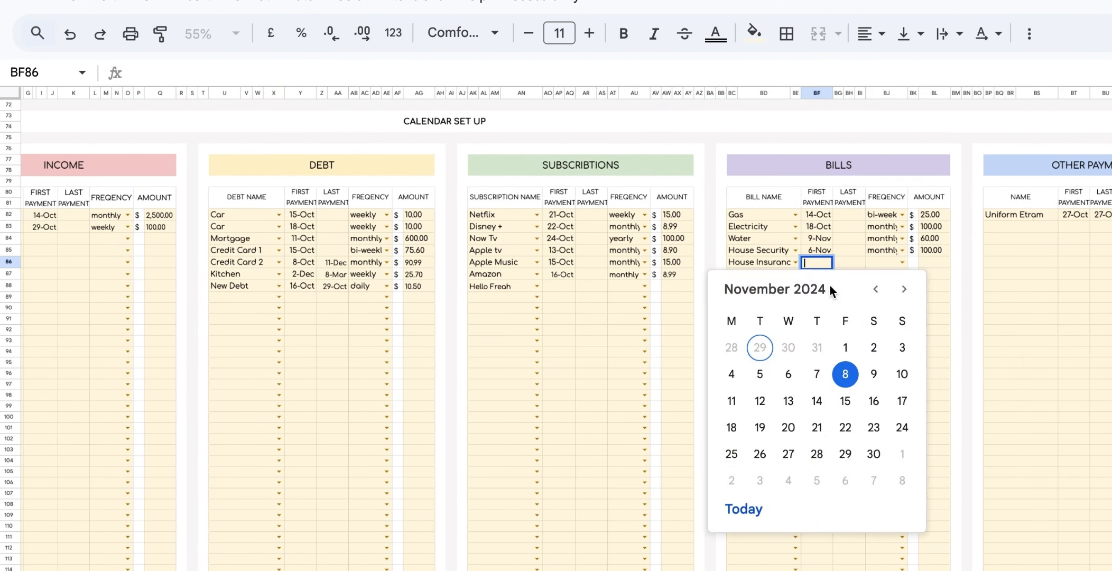
left_click(804, 262)
left_click(831, 263)
type("100")
Set the Car Insurance bill to a first payment on 6 November, monthly frequency and an amount of 25
double_click(817, 275)
left_click(896, 350)
type("25")
Set the Phones bill to a first payment on 18 October, weekly frequency and an amount of 25
double_click(817, 286)
left_click(877, 315)
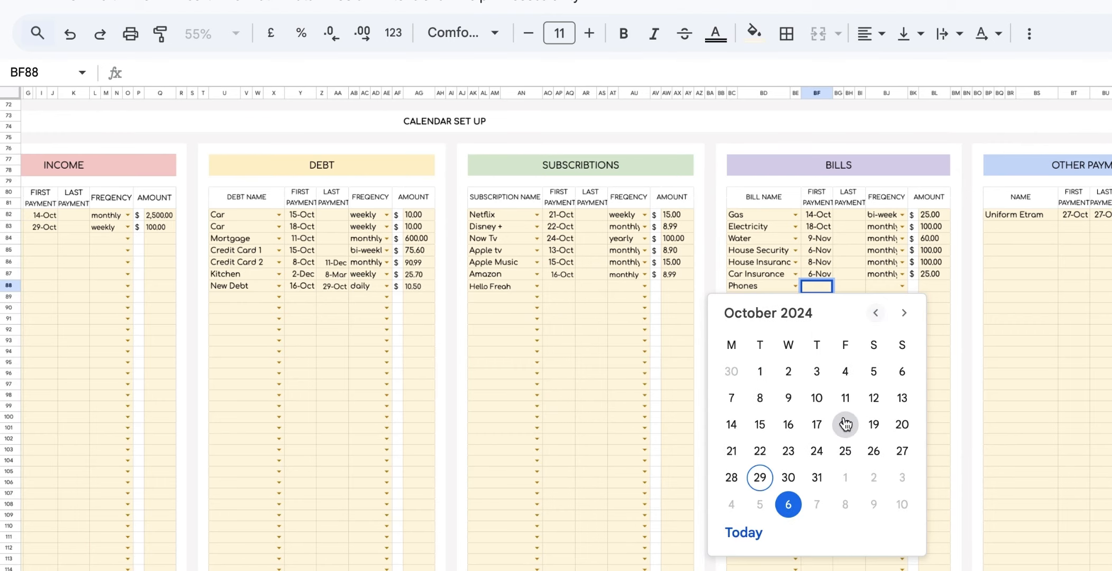
left_click(846, 425)
type("25")
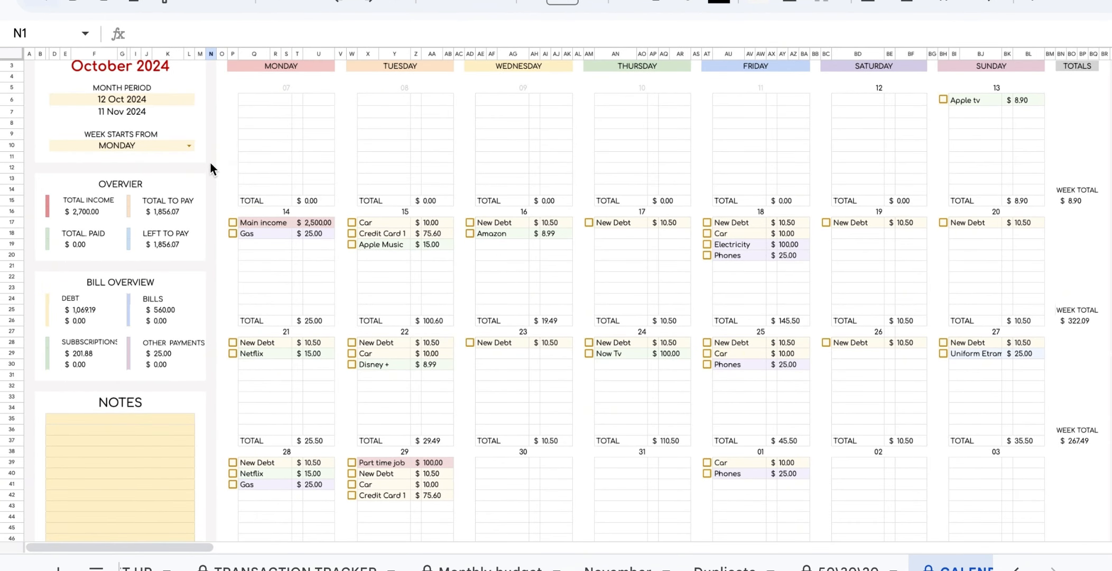
Review the calendar's overview section, covering total income and total to pay
scroll(209, 162, "down", 1)
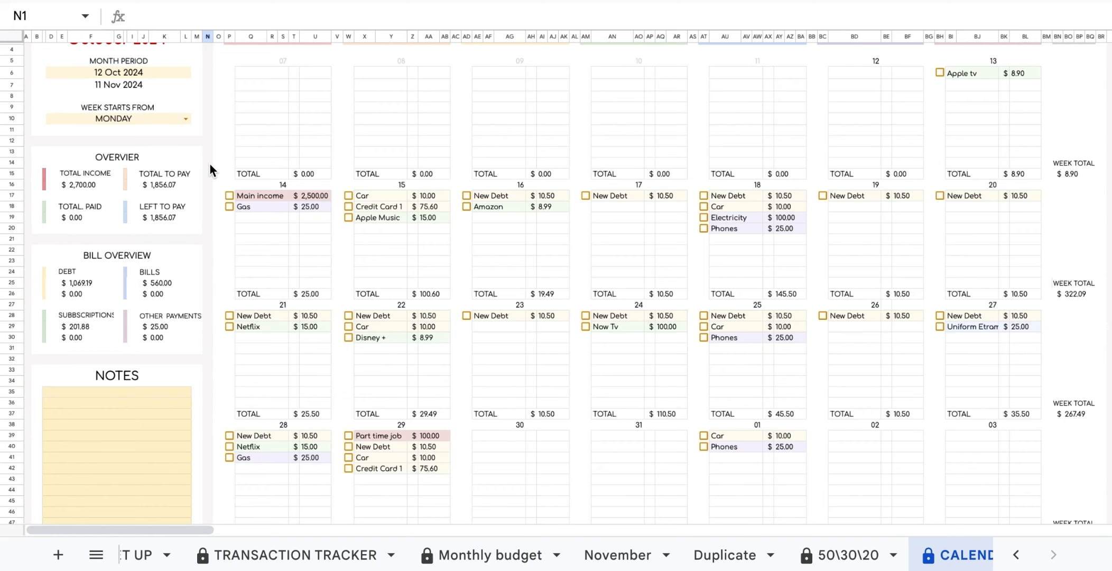
left_click(151, 156)
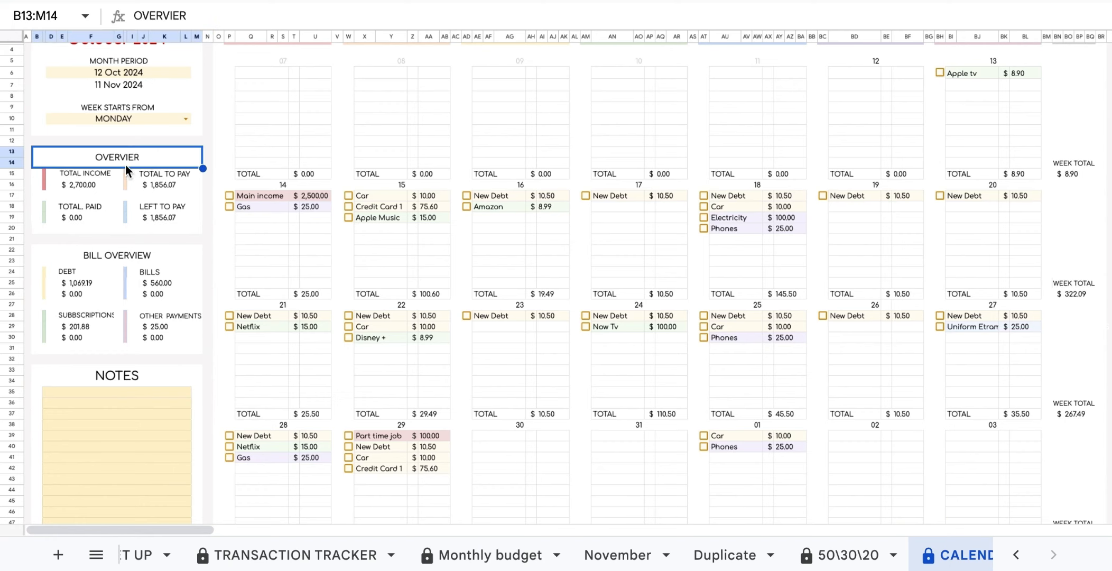
left_click(106, 177)
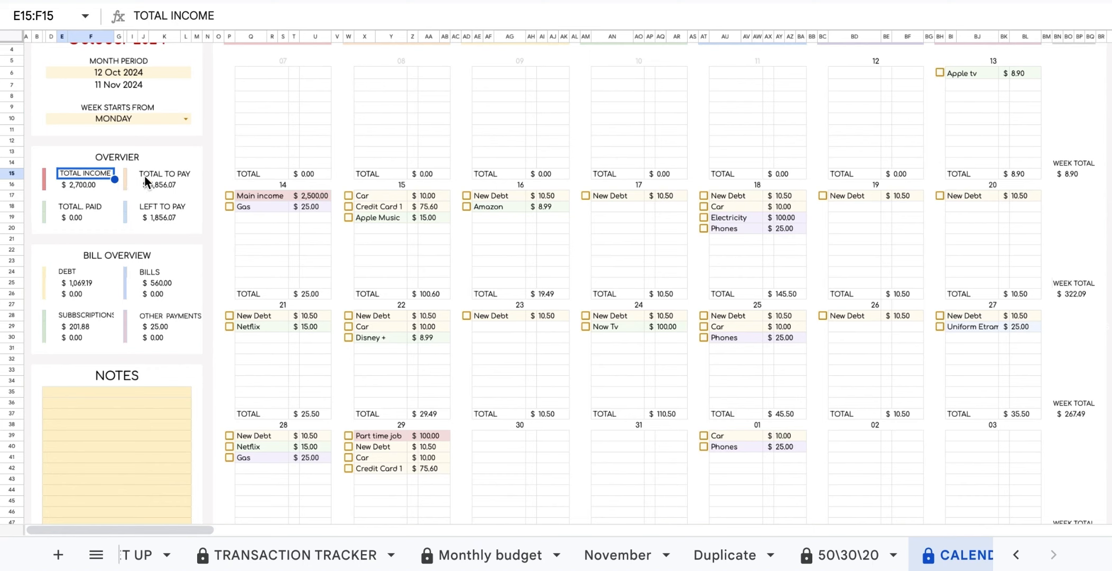
left_click(179, 184)
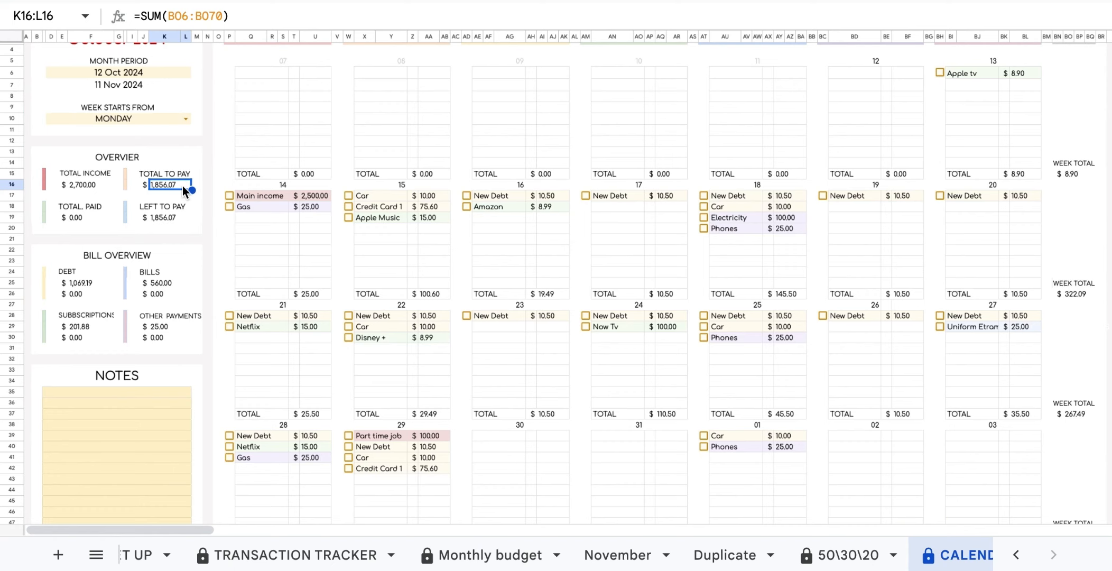
Mark Car, Credit Card 1 and Apple Music on 15 October as paid and check the total paid and left to pay
left_click(347, 196)
left_click(348, 207)
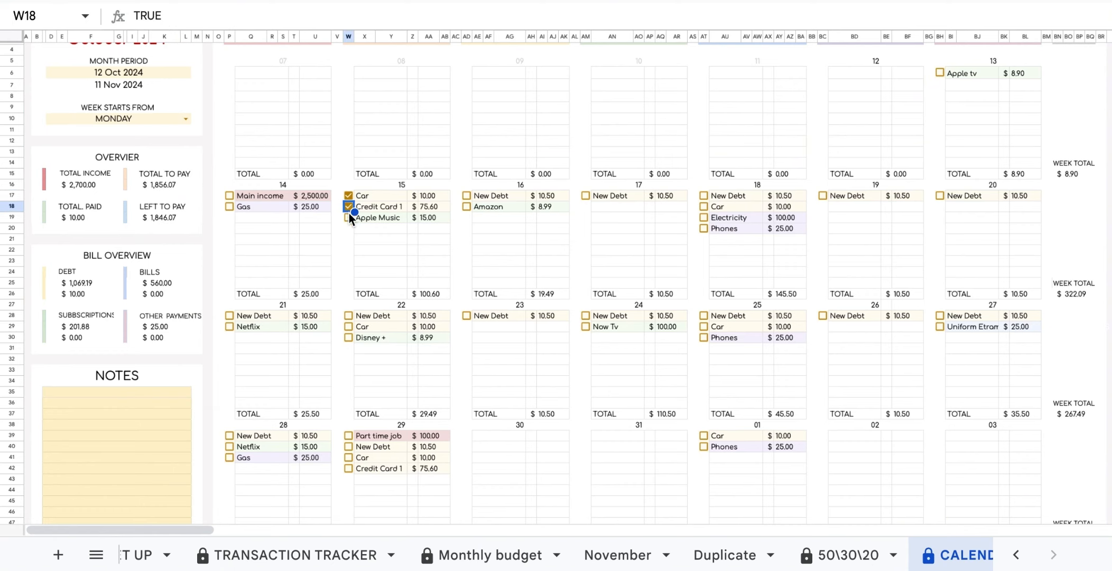
left_click(349, 217)
left_click(95, 216)
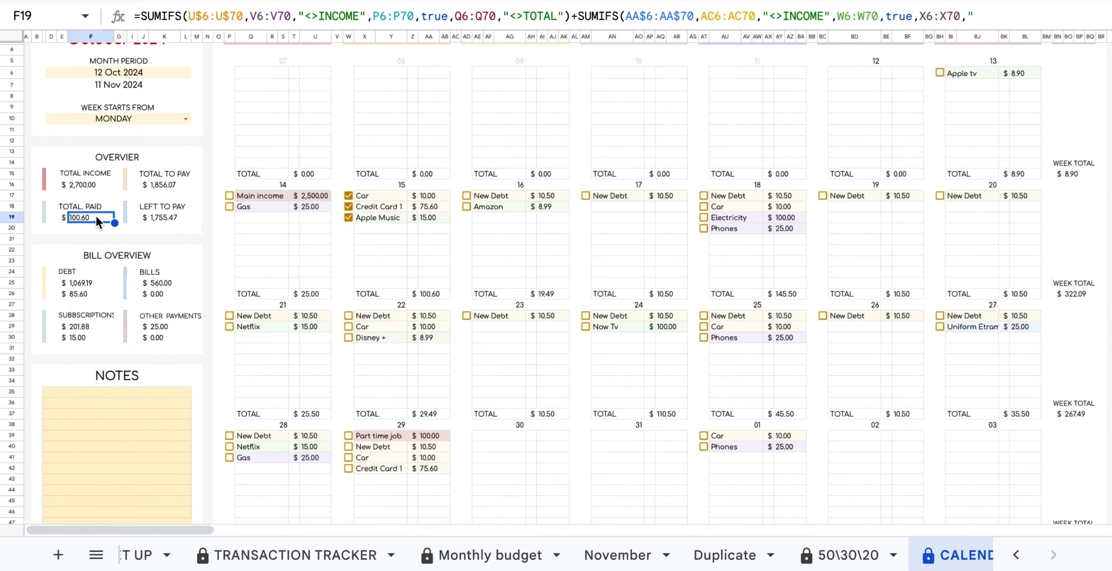
left_click(180, 218)
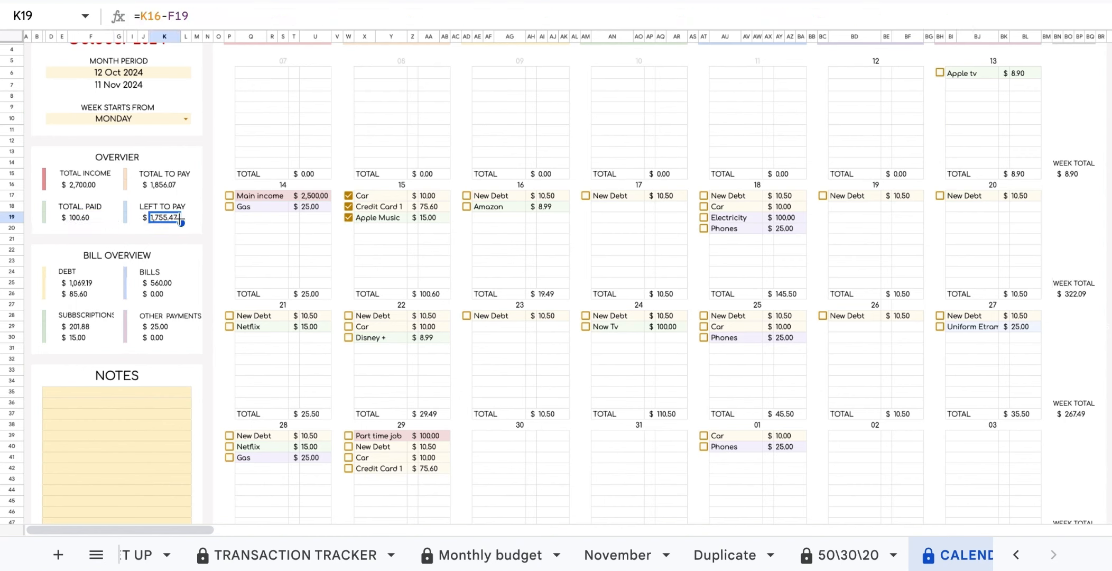
Check the debt figures in the bill overview and mark New Debt and Car on 22 October as paid
left_click(167, 258)
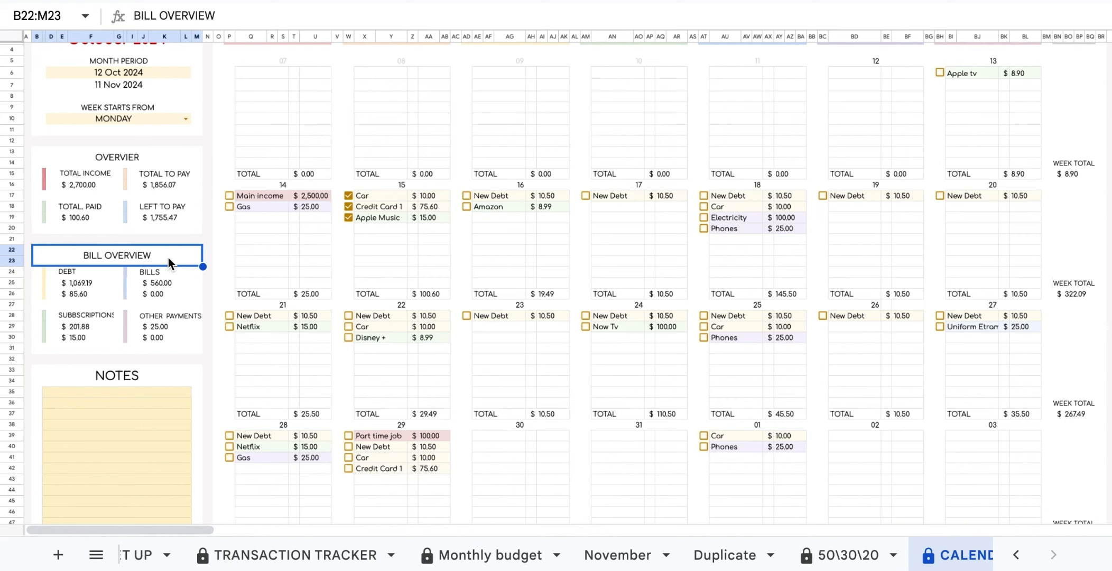
left_click(95, 285)
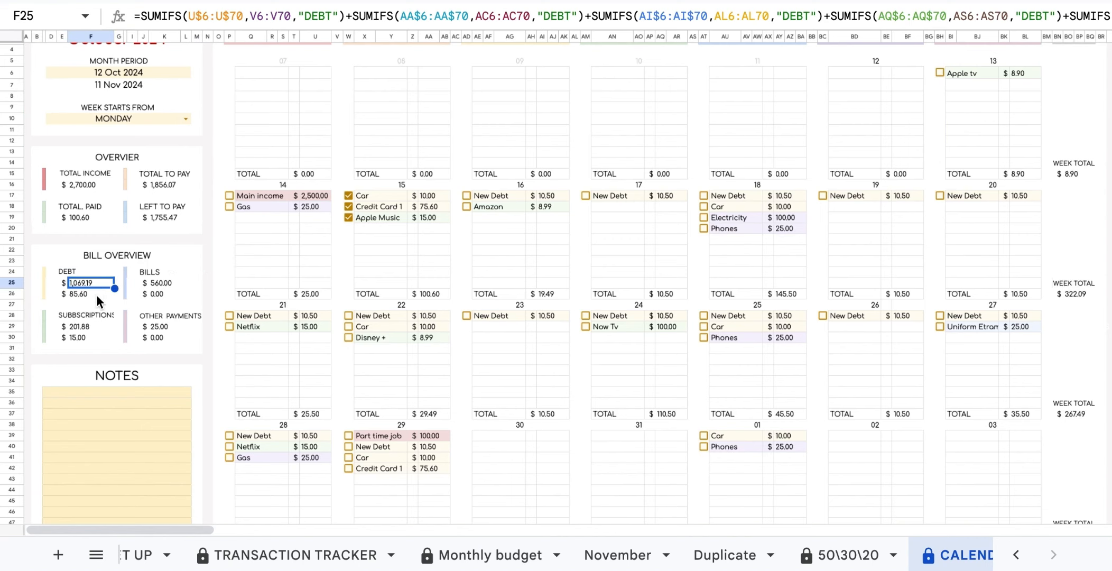
left_click(97, 296)
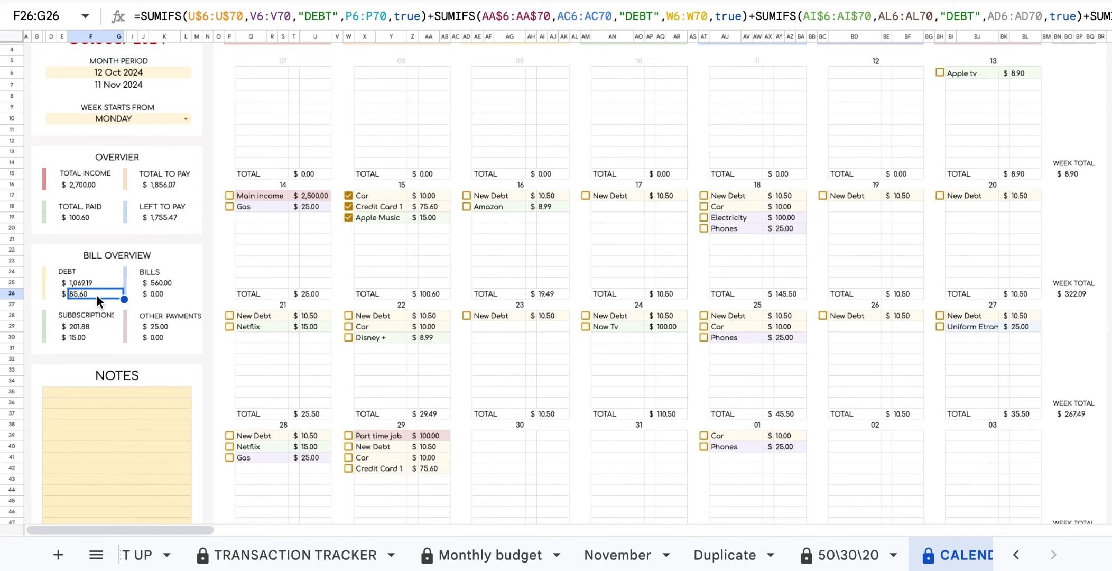
left_click(348, 315)
left_click(349, 326)
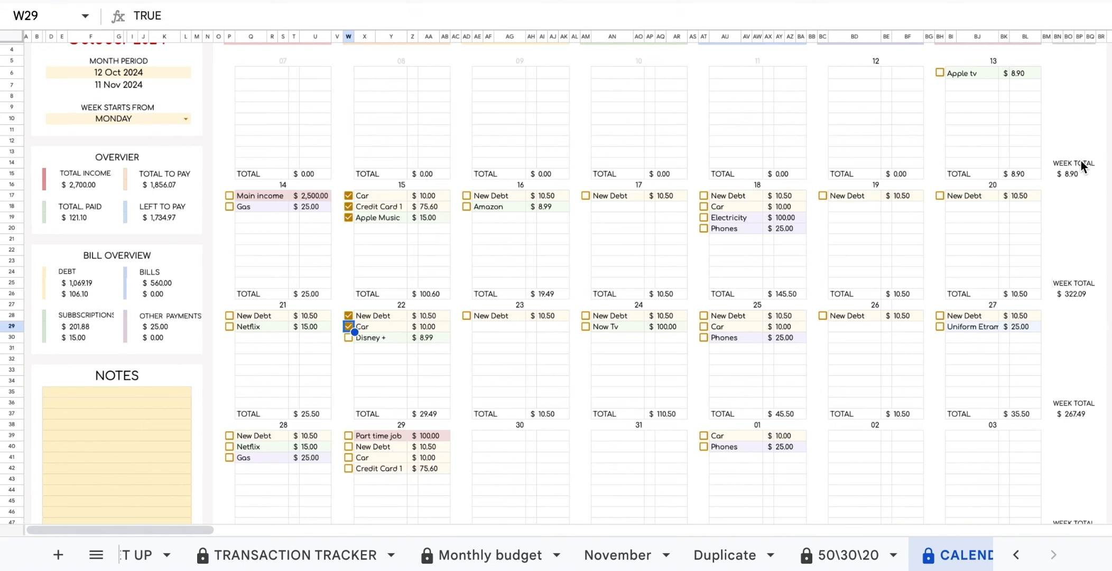
Review the week totals for each week of the October calendar
left_click(1075, 175)
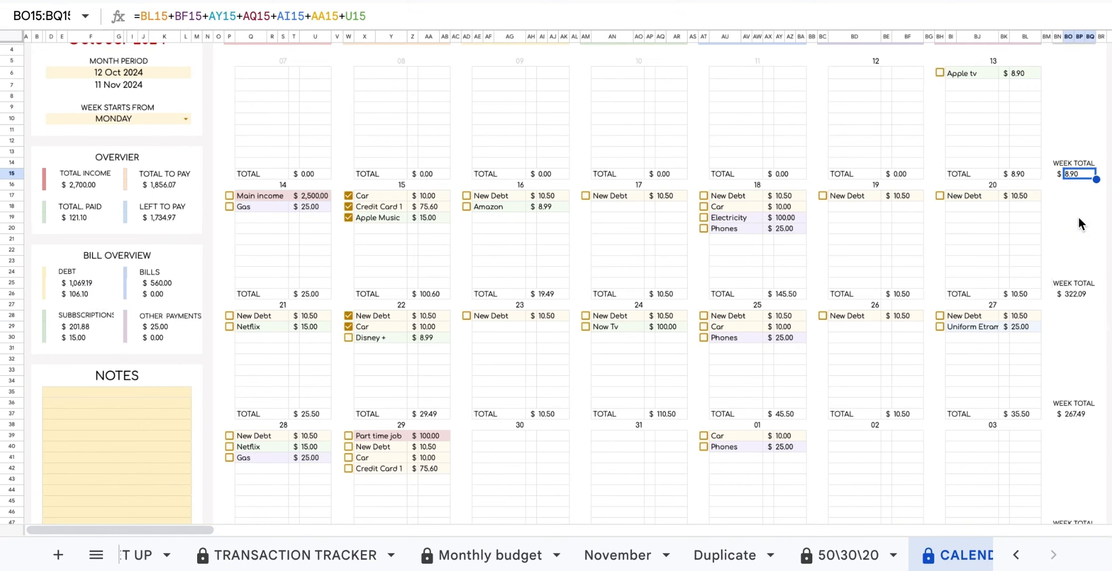
left_click(1076, 291)
left_click(1080, 416)
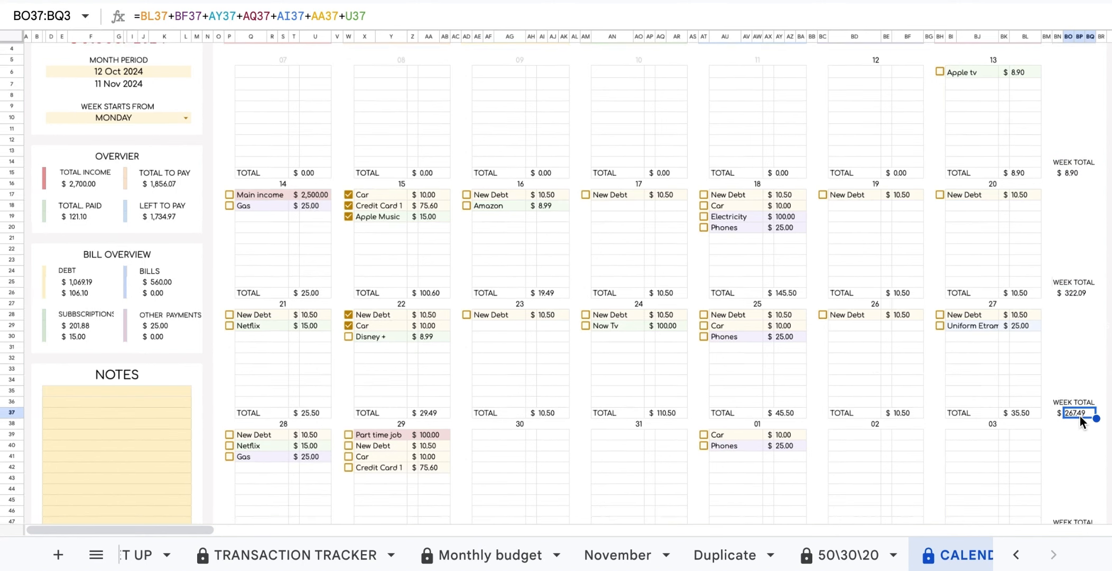
scroll(1080, 416, "down", 3)
left_click(1076, 460)
scroll(1076, 460, "down", 3)
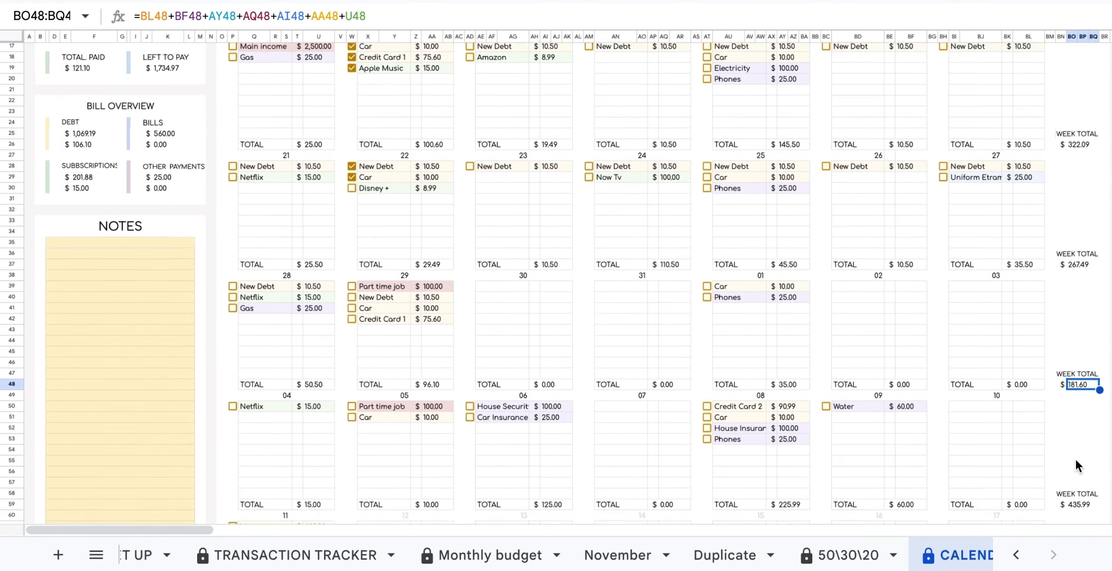
left_click(1079, 488)
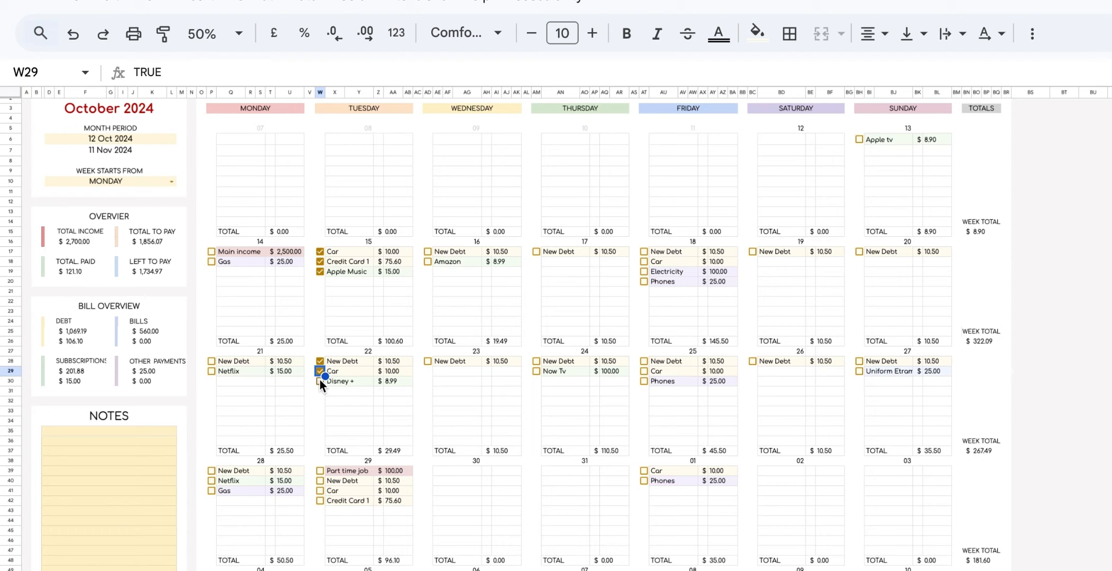
Mark most of the remaining calendar entries between 13 October and 11 November as paid
left_click(943, 161)
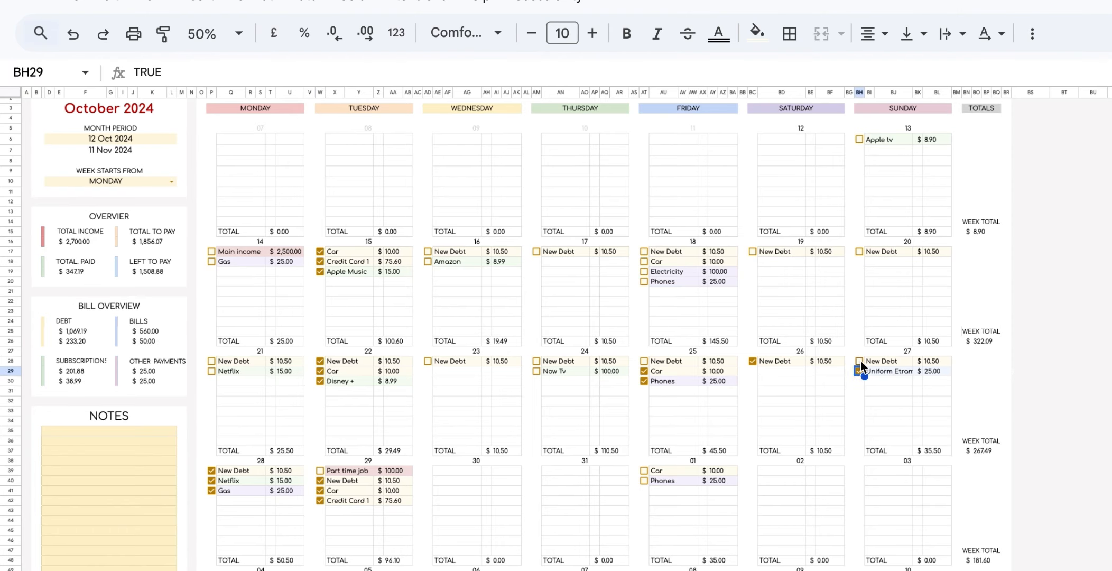
left_click(536, 251)
left_click(470, 390)
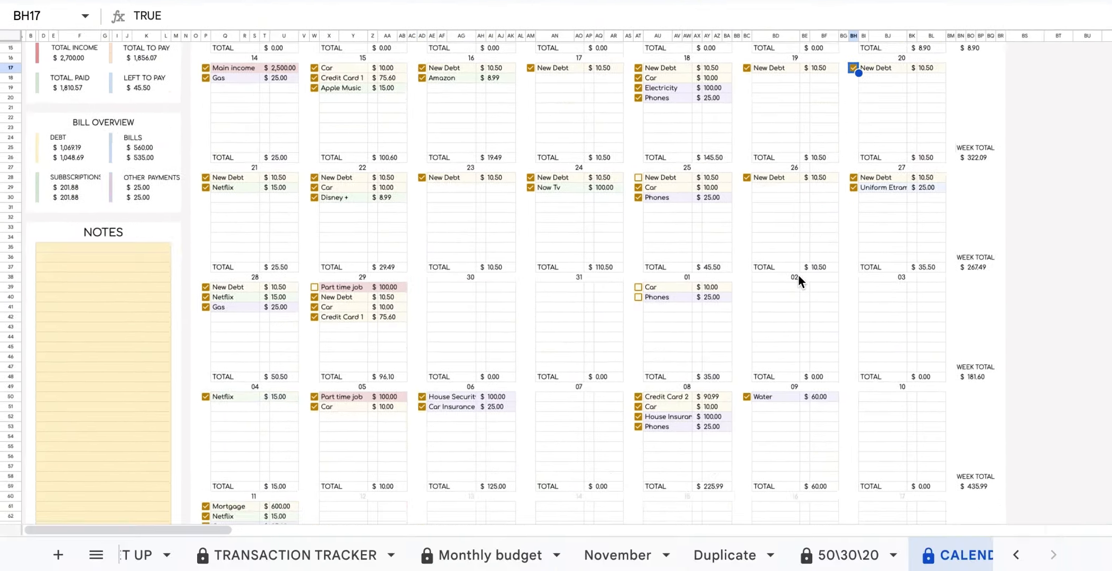
Set the month period to start on 4 November 2024 to view that calendar, and undo the date change
left_click(155, 154)
double_click(155, 155)
left_click(197, 178)
left_click(27, 274)
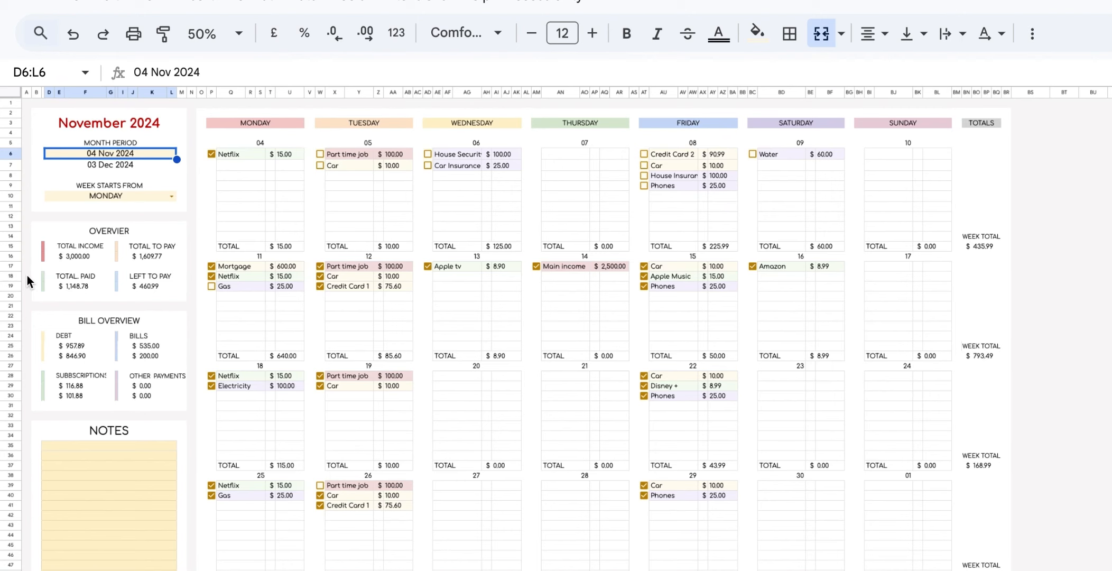
key("ctrl+z")
left_click(190, 119)
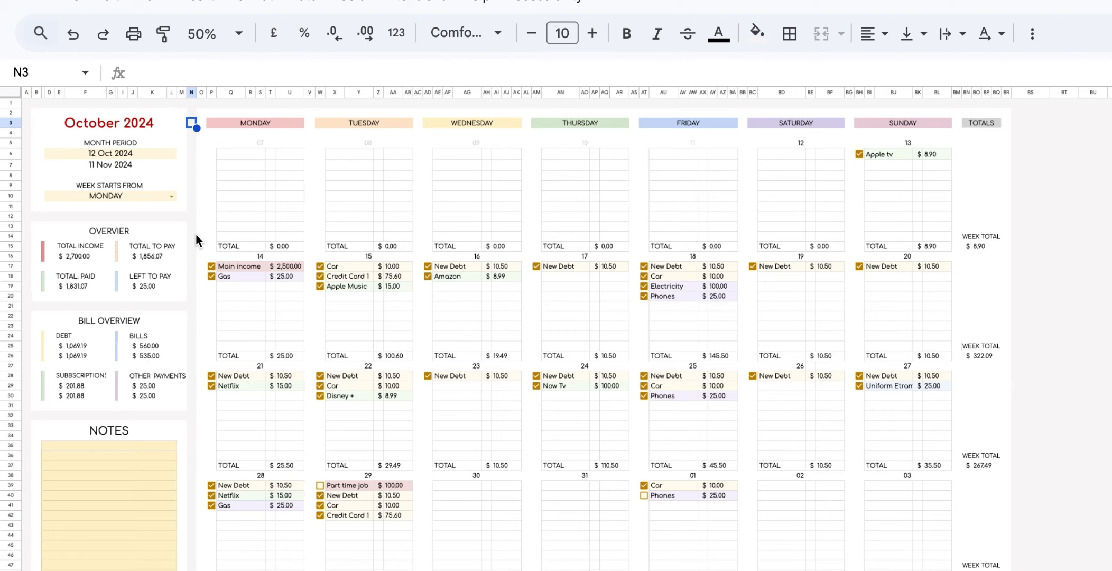
Clear the paid checkboxes in the Monday column from 14 October down to row 70
left_click(211, 266)
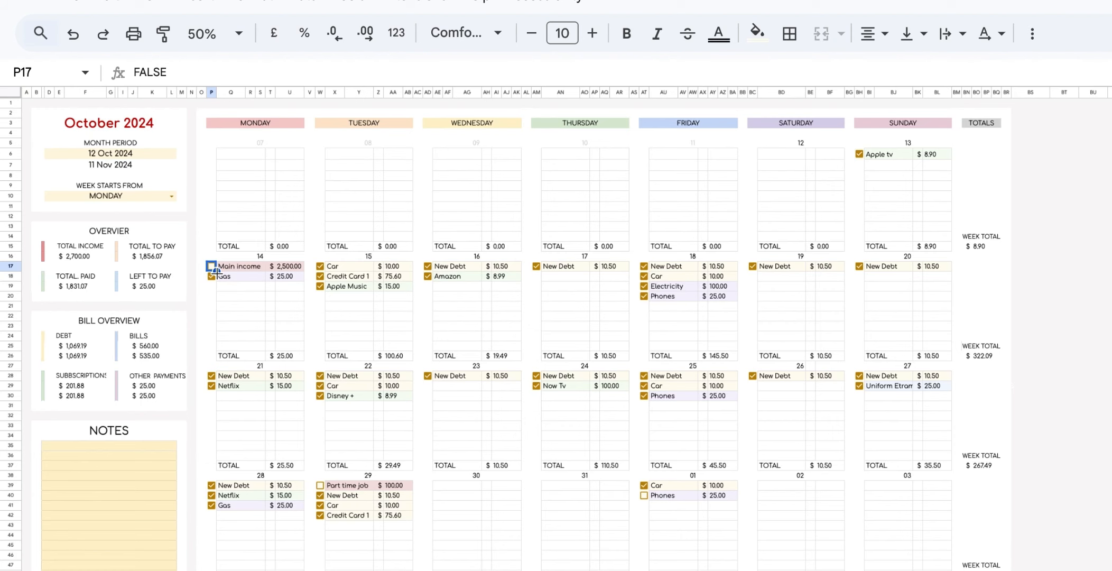
scroll(218, 272, "down", 4)
left_click_drag(216, 272, 213, 439)
scroll(219, 329, "down", 2)
scroll(280, 311, "up", 6)
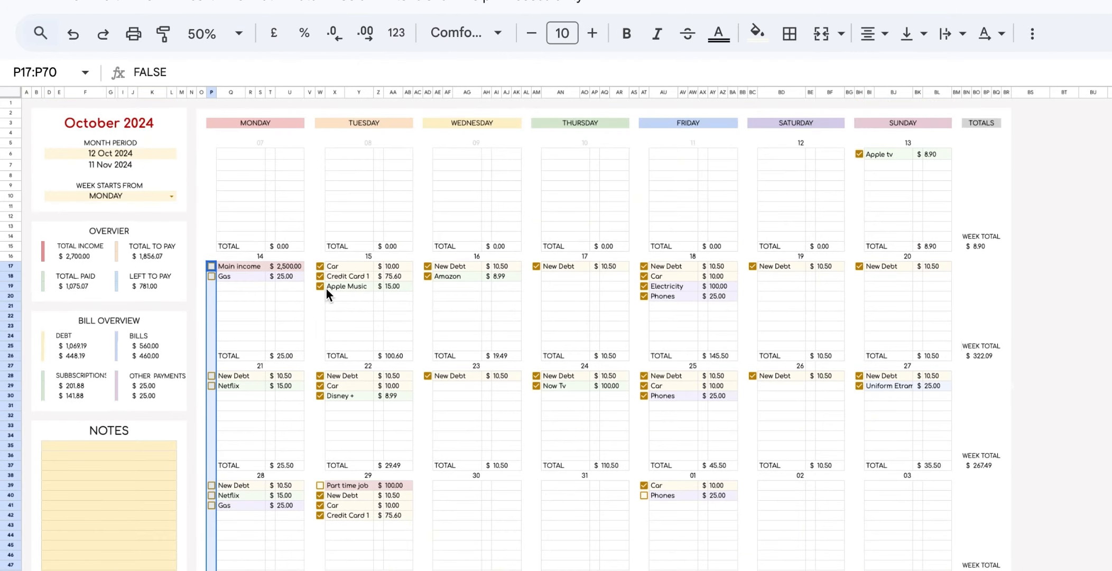
Clear the paid checkboxes in the Tuesday and Wednesday columns from the week of 14 October downwards
left_click(320, 267)
left_click_drag(324, 271, 373, 394)
scroll(376, 390, "up", 6)
left_click(428, 266)
left_click_drag(433, 270, 455, 377)
scroll(455, 373, "up", 6)
Clear the paid checkboxes in the Thursday and Friday columns from 17 and 18 October downwards
left_click(536, 190)
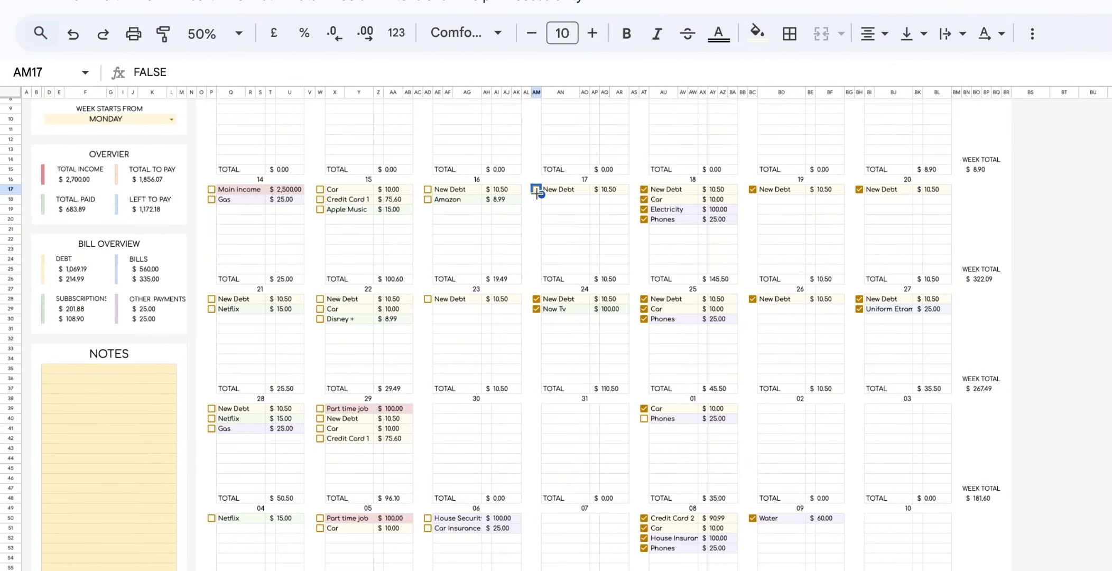
left_click_drag(537, 194, 542, 431)
scroll(549, 412, "up", 6)
left_click(644, 152)
left_click_drag(649, 157, 651, 344)
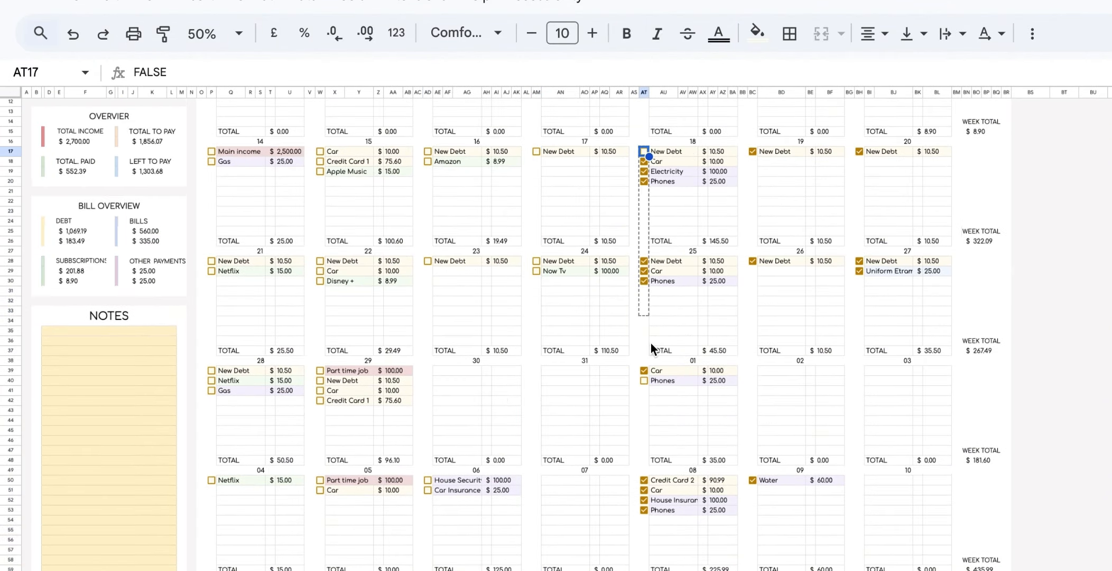